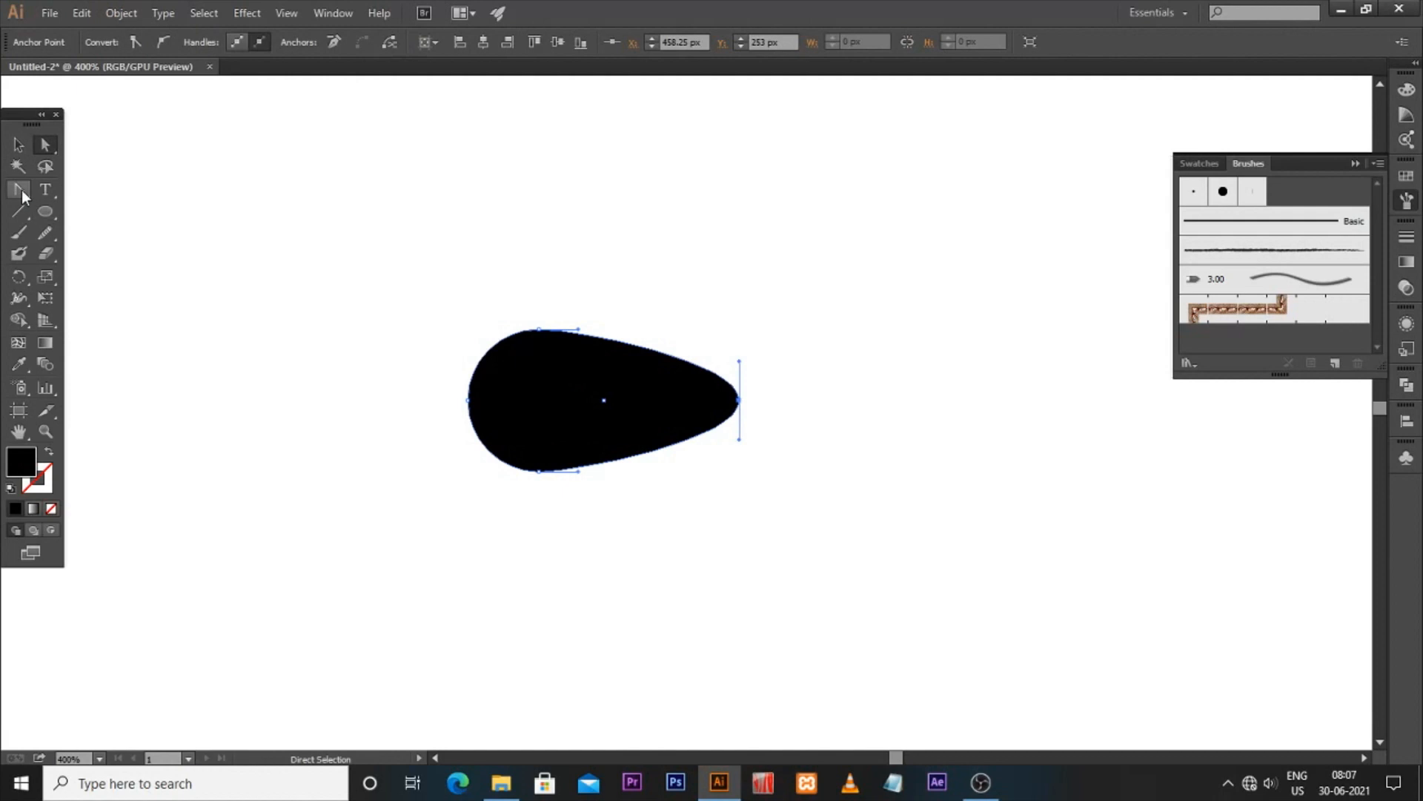
Convert the teardrop's right anchor to a sharp corner and pull its upper and lower curve handles outward for fuller sides
left_click(21, 190)
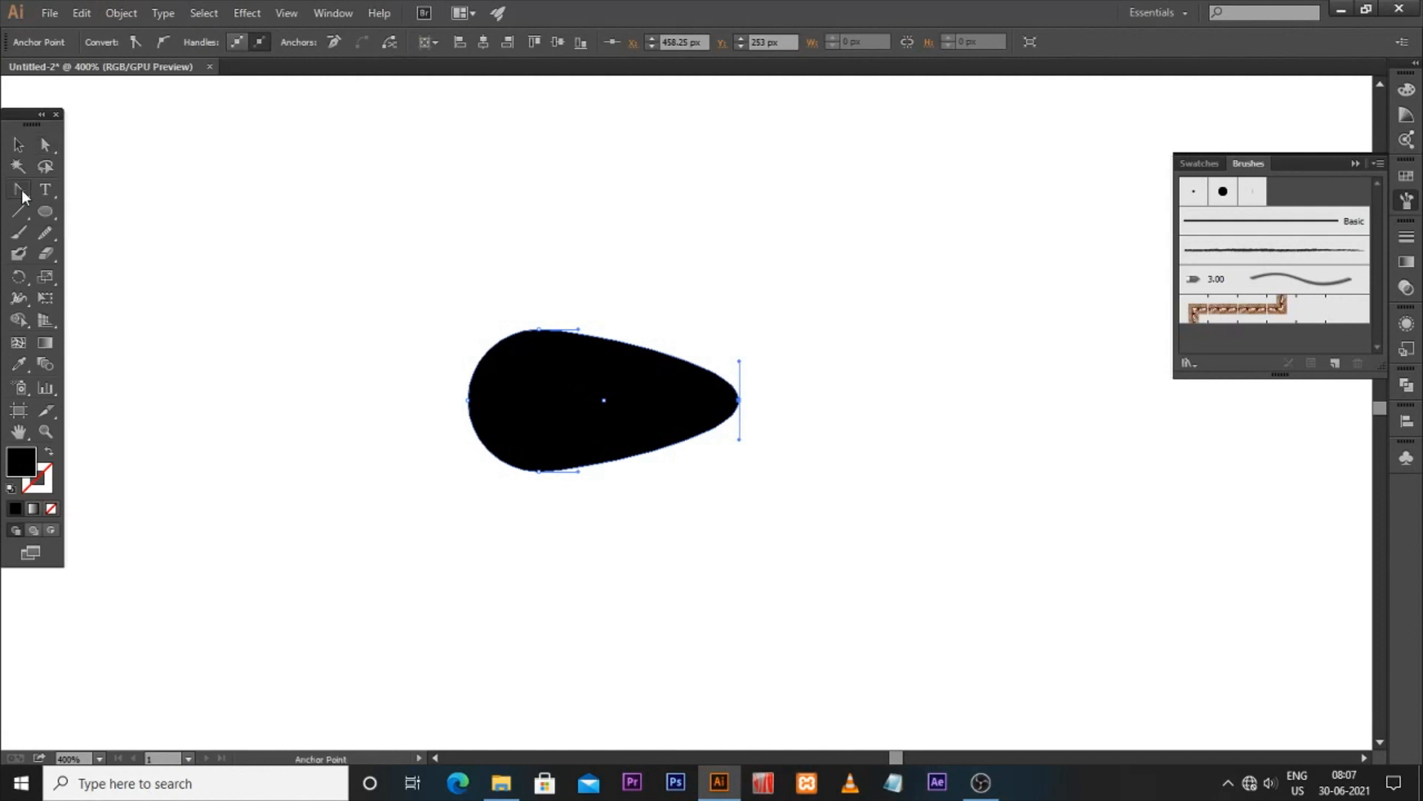
left_click(740, 401)
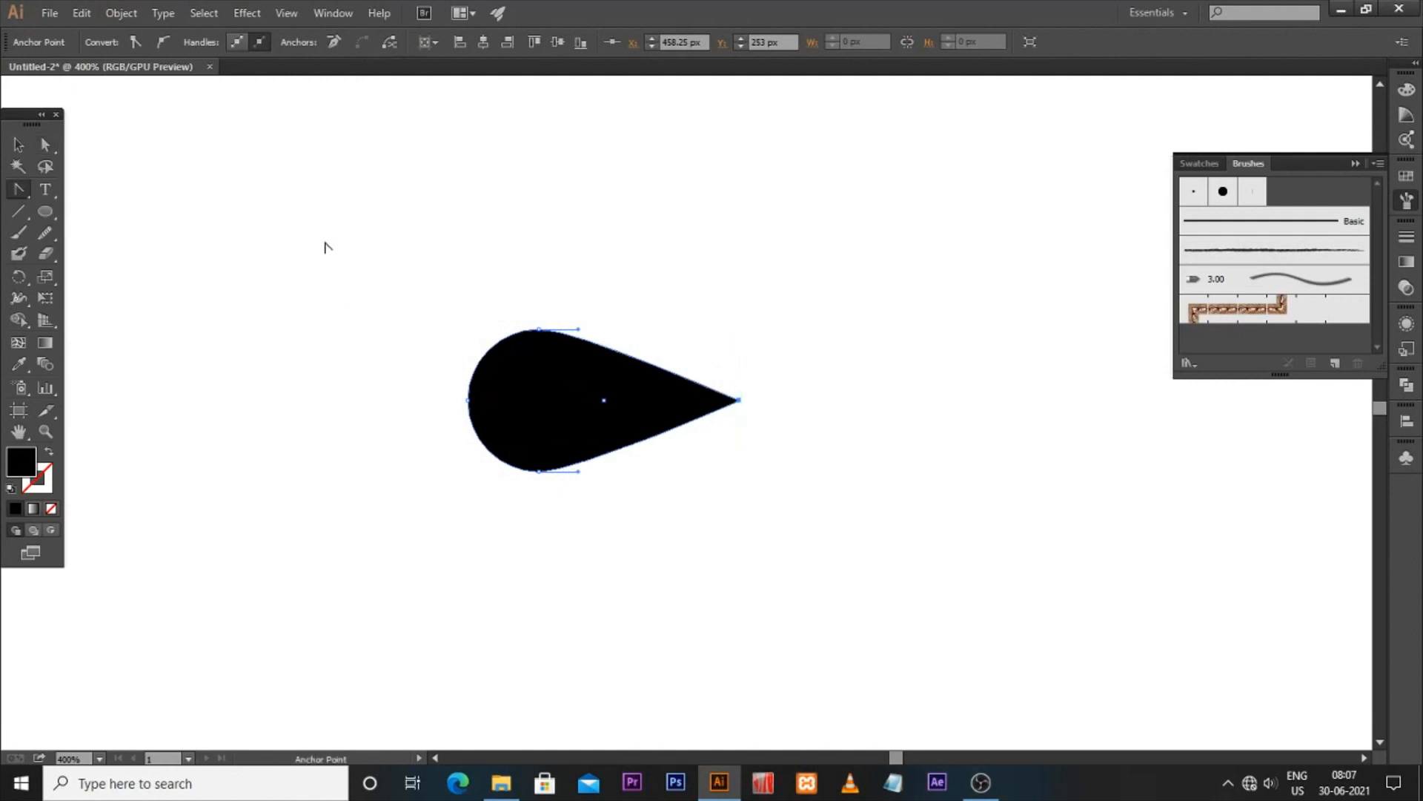
left_click(46, 144)
left_click_drag(581, 333, 615, 320)
left_click_drag(579, 473, 638, 487)
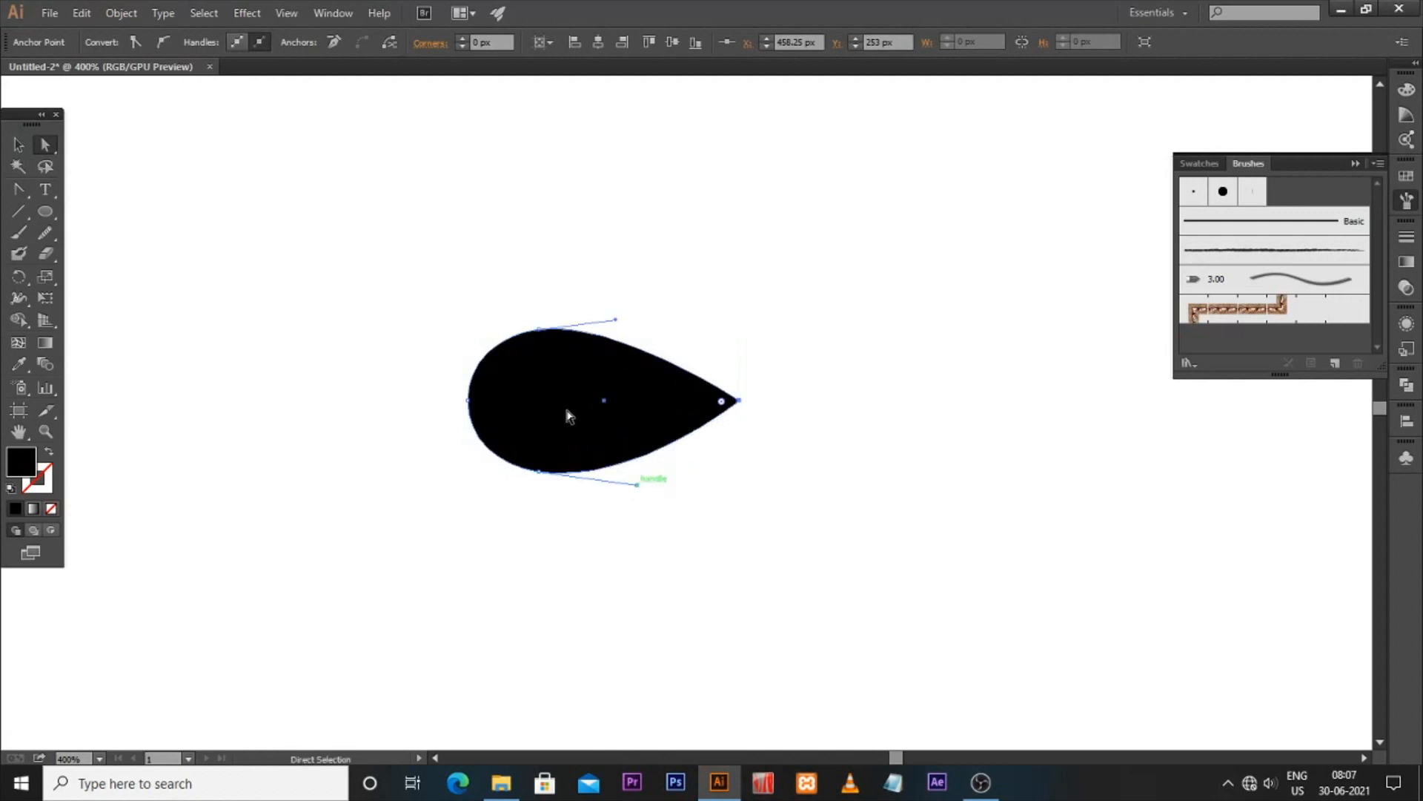
Move the finished teardrop straight up to clear space beneath it, and deselect it
left_click(18, 144)
left_click(444, 329)
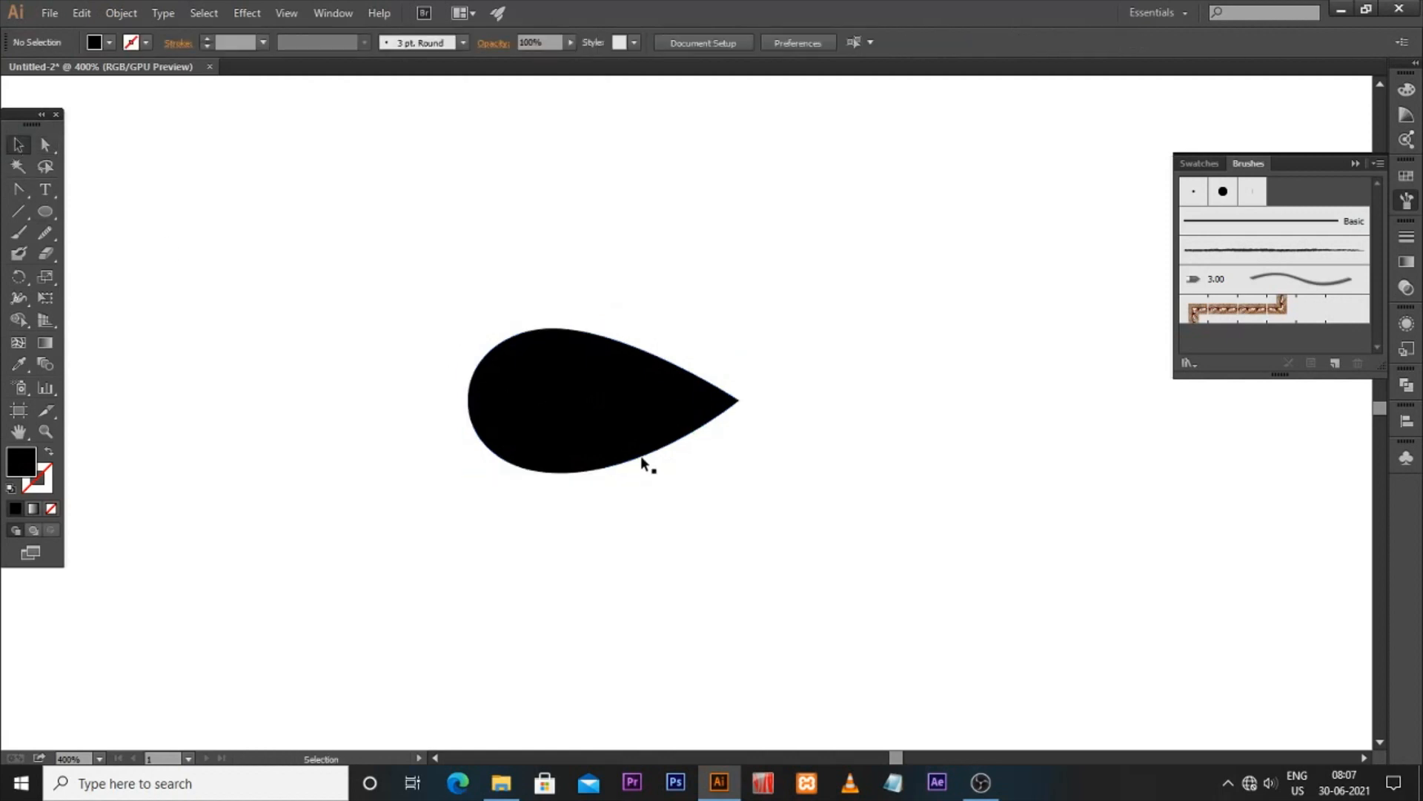
left_click_drag(604, 402, 601, 207)
left_click(176, 316)
Draw a black circle below the teardrop, duplicate it vertically so the two circles overlap, and select both
left_click(46, 211)
left_click_drag(527, 443, 735, 651)
left_click(20, 152)
left_click_drag(557, 453, 500, 337)
left_click_drag(605, 433, 612, 493)
left_click_drag(786, 393, 622, 467)
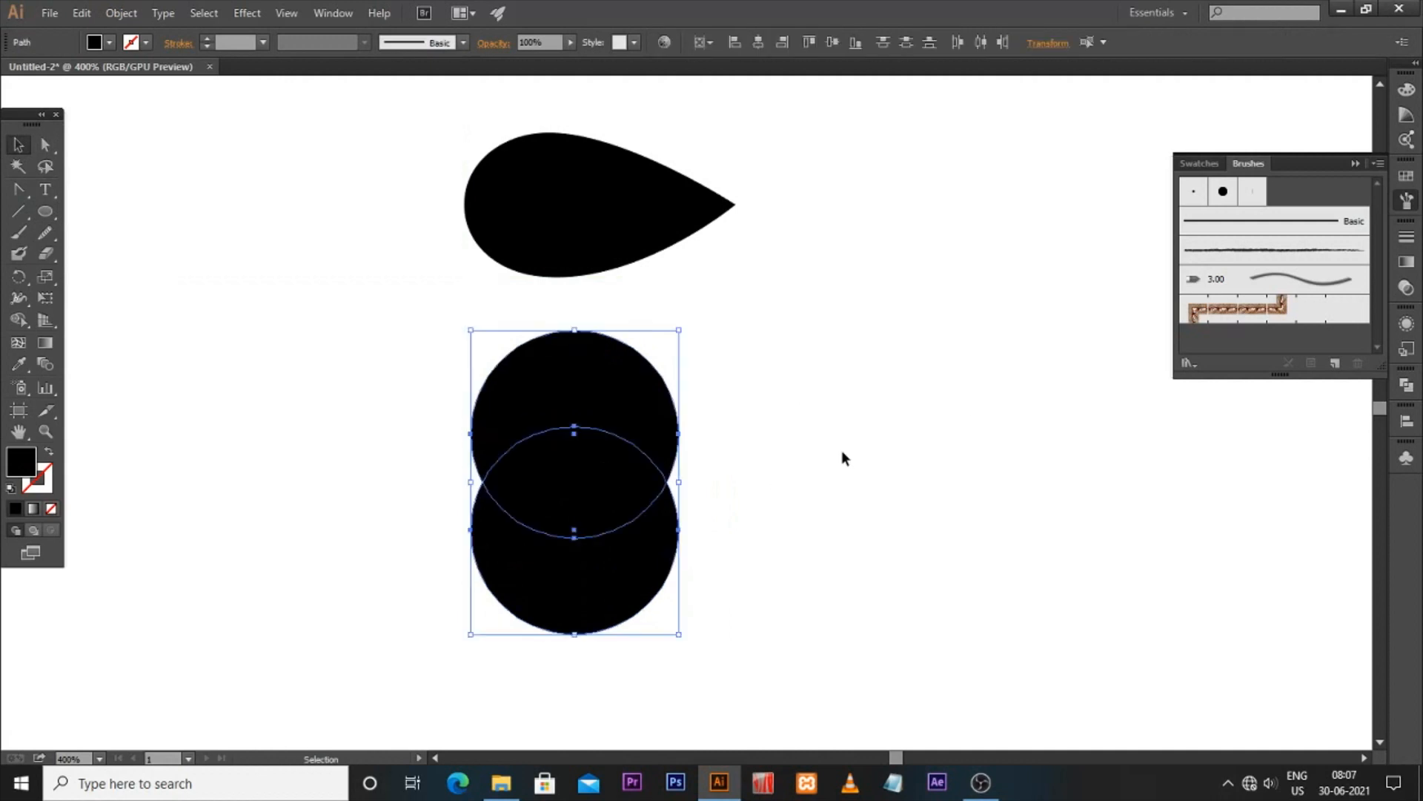
Intersect the two overlapping circles into a leaf shape and widen it to about 80 by 31.5 px beneath the teardrop
left_click(1407, 385)
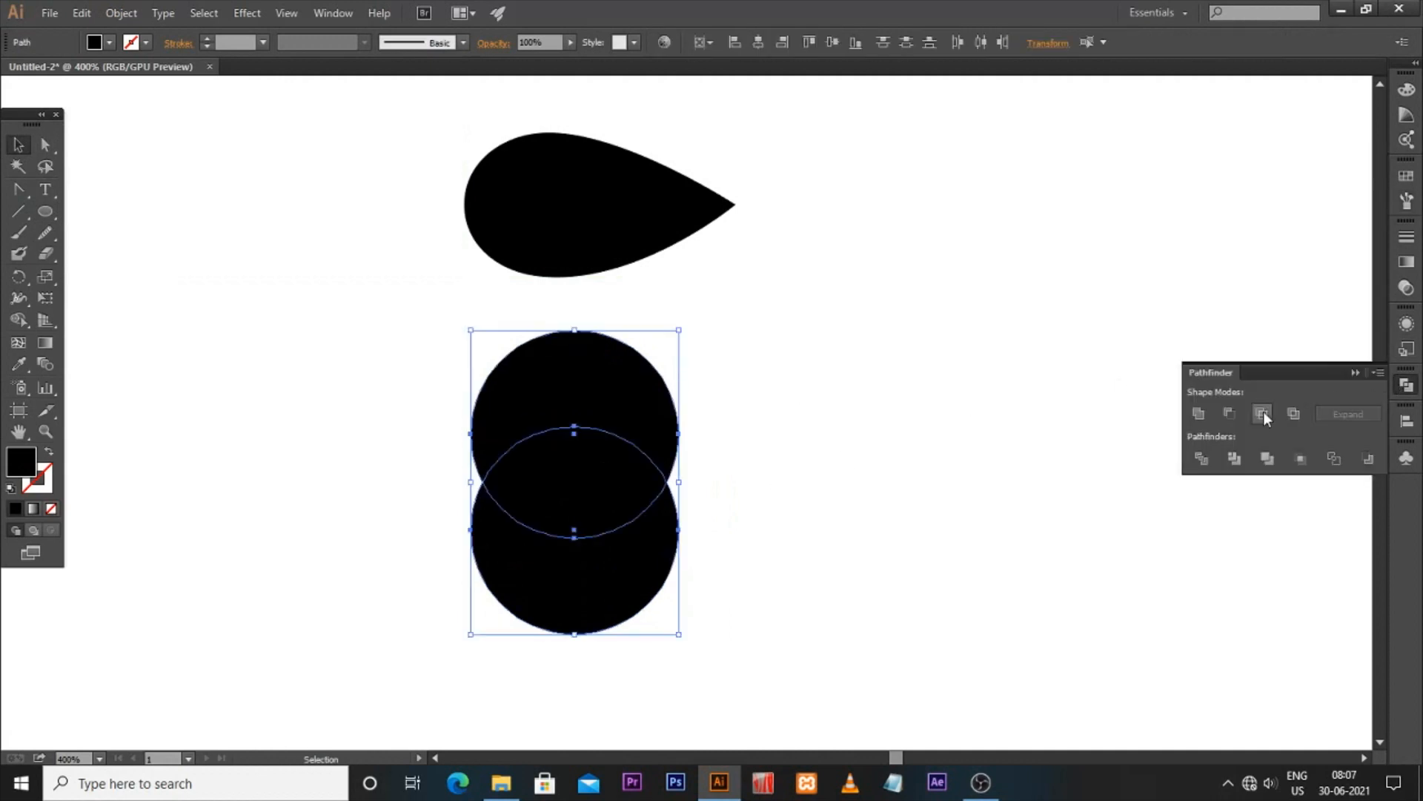
left_click(1264, 412)
left_click(807, 464)
left_click(619, 480)
left_click_drag(671, 488, 708, 394)
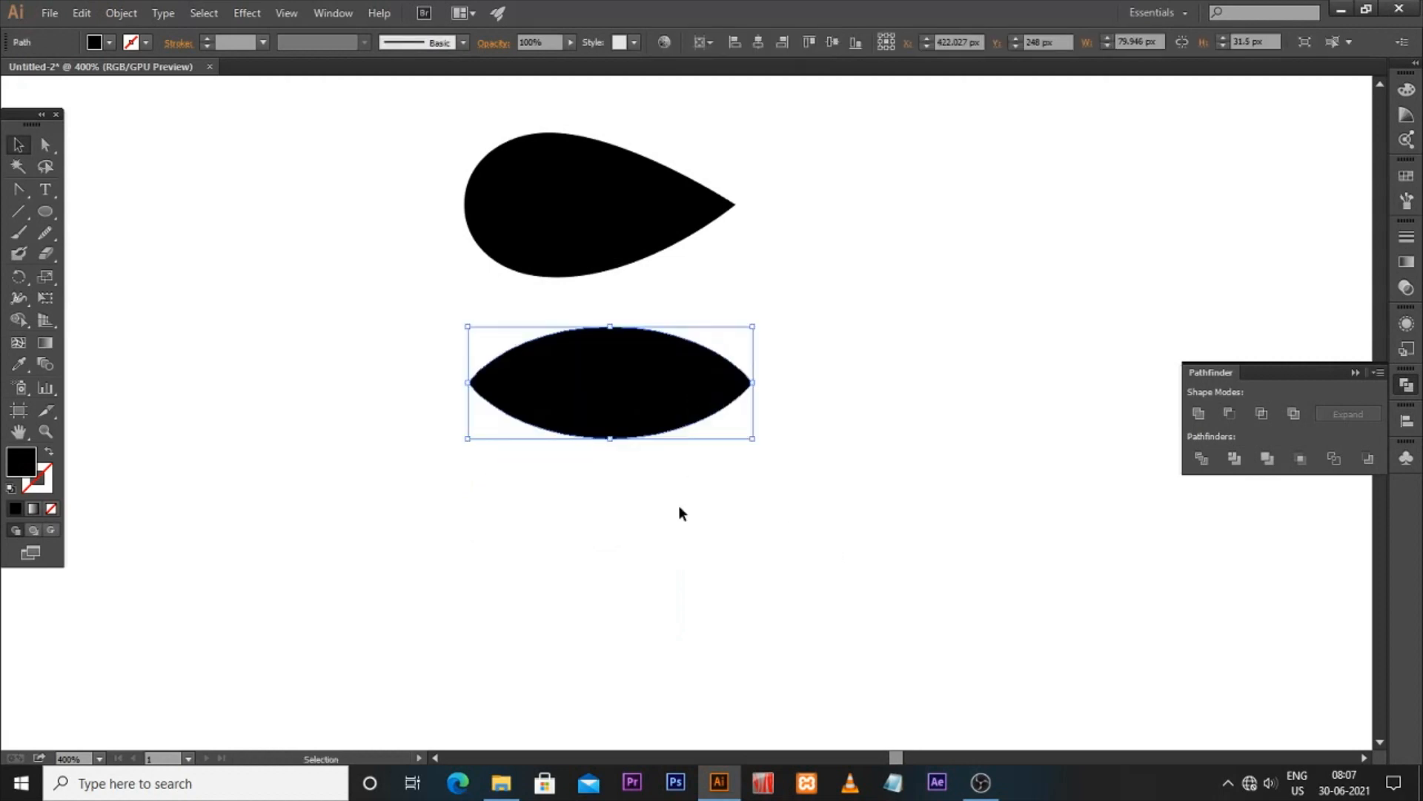
key("ctrl+shift+a")
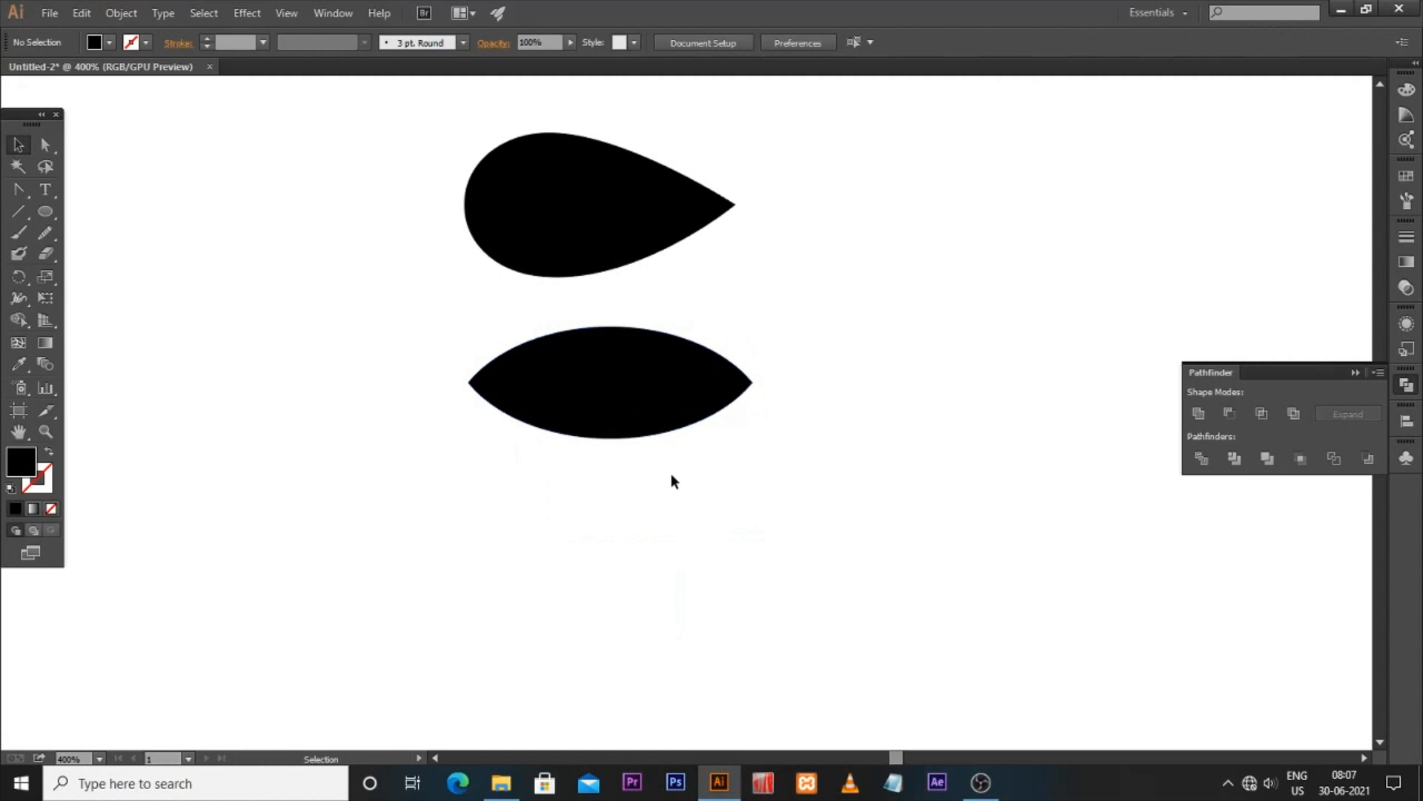
Draw a circle below the leaf and stretch its right side out into a sharp point
left_click(45, 212)
left_click_drag(493, 523, 661, 694)
key("a")
left_click_drag(664, 611, 792, 585)
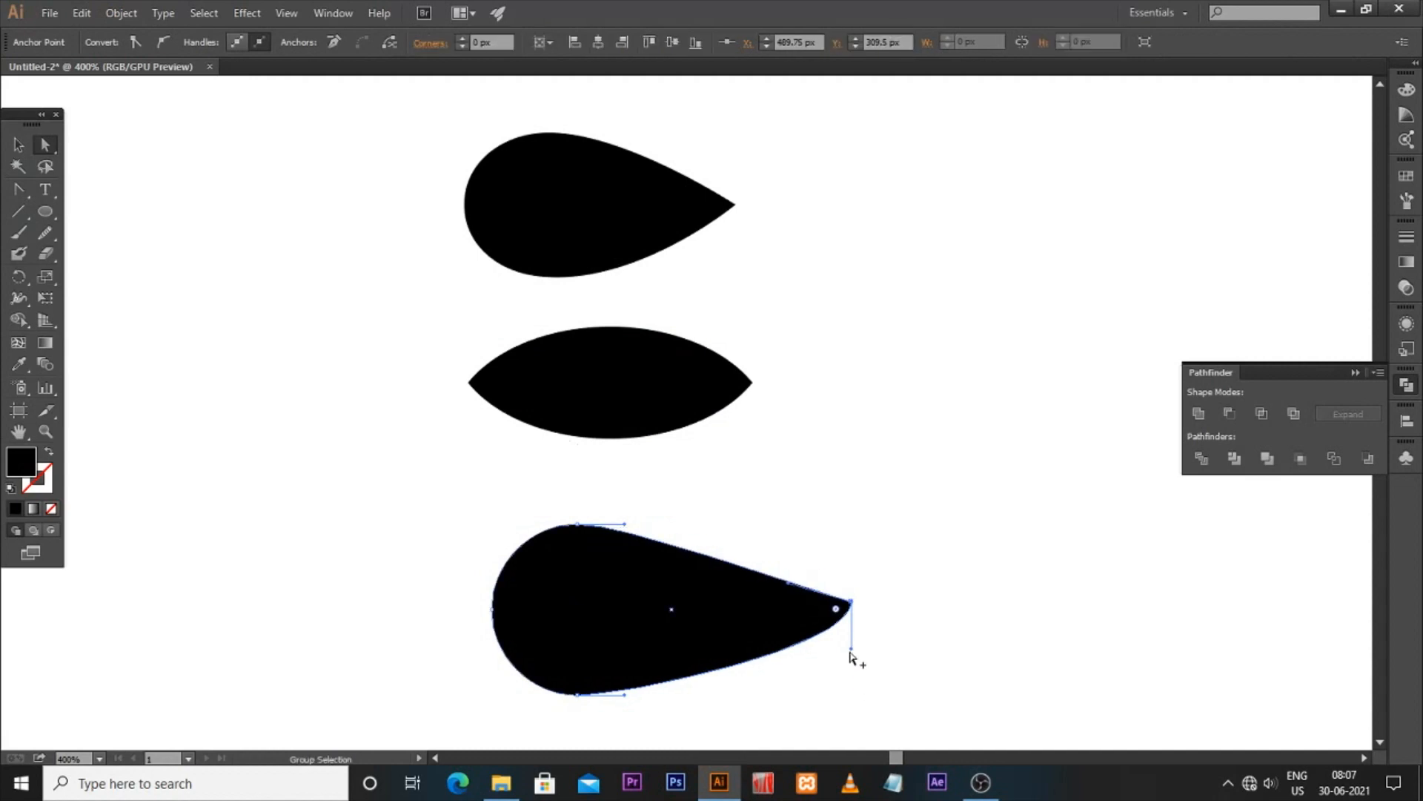
left_click_drag(851, 651, 772, 645)
Lengthen the new drop's upper and lower curve handles and bend its pointed tip slightly upward
left_click_drag(626, 696, 699, 695)
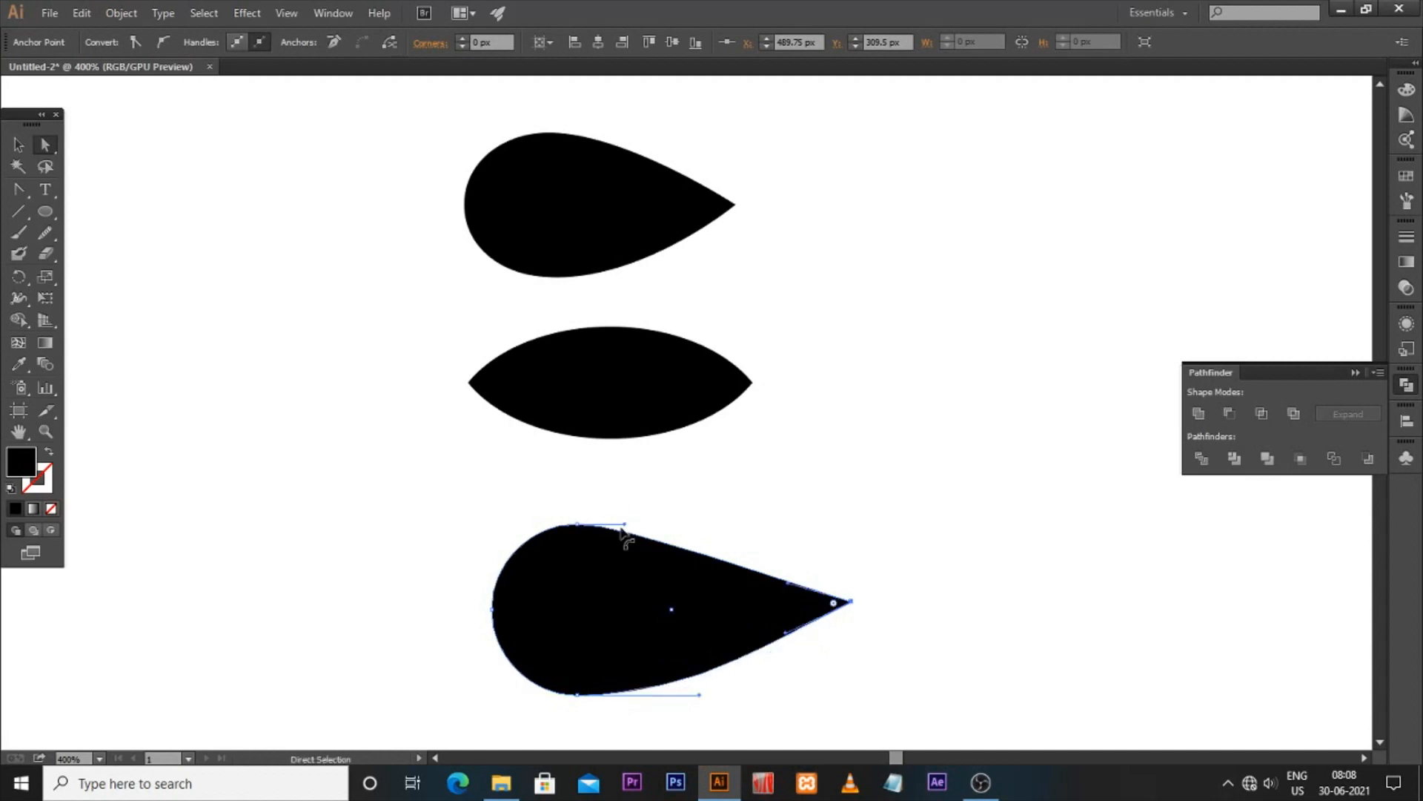
left_click_drag(625, 524, 672, 522)
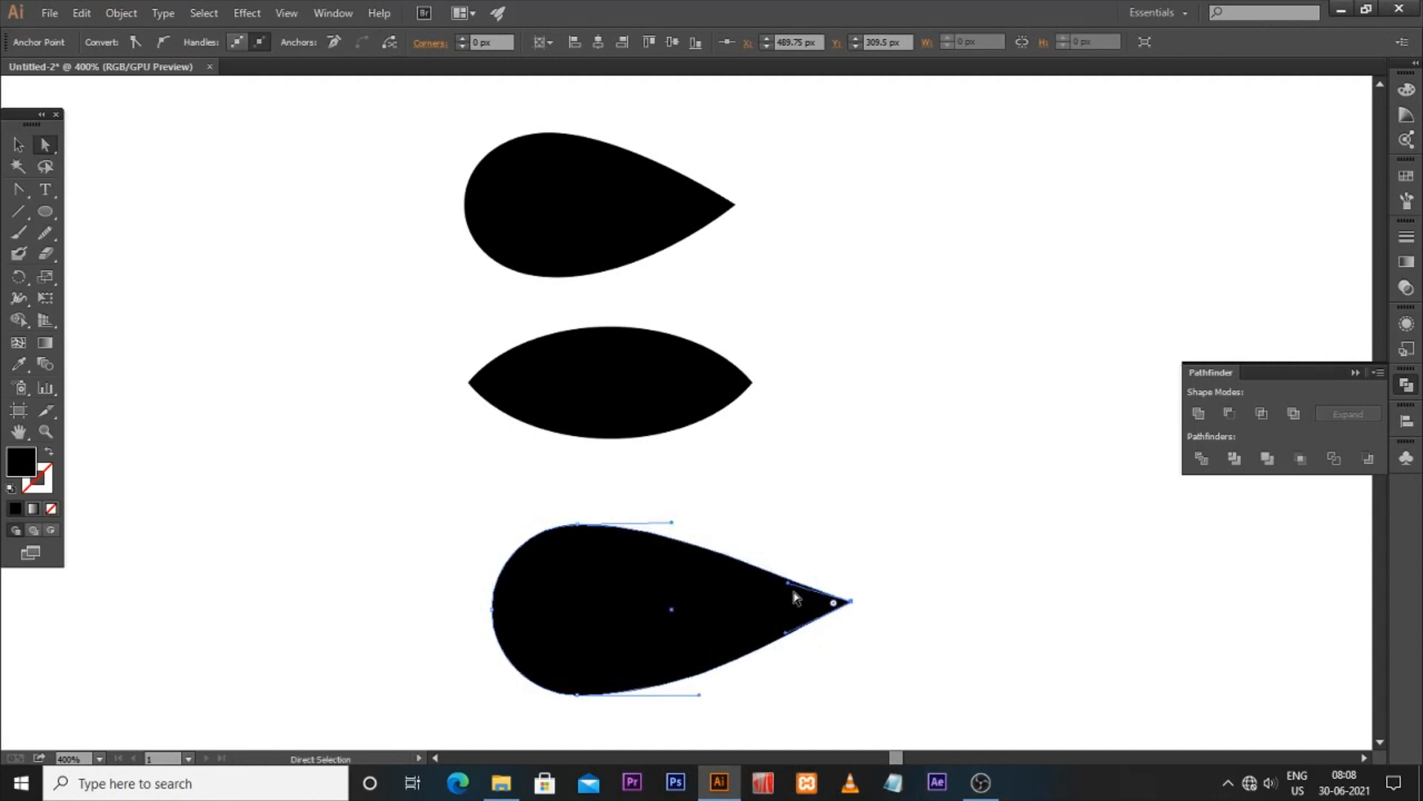
left_click_drag(779, 594, 752, 609)
left_click_drag(851, 599, 852, 581)
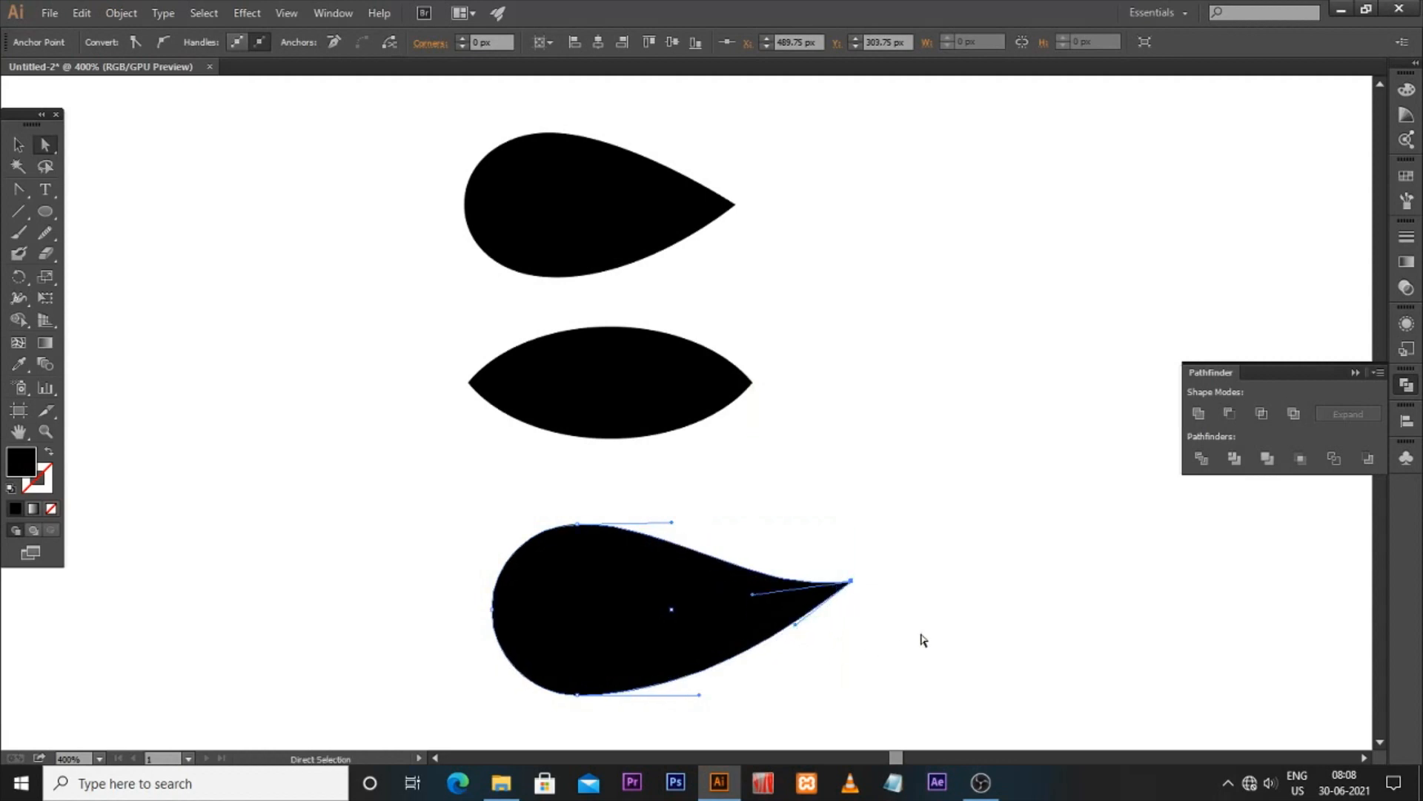
left_click(923, 639)
Draw a circle about 84 px in diameter below the curved drop
left_click(19, 144)
mouse_move(666, 601)
left_mouse_down()
mouse_move(606, 575)
mouse_move(651, 616)
left_mouse_up()
key("ctrl+minus")
key("ctrl+minus")
left_click_drag(767, 571, 739, 459)
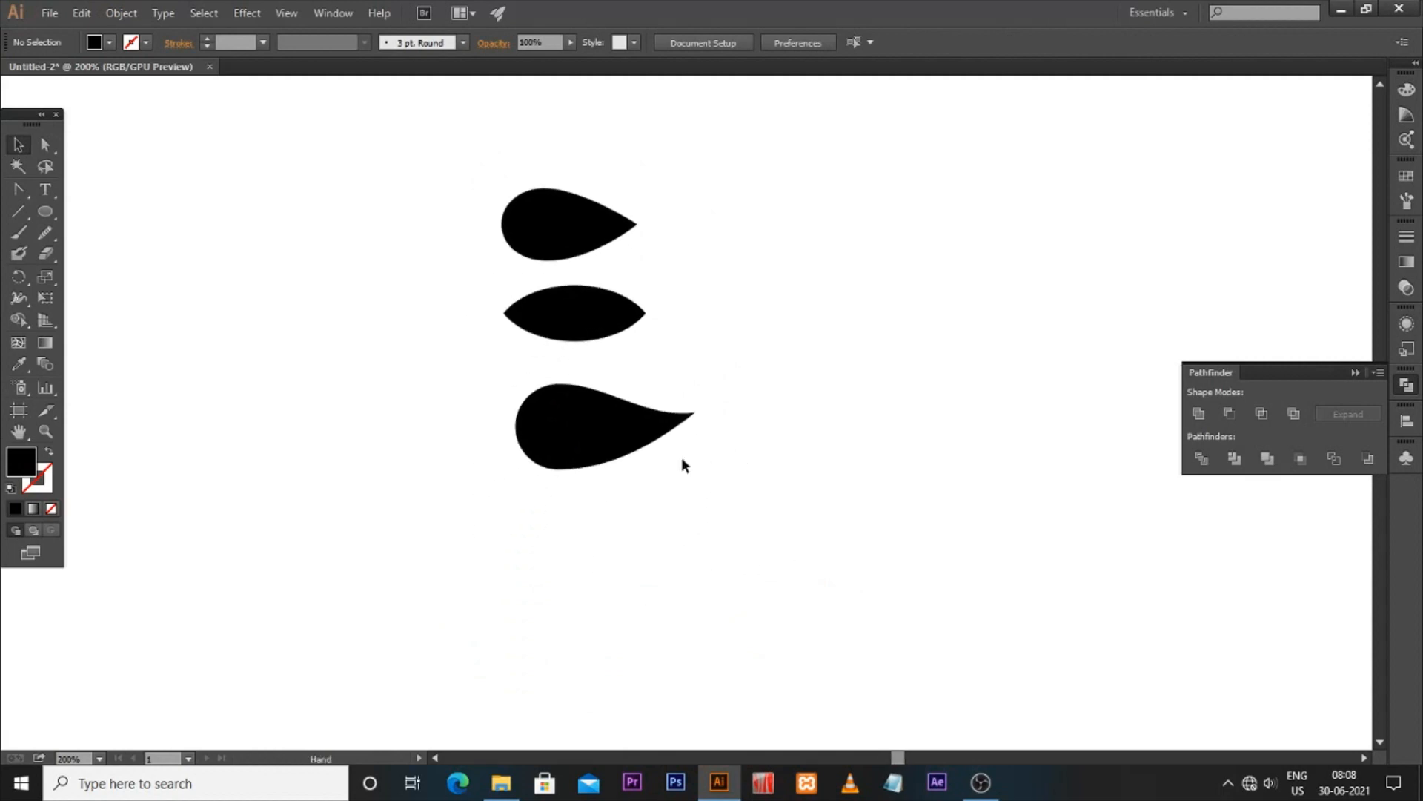
left_click(46, 211)
left_click_drag(547, 523, 694, 670)
left_click(19, 145)
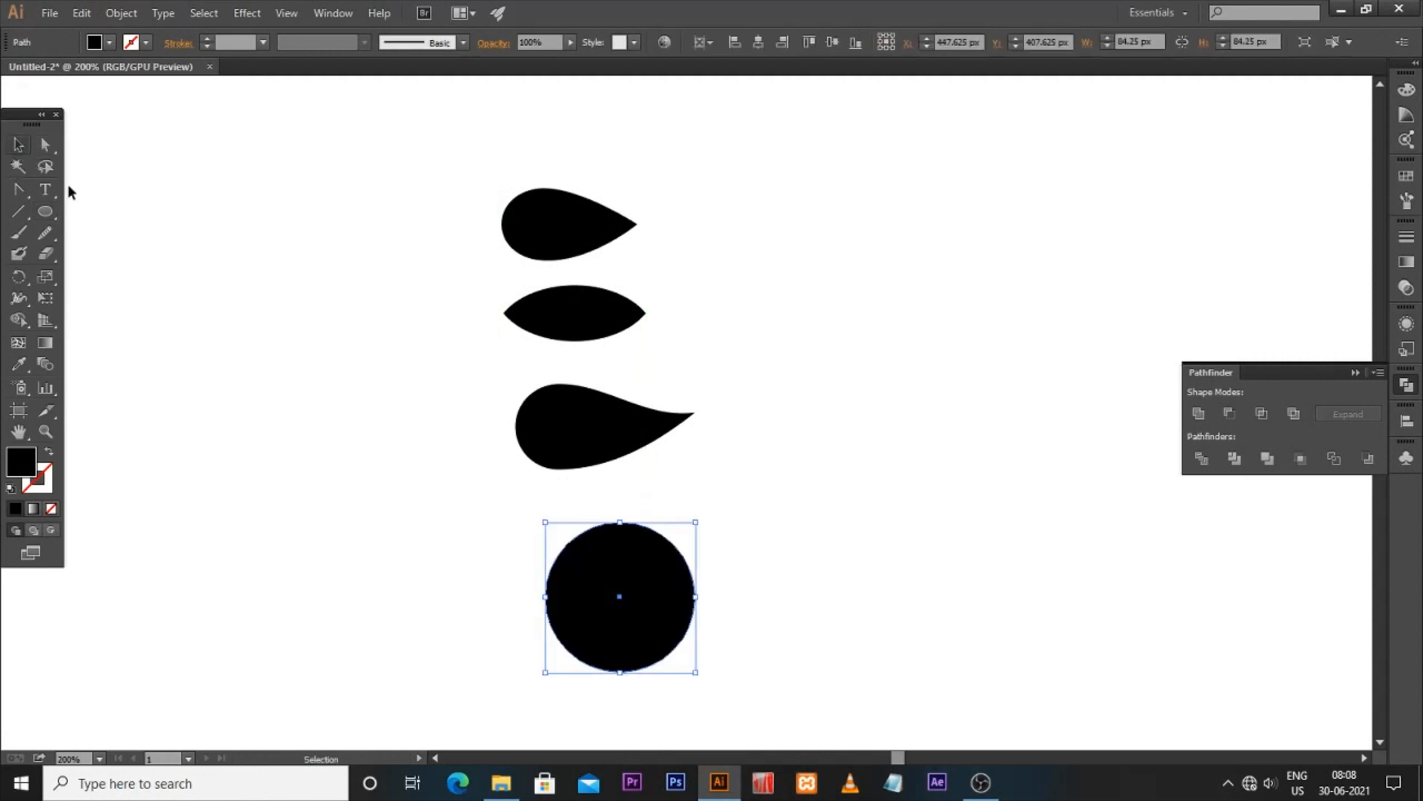
Shift the circle slightly up and to the left and scale it down to about 72 px in diameter
left_click(511, 566)
left_click_drag(601, 572, 576, 564)
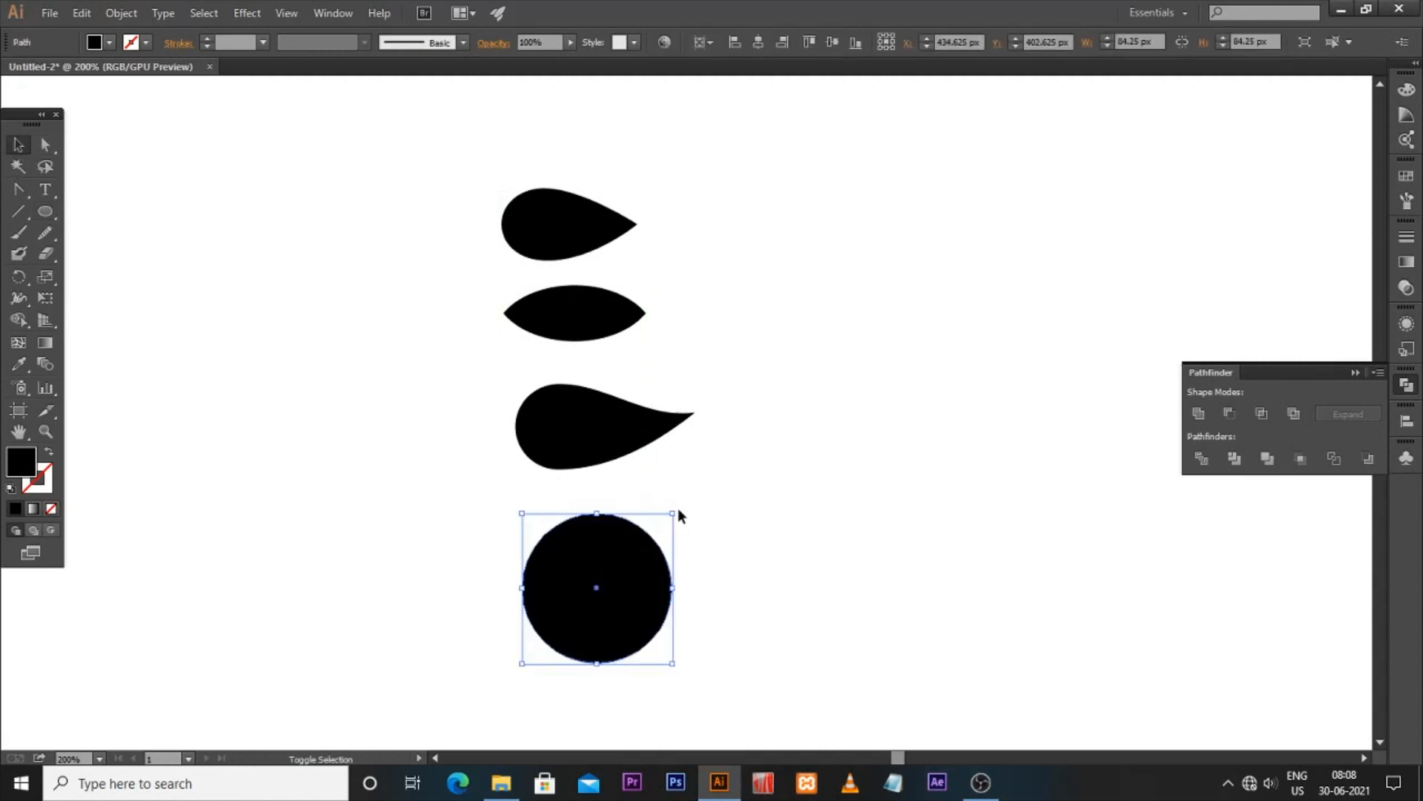
left_click_drag(673, 513, 679, 551)
left_click(678, 612)
left_click(615, 603)
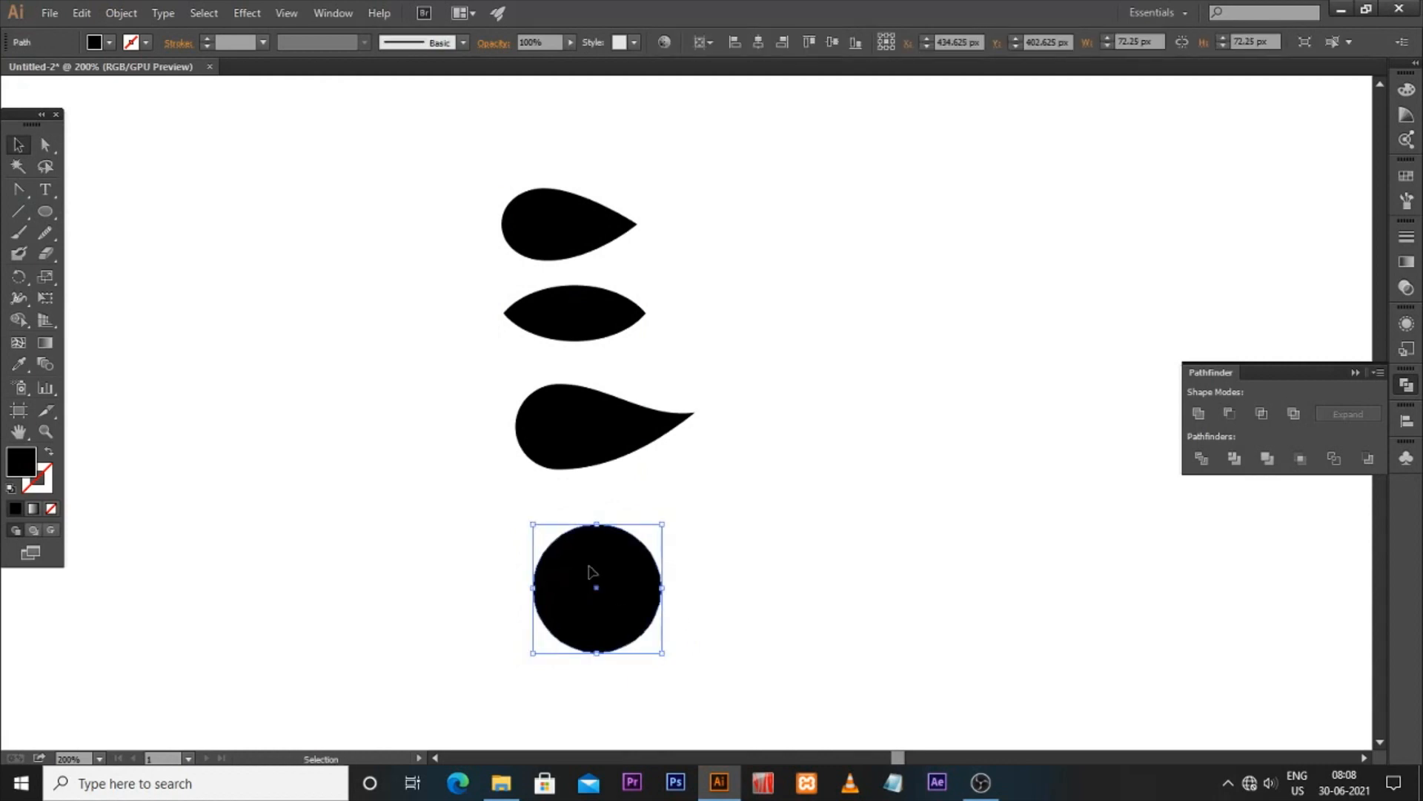
Start a Transform effect on the circle with the preview turned on and 5 copies
left_click(246, 13)
mouse_move(278, 161)
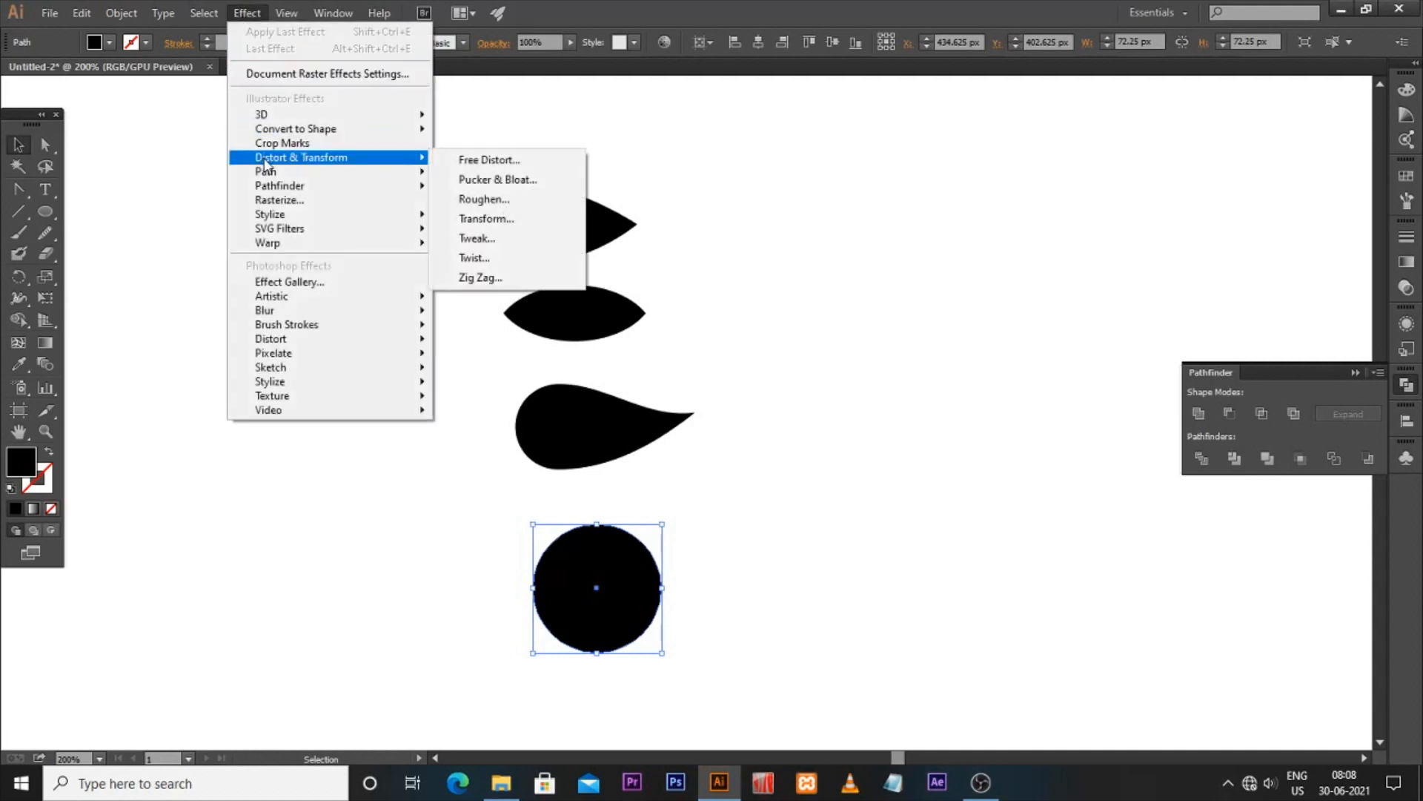
left_click(483, 221)
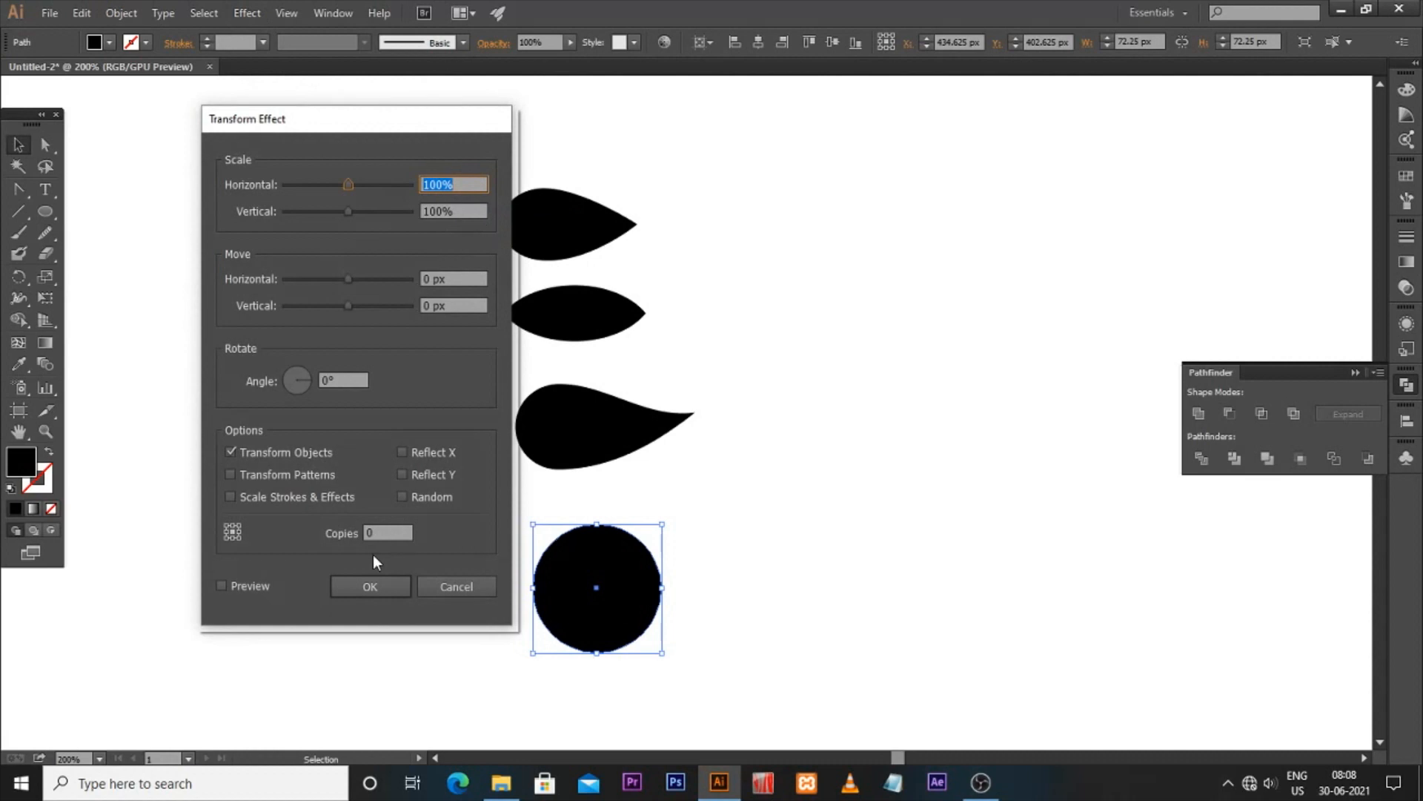
left_click(221, 586)
left_click(387, 532)
type("5")
key("Tab")
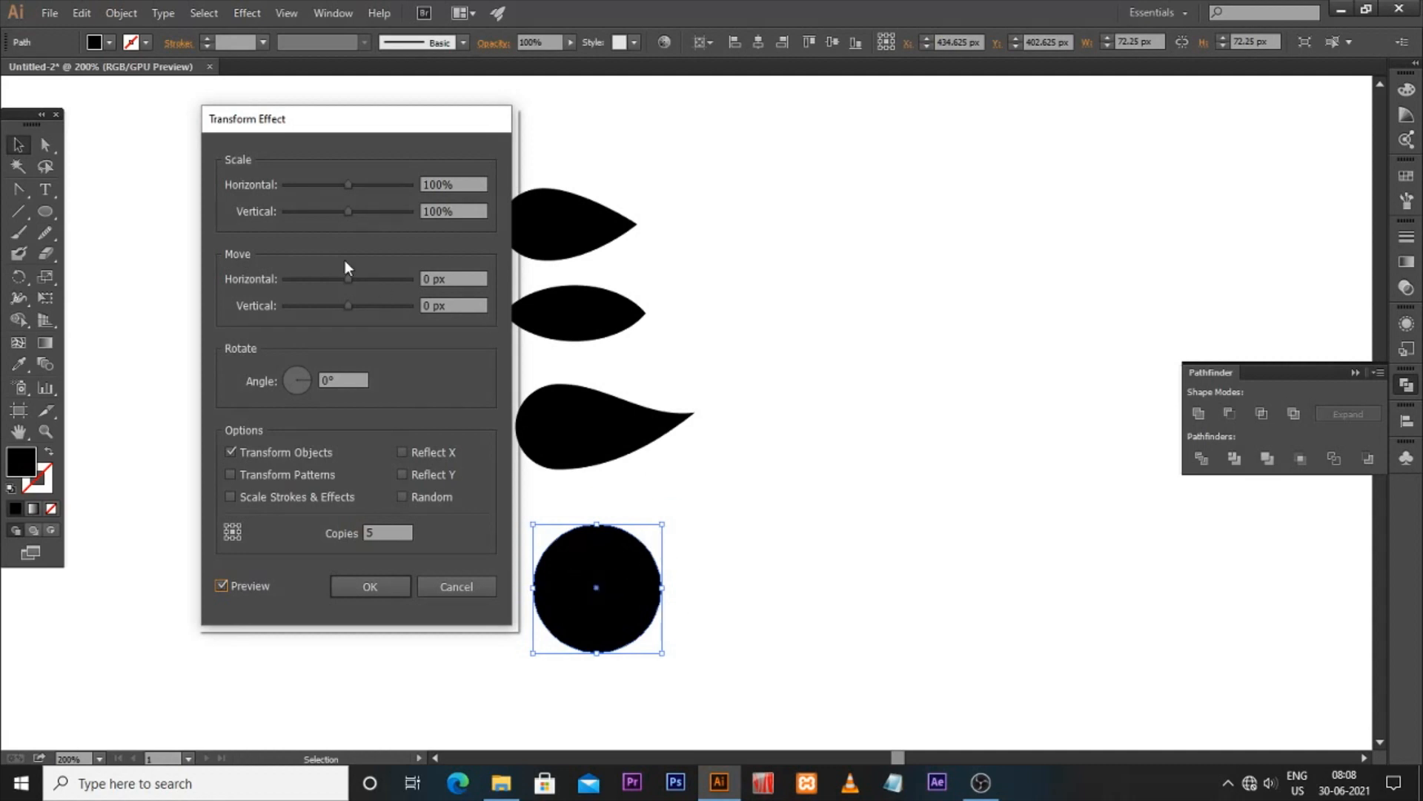
Set the Transform effect's horizontal move to 100 px to spread the circle copies into a row
left_click_drag(350, 277, 385, 278)
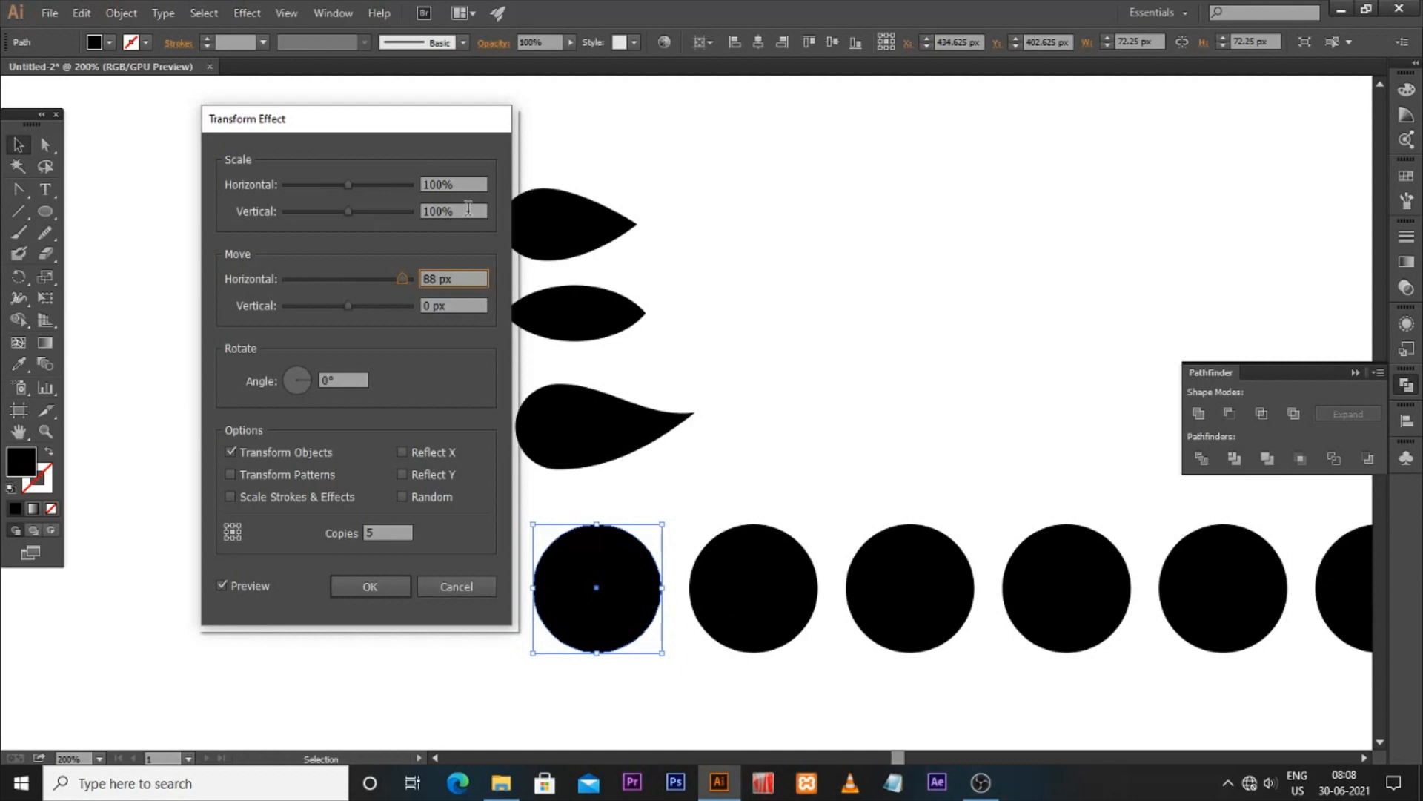
double_click(450, 282)
type("100")
key("Tab")
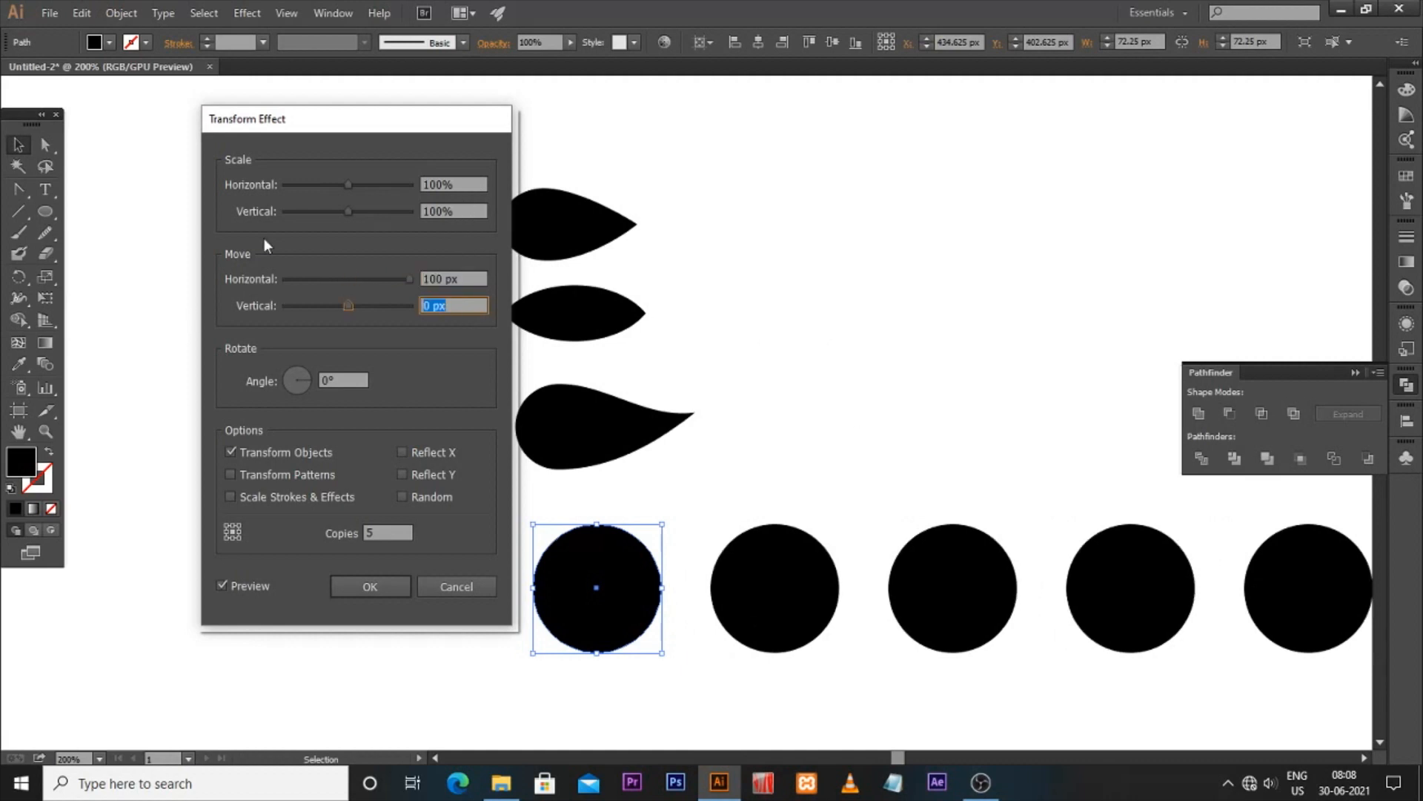
Set the effect's horizontal and vertical scale to 75% and apply it to the circle
left_click_drag(349, 184, 335, 181)
left_click_drag(453, 185, 355, 184)
type("75")
key("Tab")
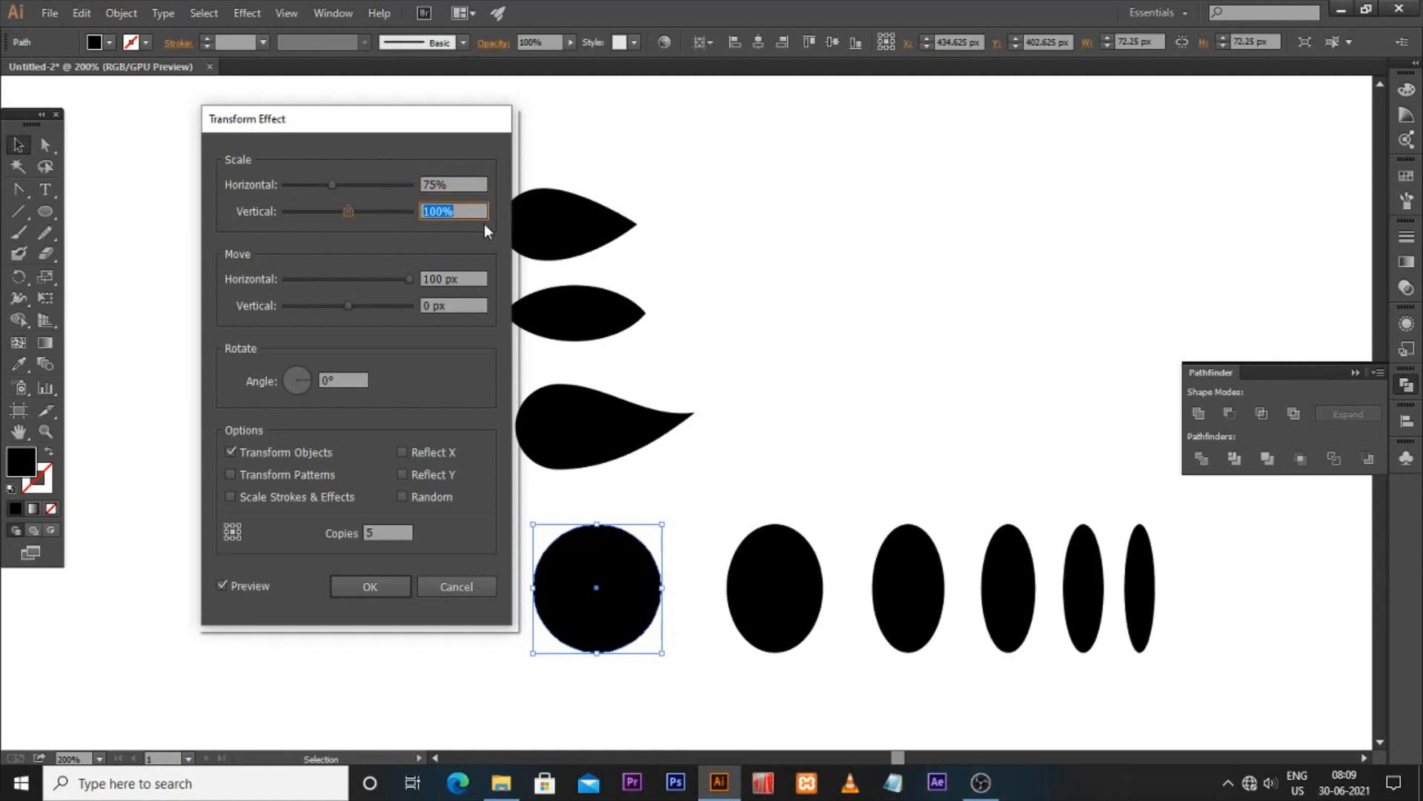
type("75")
key("Tab")
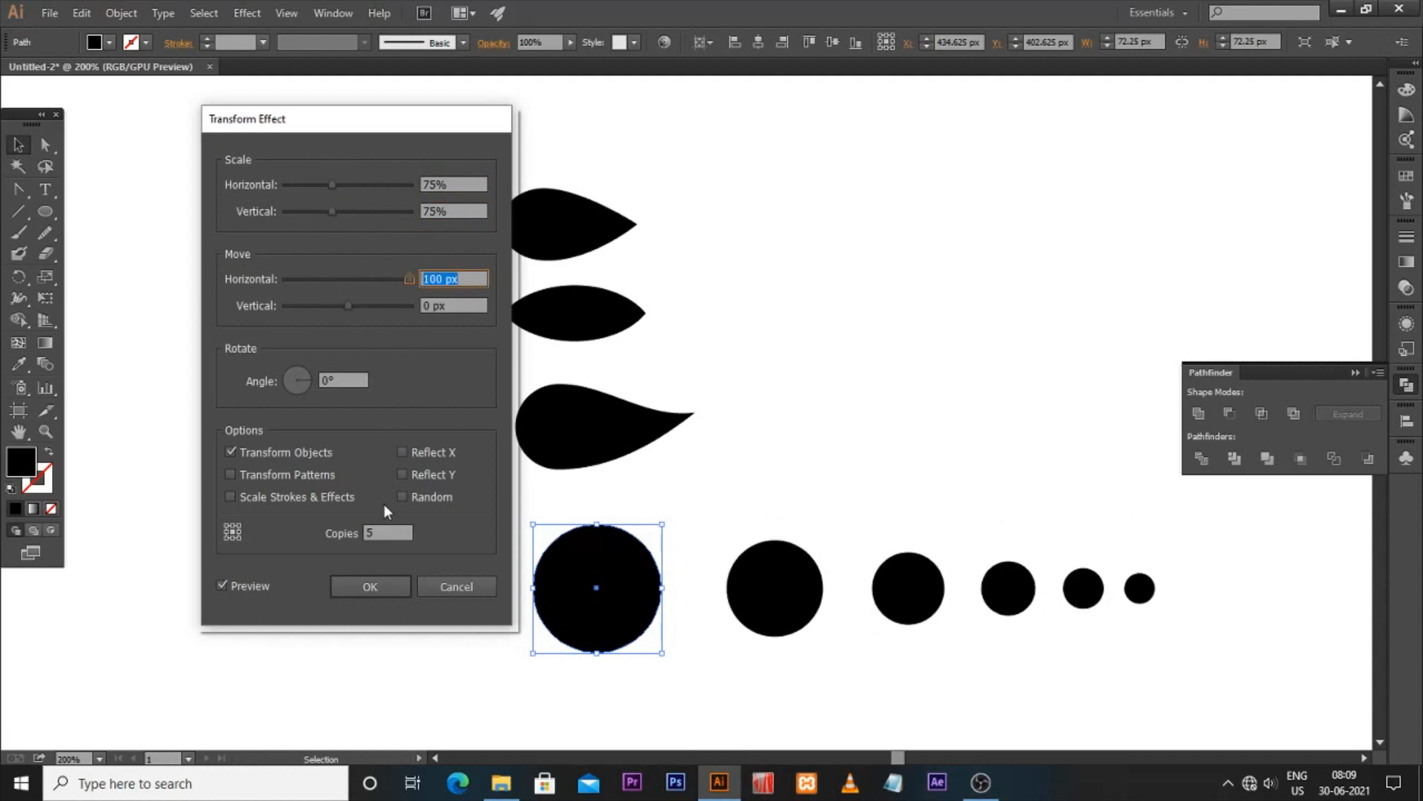
left_click(383, 586)
left_click(886, 479)
Expand the appearance of the circle with the Transform effect, turning the row into real shapes
left_click(605, 588)
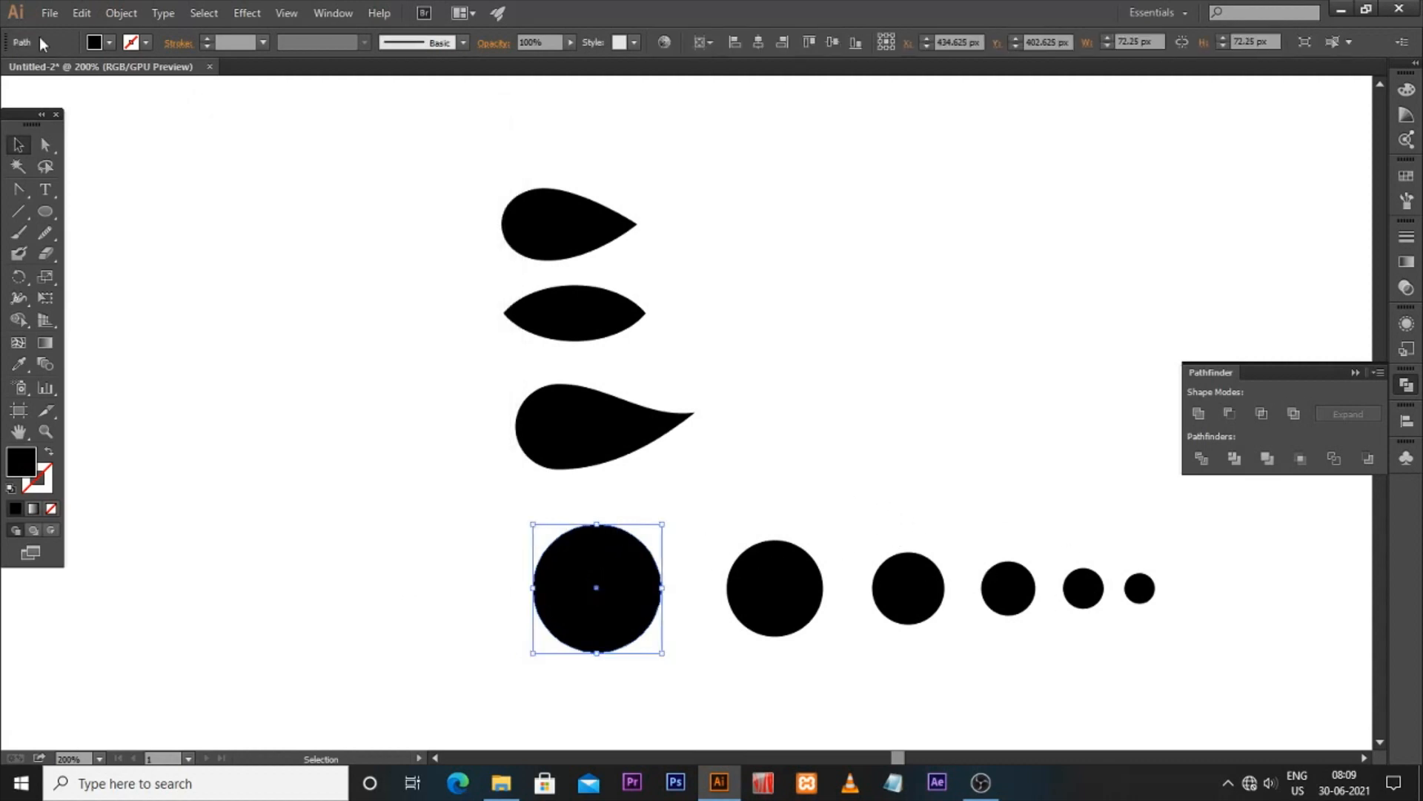
left_click(121, 13)
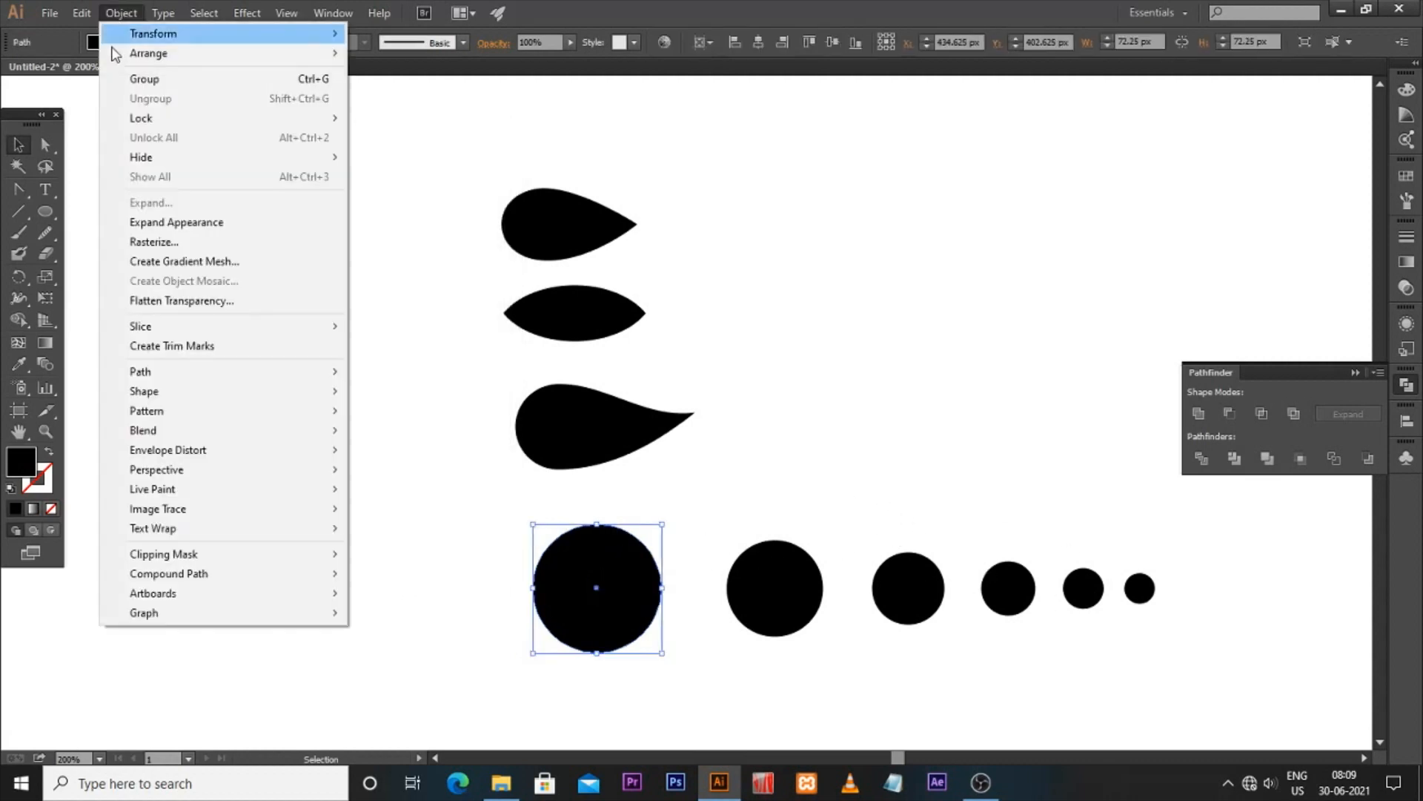
left_click(156, 223)
left_click(511, 586)
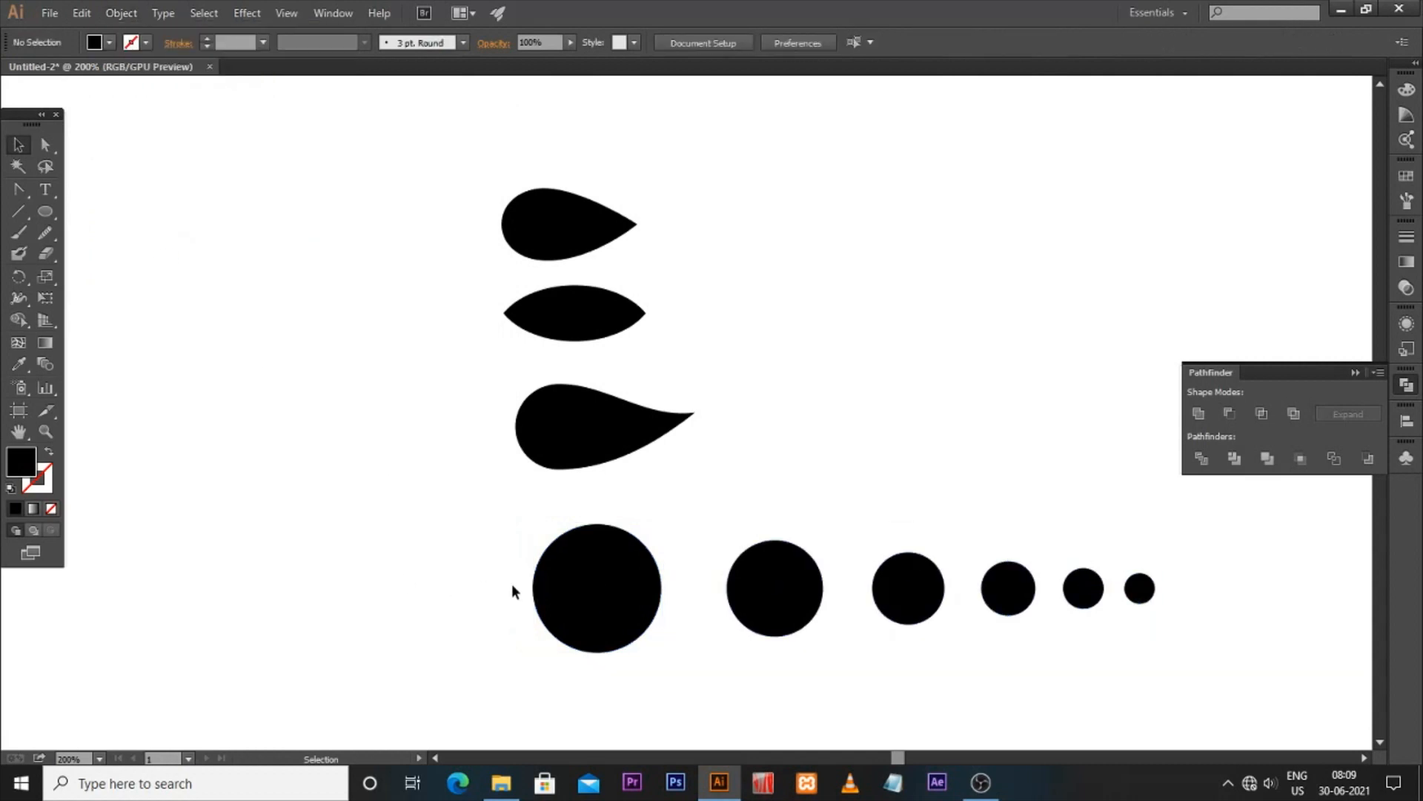
Create a reflected copy of the expanded circle row across the vertical axis
left_click(590, 593)
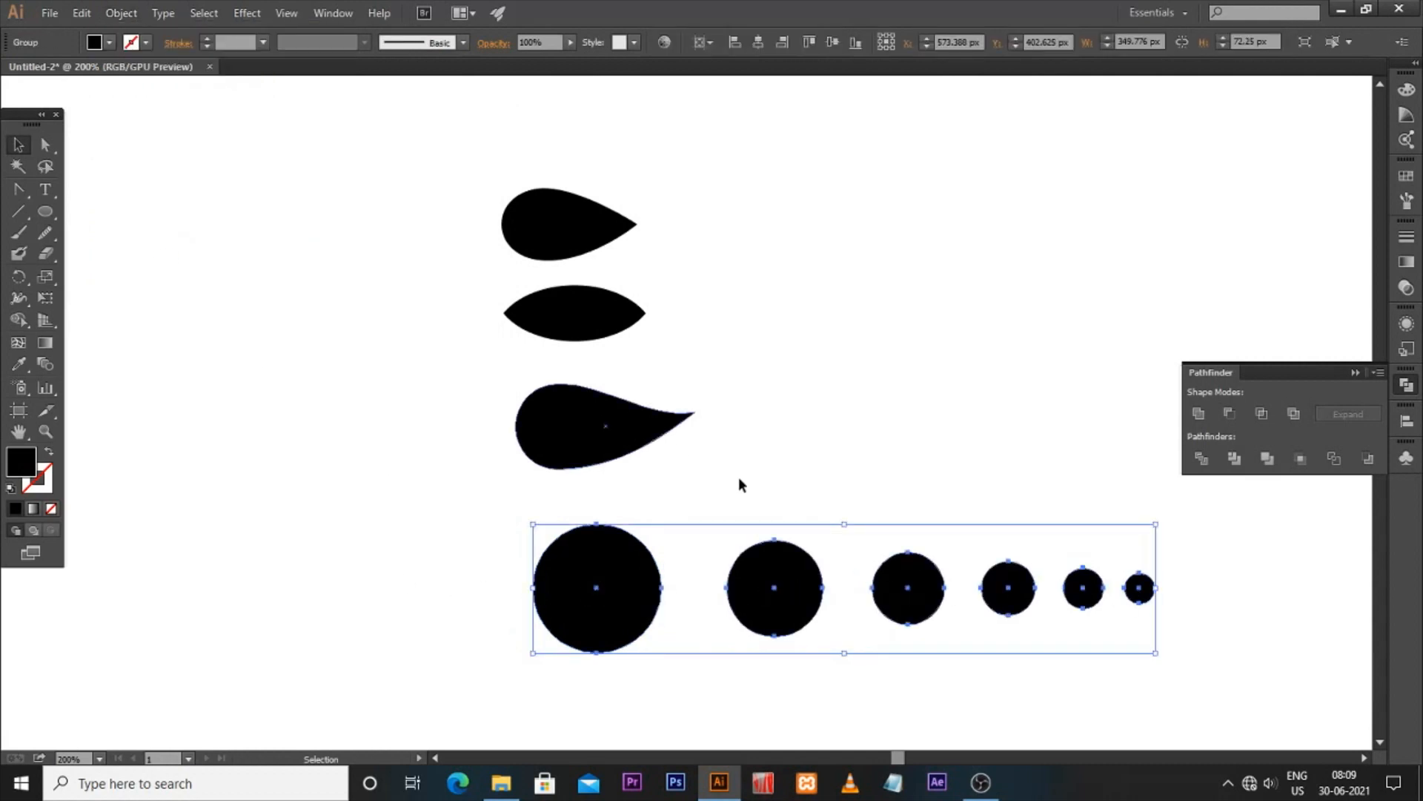
left_click_drag(739, 482, 727, 371)
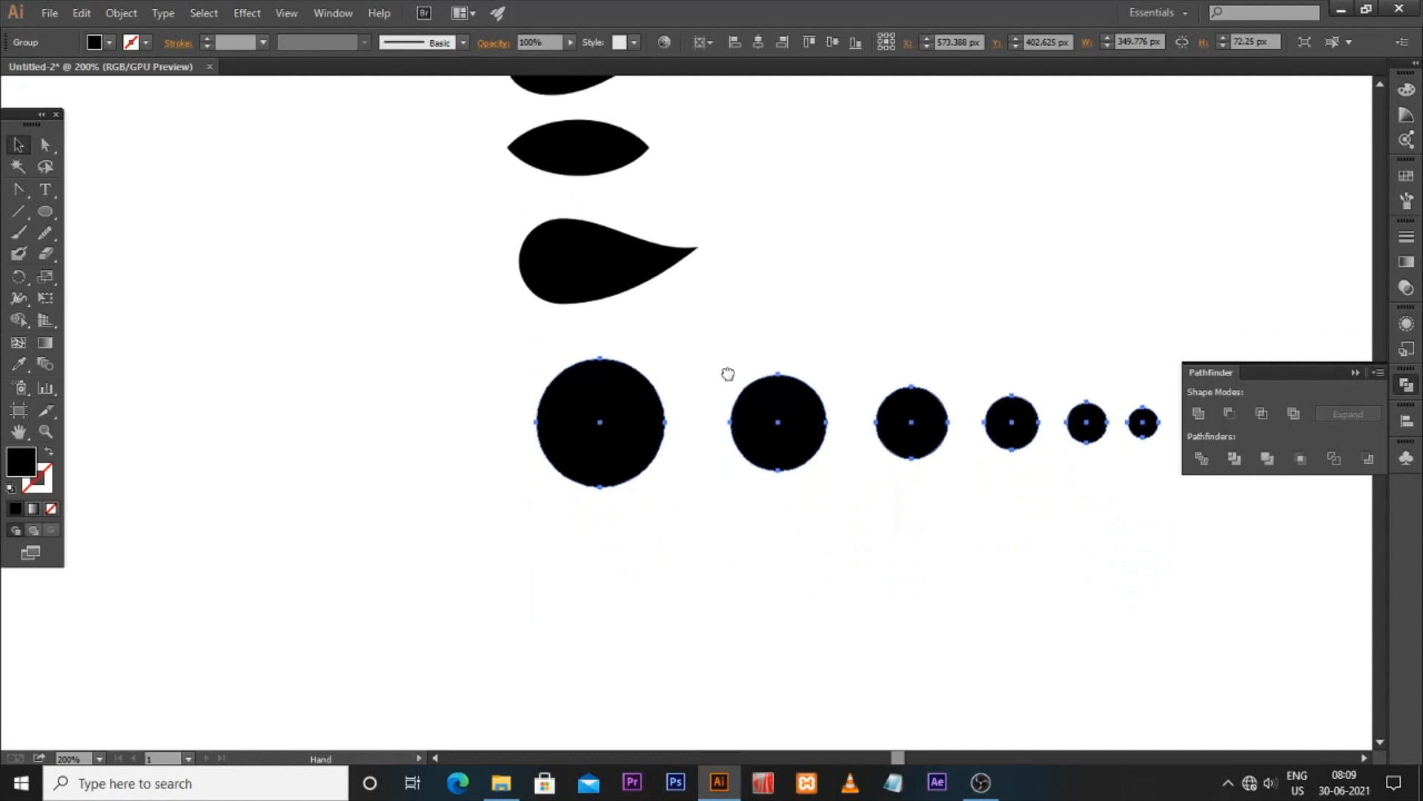
right_click(636, 449)
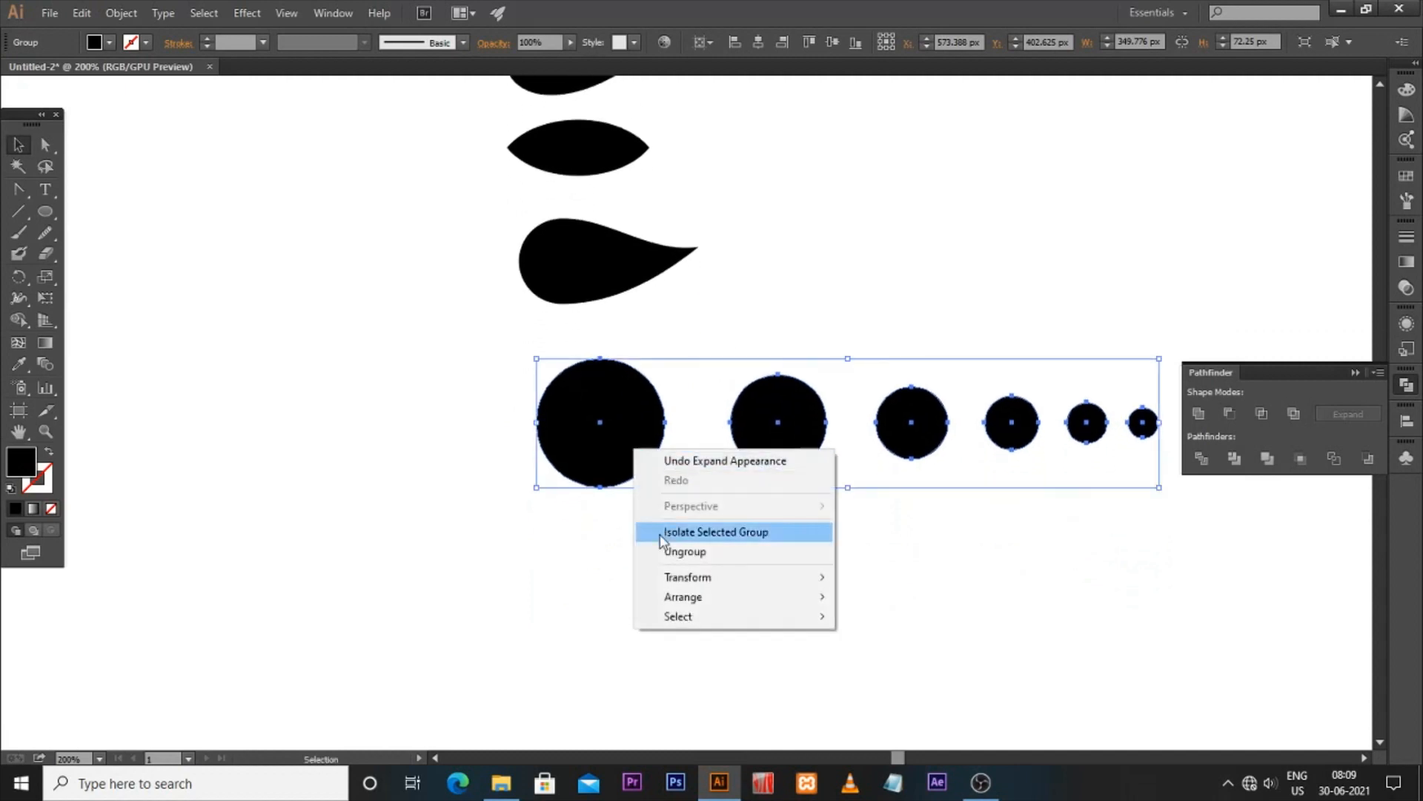
mouse_move(701, 582)
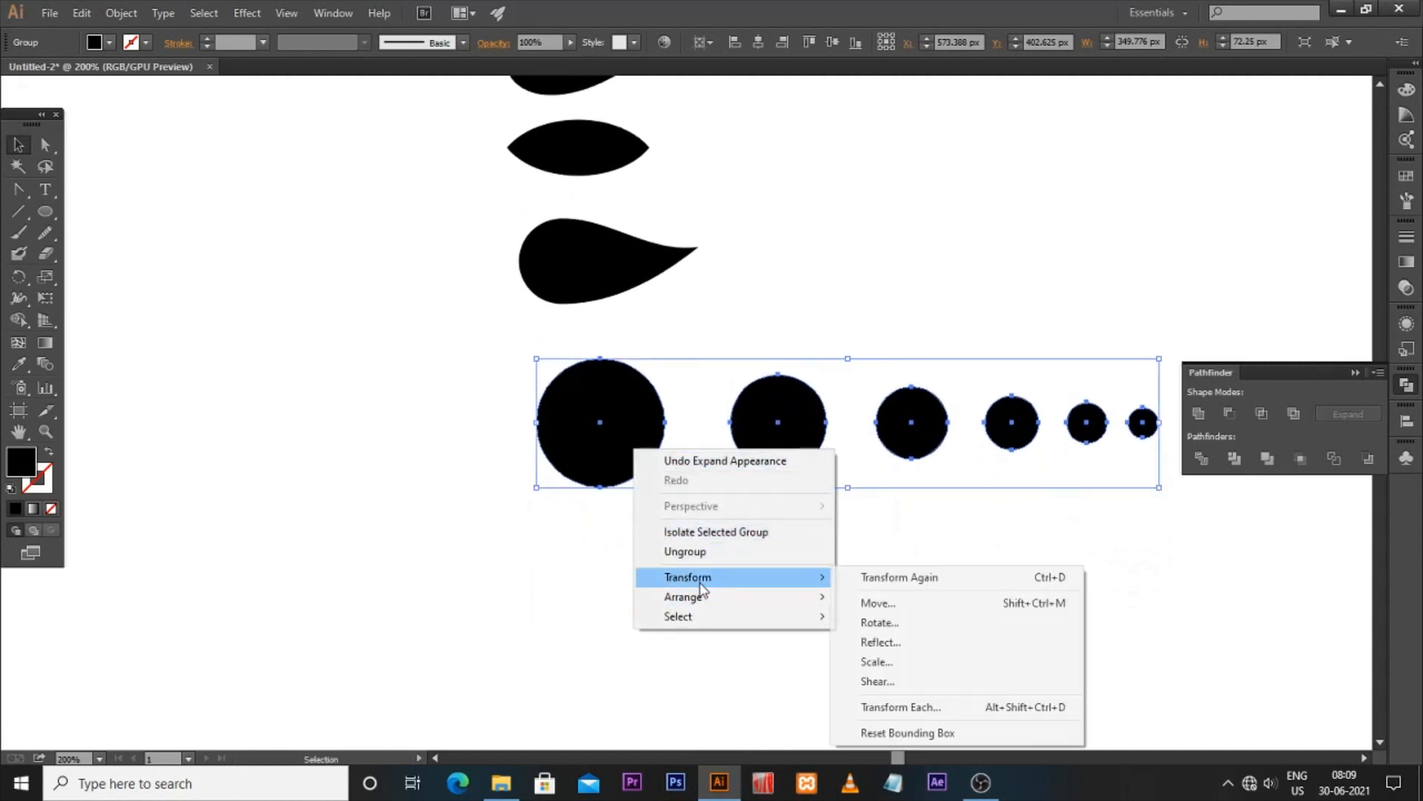
left_click(910, 642)
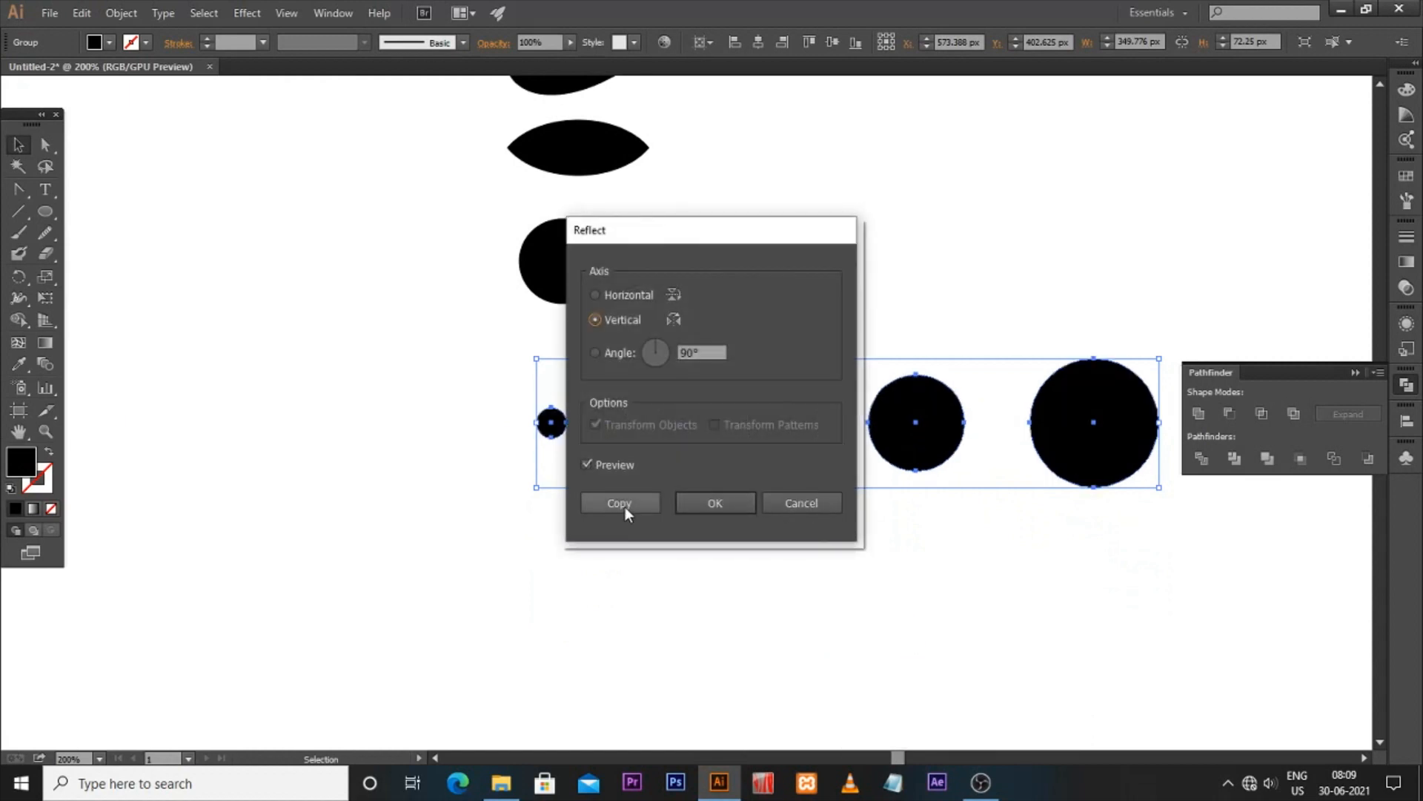
left_click_drag(684, 233, 878, 504)
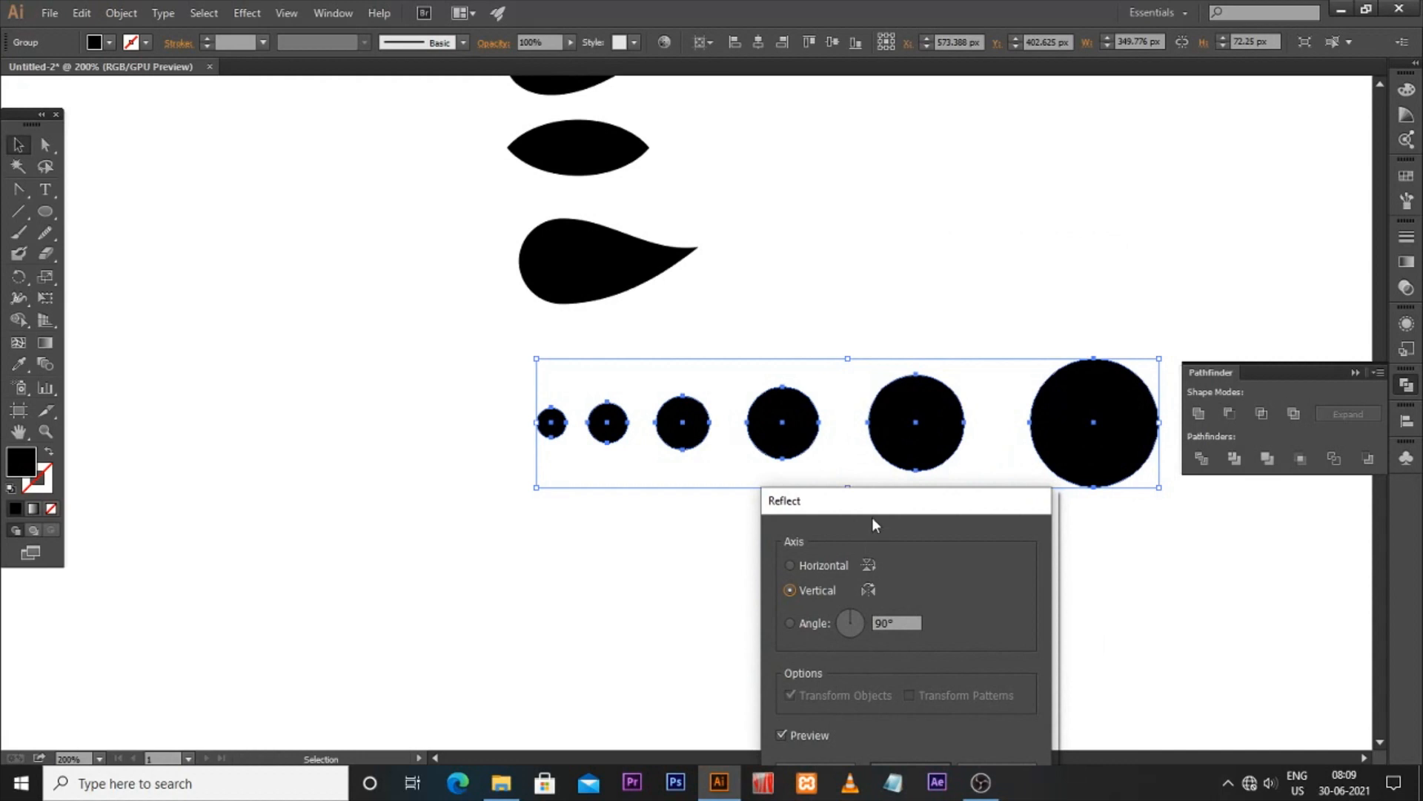
left_click_drag(876, 506, 923, 324)
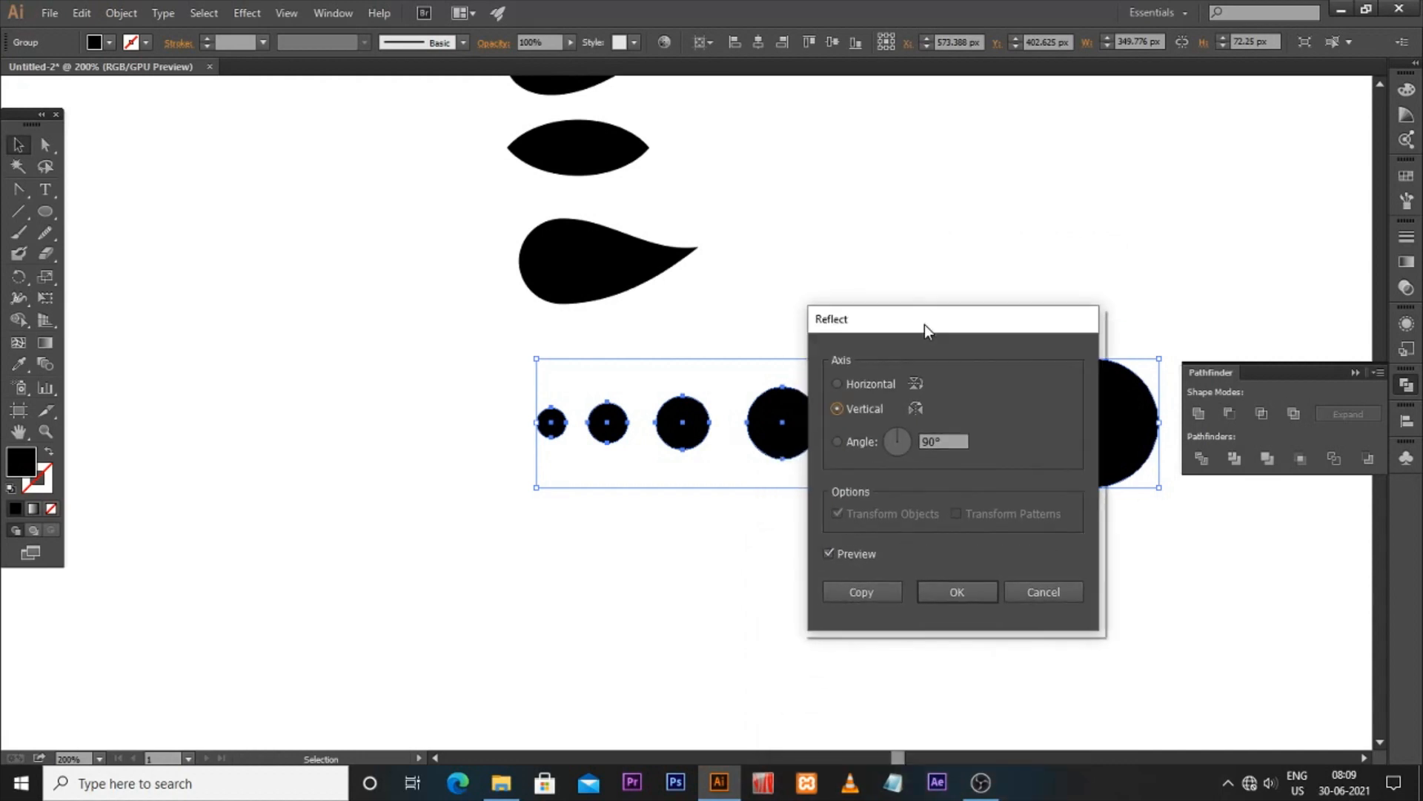
left_click(849, 597)
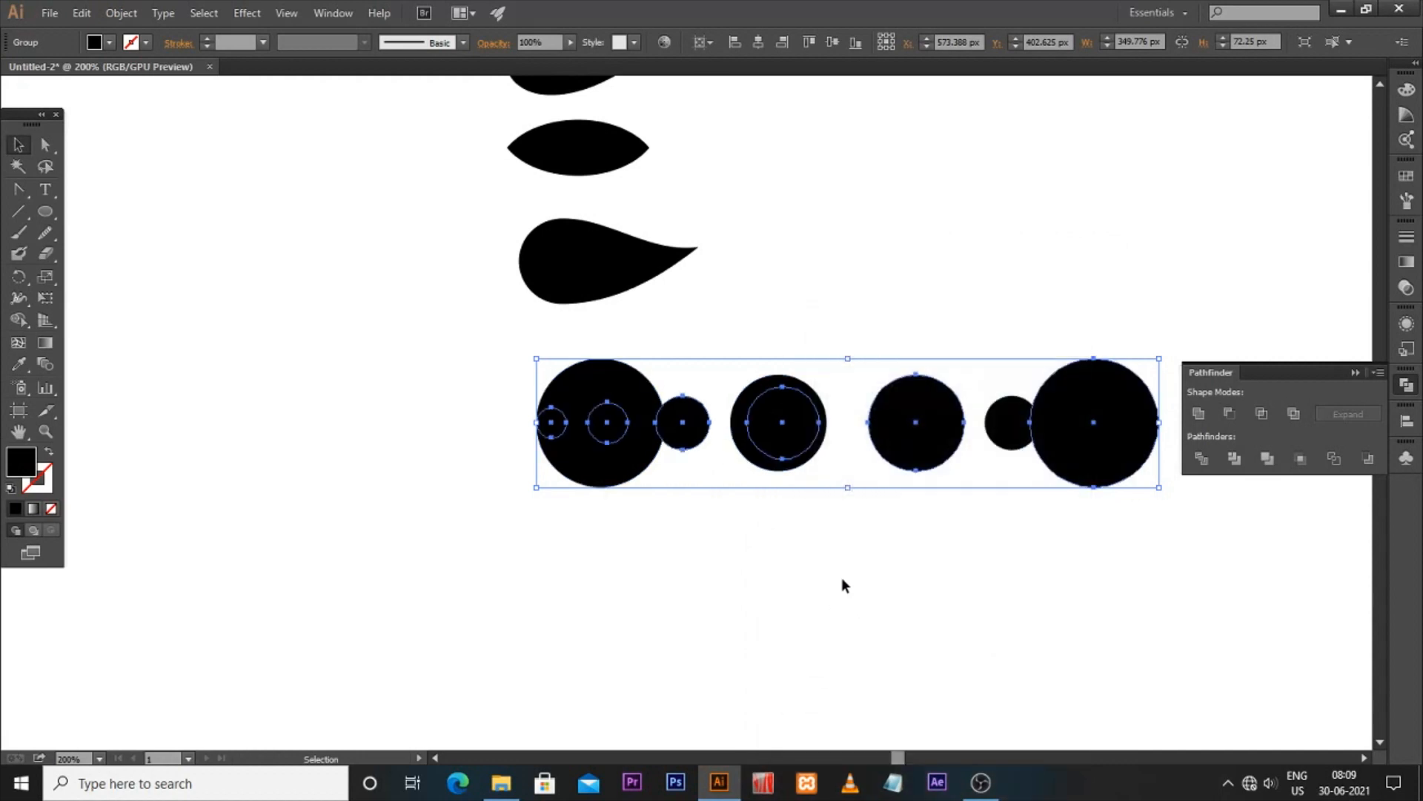
Move the reflected circle row left until its largest circle sits exactly over the largest circle of the original row
key("shift+Left")
key("shift+Left")
key("shift+Left")
key("shift+Left")
key("shift+Left")
key("shift+Left")
key("shift+Left")
key("shift+Left")
key("shift+Left")
key("shift+Left")
key("shift+Left")
key("shift+Left")
key("shift+Left")
key("shift+Left")
key("shift+Left")
key("shift+Left")
key("shift+Left")
key("shift+Left")
key("shift+Left")
key("shift+Left")
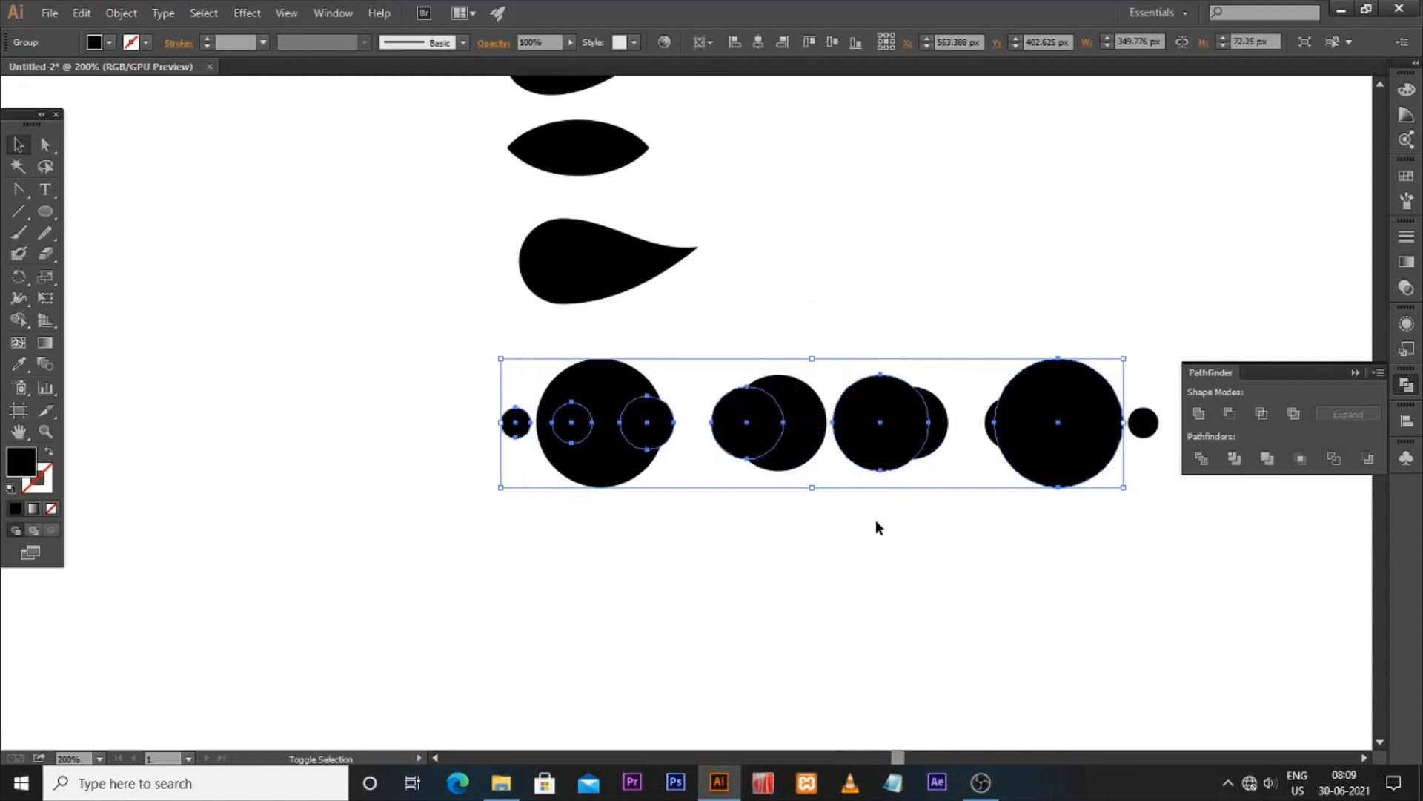
key("shift+Left")
key("shift+Left")
key("shift+Left")
key("shift+Left")
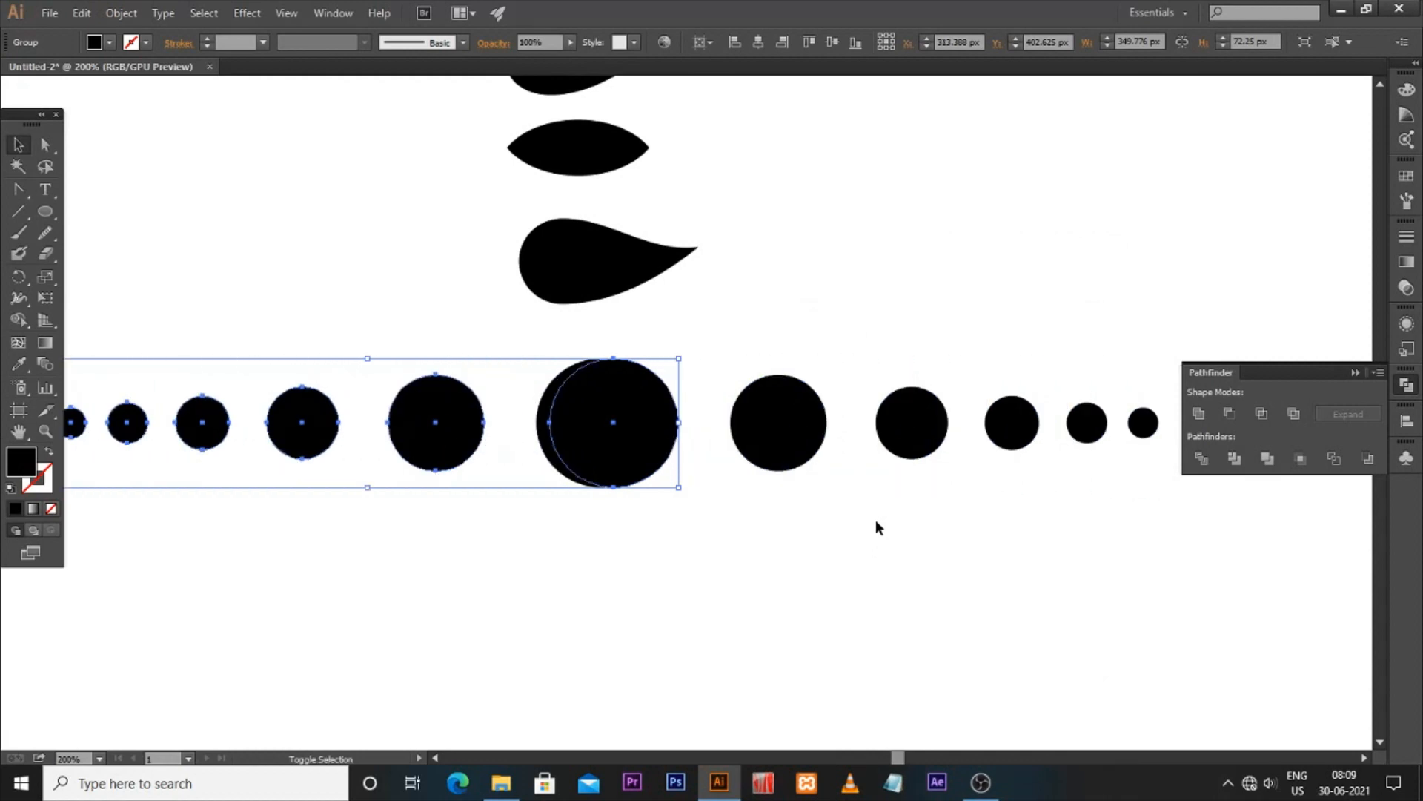
key("Right")
key("Right")
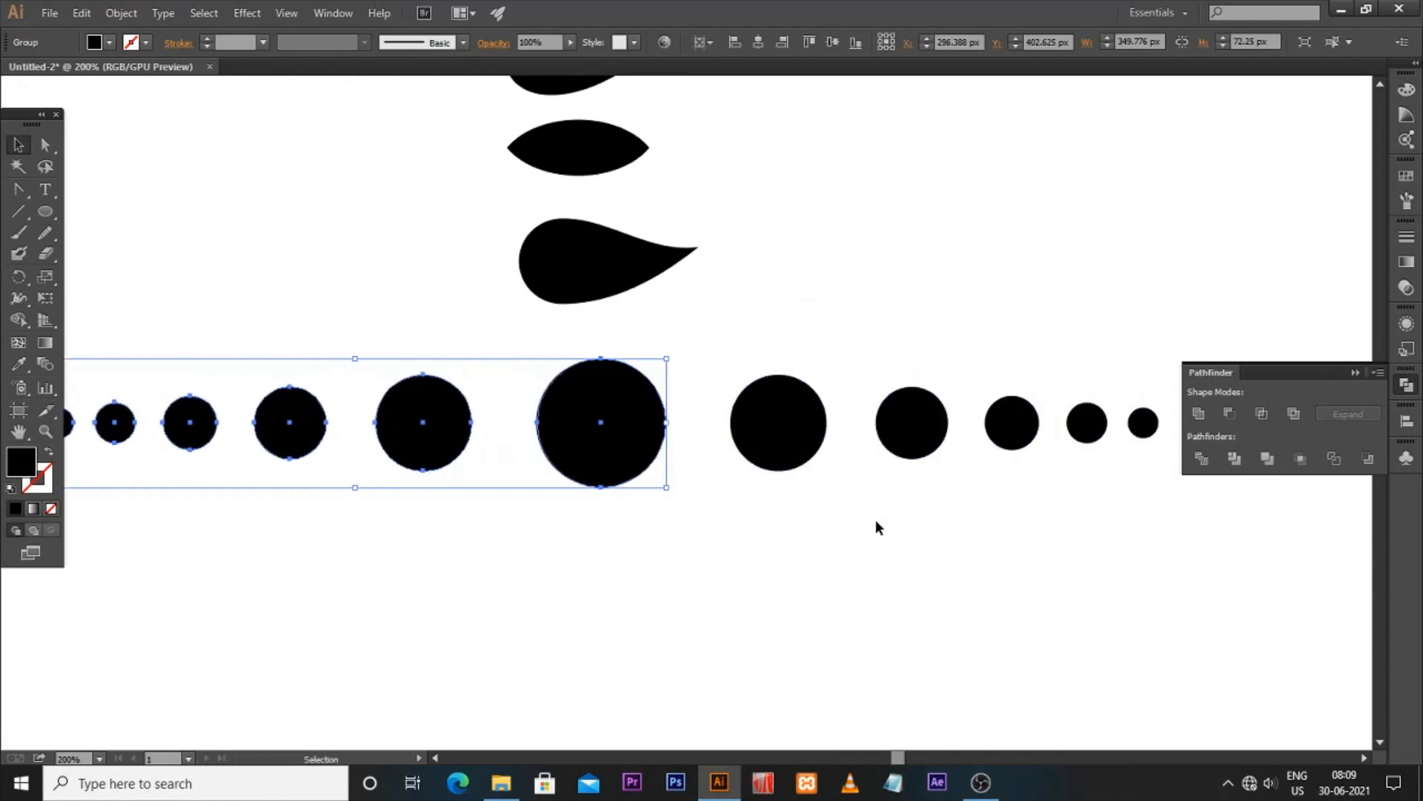
left_click(592, 540)
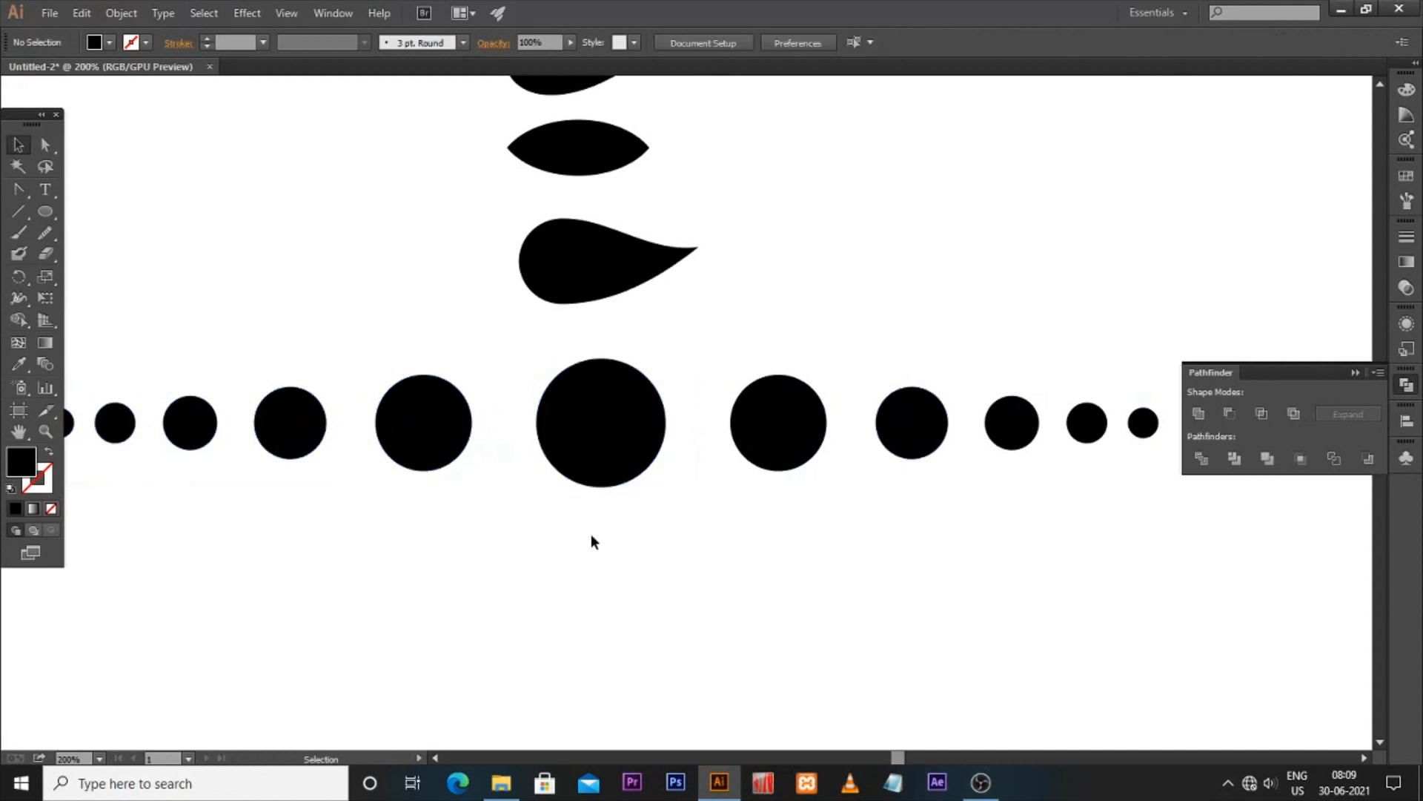
Isolate the reflected group, delete its duplicate largest circle and exit isolation
double_click(604, 455)
left_click(613, 458)
key("Delete")
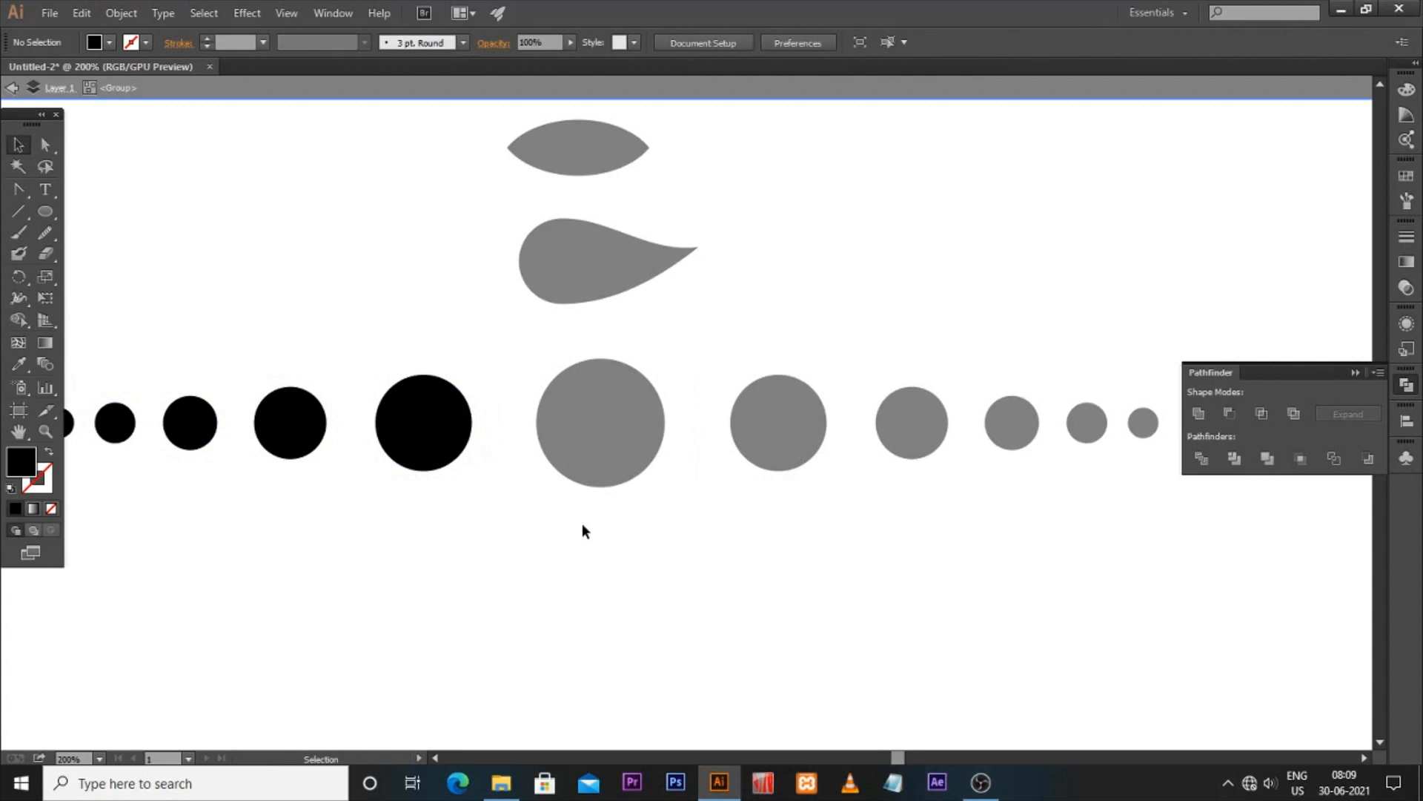
key("Escape")
key("ctrl+minus")
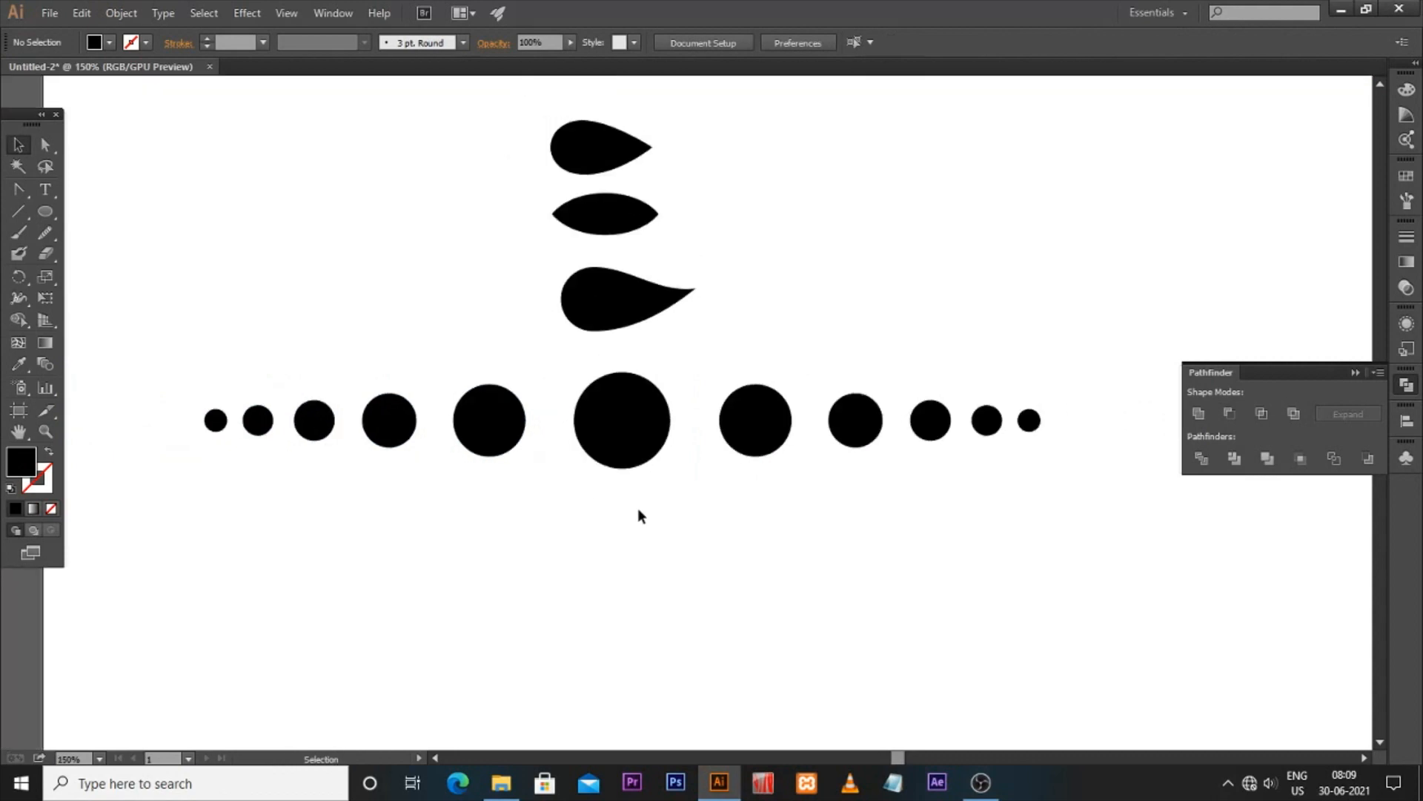
Duplicate the original half row of circles straight down, below the mirrored row
scroll(638, 509, "down", 1)
left_click(637, 415)
left_click_drag(759, 421, 757, 557)
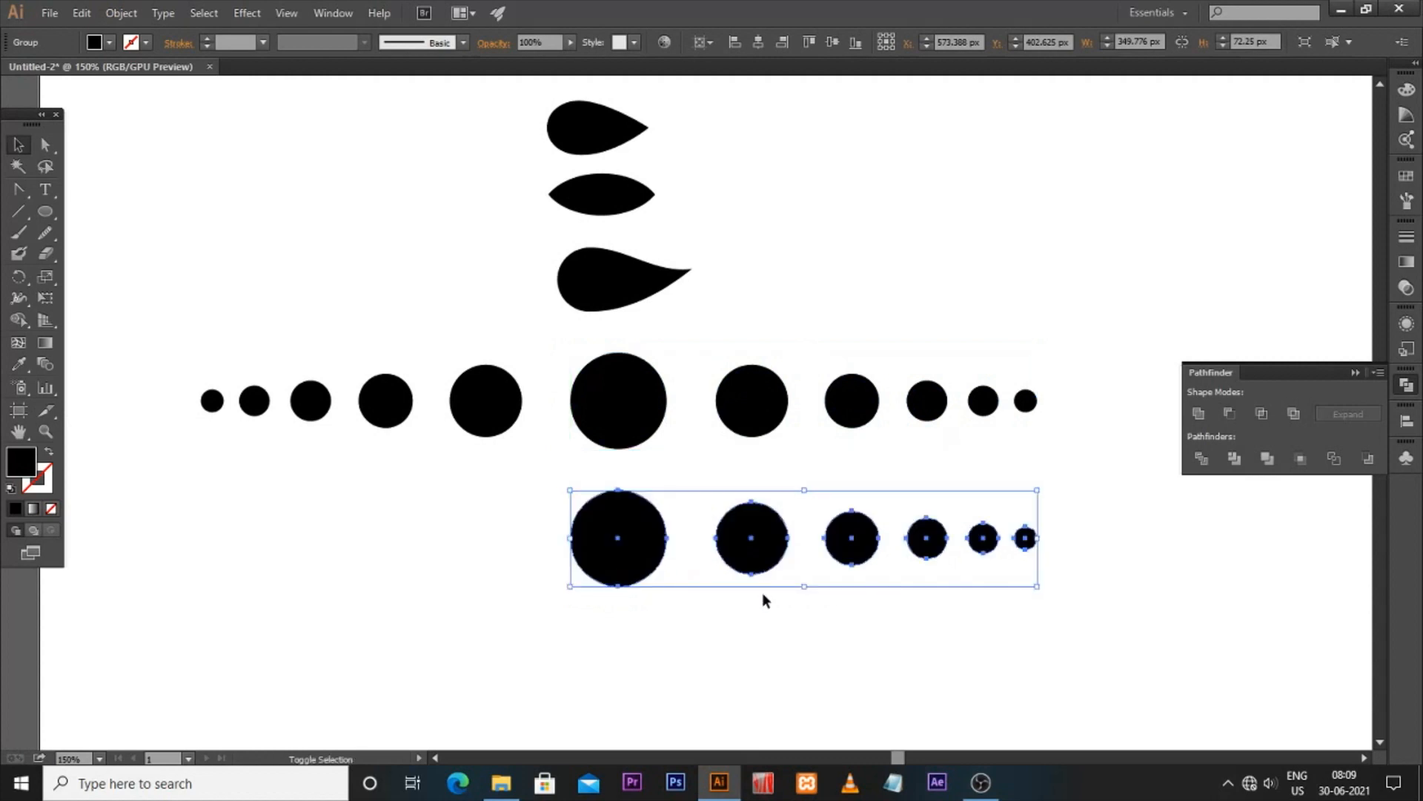
Create a copy of the duplicated half row reflected across the vertical axis and move it 90 px down
right_click(750, 538)
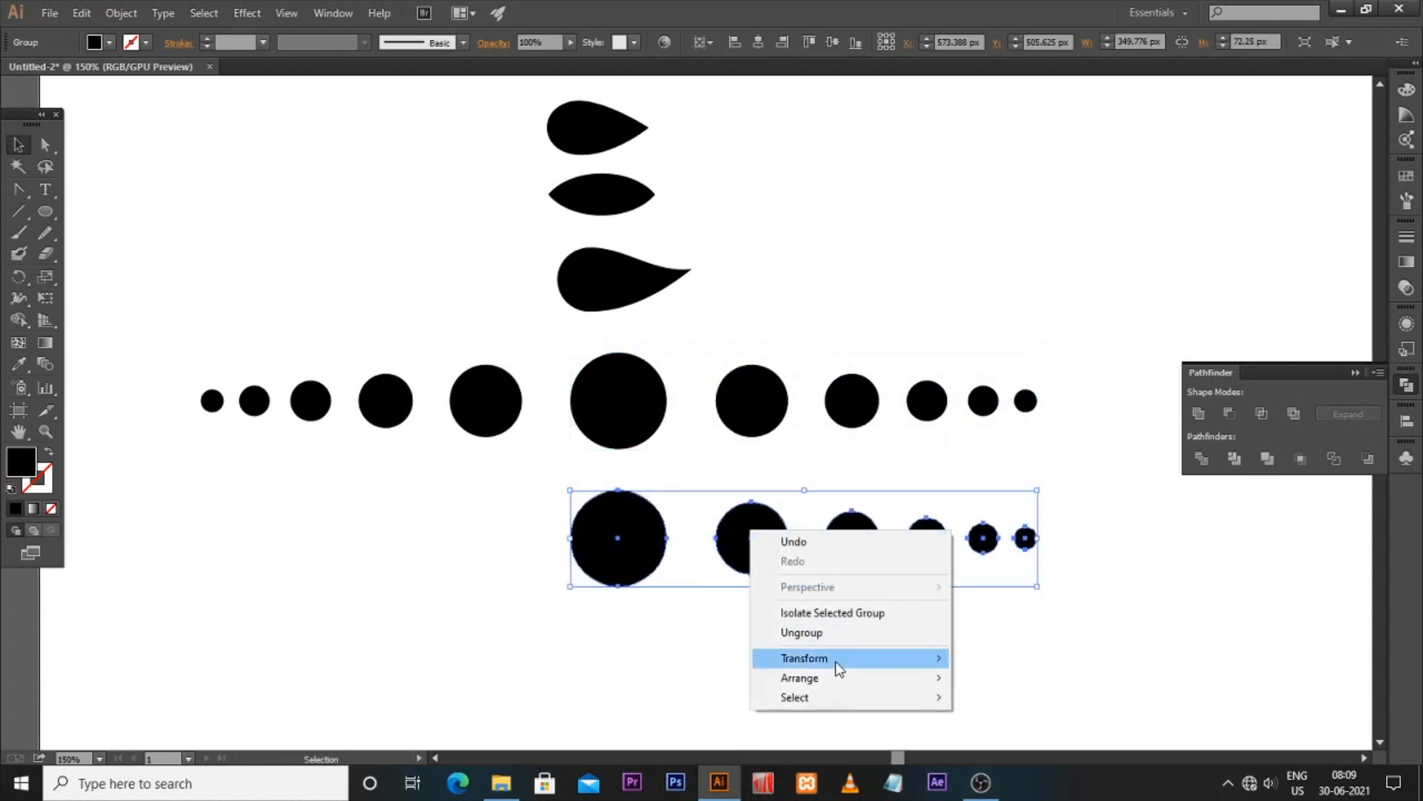
mouse_move(835, 662)
left_click(1003, 576)
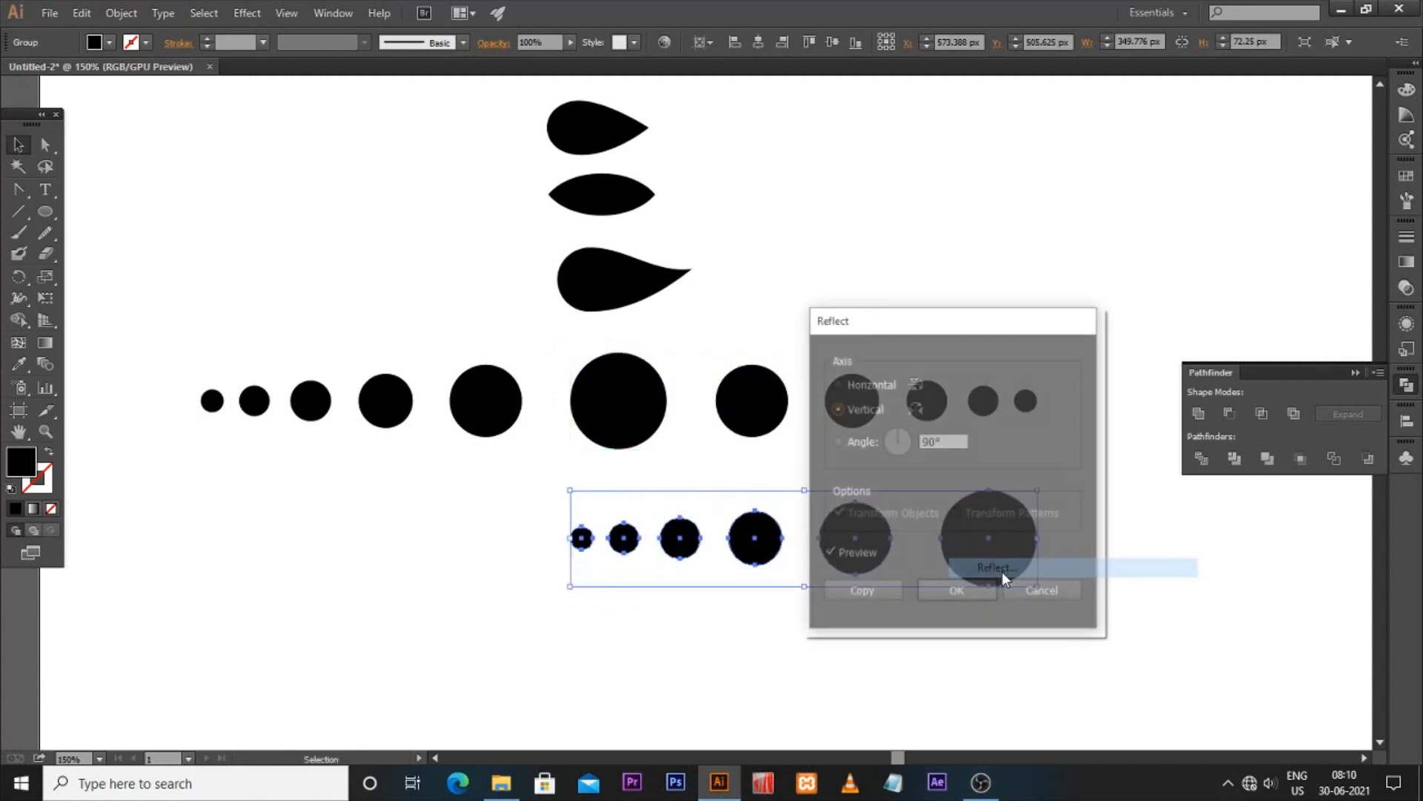
left_click(875, 582)
key("shift+Down")
key("shift+Down")
key("shift+Down")
key("shift+Down")
key("shift+Down")
key("shift+Down")
key("shift+Down")
key("shift+Down")
key("shift+Down")
key("shift+Down")
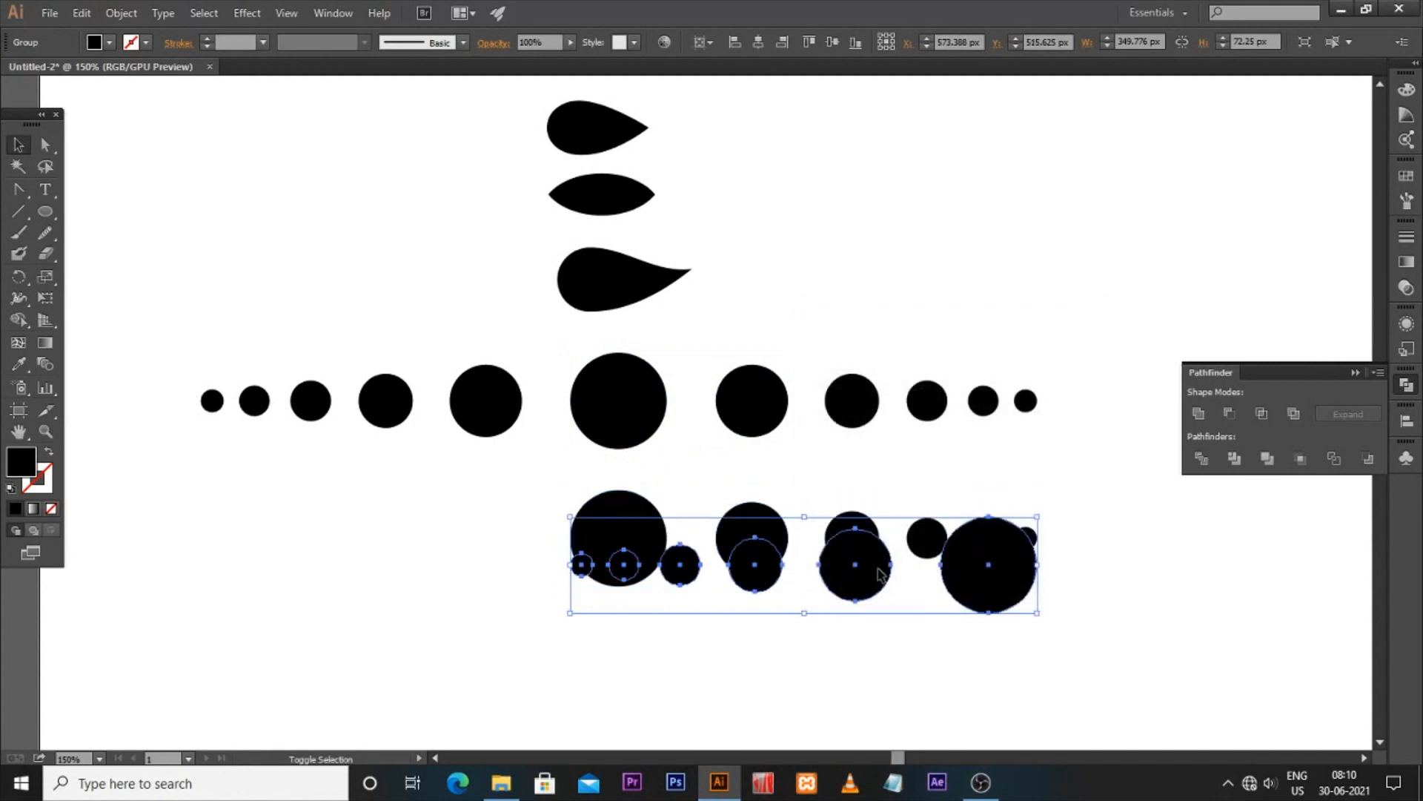
key("shift+Down")
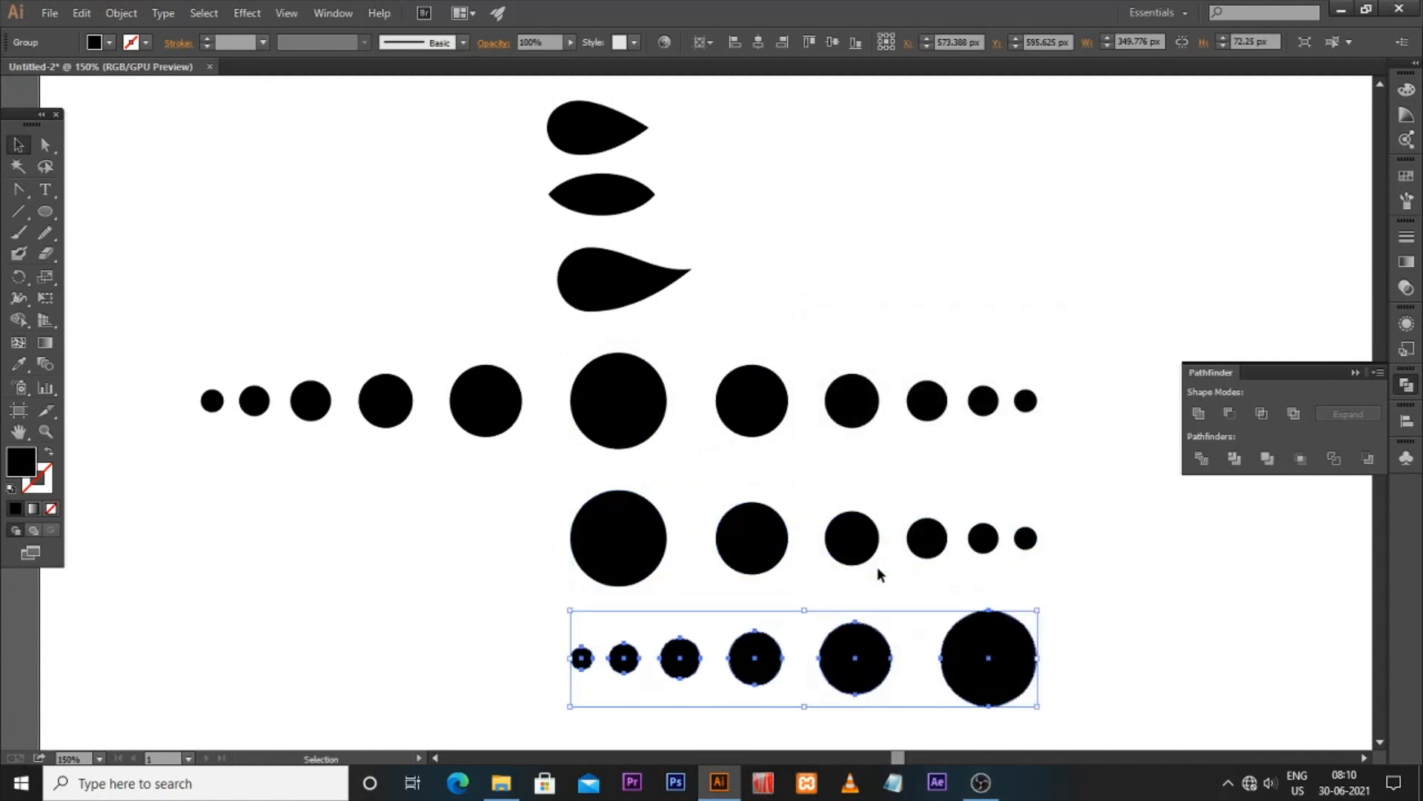
key("ctrl+minus")
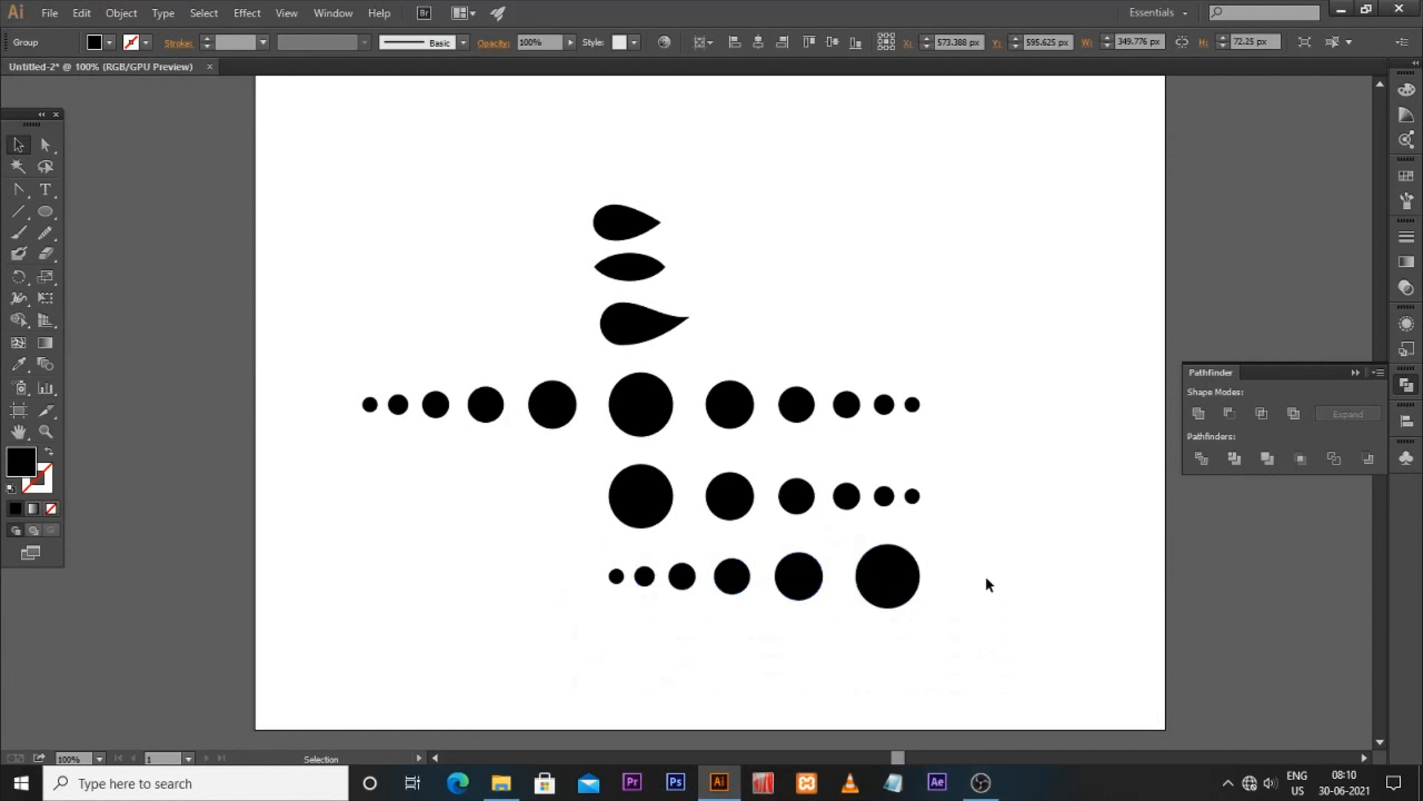
left_click(985, 577)
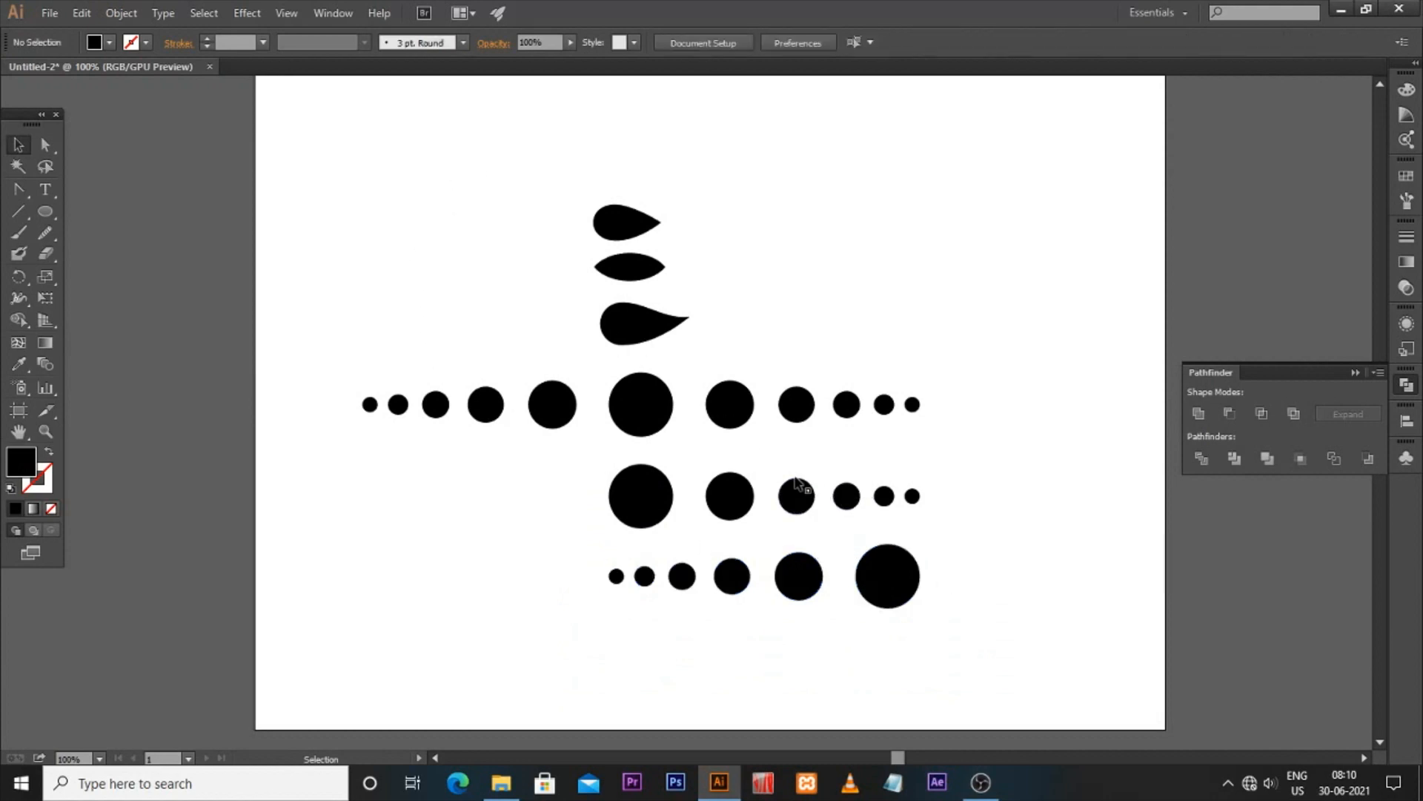
Scale all the shapes down together around their centre to about 155 px overall width
left_click_drag(495, 199, 938, 651)
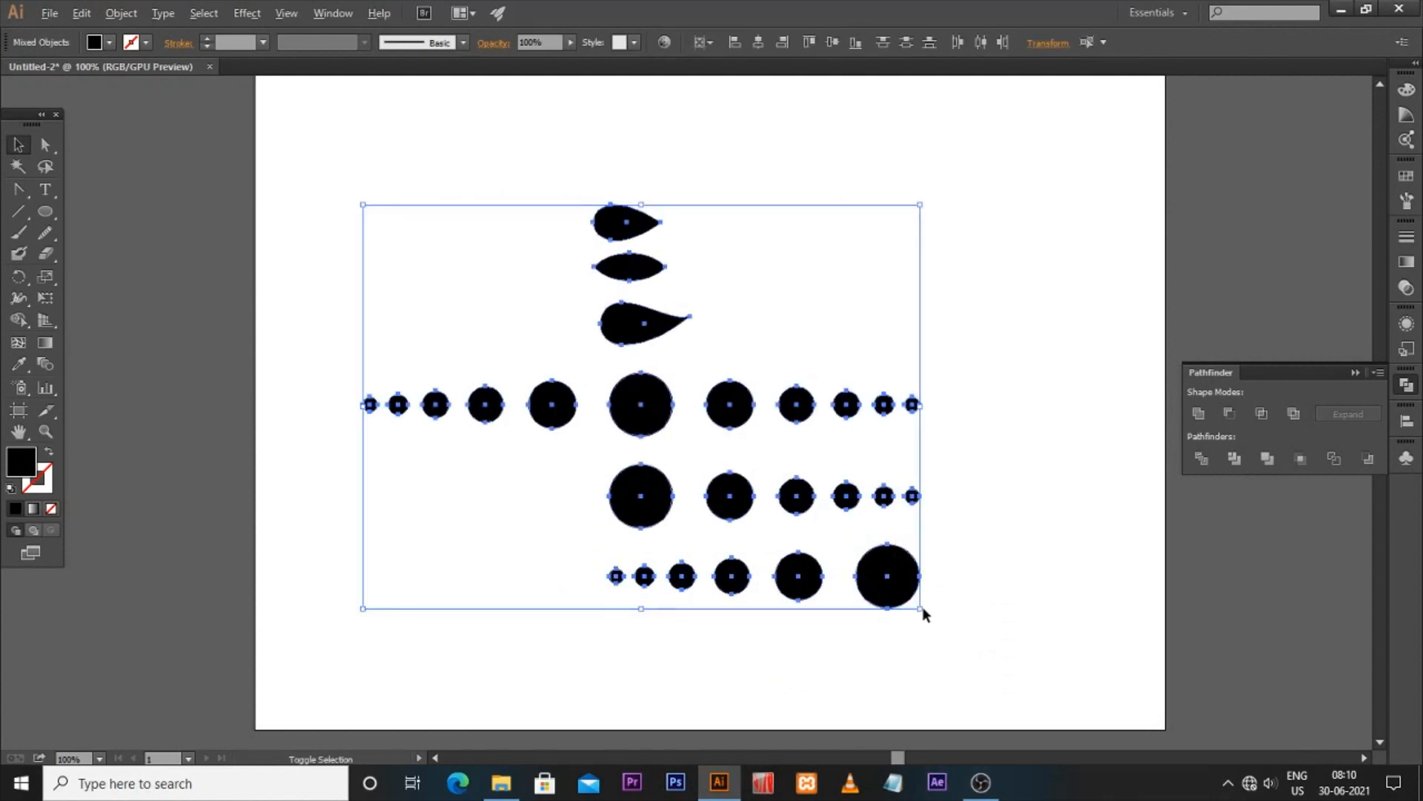
left_click_drag(920, 608, 710, 475)
left_click(717, 548)
left_click_drag(517, 327, 711, 458)
left_click(745, 556)
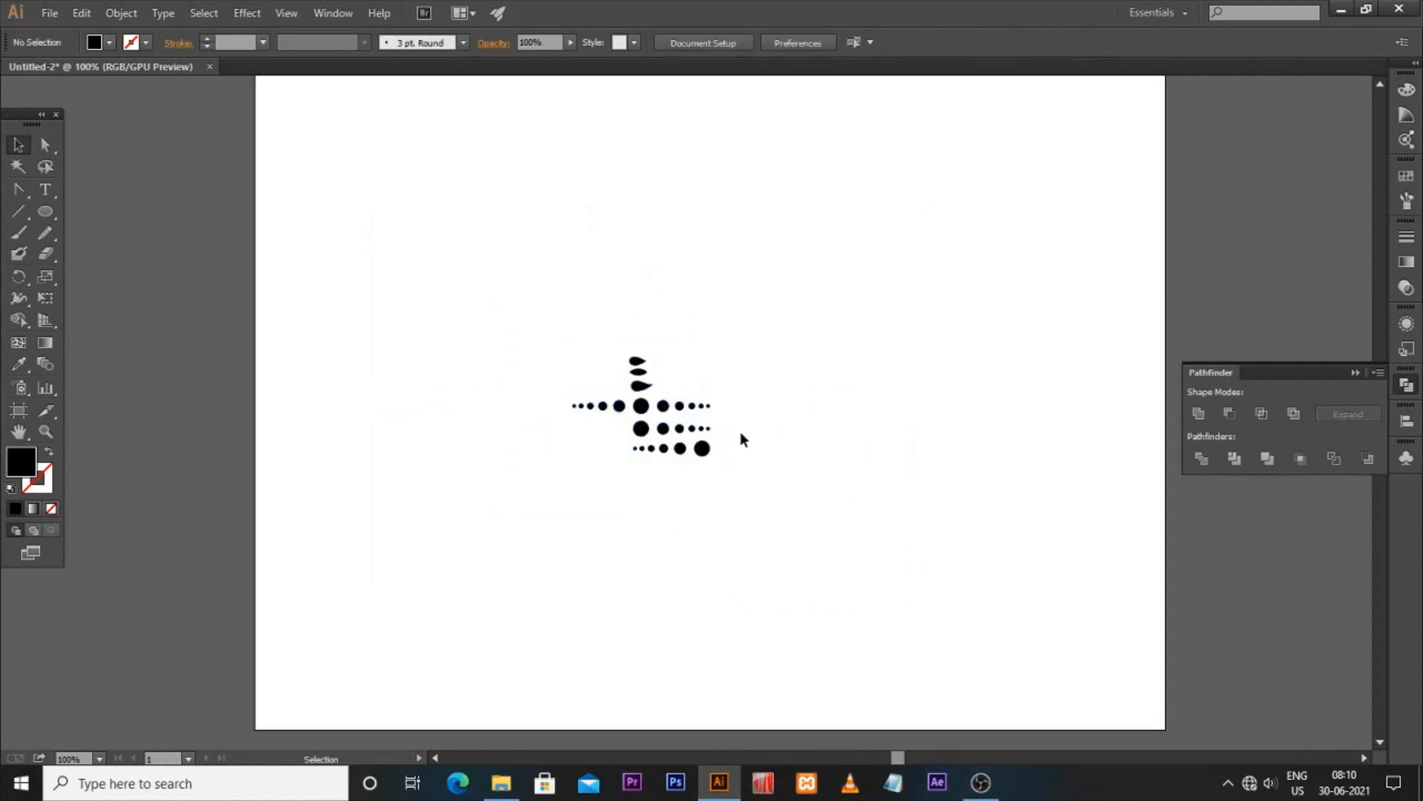
Create an art brush from the teardrop shape, keeping the default brush options
key("z")
left_click_drag(602, 331, 747, 375)
left_click_drag(463, 232, 550, 342)
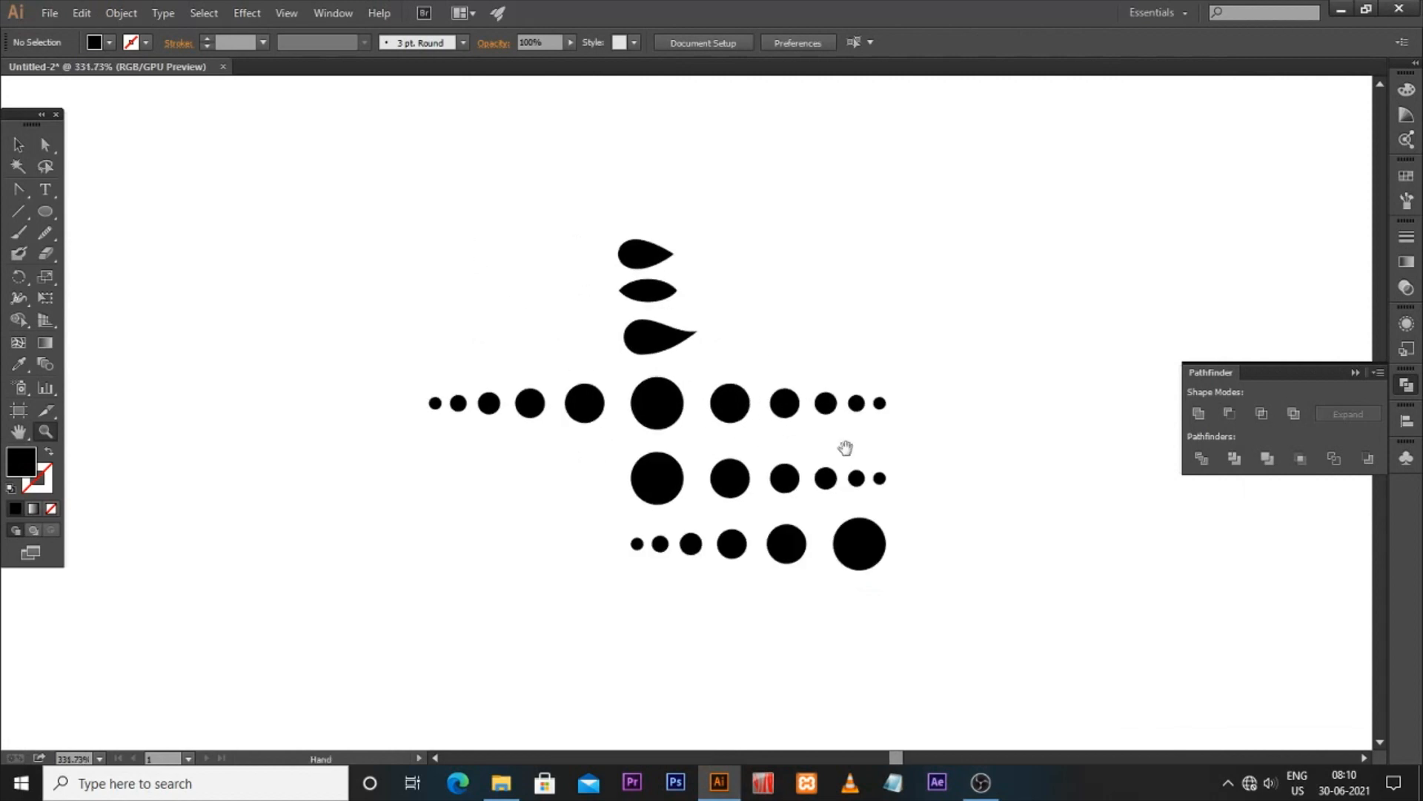
left_click_drag(846, 448, 725, 439)
left_click(20, 145)
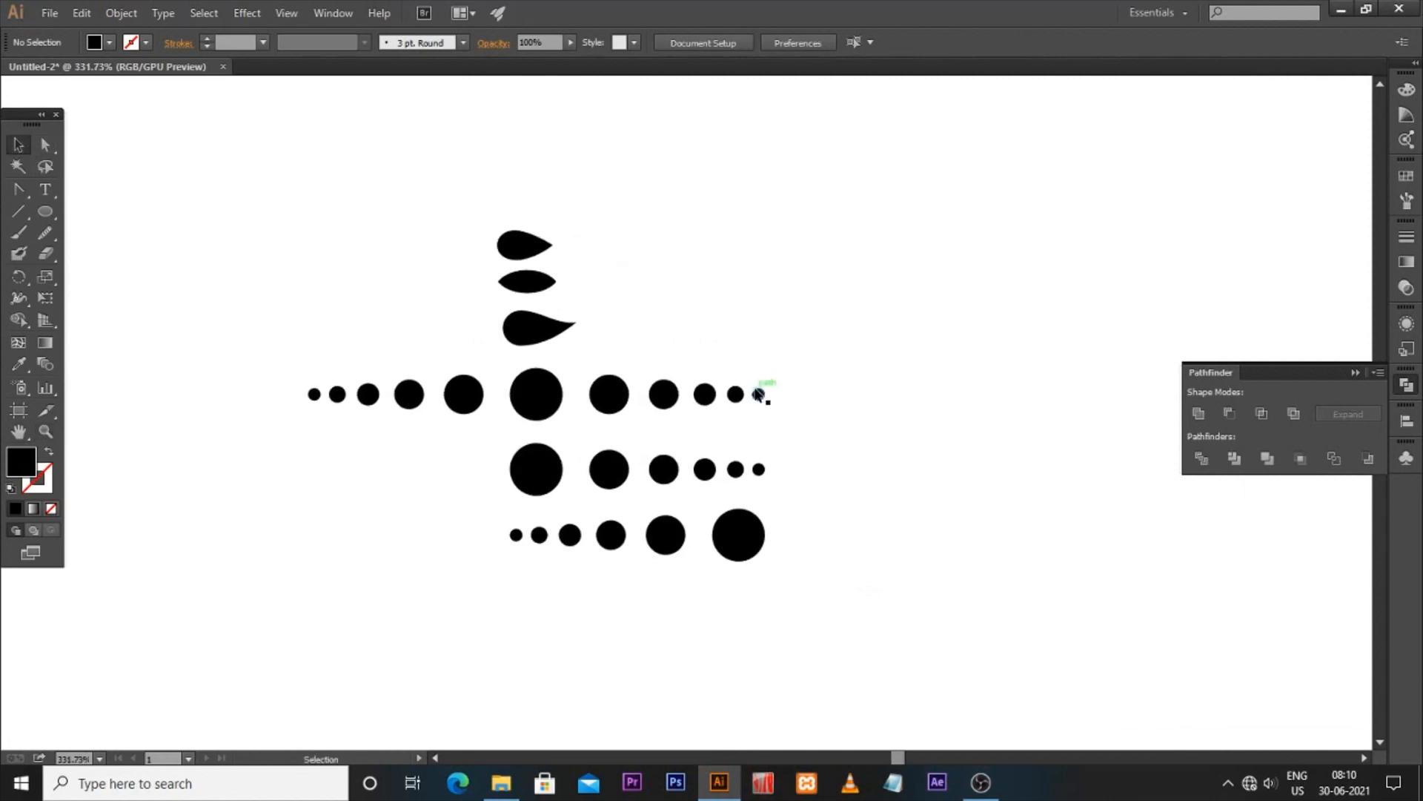
left_click(1406, 201)
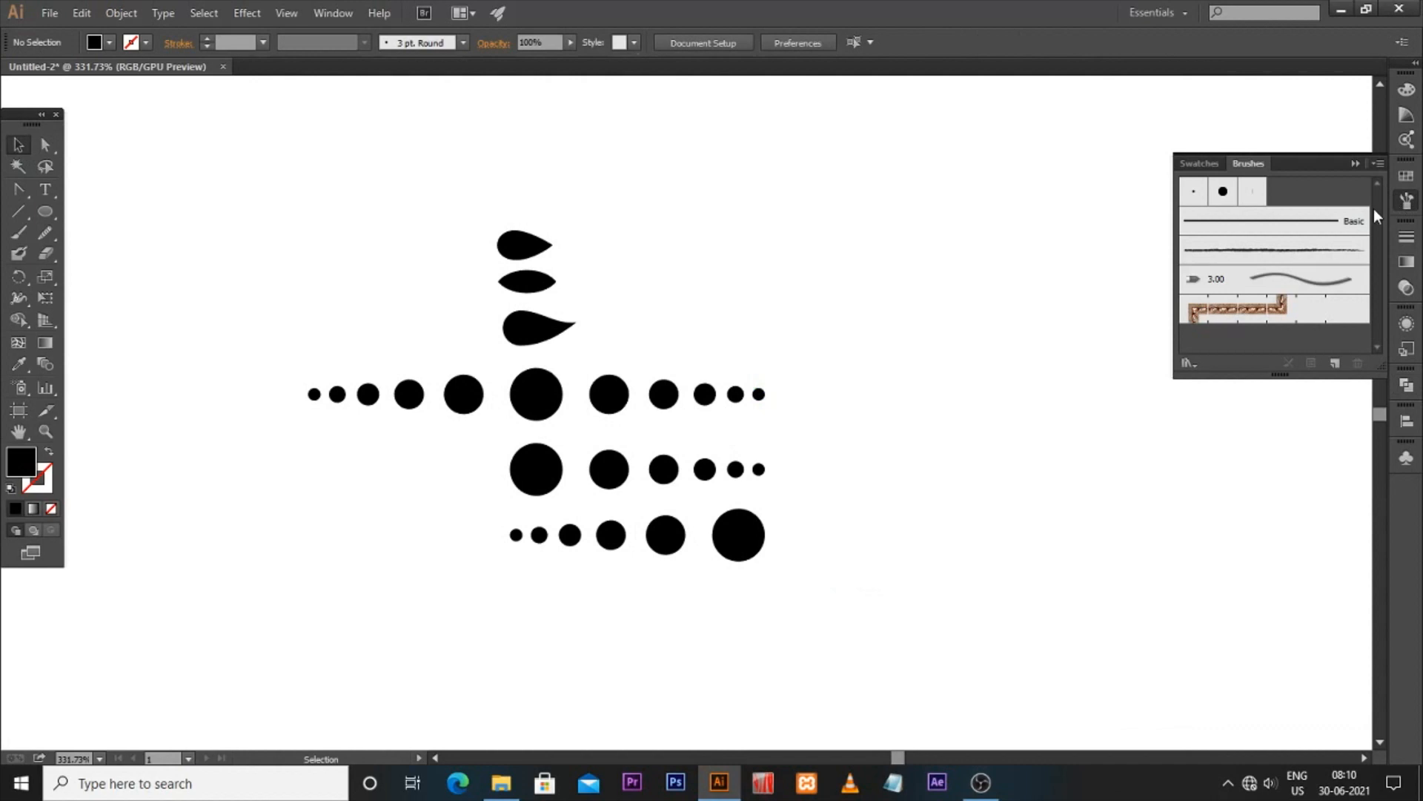
left_click(513, 256)
mouse_move(513, 250)
left_mouse_down()
mouse_move(1030, 333)
mouse_move(1312, 218)
left_mouse_up()
left_click(687, 516)
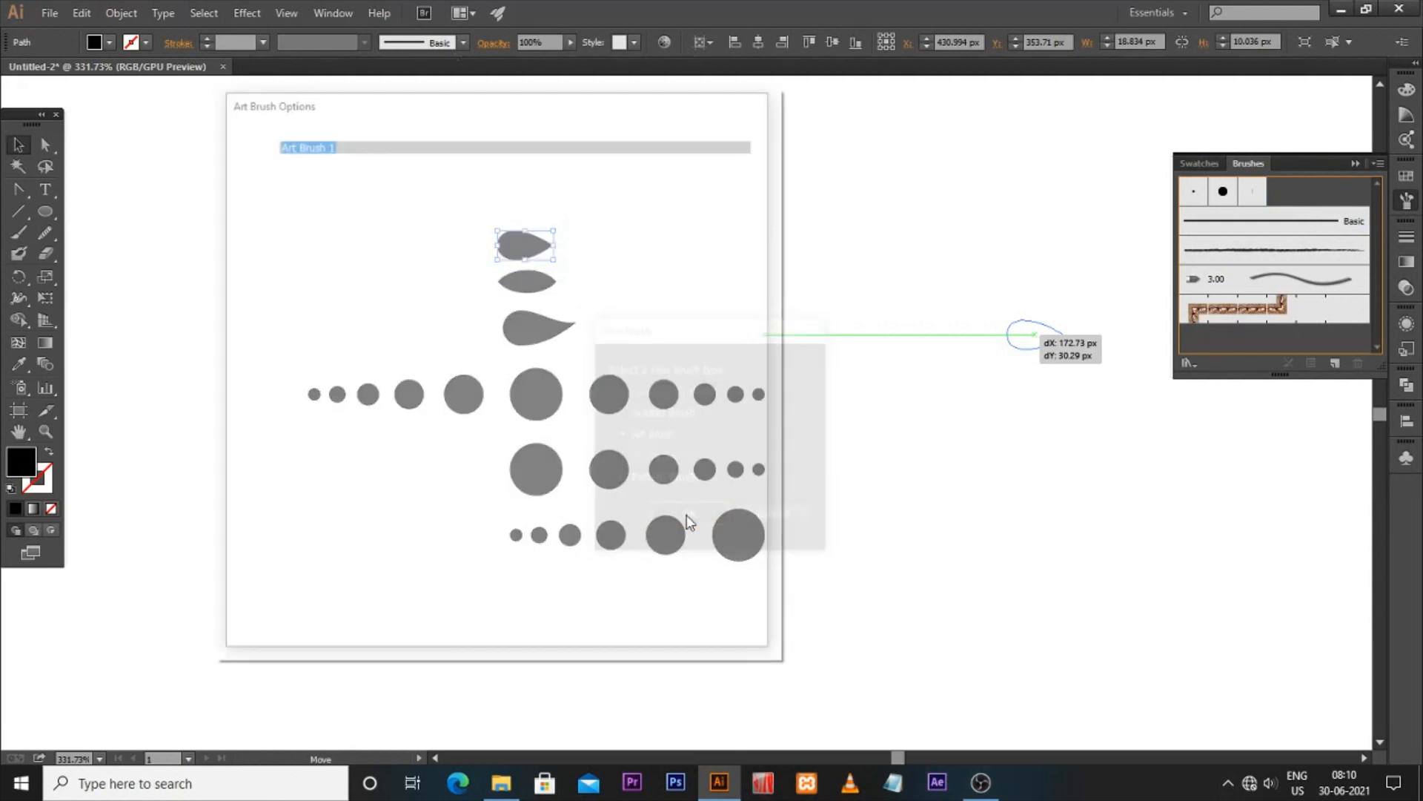
left_click(642, 611)
Create an art brush from the leaf shape, keeping the default brush options
left_click(527, 281)
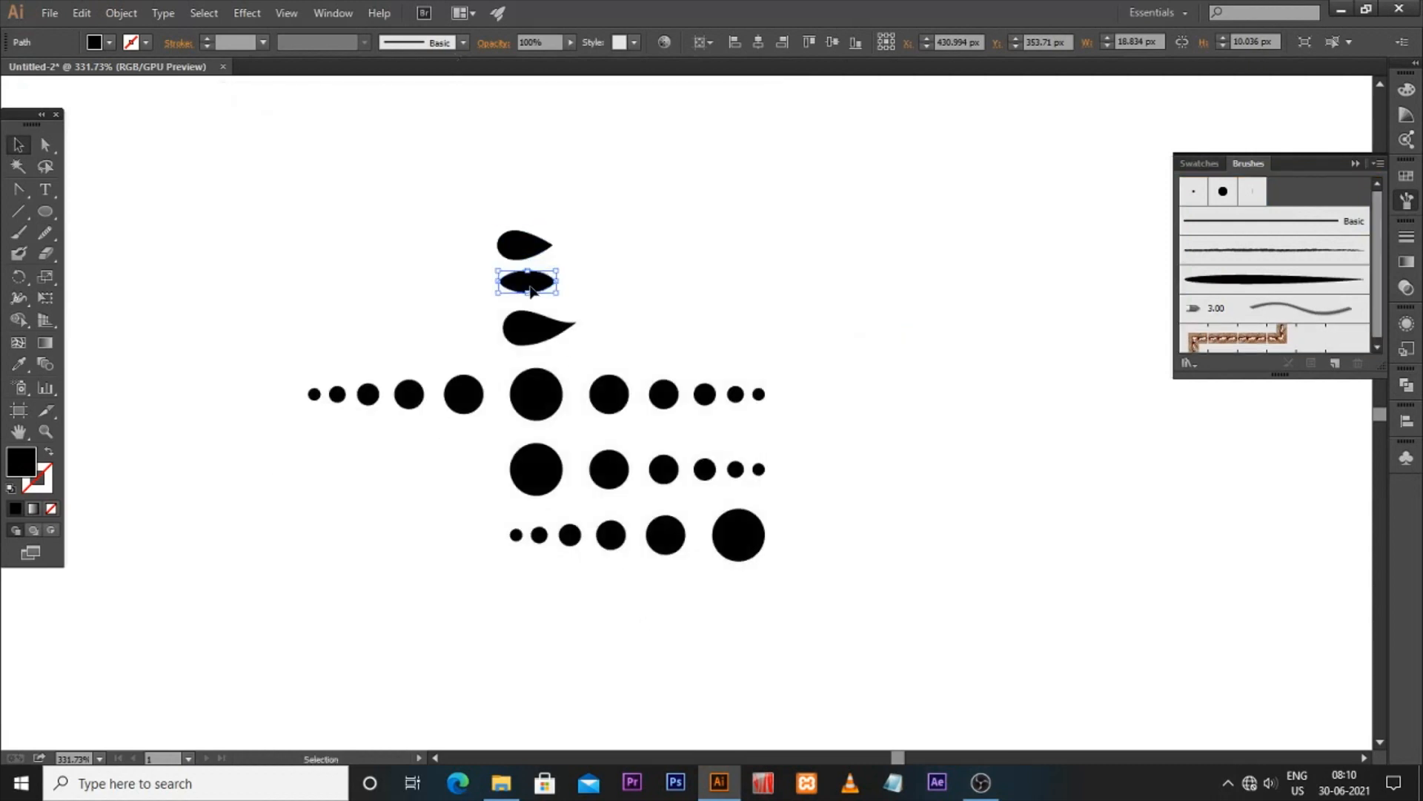
mouse_move(527, 281)
left_mouse_down()
mouse_move(1133, 285)
mouse_move(1288, 191)
left_mouse_up()
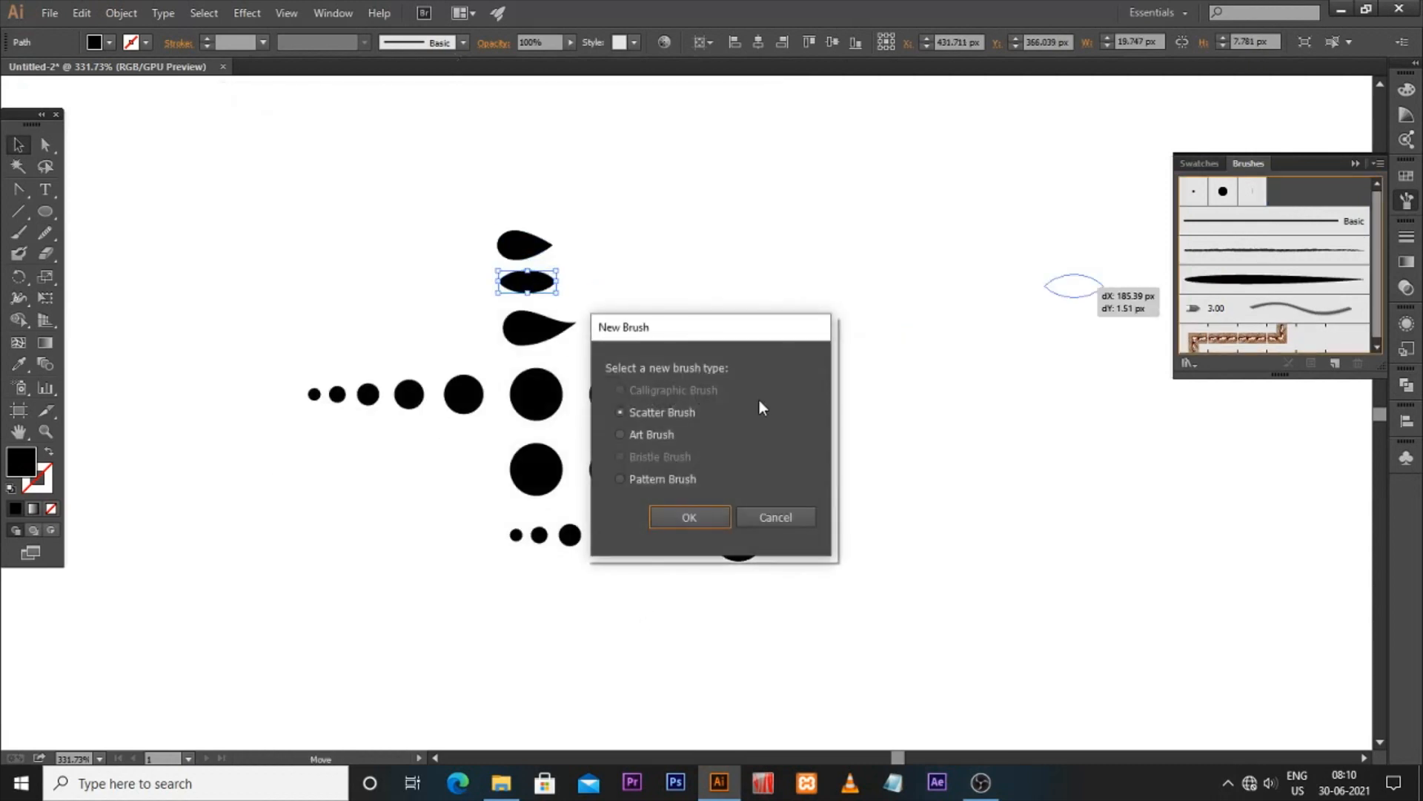
left_click(678, 510)
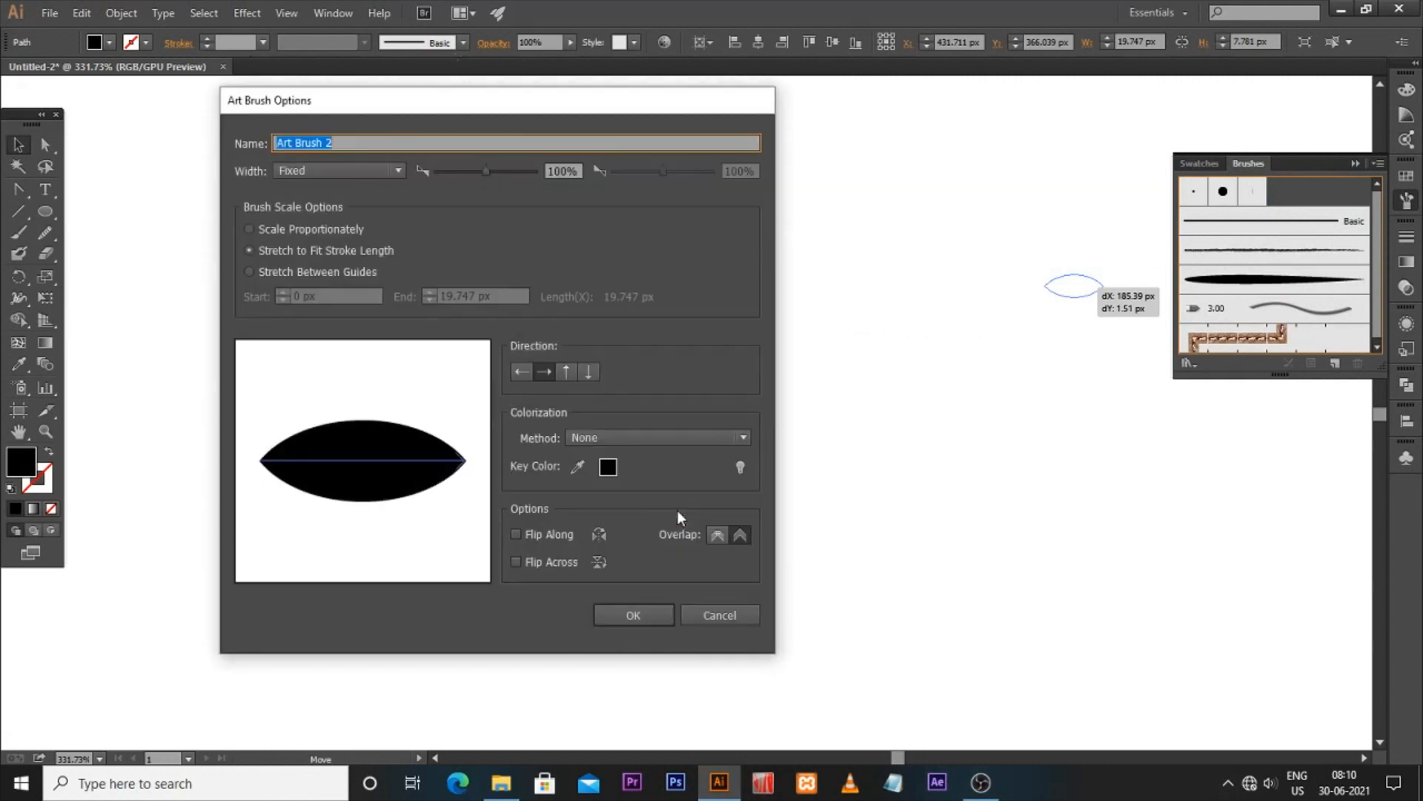
left_click(631, 618)
Create an art brush from the curved drop shape, keeping the default brush options
mouse_move(529, 347)
left_mouse_down()
mouse_move(541, 331)
mouse_move(1080, 327)
mouse_move(1318, 203)
left_mouse_up()
left_click(659, 436)
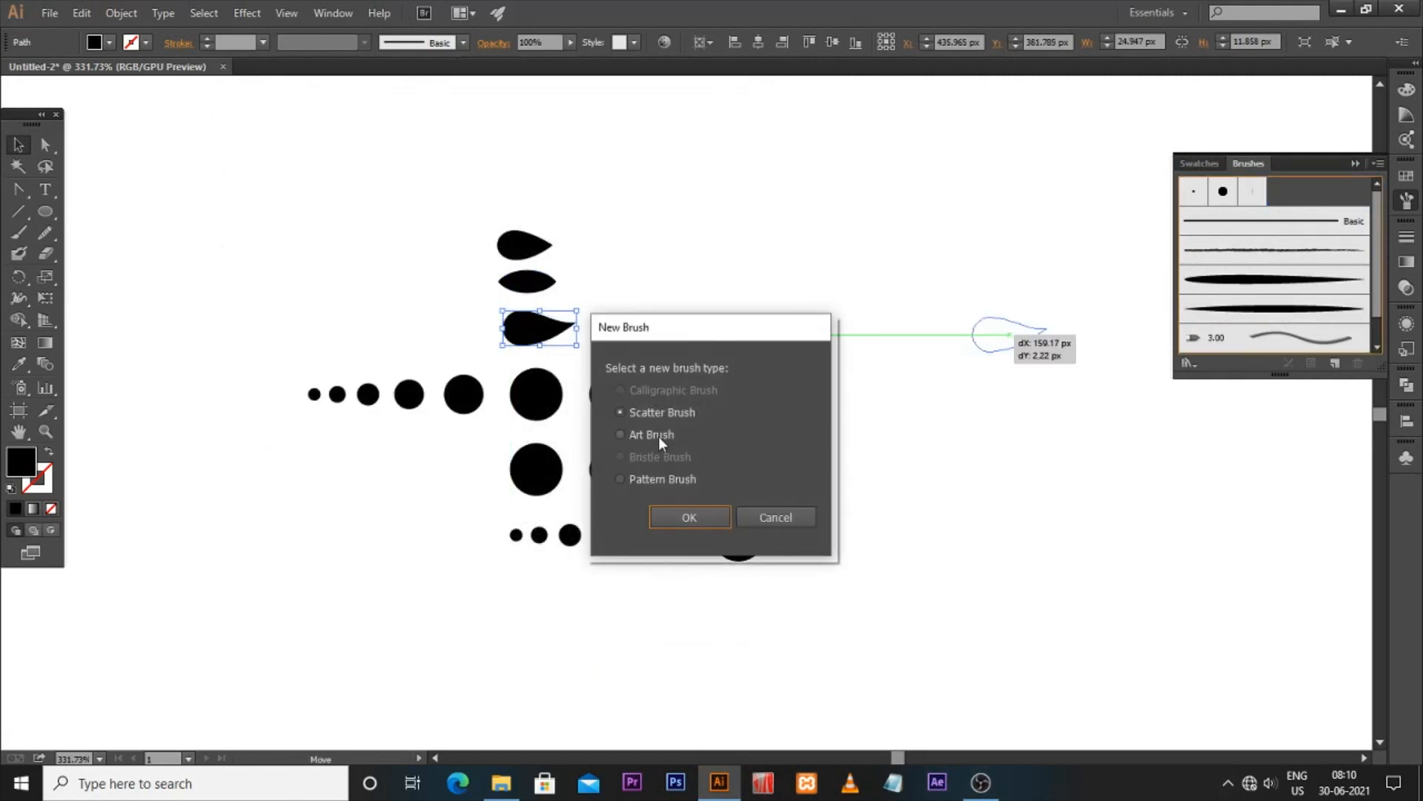
left_click(684, 511)
left_click(635, 615)
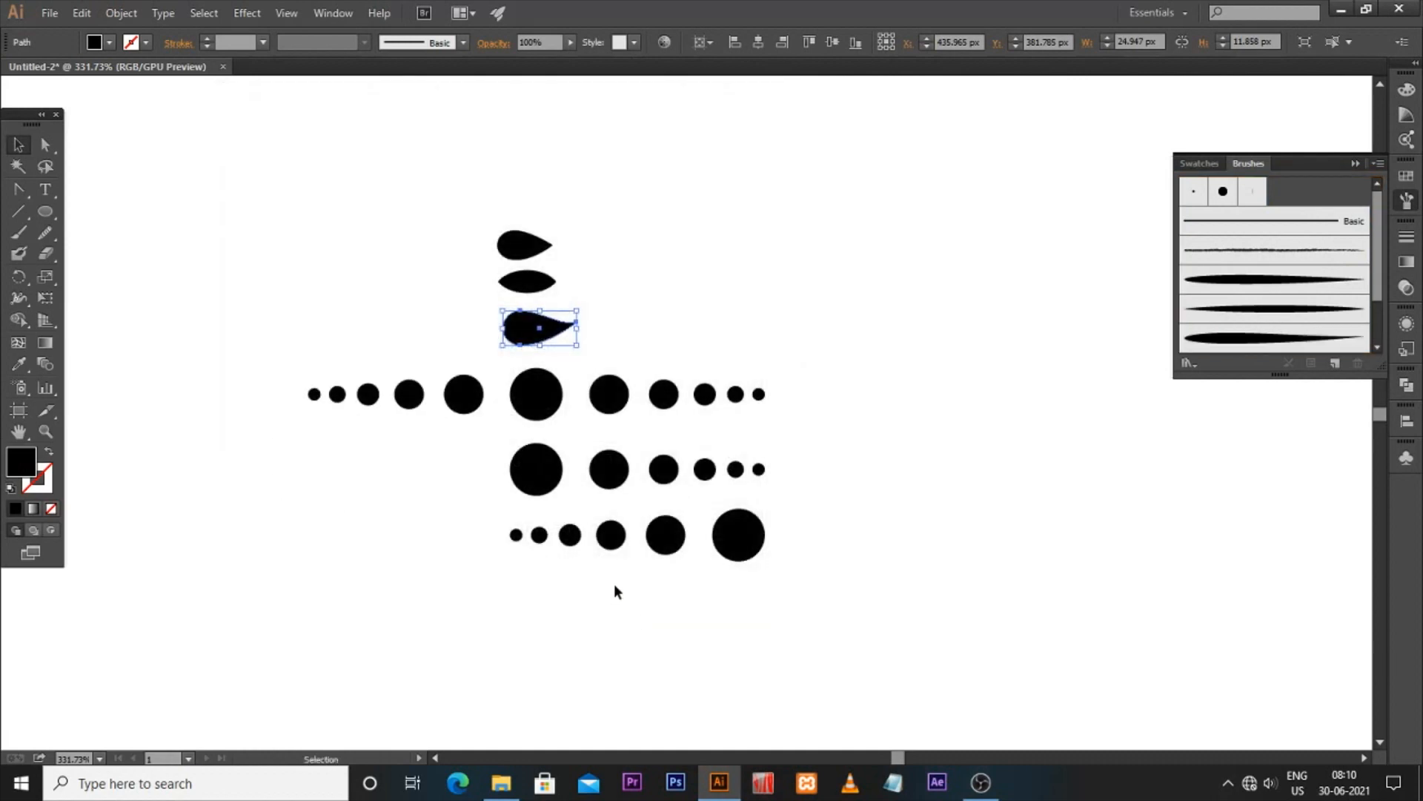
Group the two halves of the mirrored circle row into one object
left_click(552, 404)
left_click(472, 399)
left_click(404, 430)
left_click_drag(446, 368, 552, 399)
right_click(553, 404)
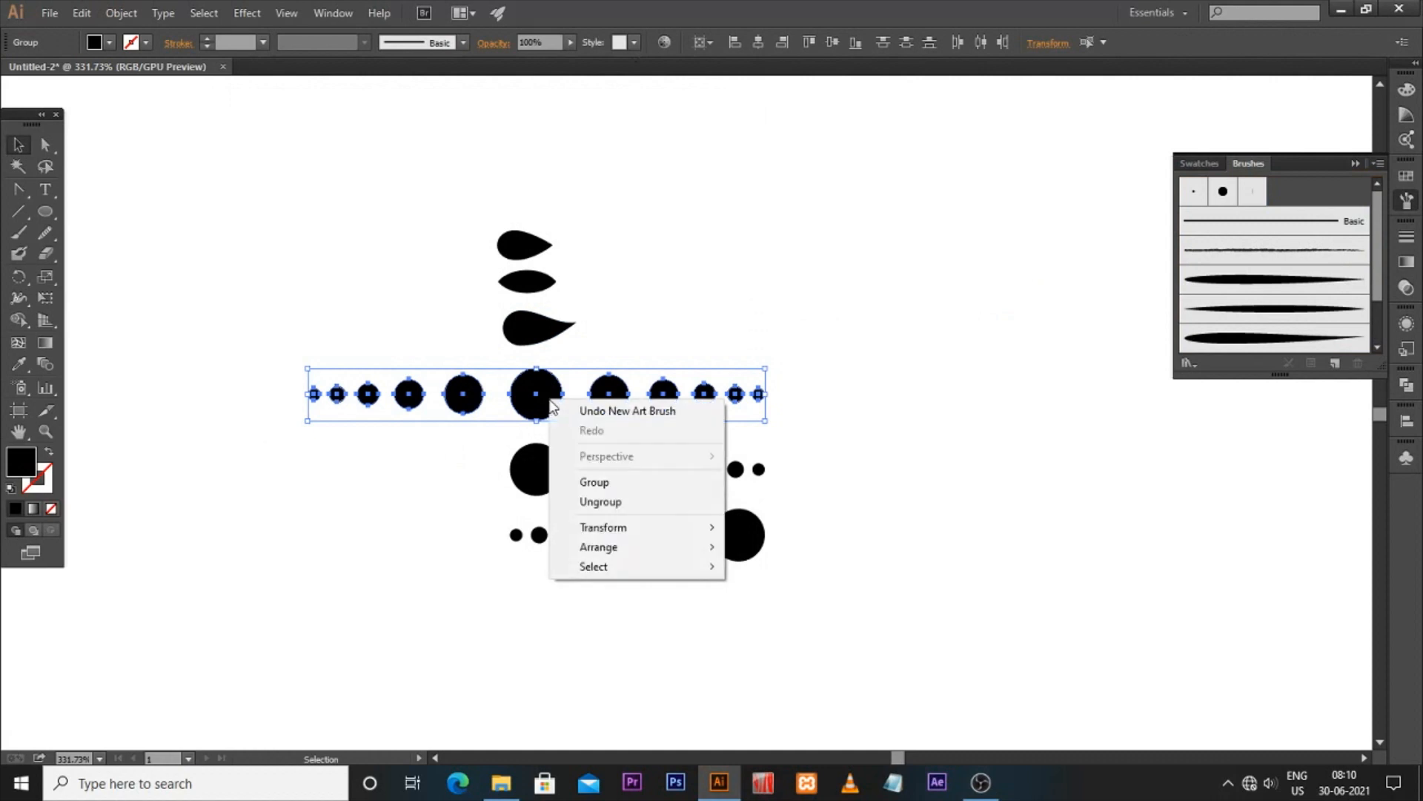
left_click(598, 479)
left_click(795, 332)
Create an art brush from the grouped mirrored circle row, keeping the default brush options
left_click(537, 404)
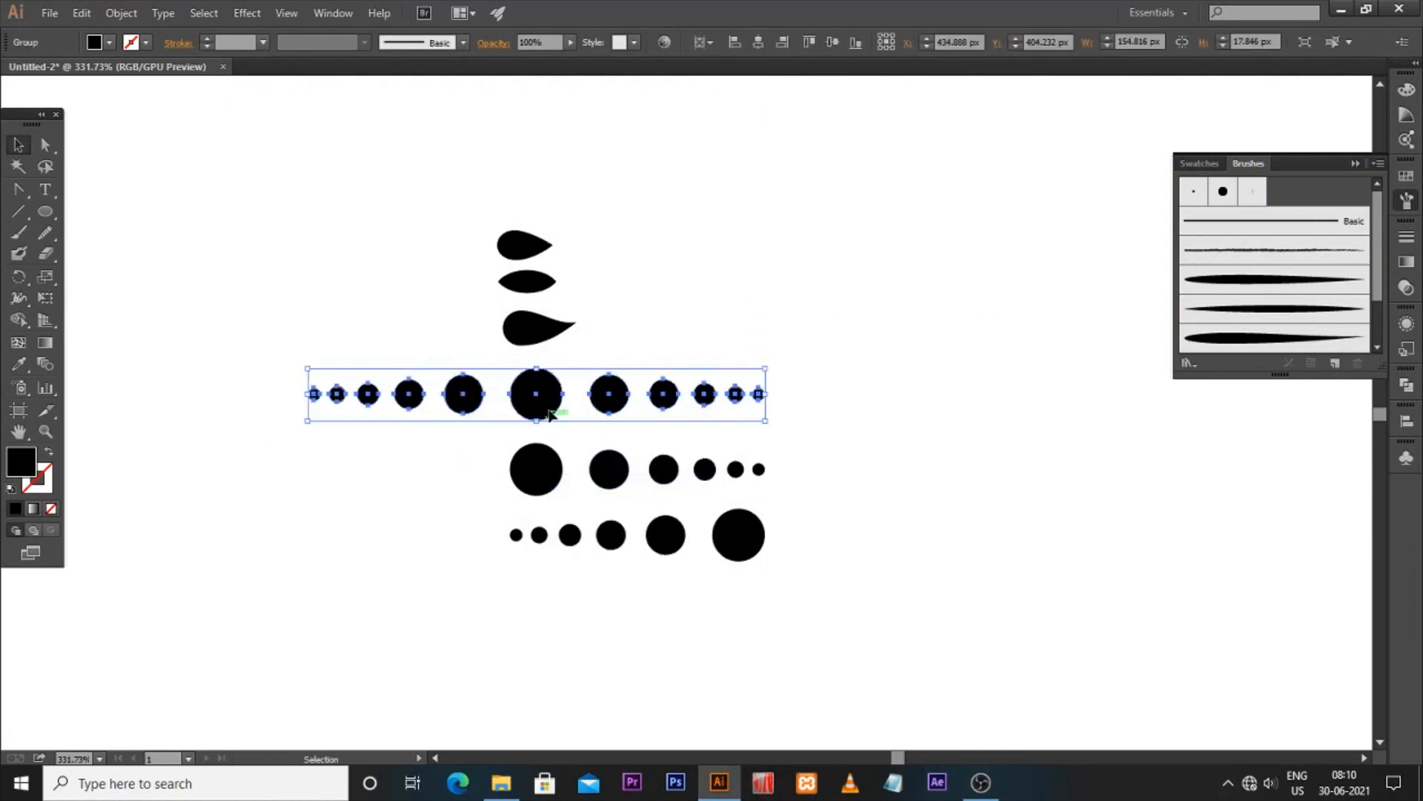
left_click_drag(664, 394, 1278, 209)
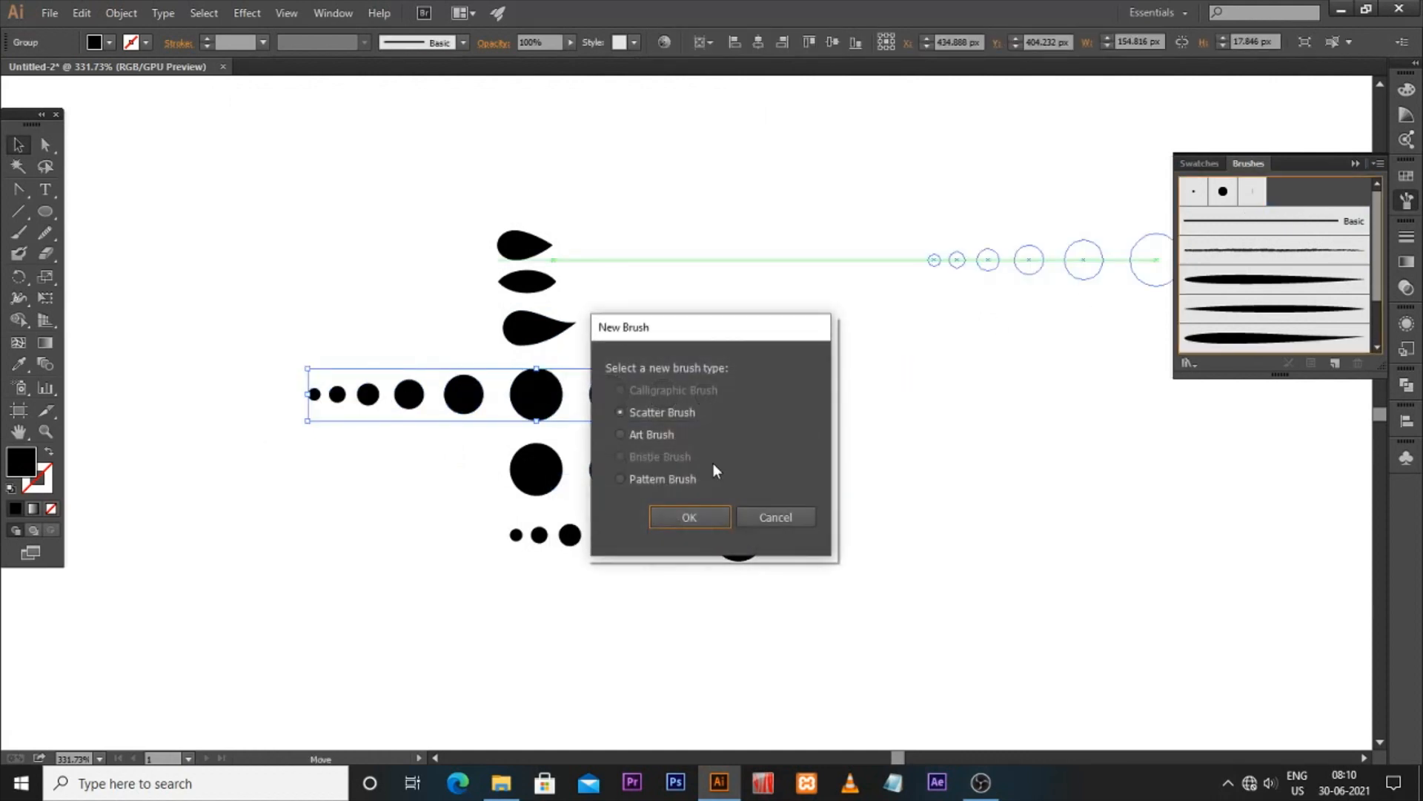
left_click(640, 436)
left_click(678, 518)
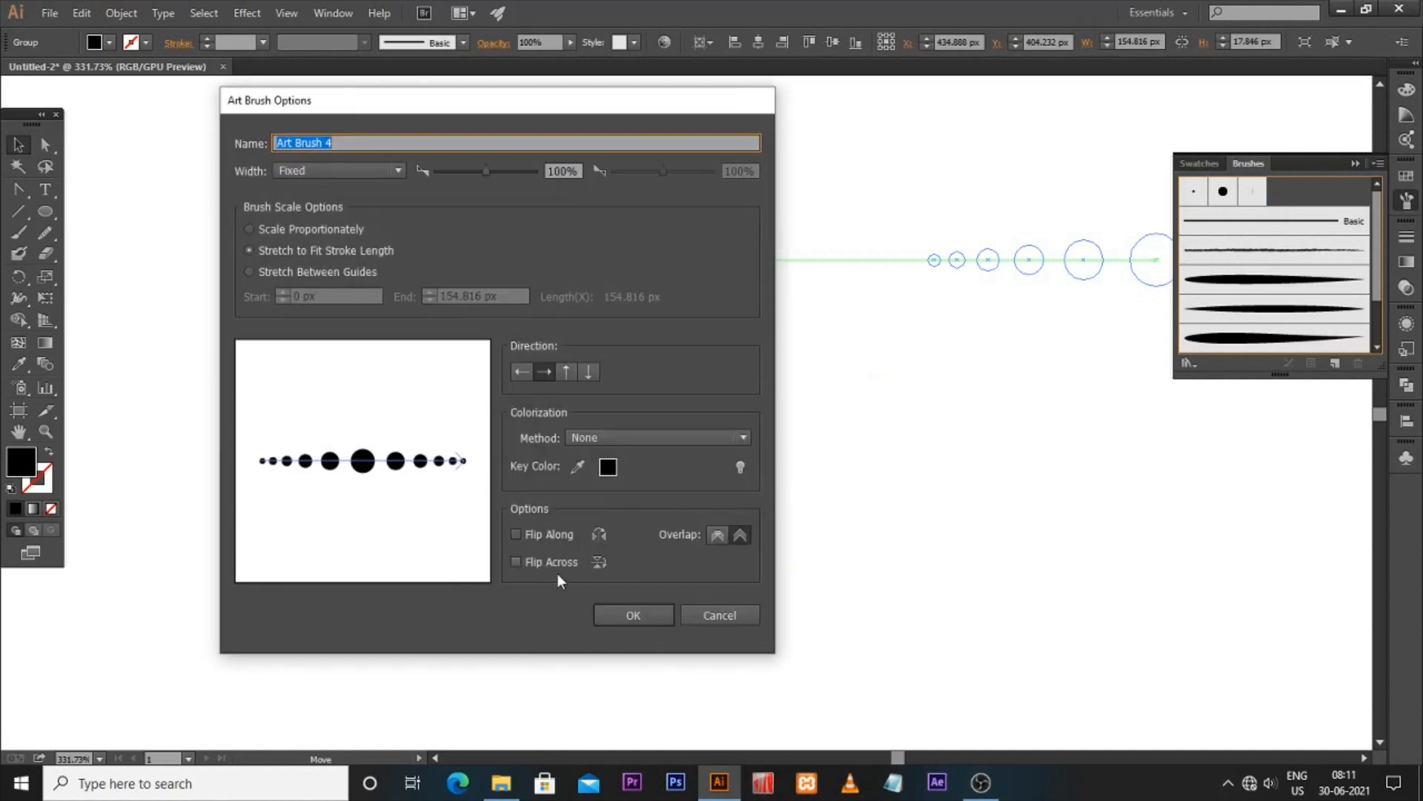
left_click(620, 611)
Create an art brush from the half row that starts with the largest circle, keeping the default brush options
left_click(562, 480)
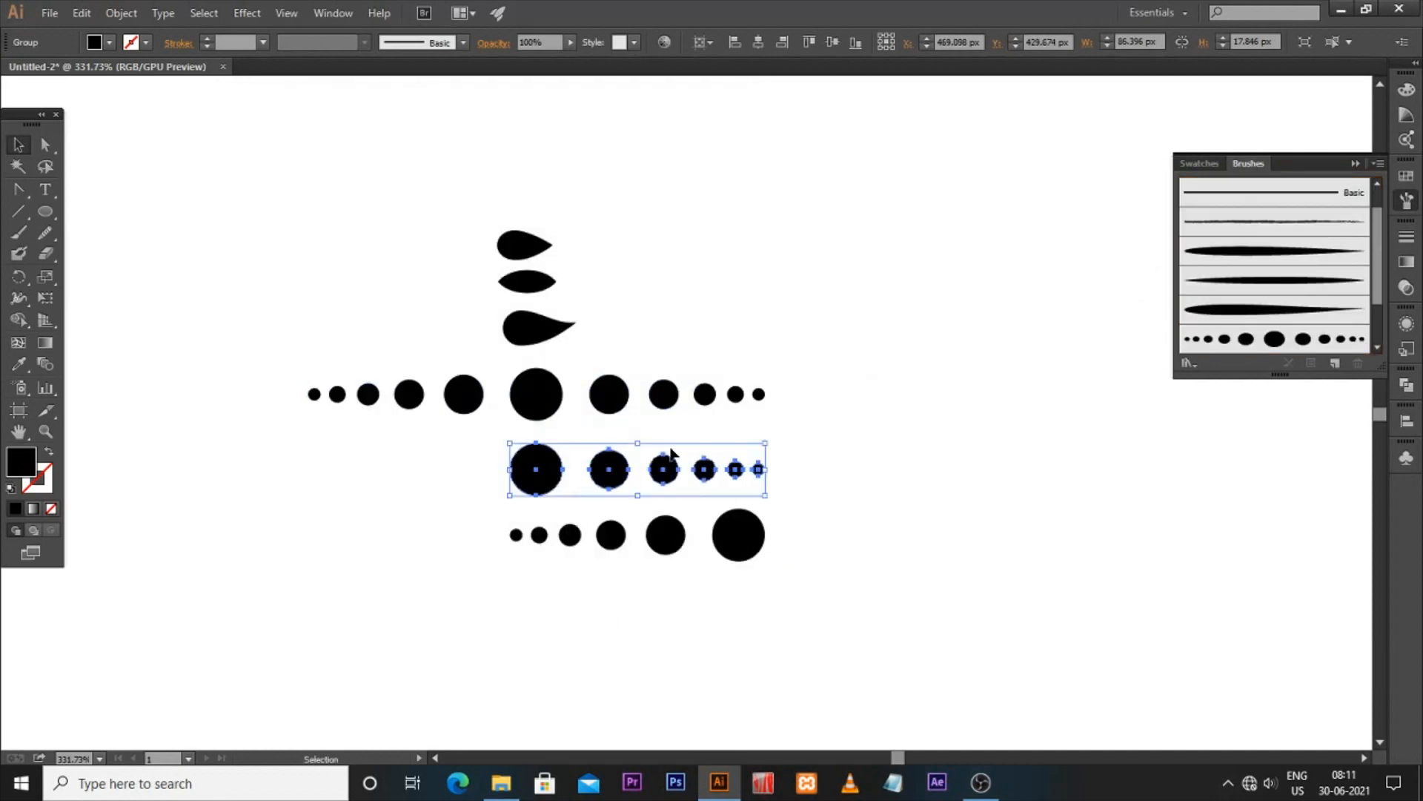
mouse_move(671, 453)
left_mouse_down()
mouse_move(1233, 232)
mouse_move(1240, 291)
left_mouse_up()
left_click(636, 437)
left_click(676, 520)
left_click(622, 609)
Create an art brush from the half row that starts with the smallest circle, keeping the default brush options
left_click(622, 542)
left_click_drag(737, 533, 1179, 335)
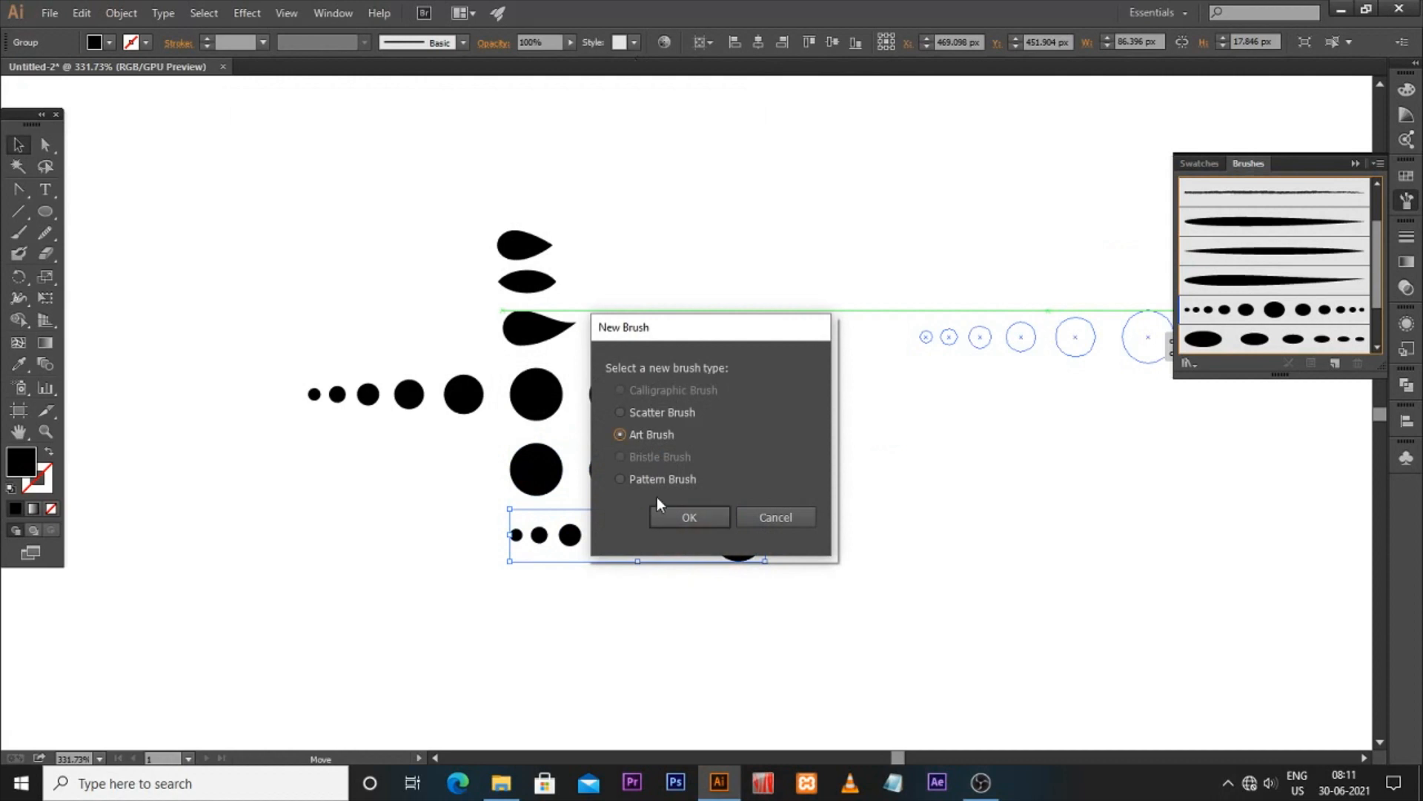
left_click(714, 513)
left_click(651, 609)
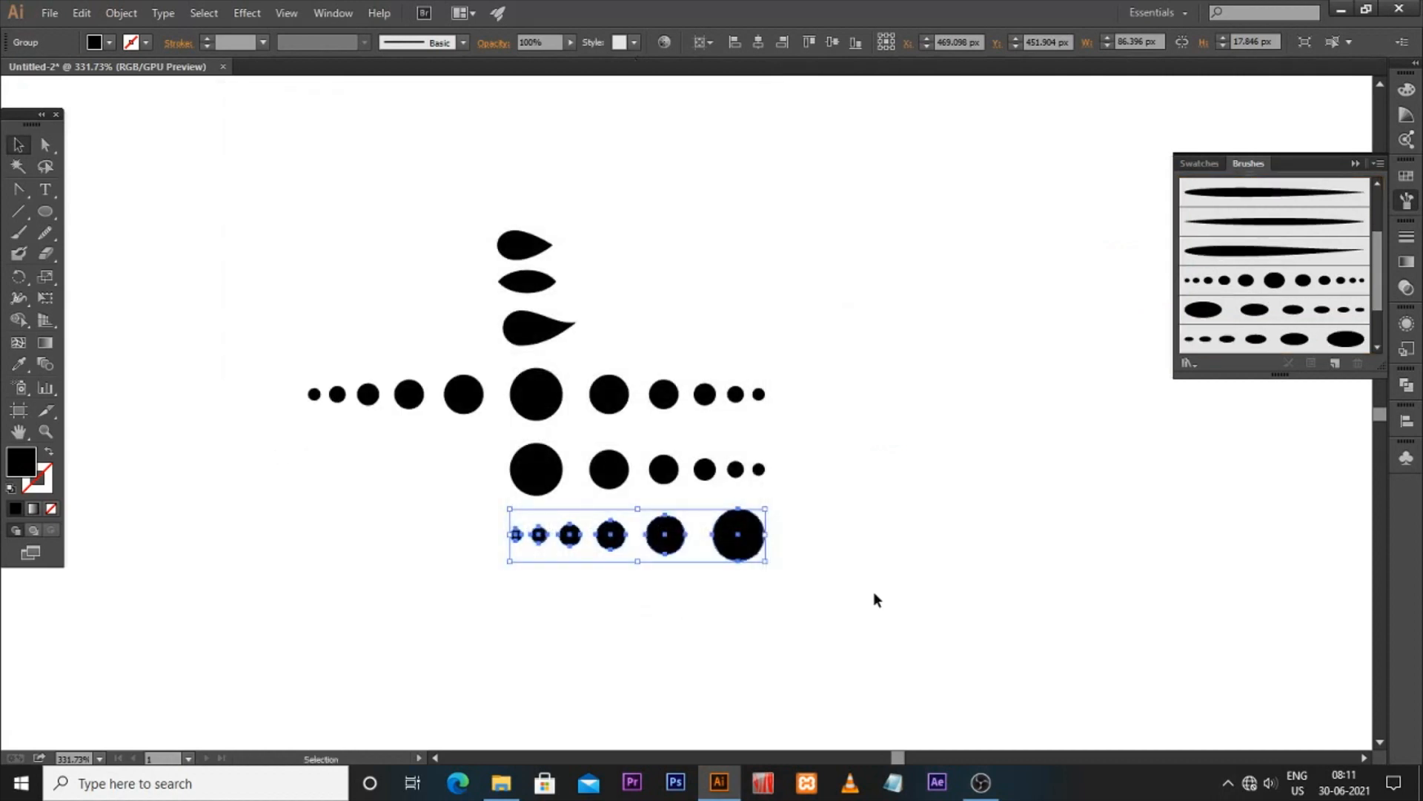
left_click(874, 592)
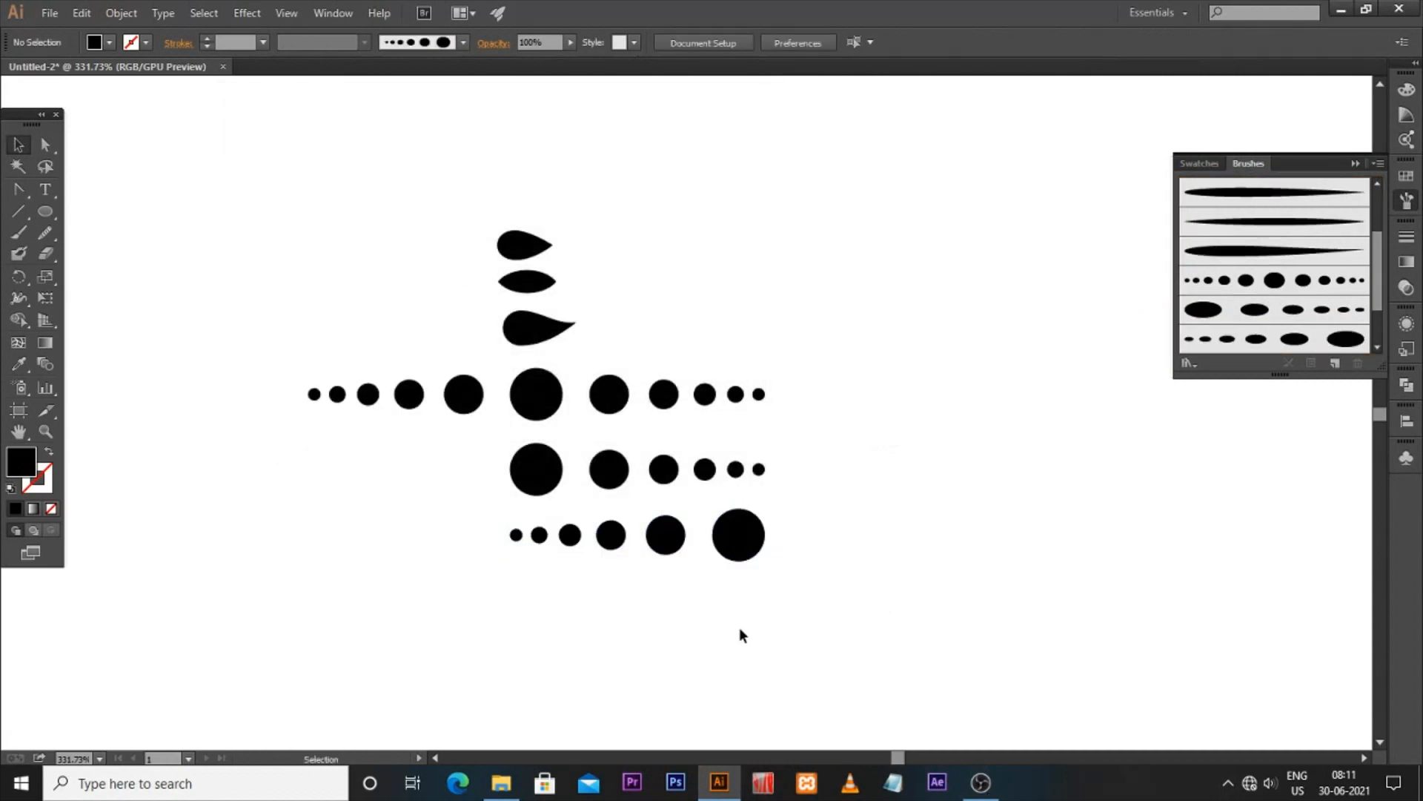
Move all the source shapes off the artboard to its left side, leaving the artboard empty
key("ctrl+a")
key("ctrl+1")
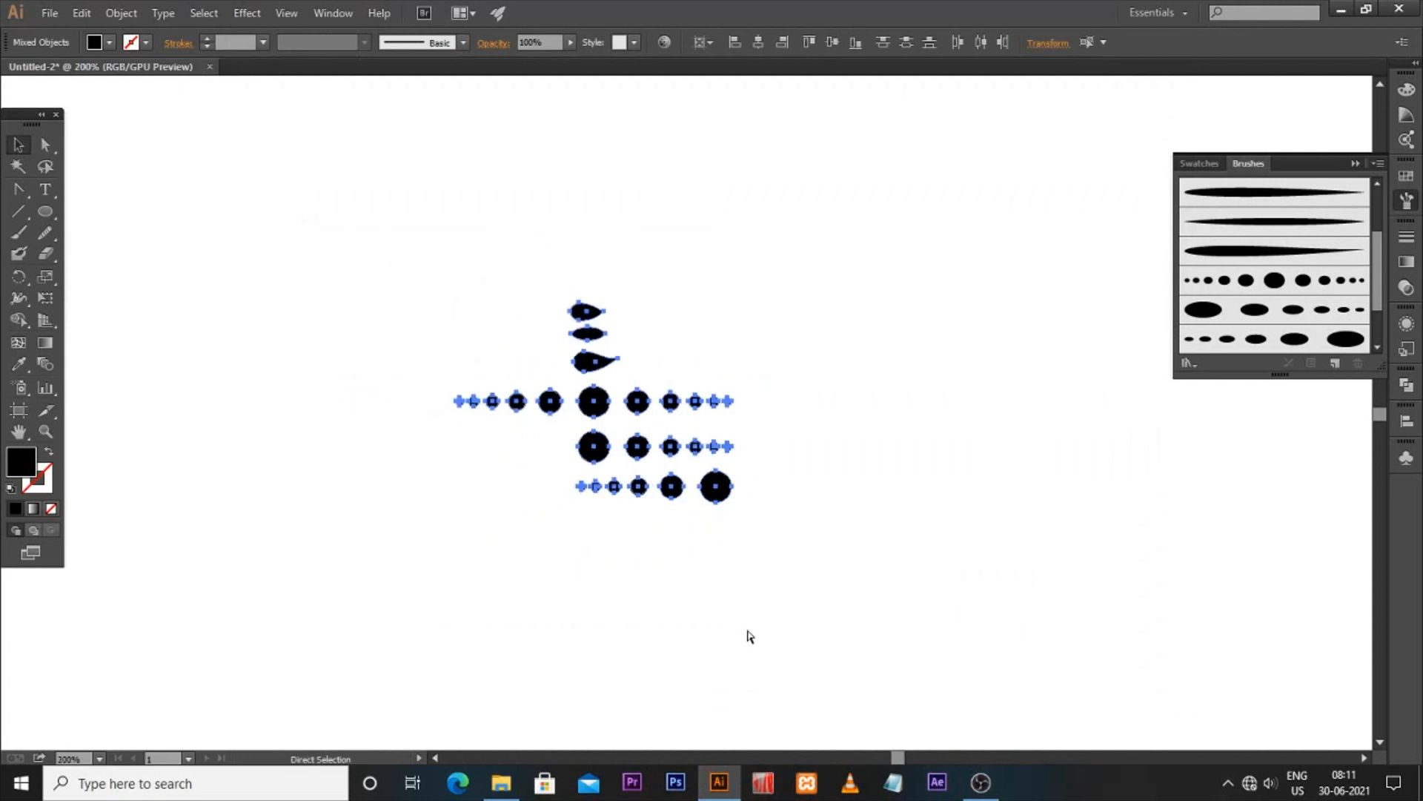
left_click_drag(645, 433, 130, 294)
left_click(515, 380)
key("space")
left_click_drag(542, 370, 535, 384)
Make the teardrop art brush the active brush
scroll(1260, 274, "up", 2)
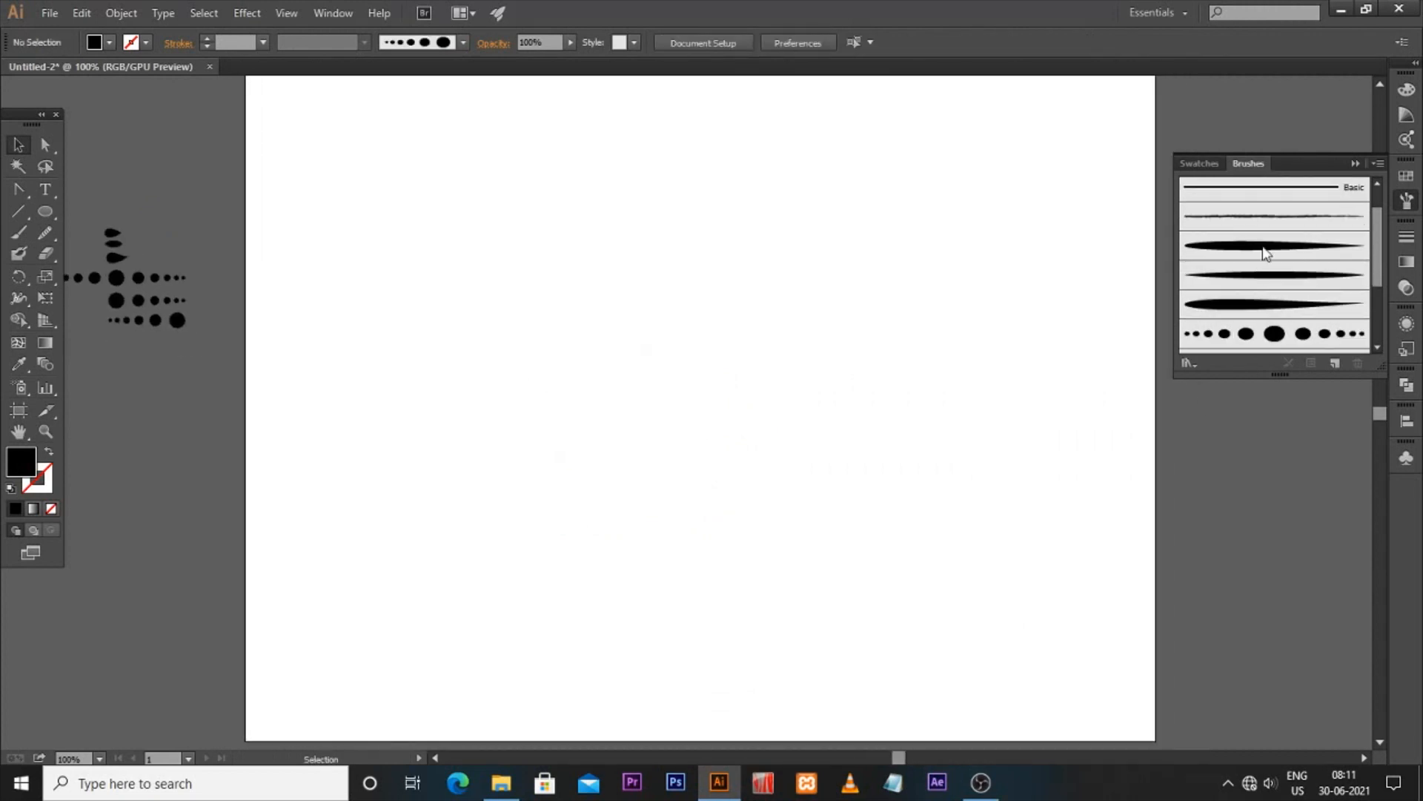
left_click(1269, 253)
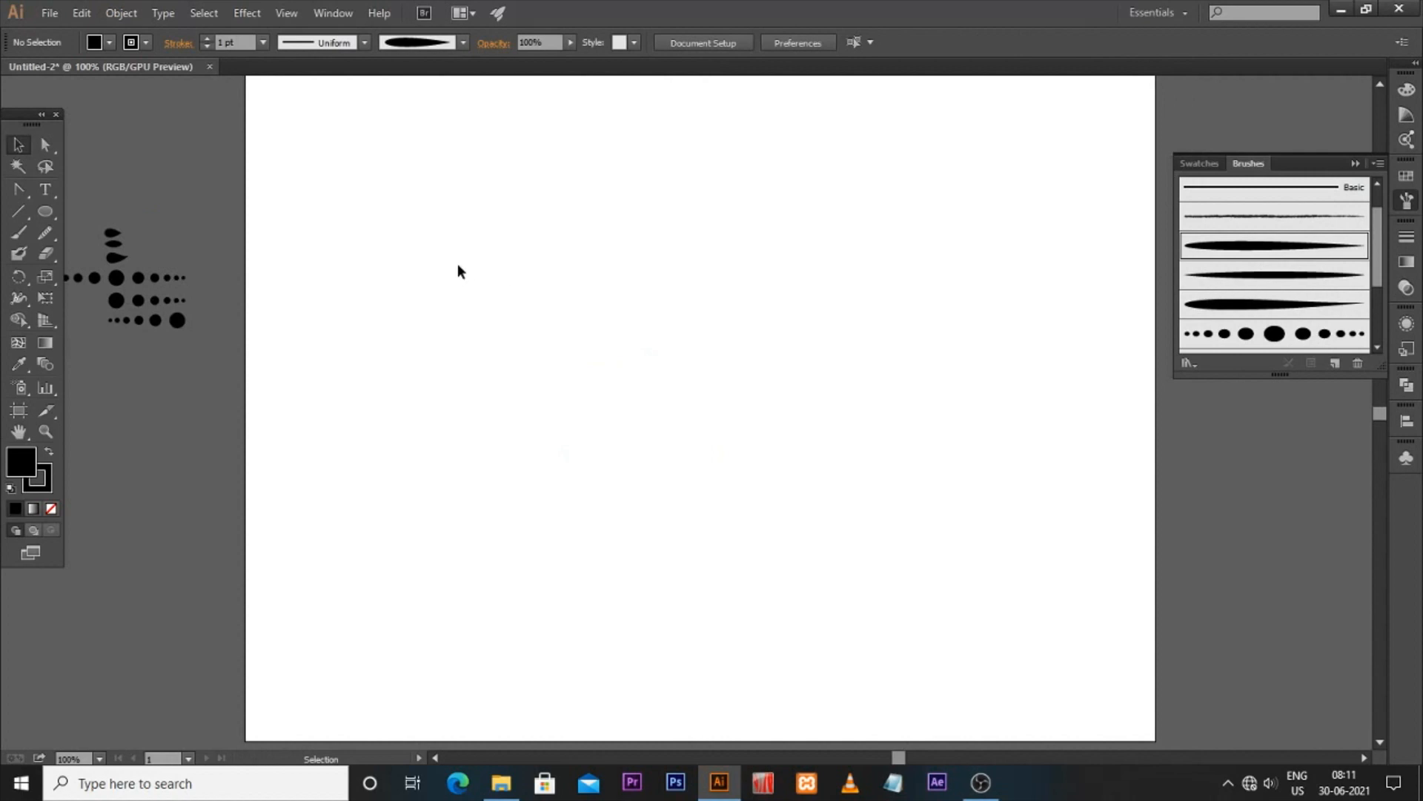
Paint a wavy stroke across the artboard's upper part with the teardrop brush and a second one below it with the leaf brush
left_click(18, 232)
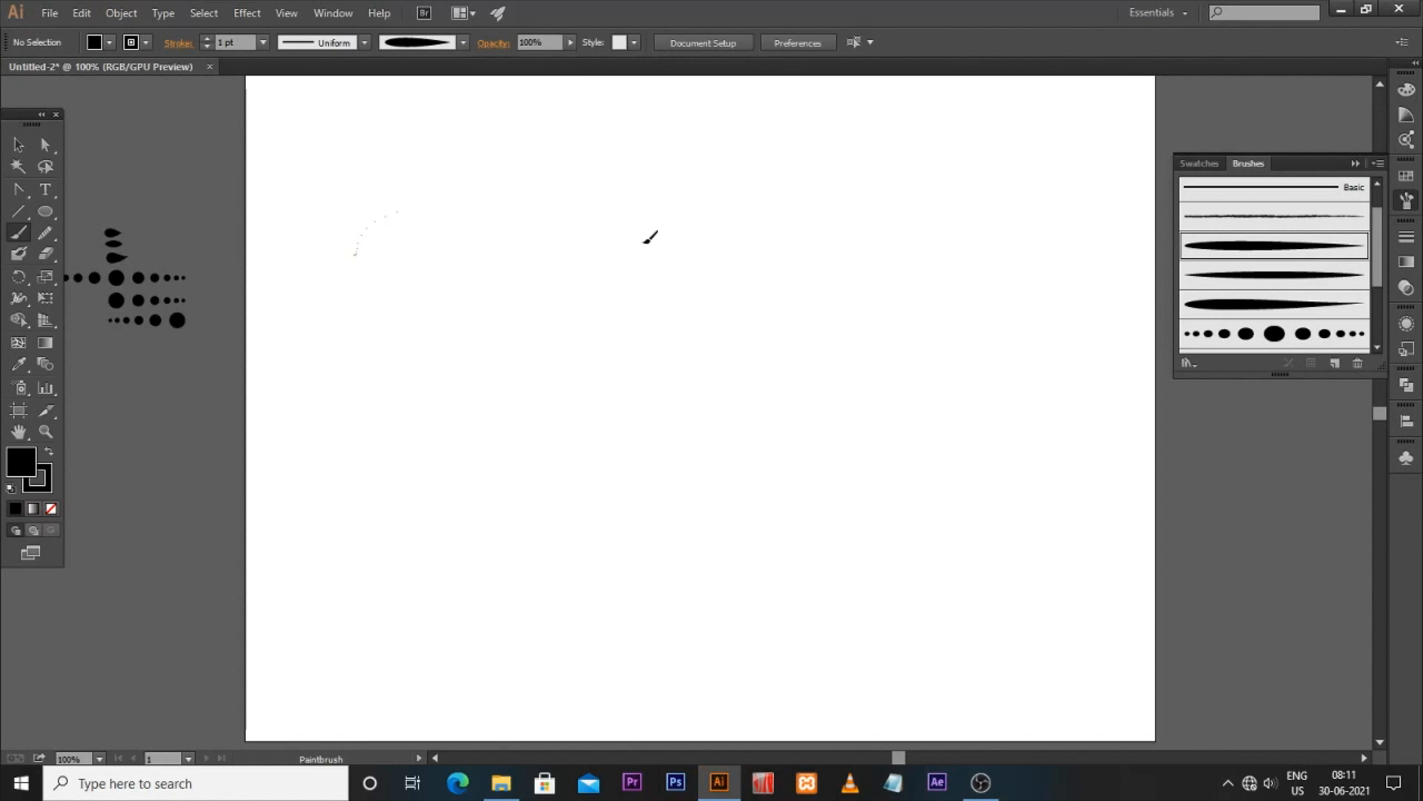
left_click_drag(644, 242, 741, 247)
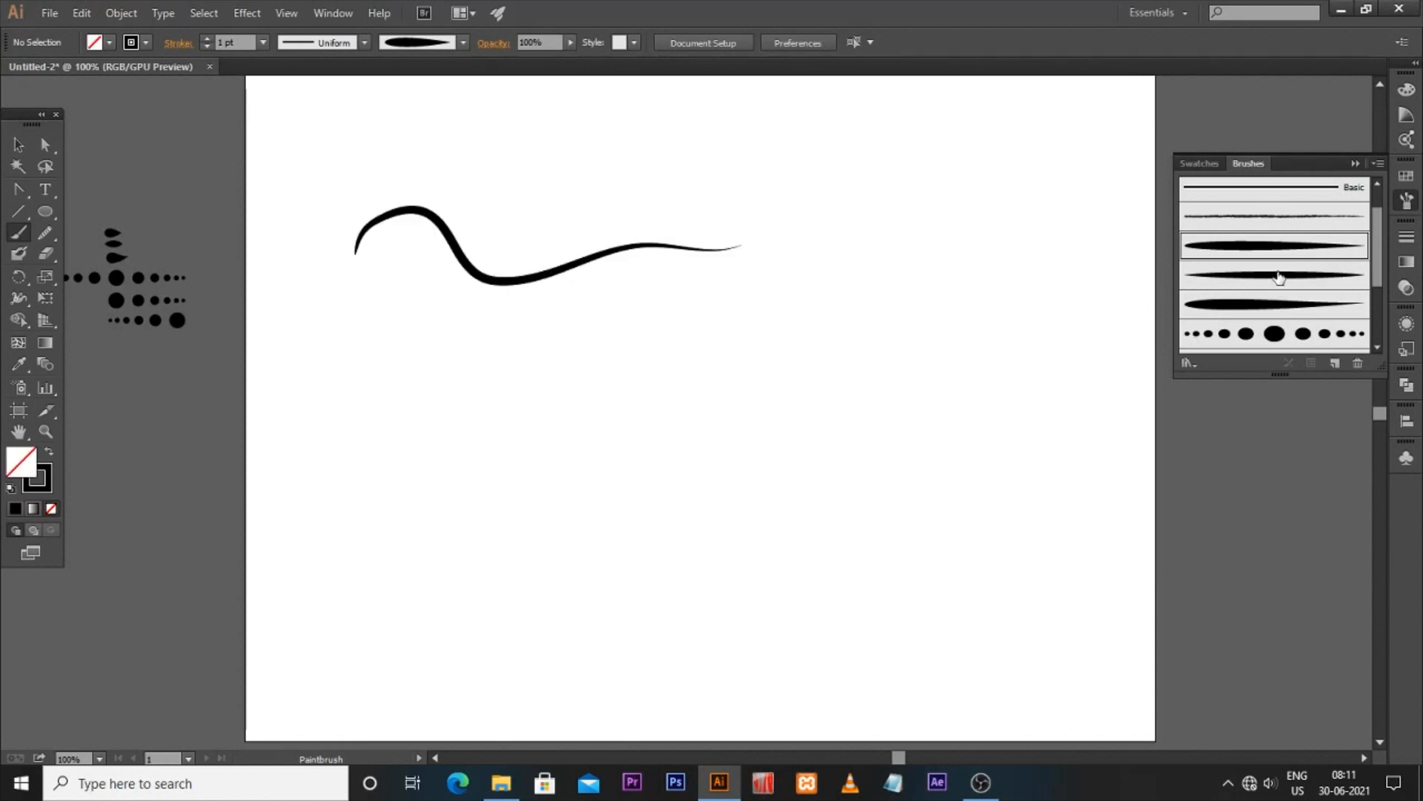
left_click(1279, 276)
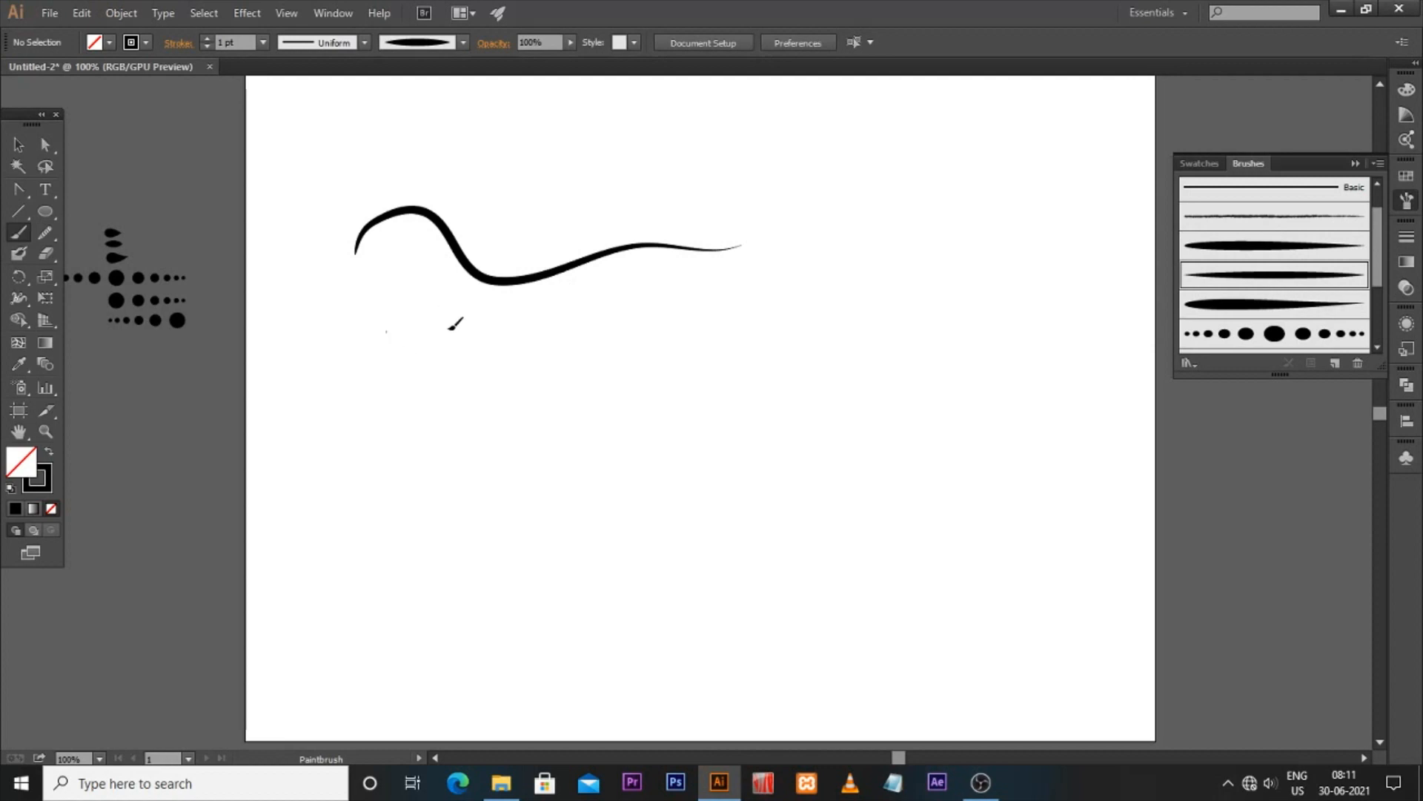
left_click_drag(619, 342, 690, 353)
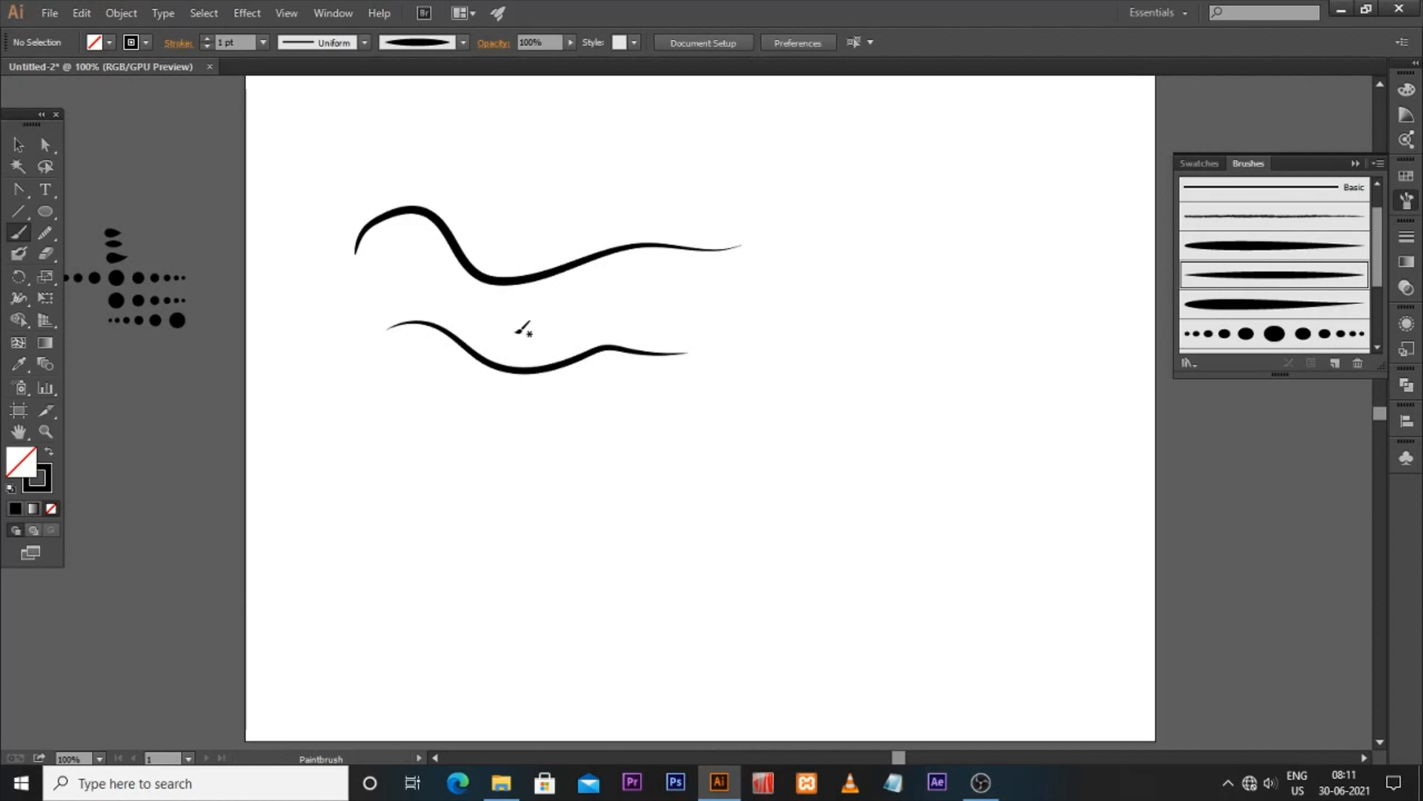
Paint two small hook-shaped curls side by side below the wavy strokes with the curved drop brush
left_click(1233, 316)
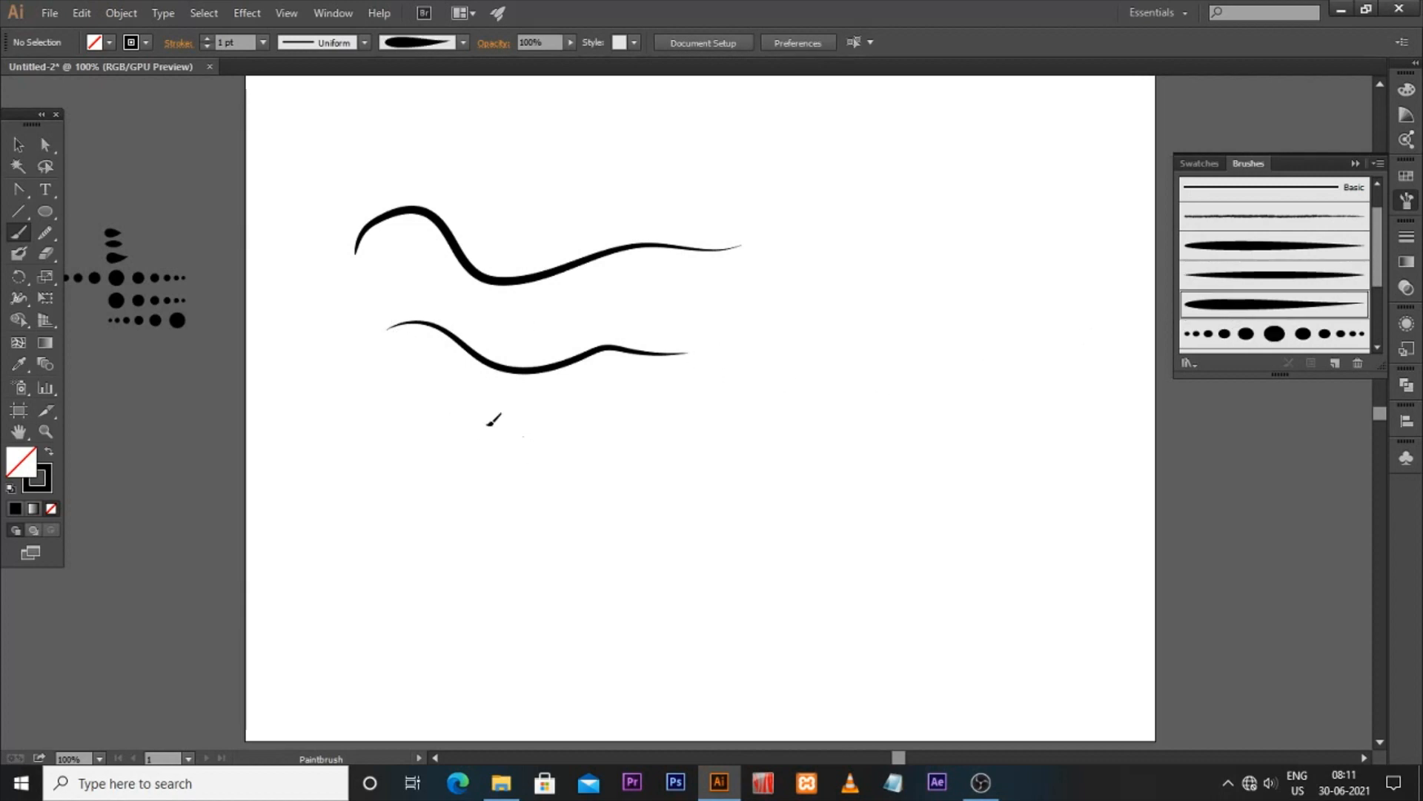
left_click_drag(471, 496, 479, 490)
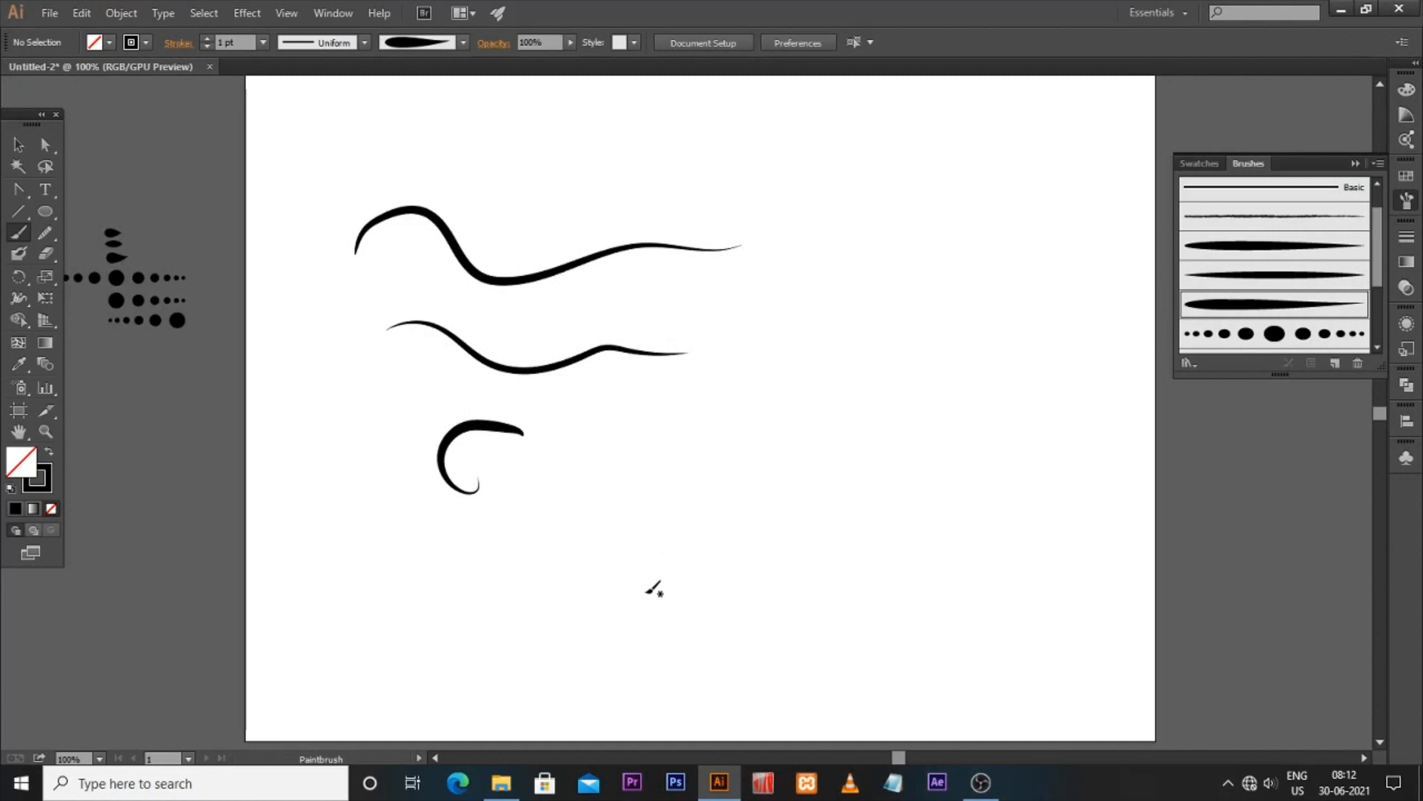
left_click_drag(629, 467, 631, 467)
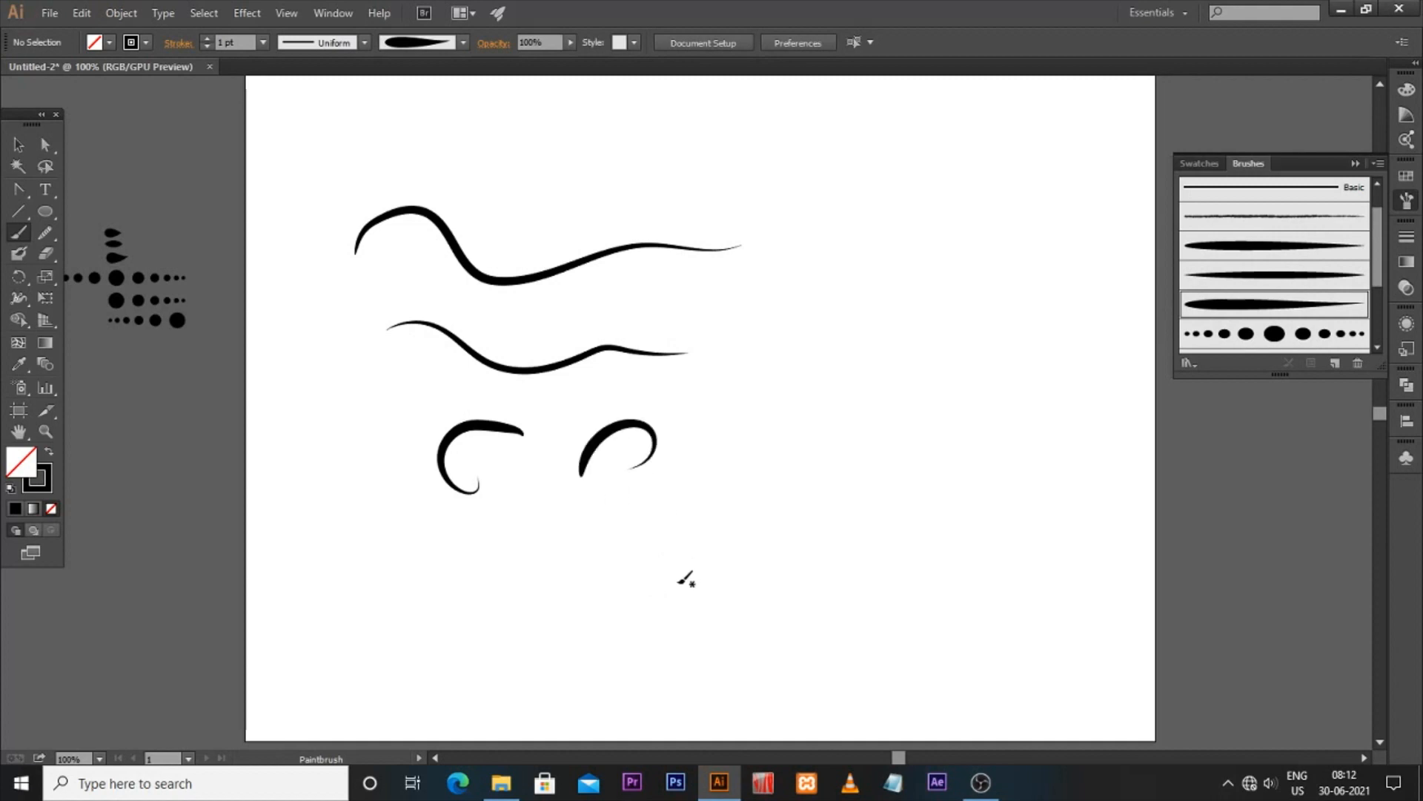
Paint a wavy stroke with the full circle-row brush and set that brush to Scale Proportionately, applying the change to existing strokes
left_click(1263, 339)
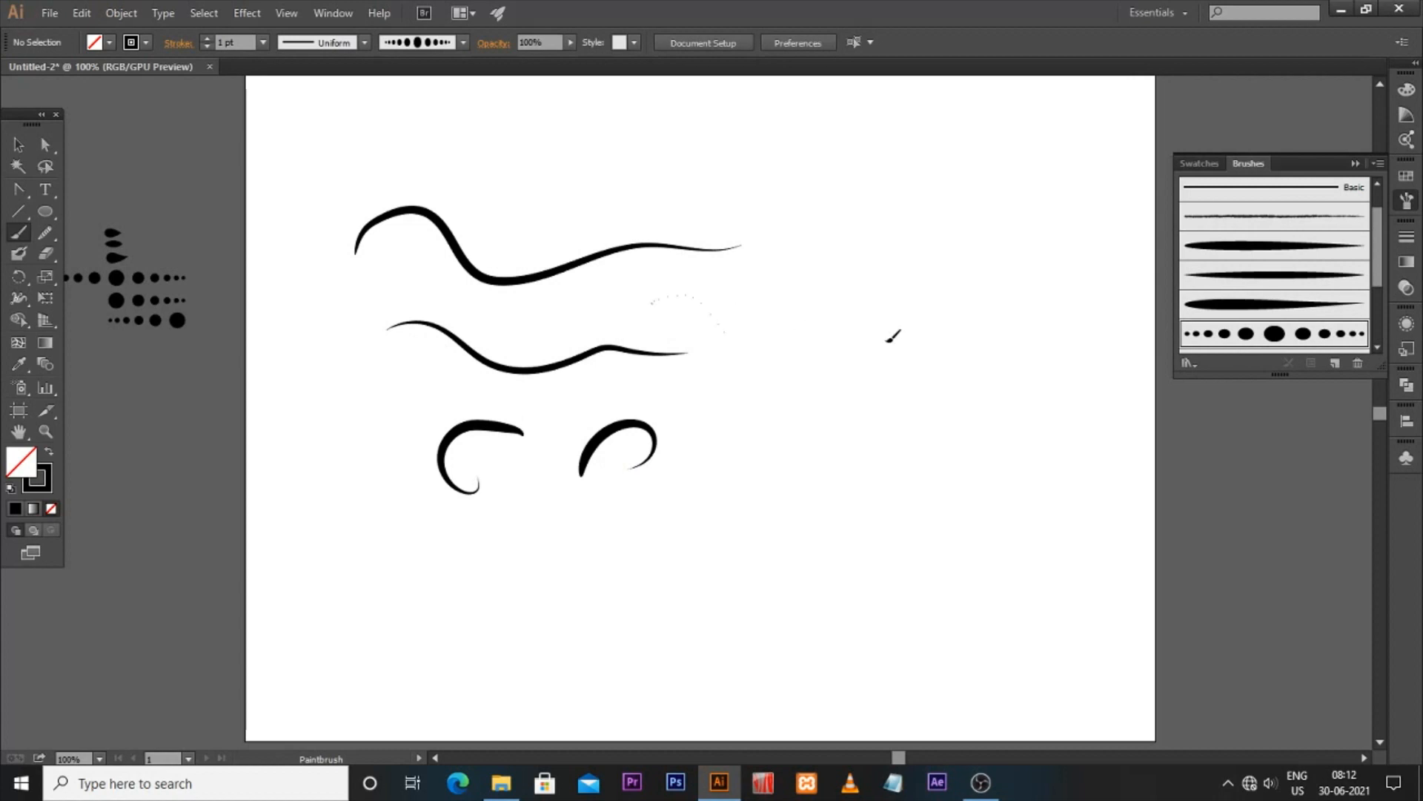
left_click_drag(889, 340, 920, 317)
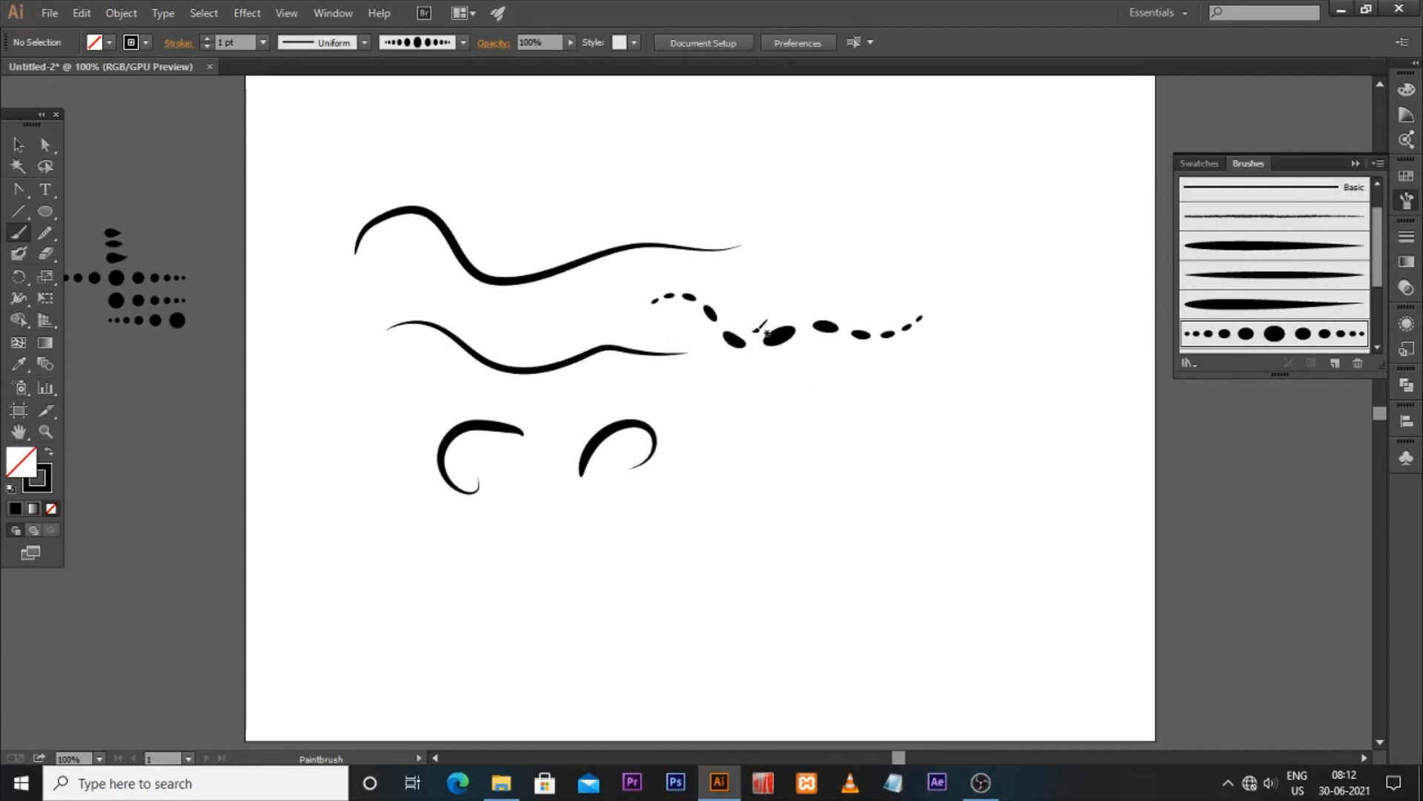
left_click(19, 145)
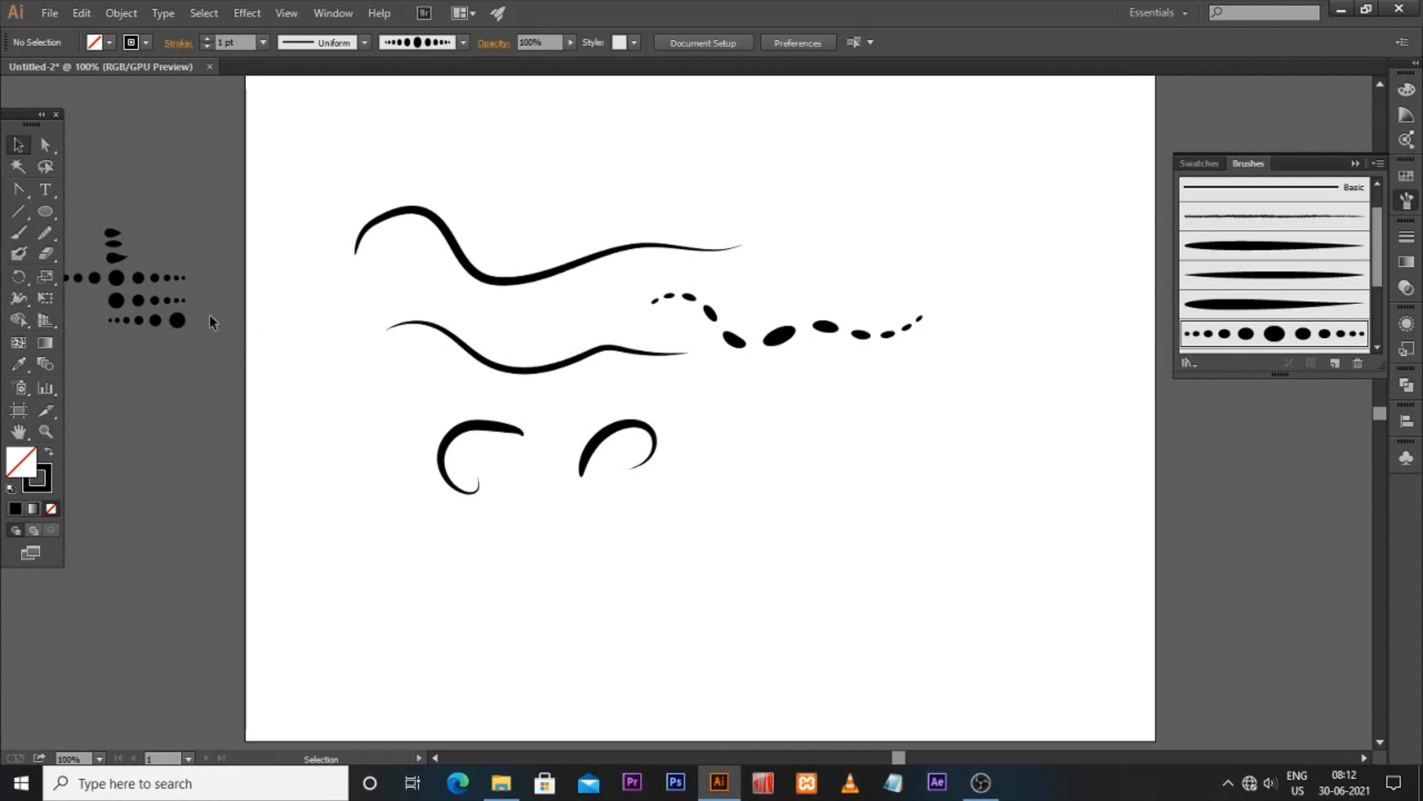
left_click(785, 335)
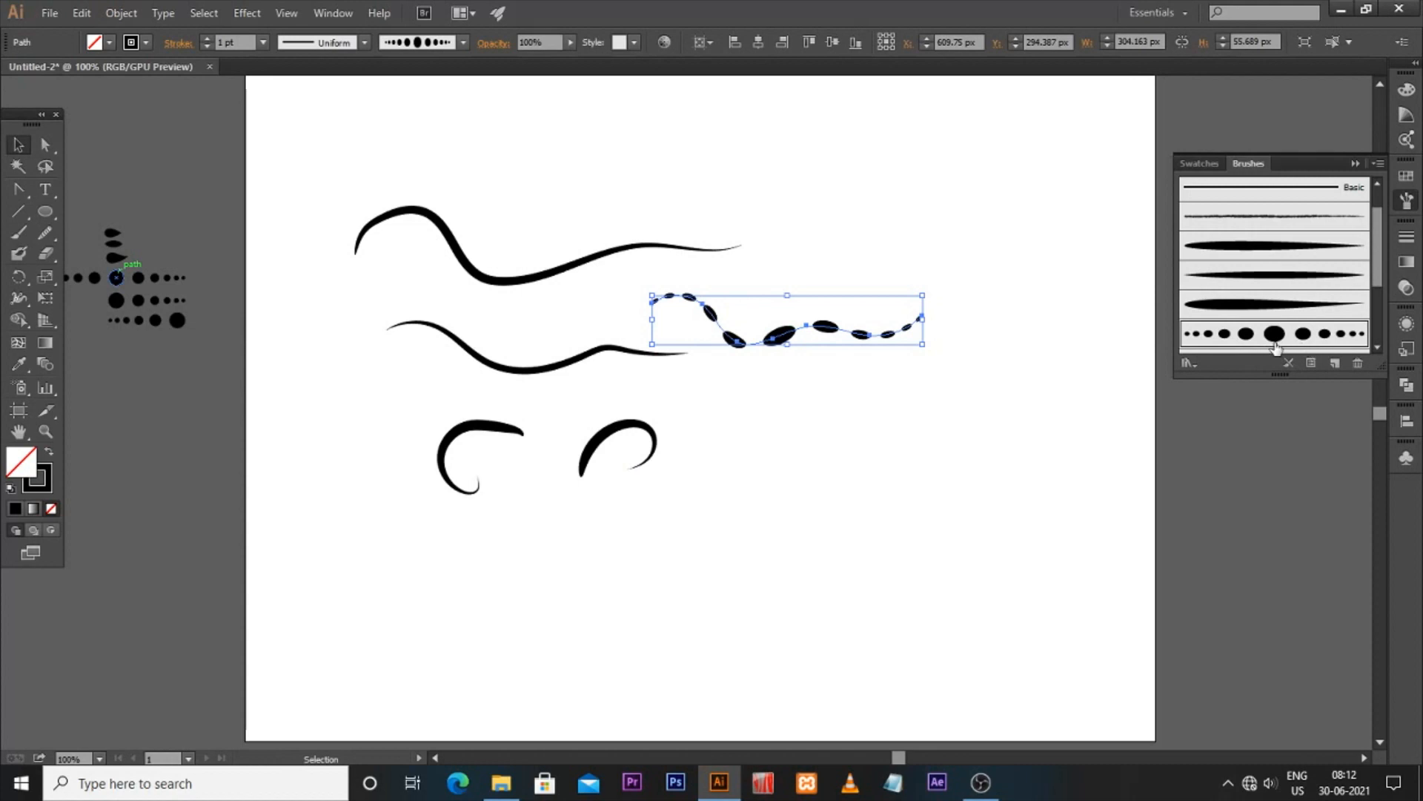
double_click(1272, 338)
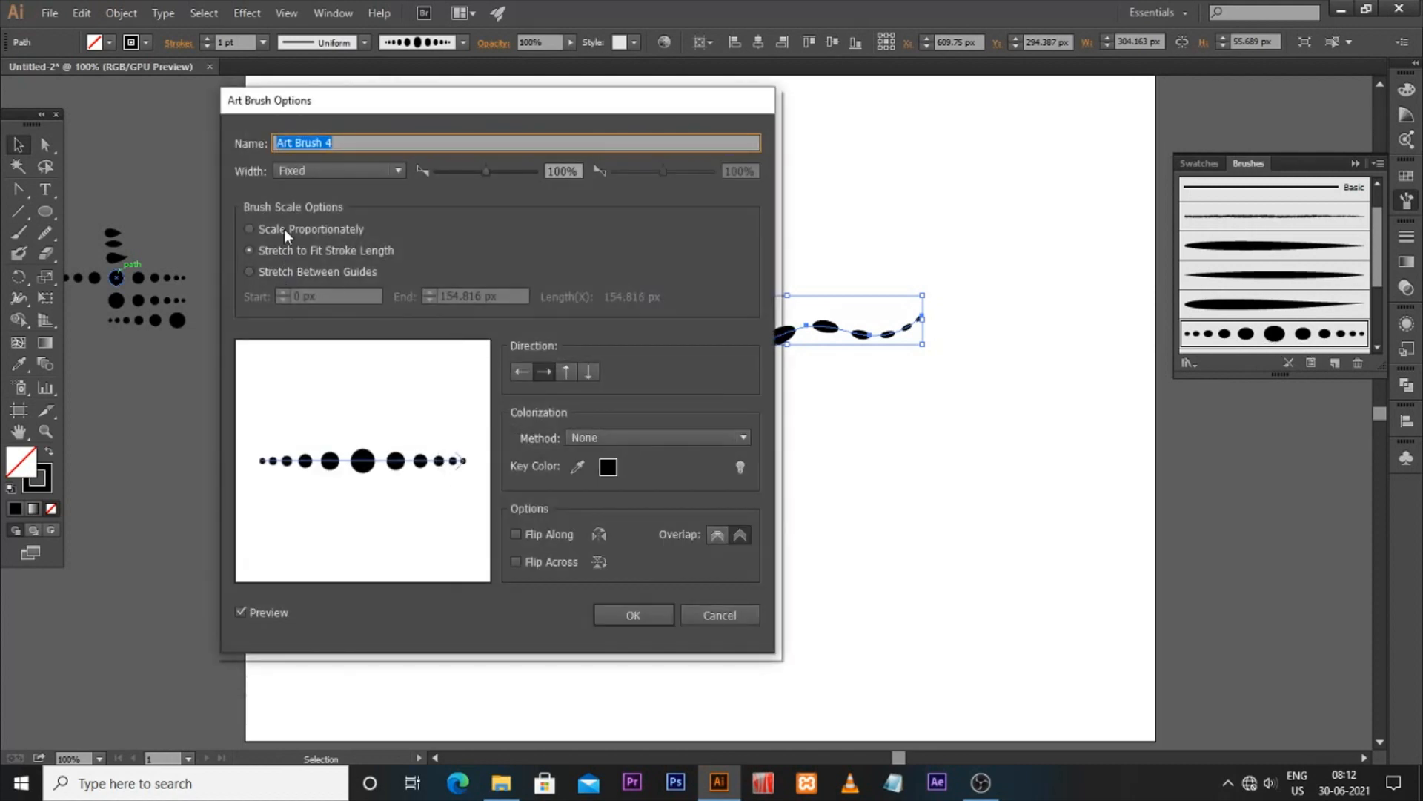
left_click(286, 232)
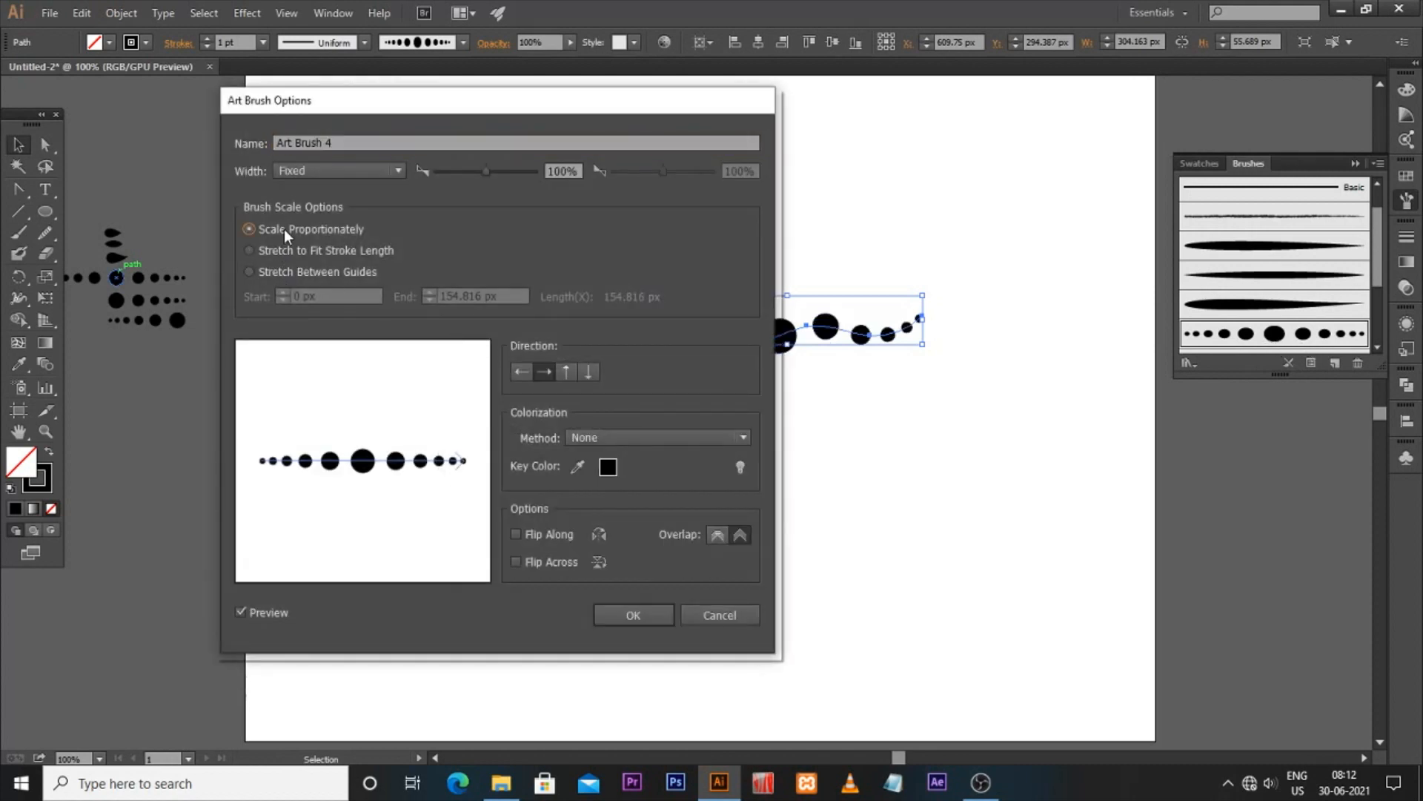
left_click(649, 617)
left_click(478, 413)
left_click(876, 465)
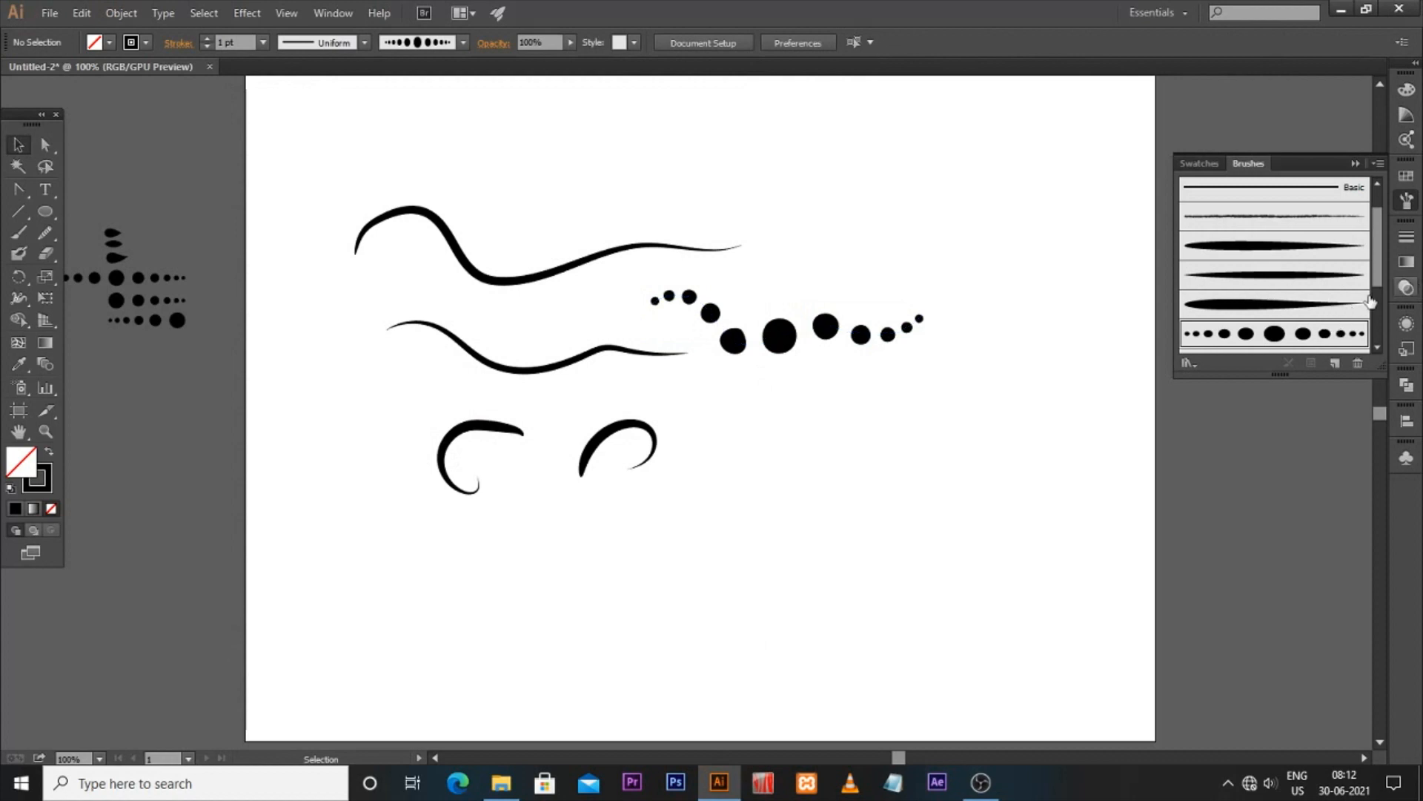
Draw a horizontal line about 298 px long below the wavy circle stroke and give it the full circle-row brush
scroll(1370, 302, "down", 2)
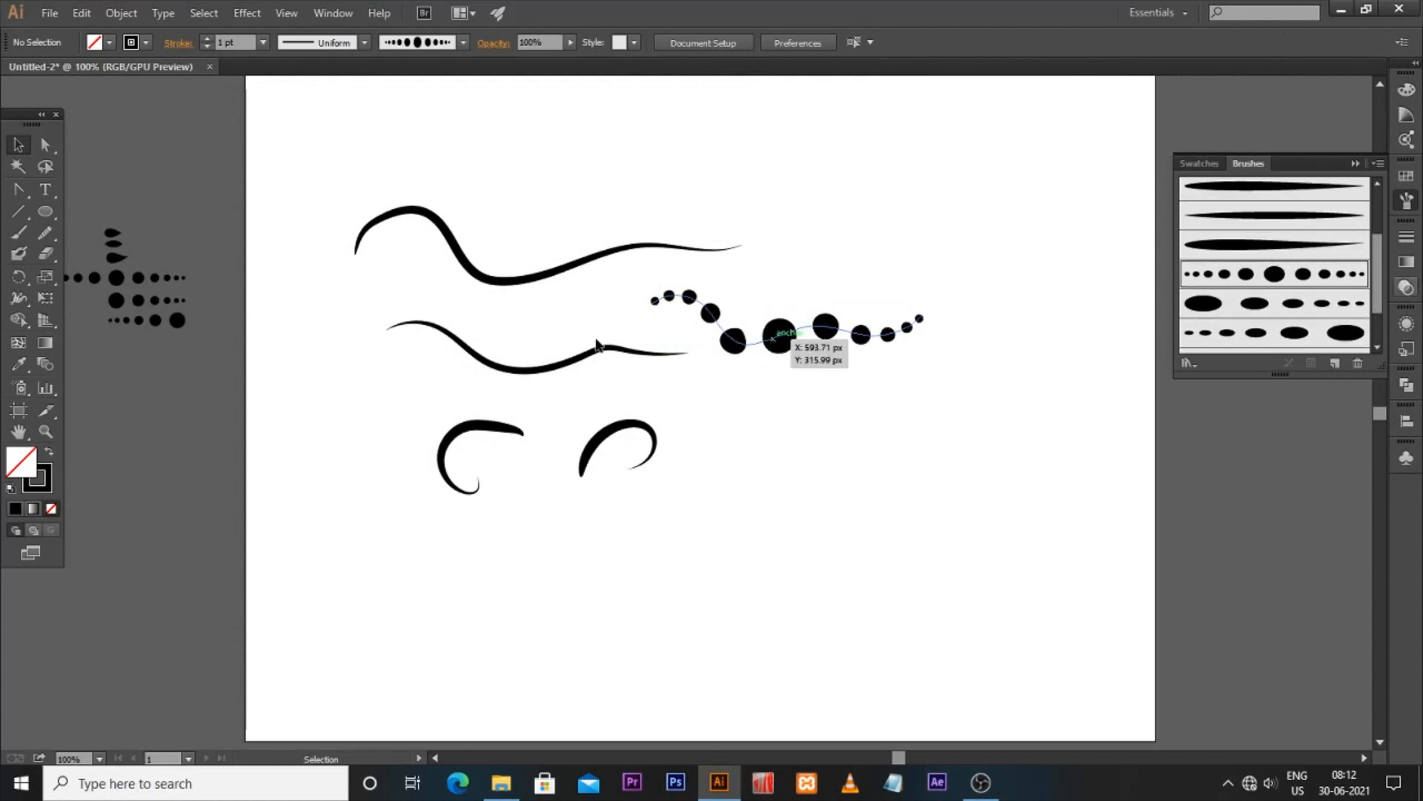
left_click(19, 212)
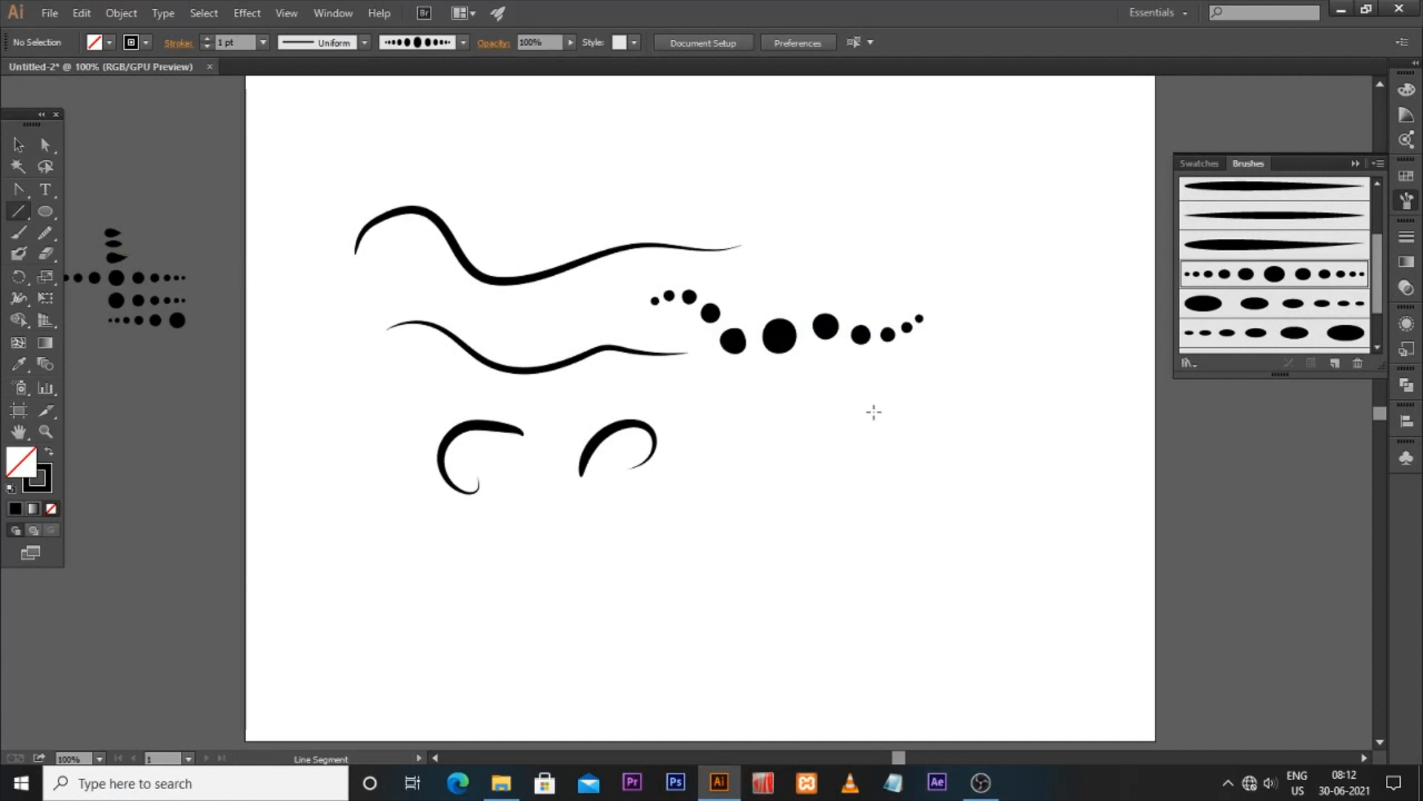
left_click_drag(743, 437, 1008, 437)
left_click(1258, 284)
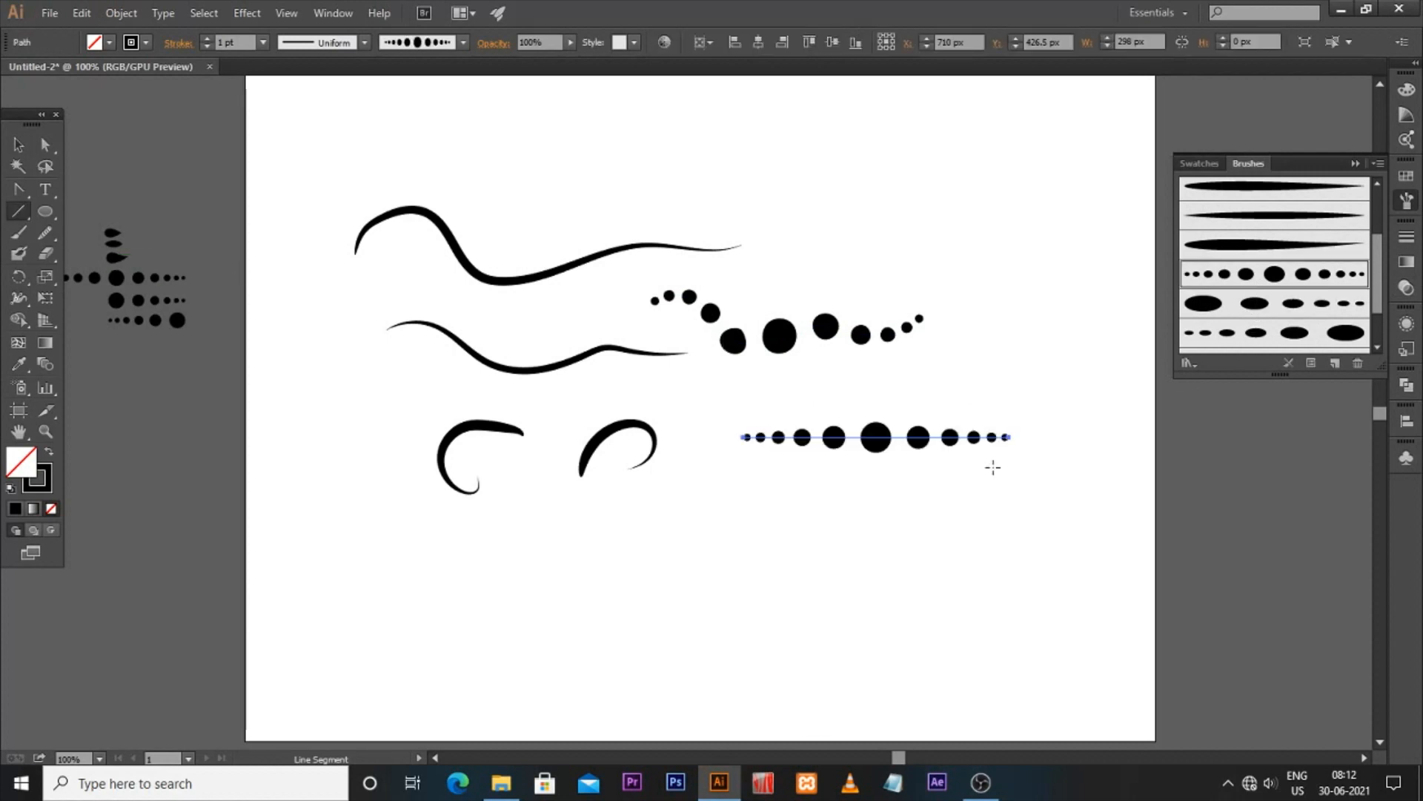
left_click(19, 145)
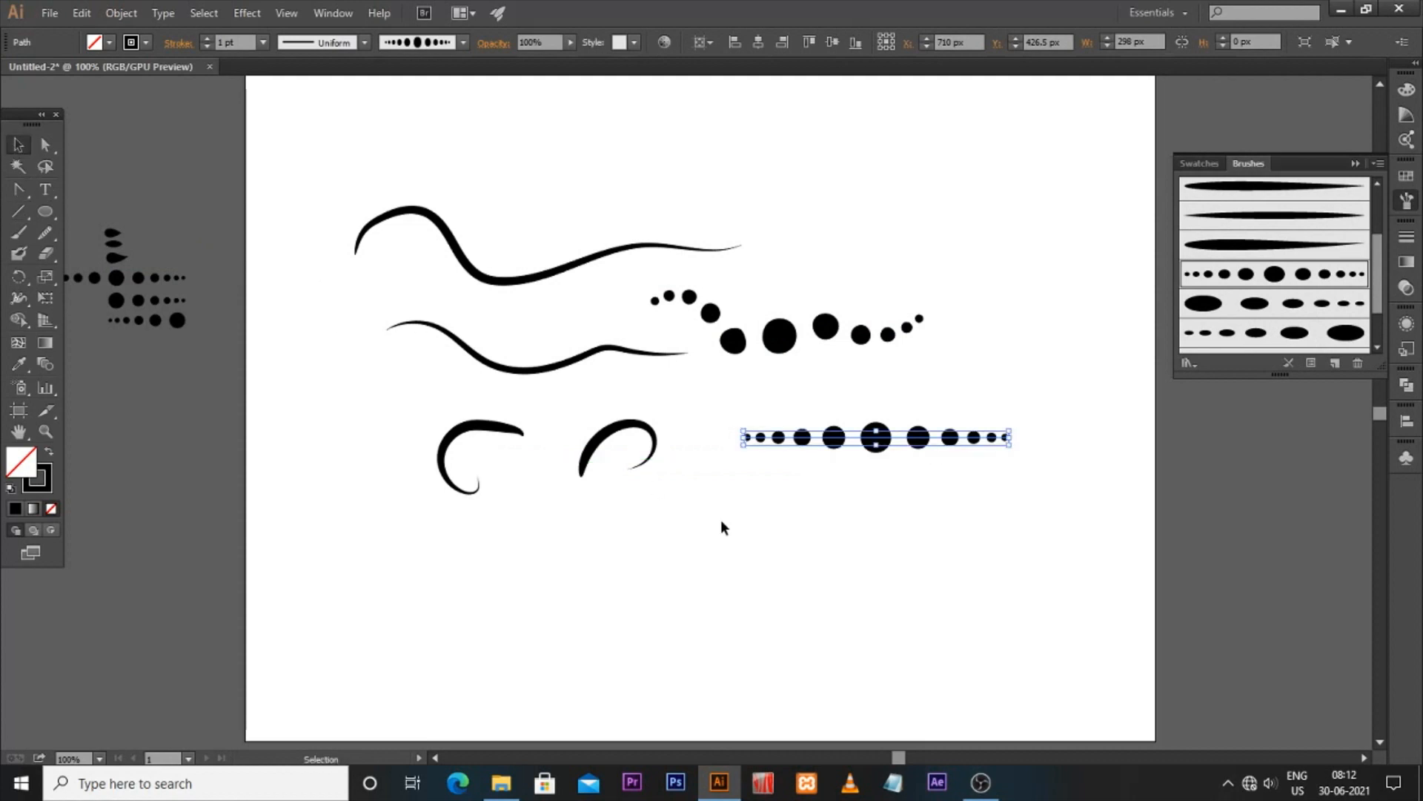
left_click(744, 541)
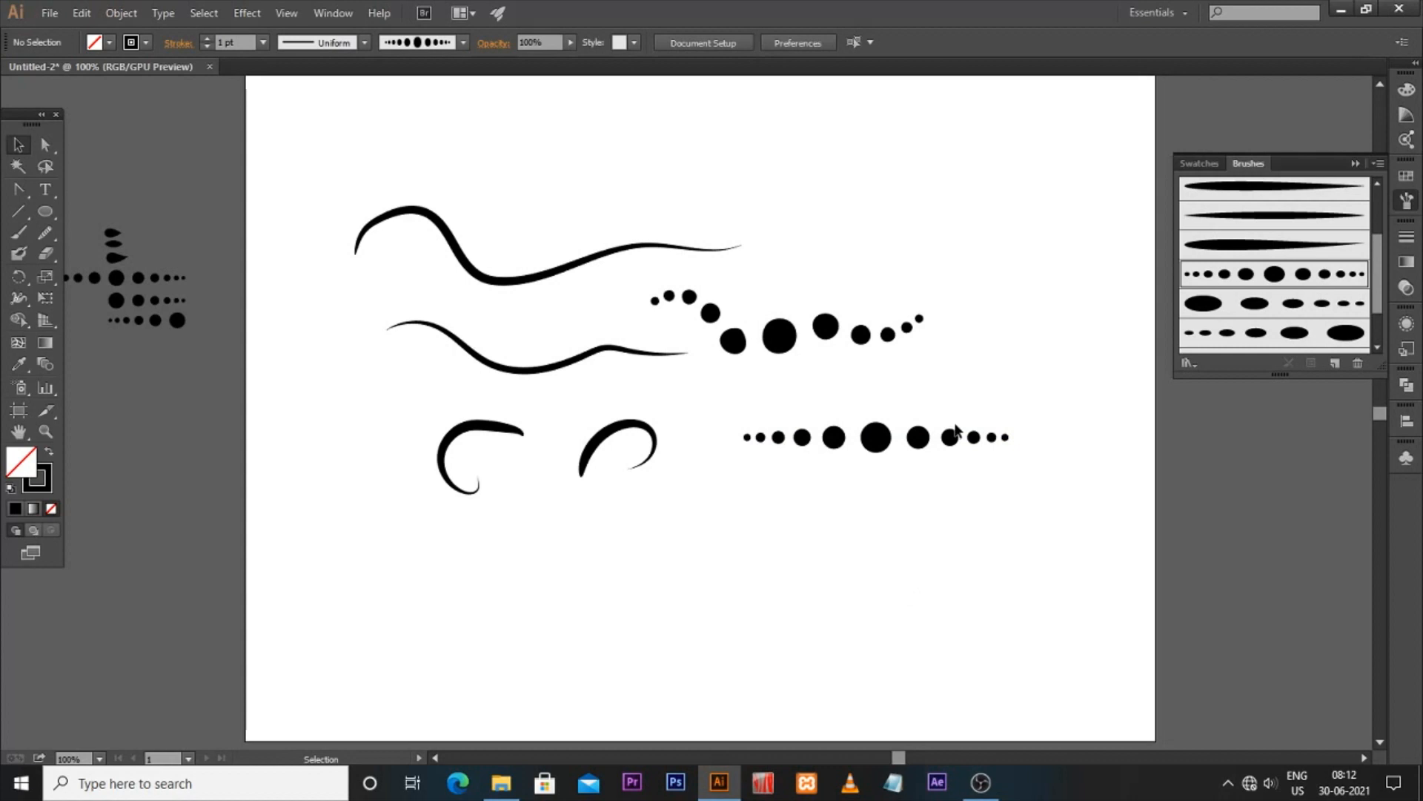
Paint a rising wavy stroke below the hook-shaped curls with the circle brush that starts with the largest circle
left_click(18, 232)
left_click(1254, 306)
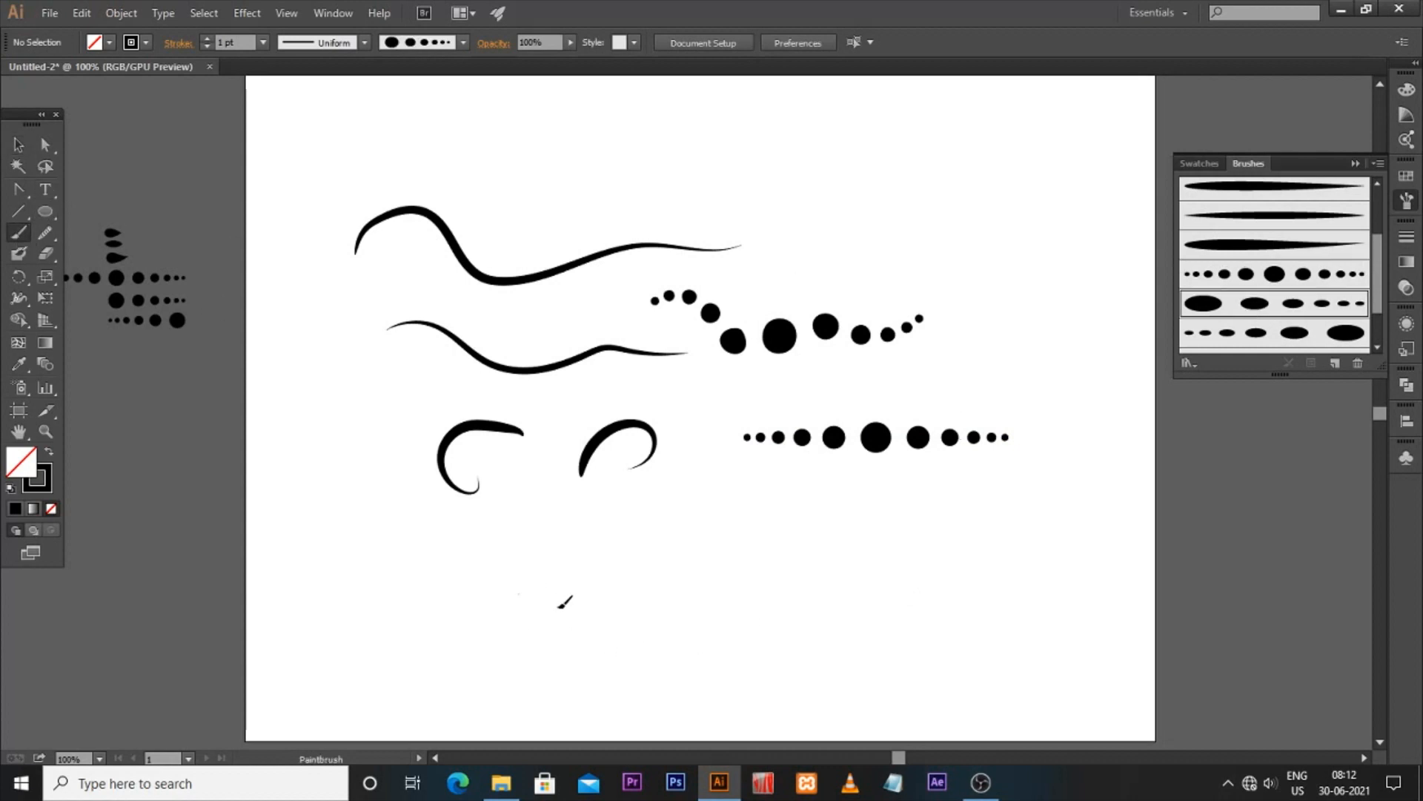
left_click_drag(782, 537, 840, 533)
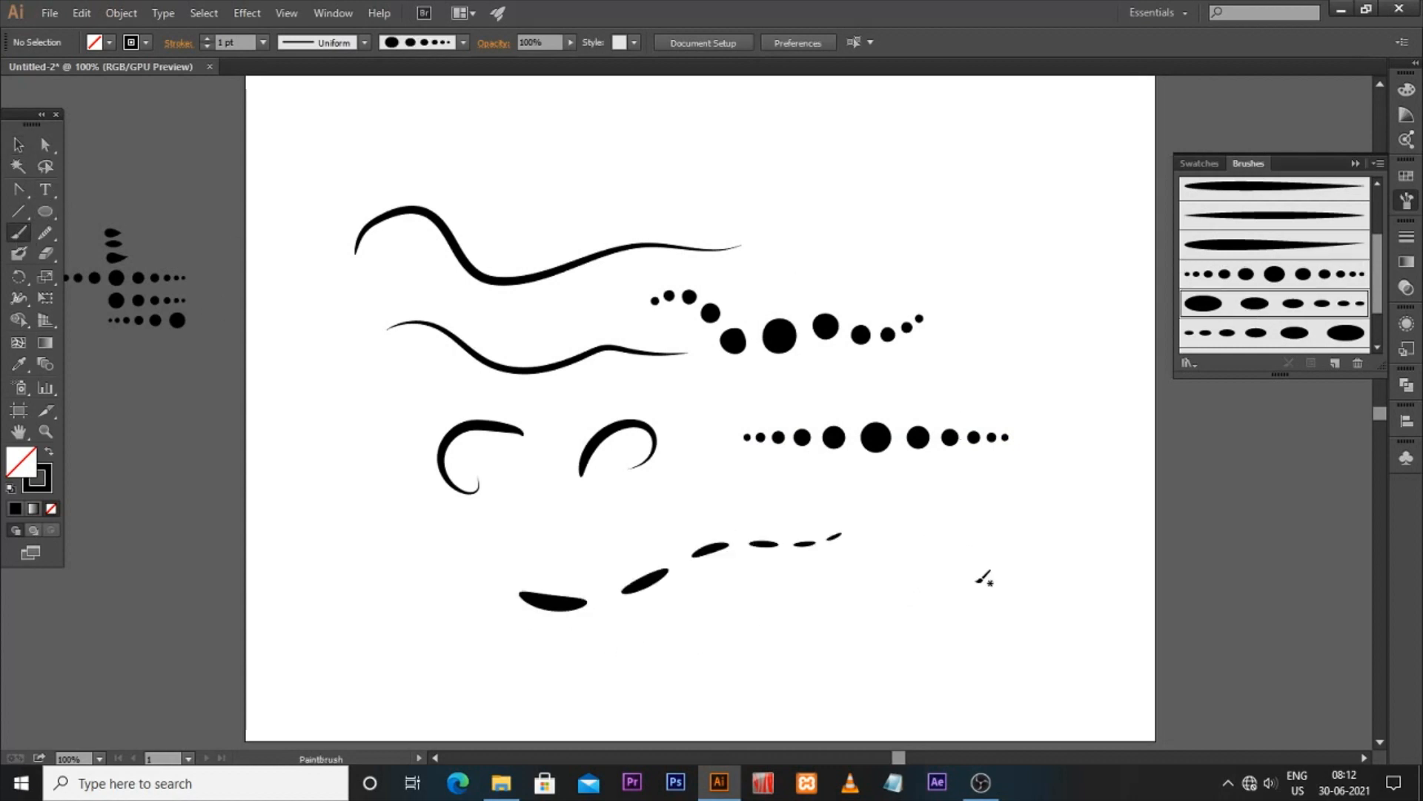
Set the largest-to-smallest circle brush to Scale Proportionately and apply the change to its existing stroke
left_click(19, 145)
left_click(657, 575)
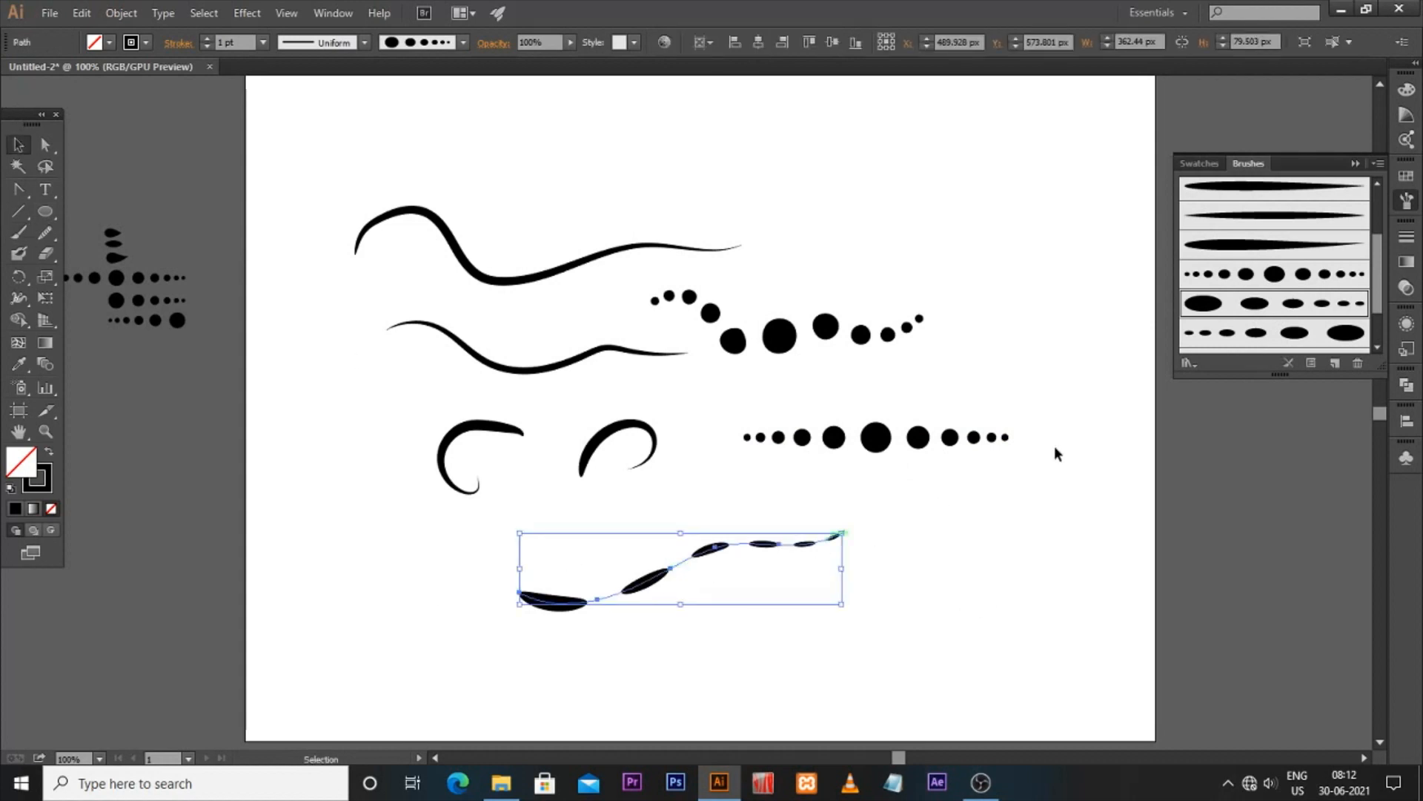
double_click(1283, 307)
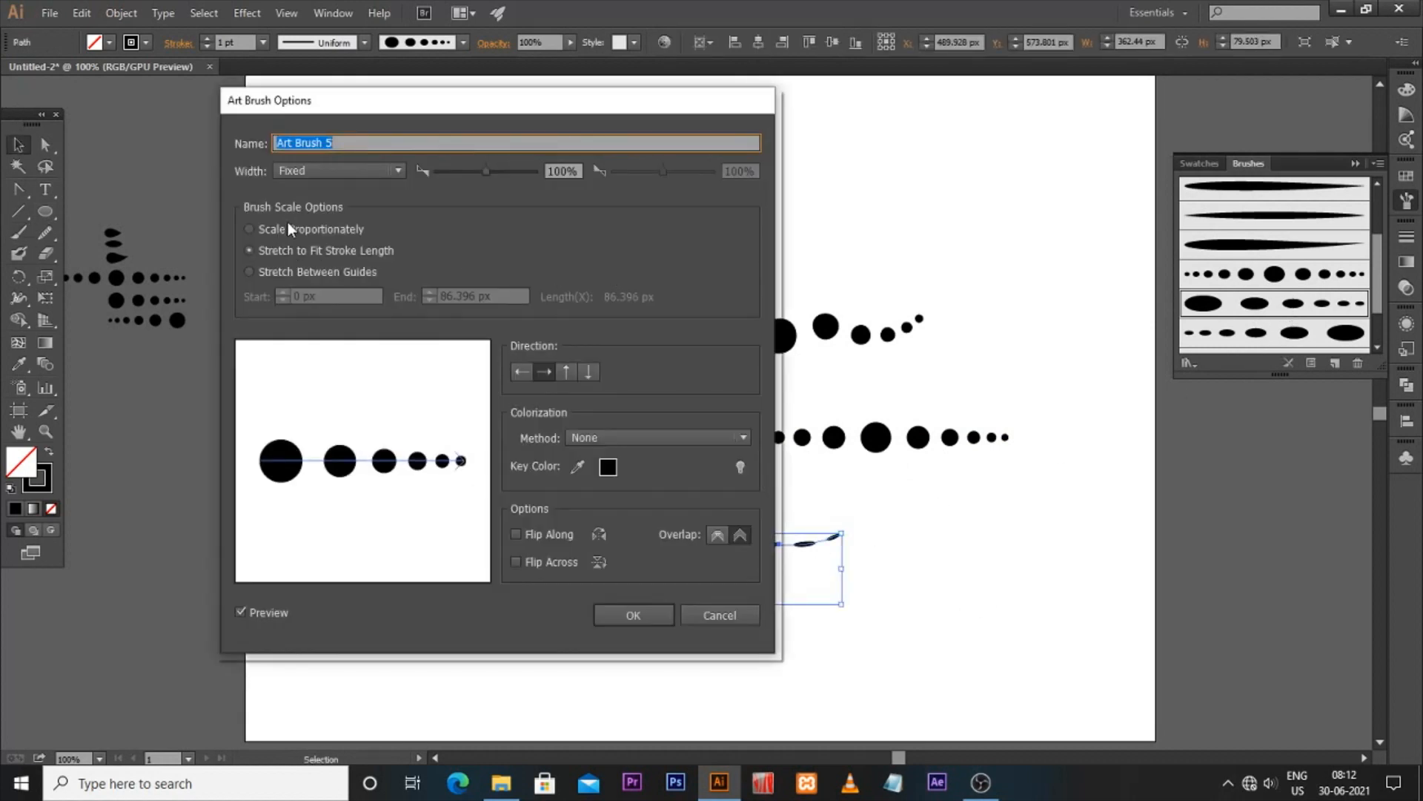
left_click(282, 230)
left_click(633, 613)
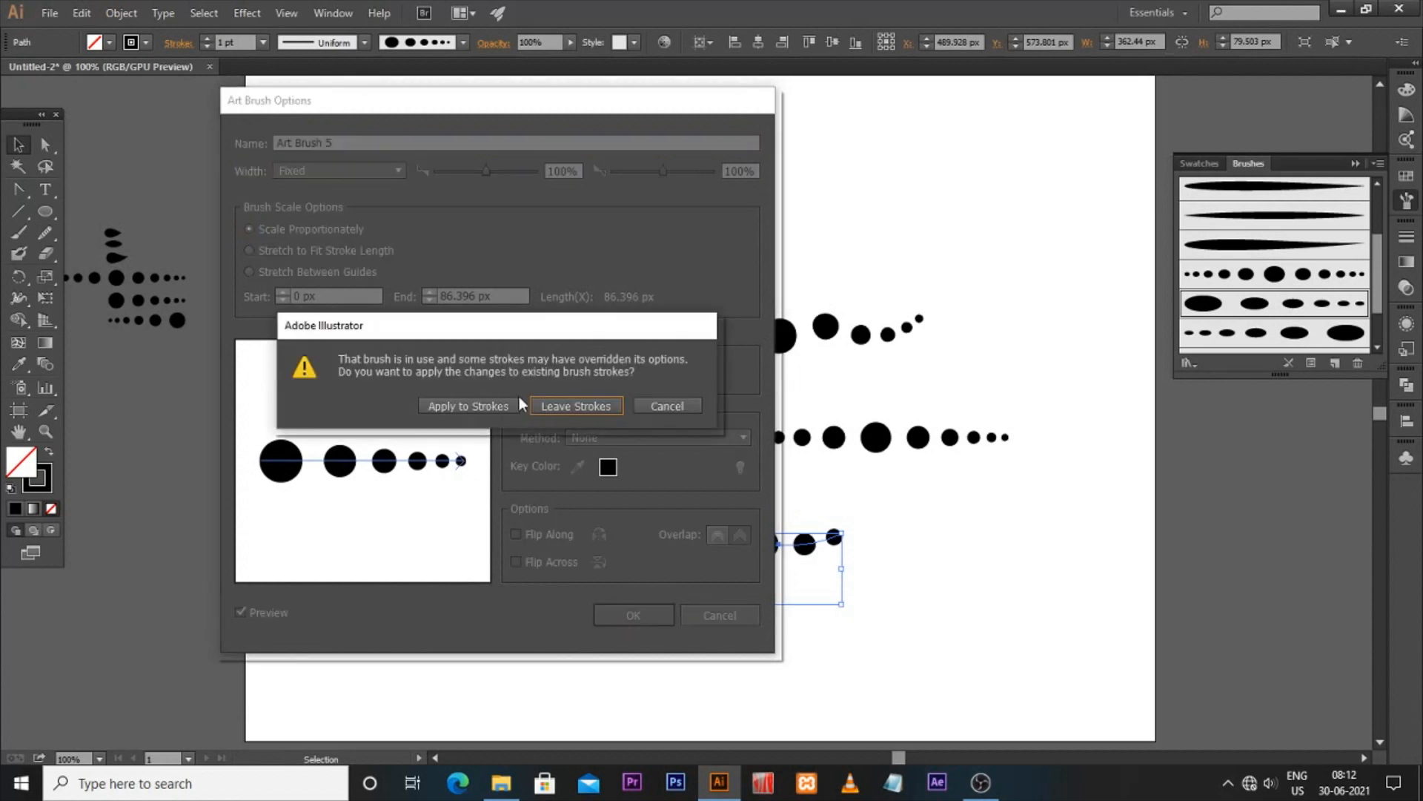
left_click(519, 405)
left_click(1020, 615)
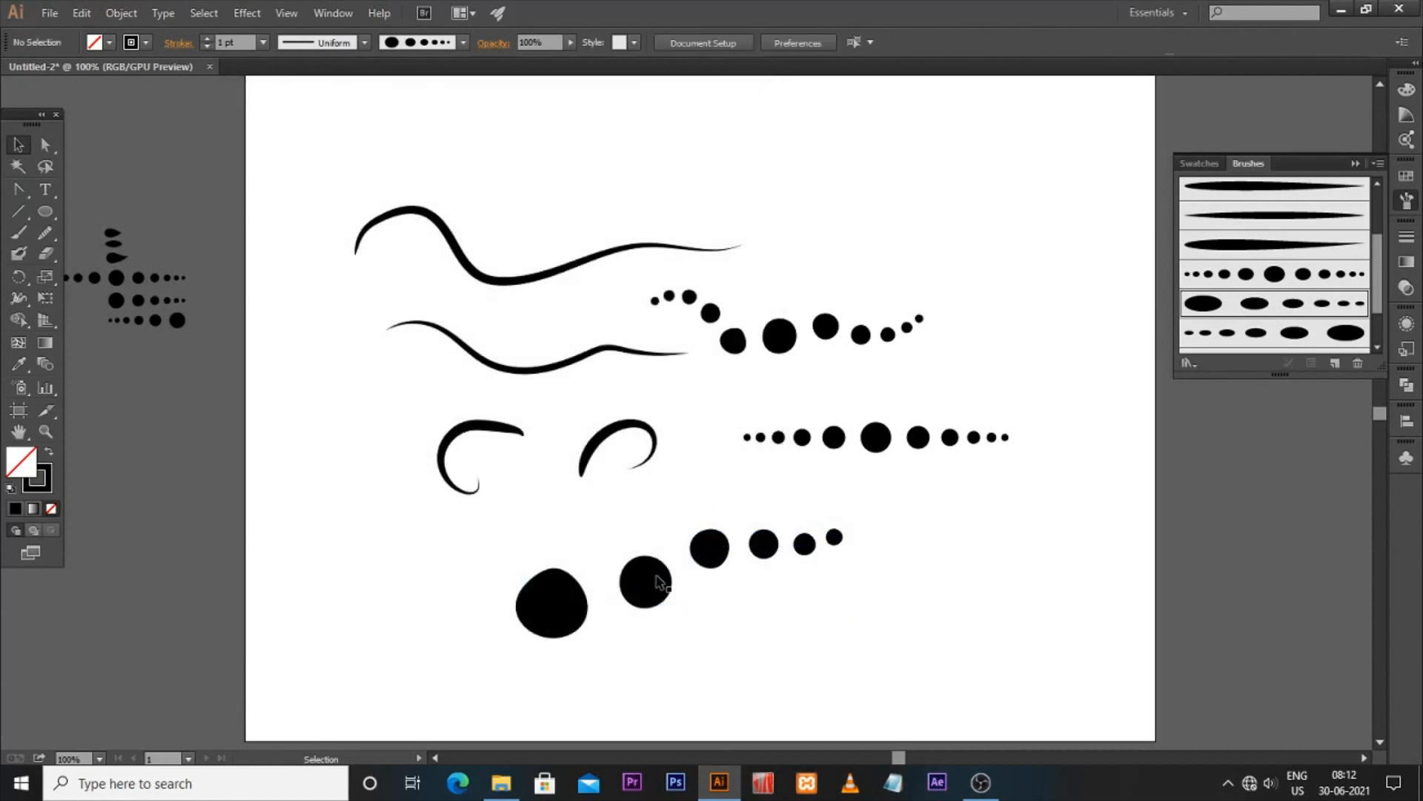
left_click(645, 577)
left_click(942, 593)
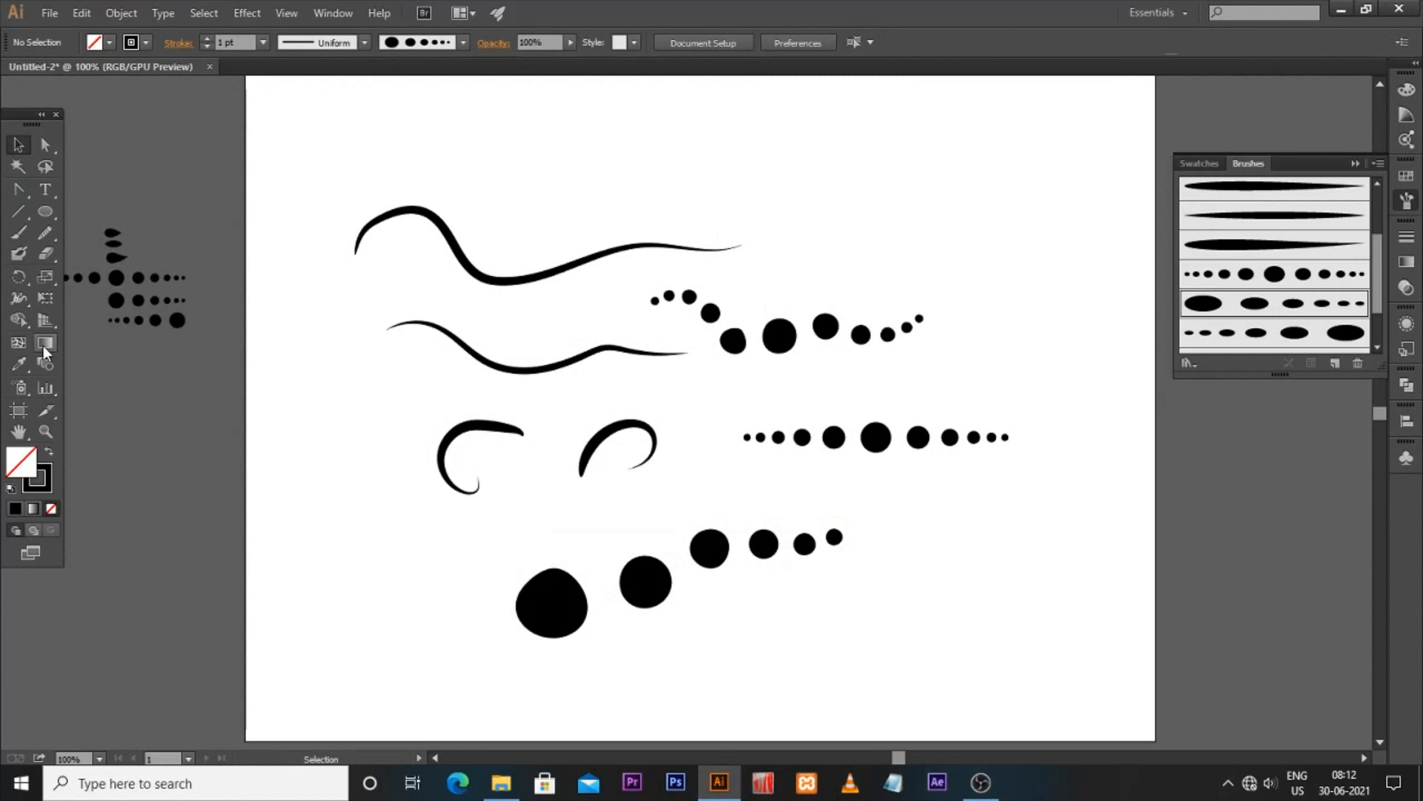
Paint a curved stroke descending near the artboard's lower-right corner with the circle brush that starts with the smallest circle
left_click(19, 231)
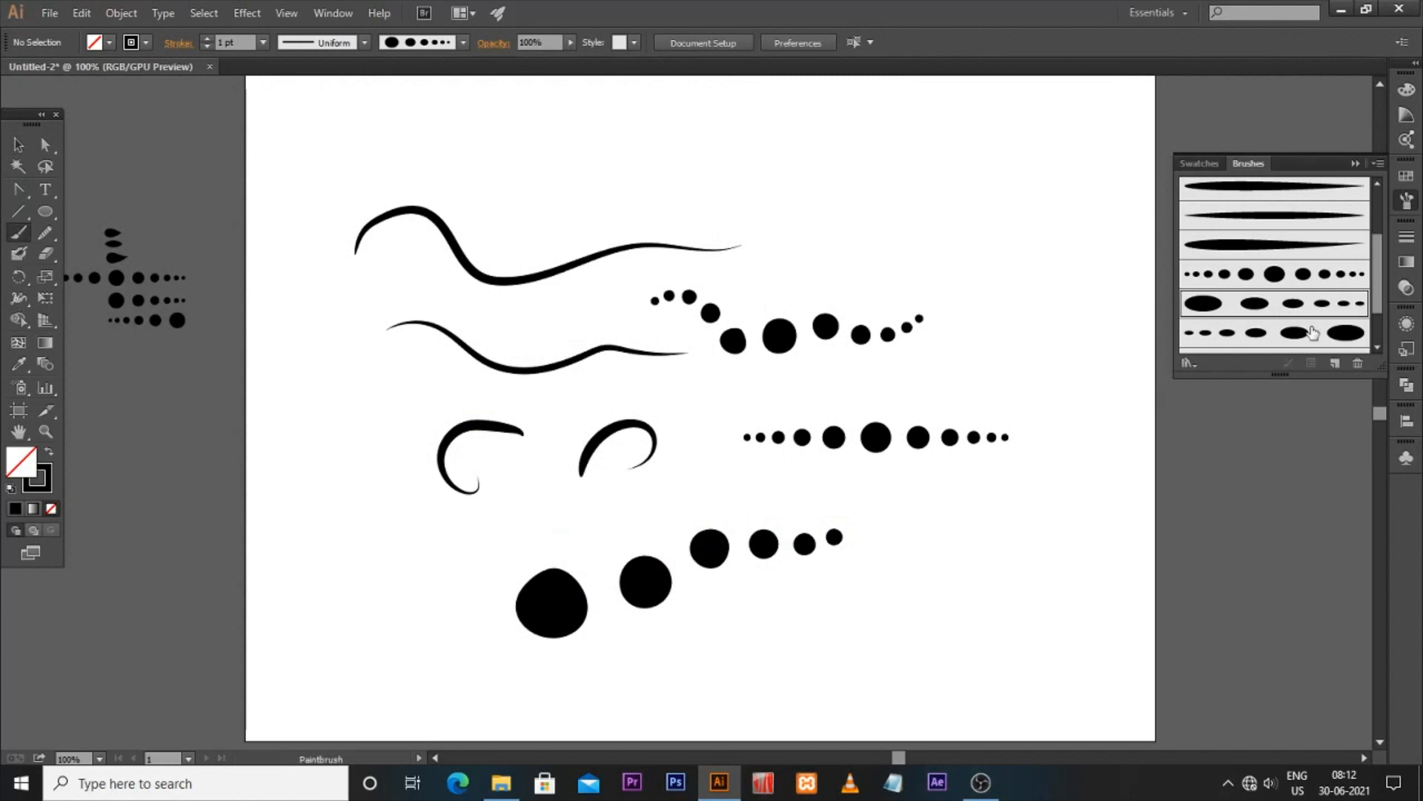
left_click(1314, 339)
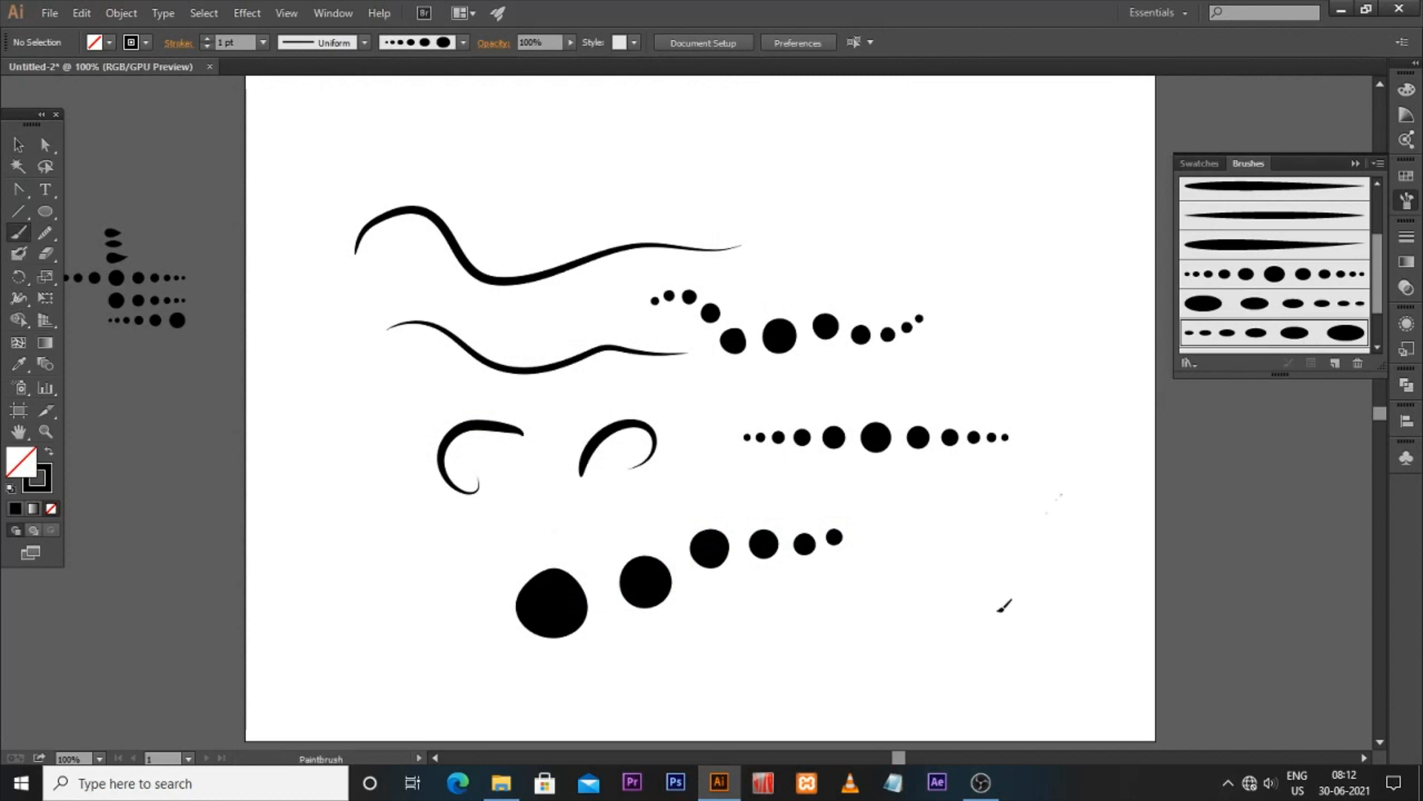
left_click_drag(999, 610, 894, 630)
Set the smallest-to-largest circle brush to Scale Proportionately and apply the change to its existing stroke
left_click(18, 145)
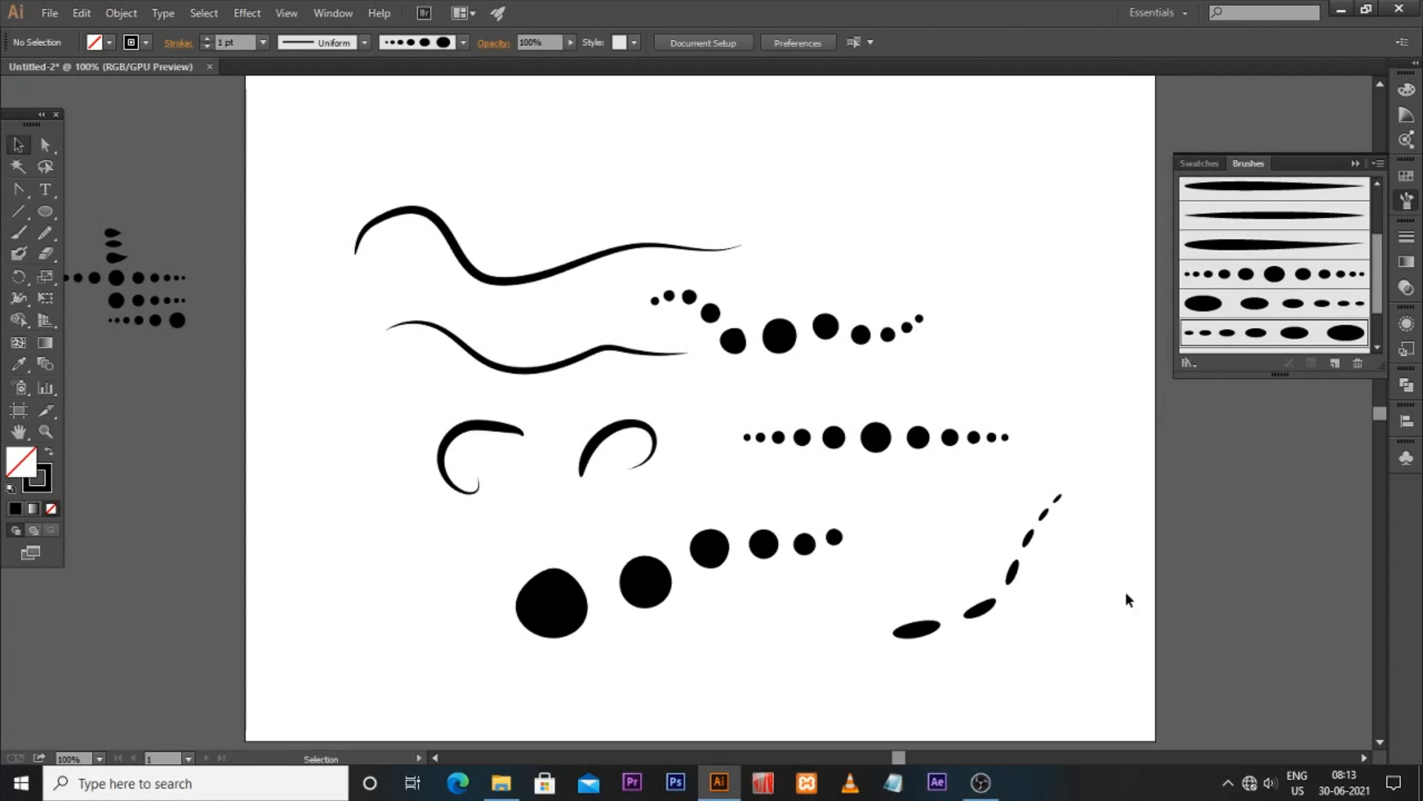
left_click(986, 587)
double_click(1271, 335)
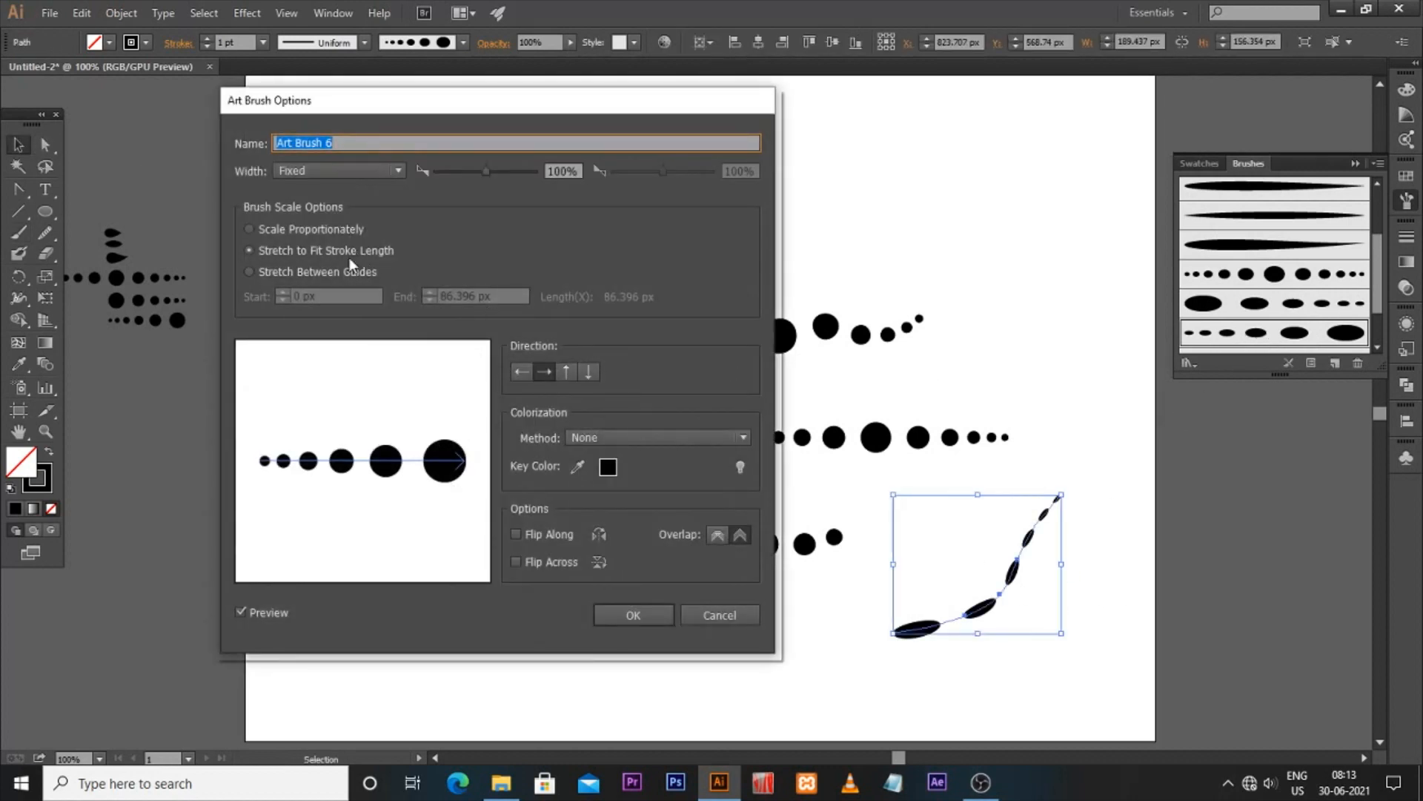
left_click(340, 230)
left_click(633, 616)
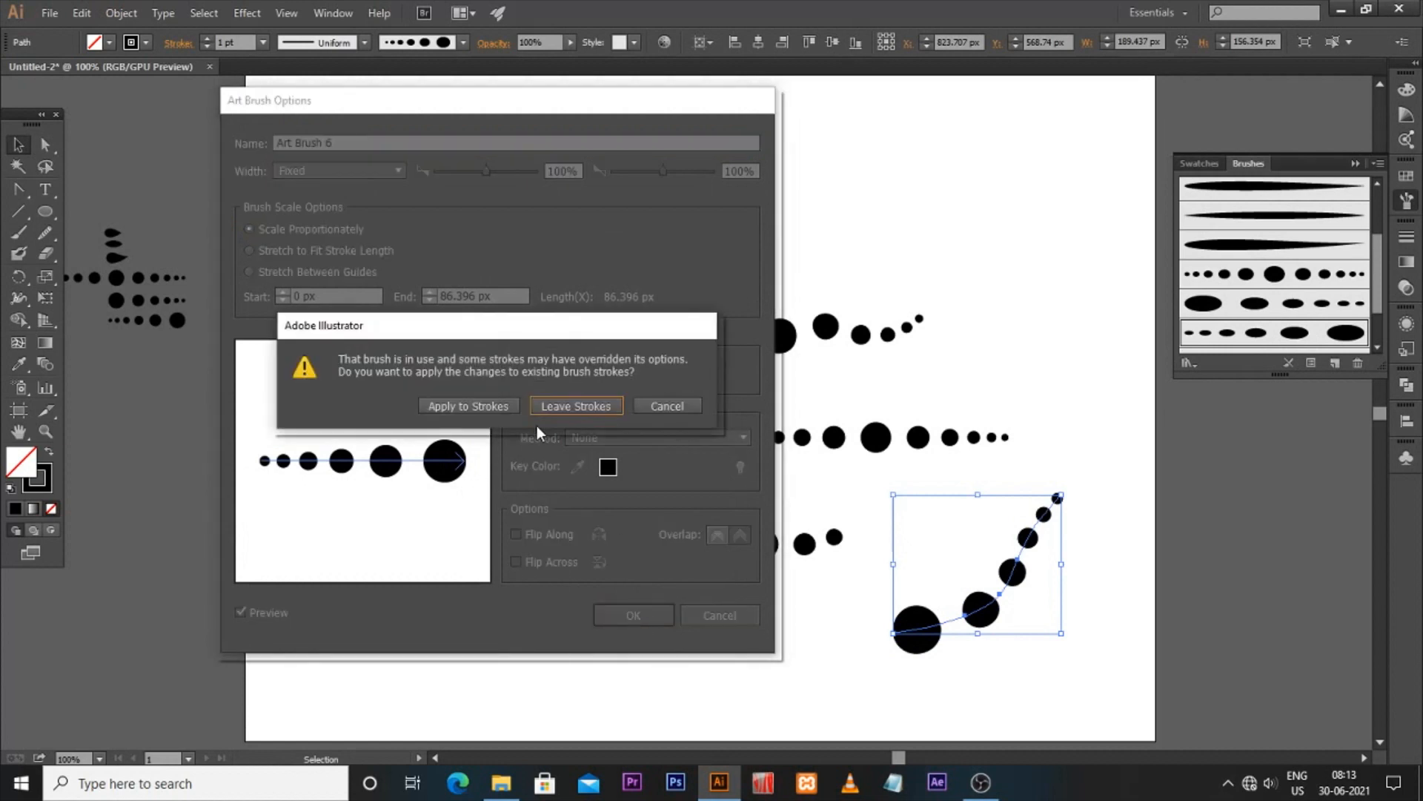
left_click(481, 405)
left_click(914, 493)
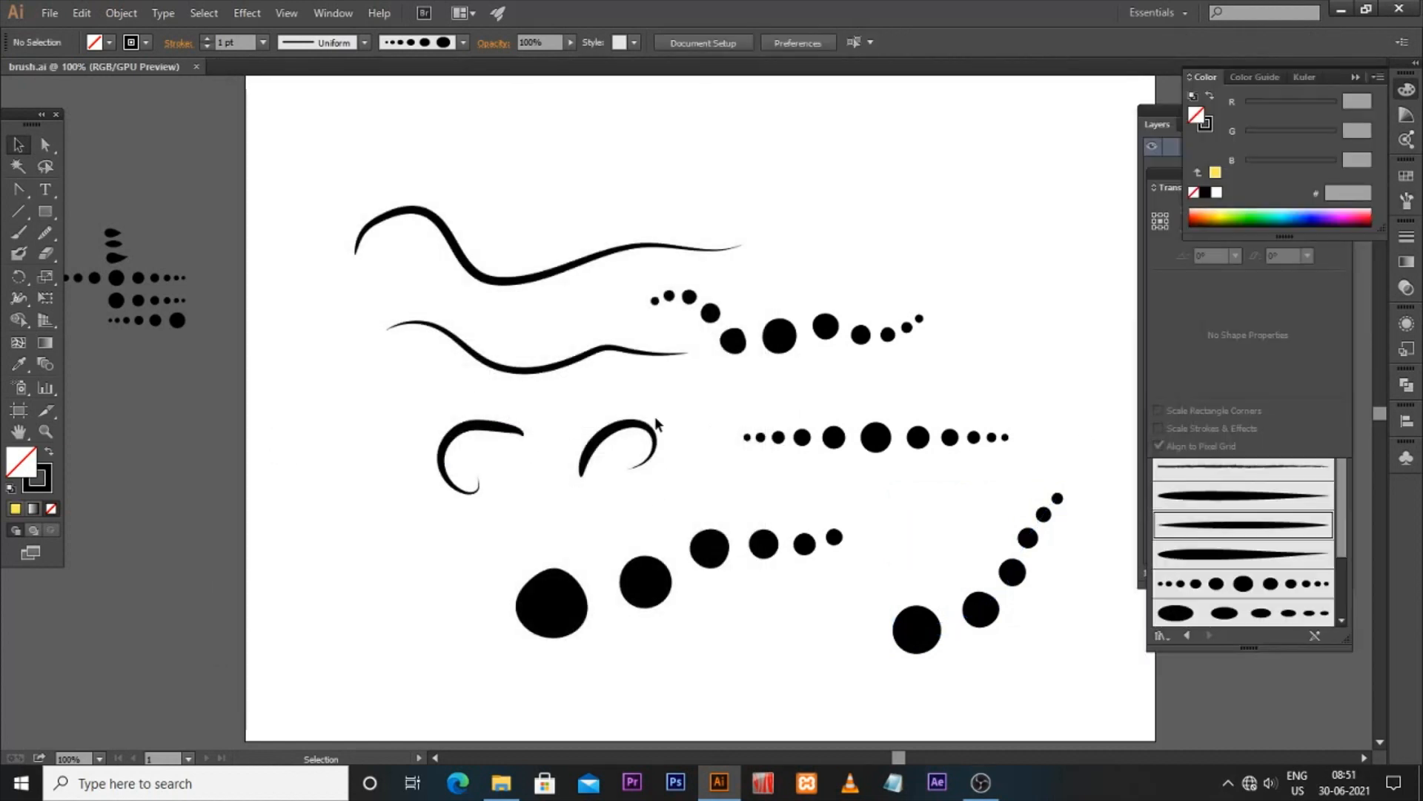
Delete all the test strokes on the artboard and the source shapes beside it
left_click_drag(927, 568, 919, 526)
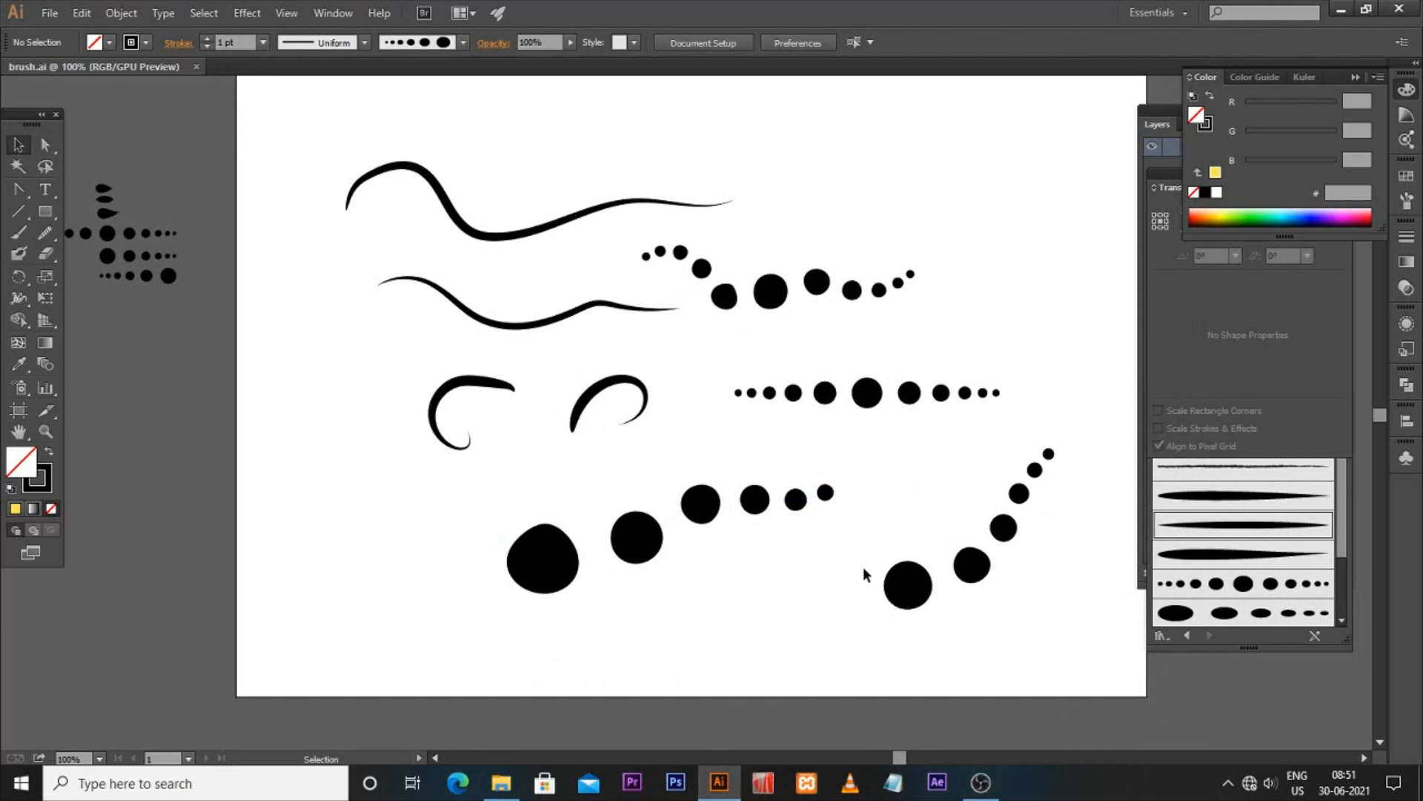
key("v")
left_click_drag(839, 376, 843, 383)
left_click_drag(265, 176, 1119, 620)
key("Delete")
left_click_drag(178, 276, 96, 363)
key("Delete")
Draw a vertical line about 768 px long down the middle of the artboard, from its upper to its lower edge
key("ctrl+minus")
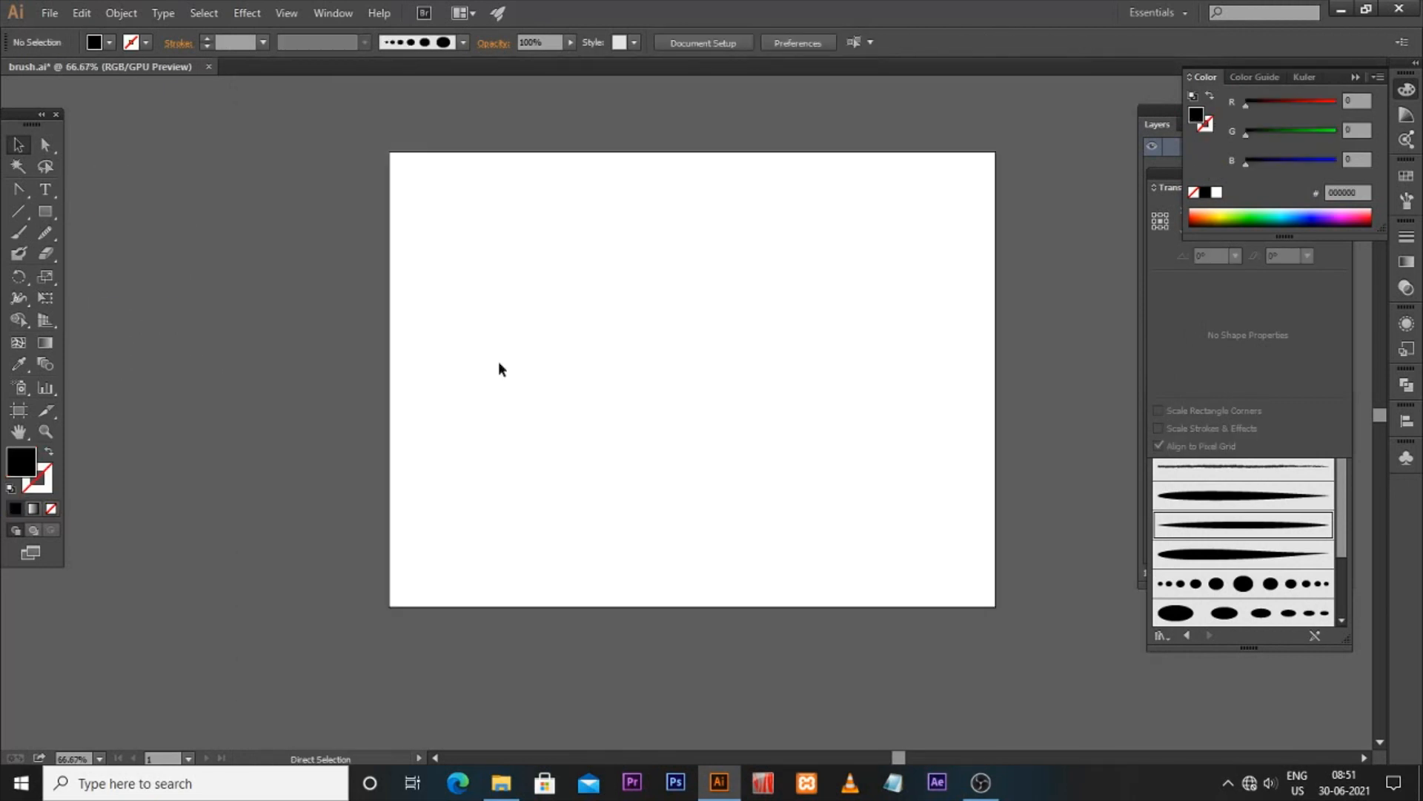
left_click_drag(843, 302, 734, 321)
left_click(18, 214)
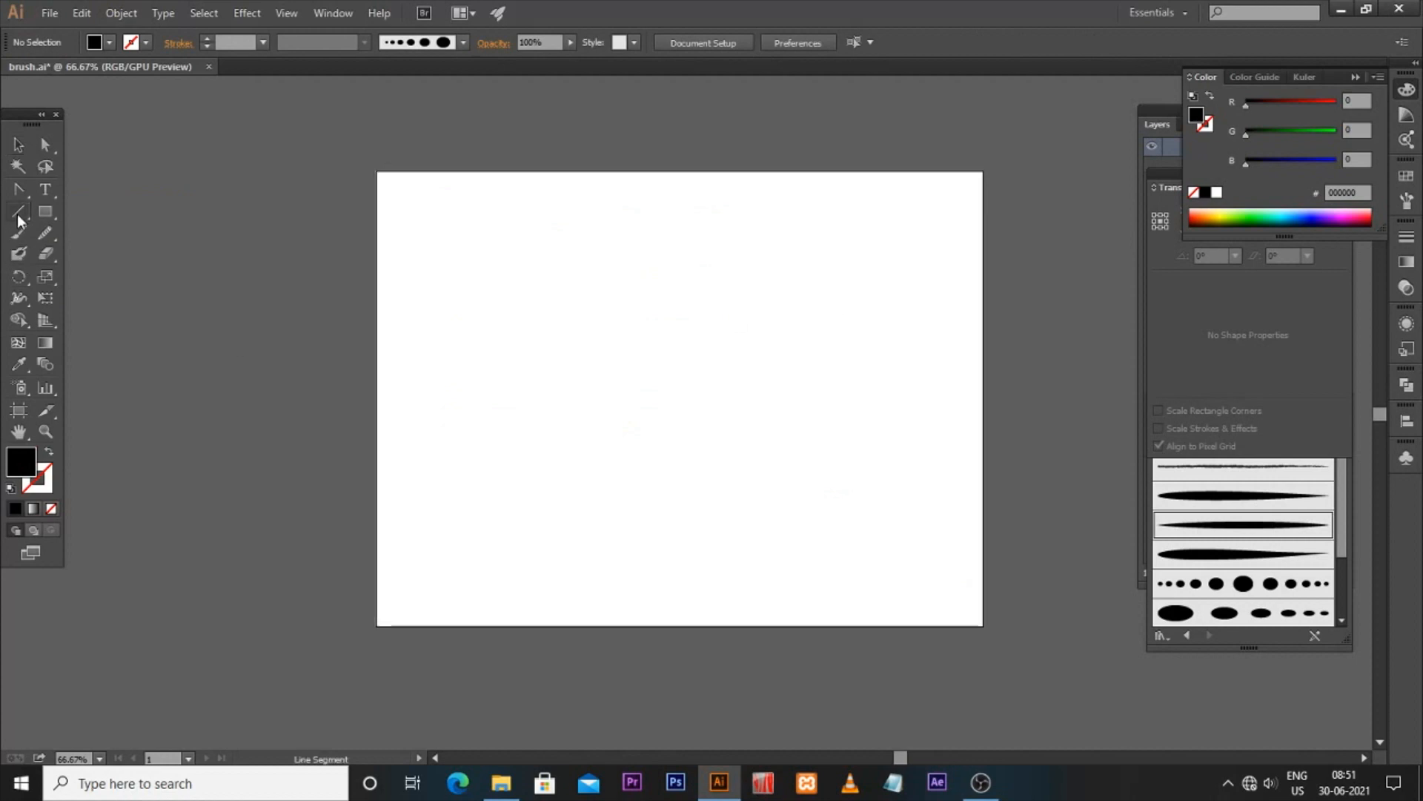
left_click_drag(680, 175, 662, 575)
left_click_drag(667, 624, 668, 625)
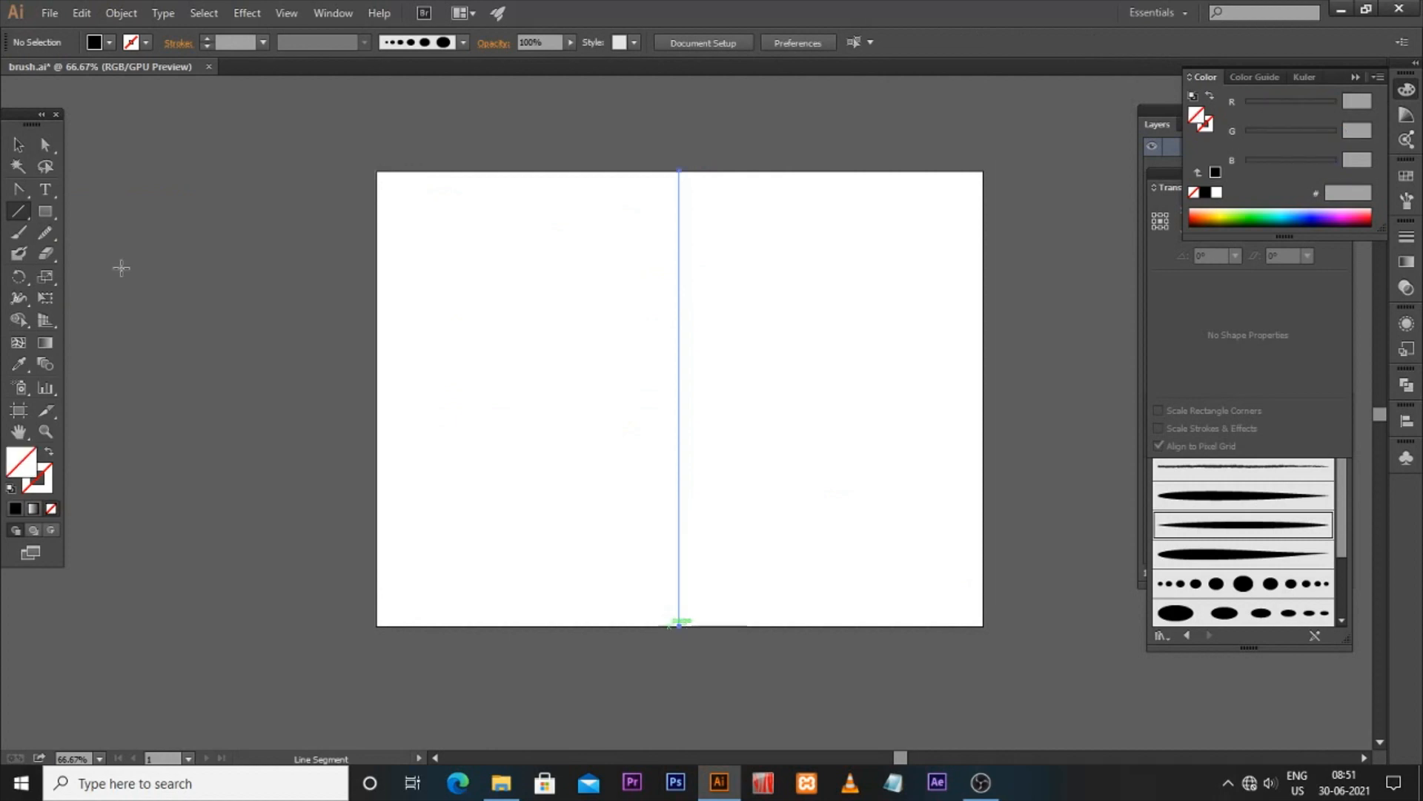
Give the vertical line a near-black stroke of colour 070707 with a weight of 2 pt
double_click(38, 486)
mouse_move(525, 470)
left_mouse_down()
mouse_move(492, 486)
mouse_move(549, 473)
mouse_move(476, 490)
left_mouse_up()
left_click(899, 278)
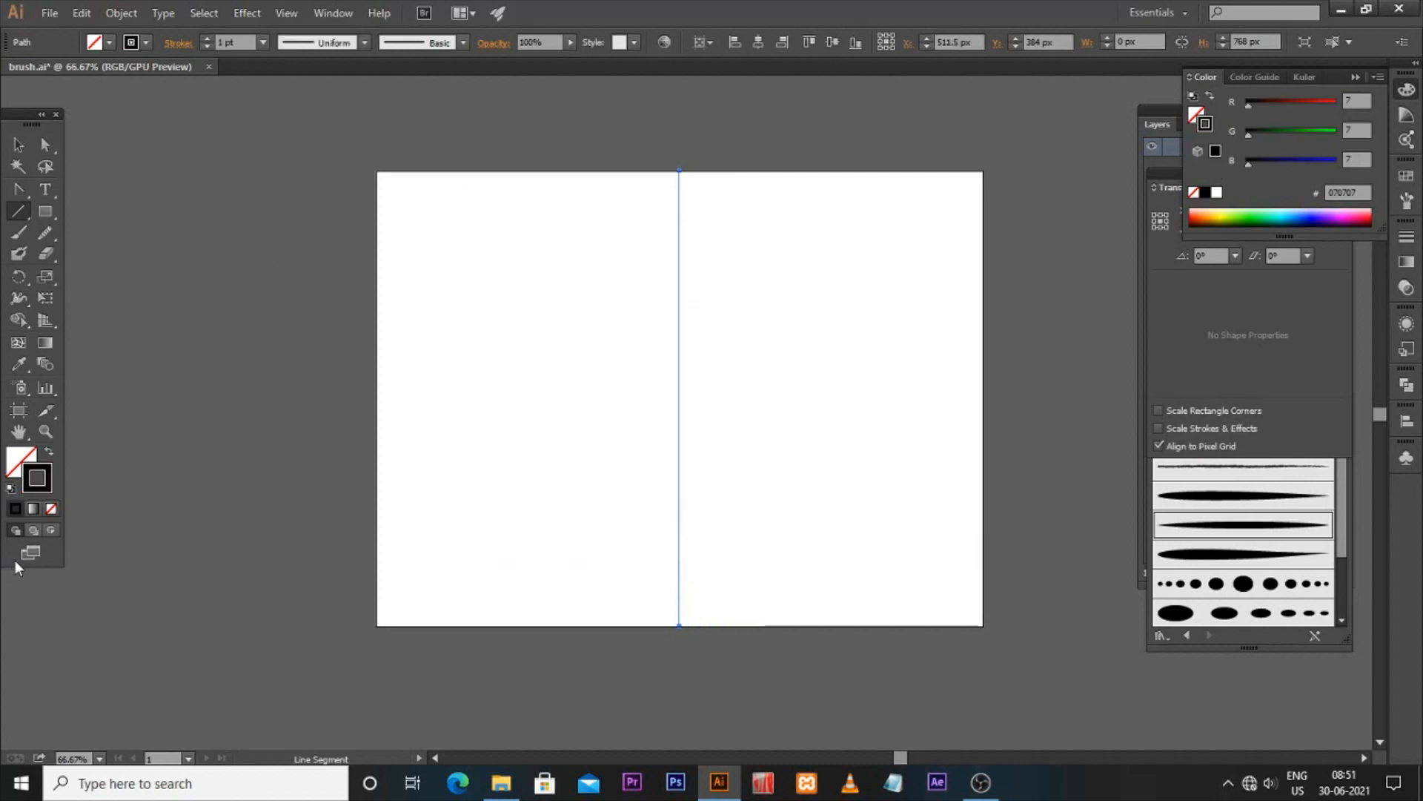
left_click(207, 39)
Centre the vertical line horizontally on the artboard and deselect it
left_click(19, 144)
left_click(718, 349)
left_click(679, 256)
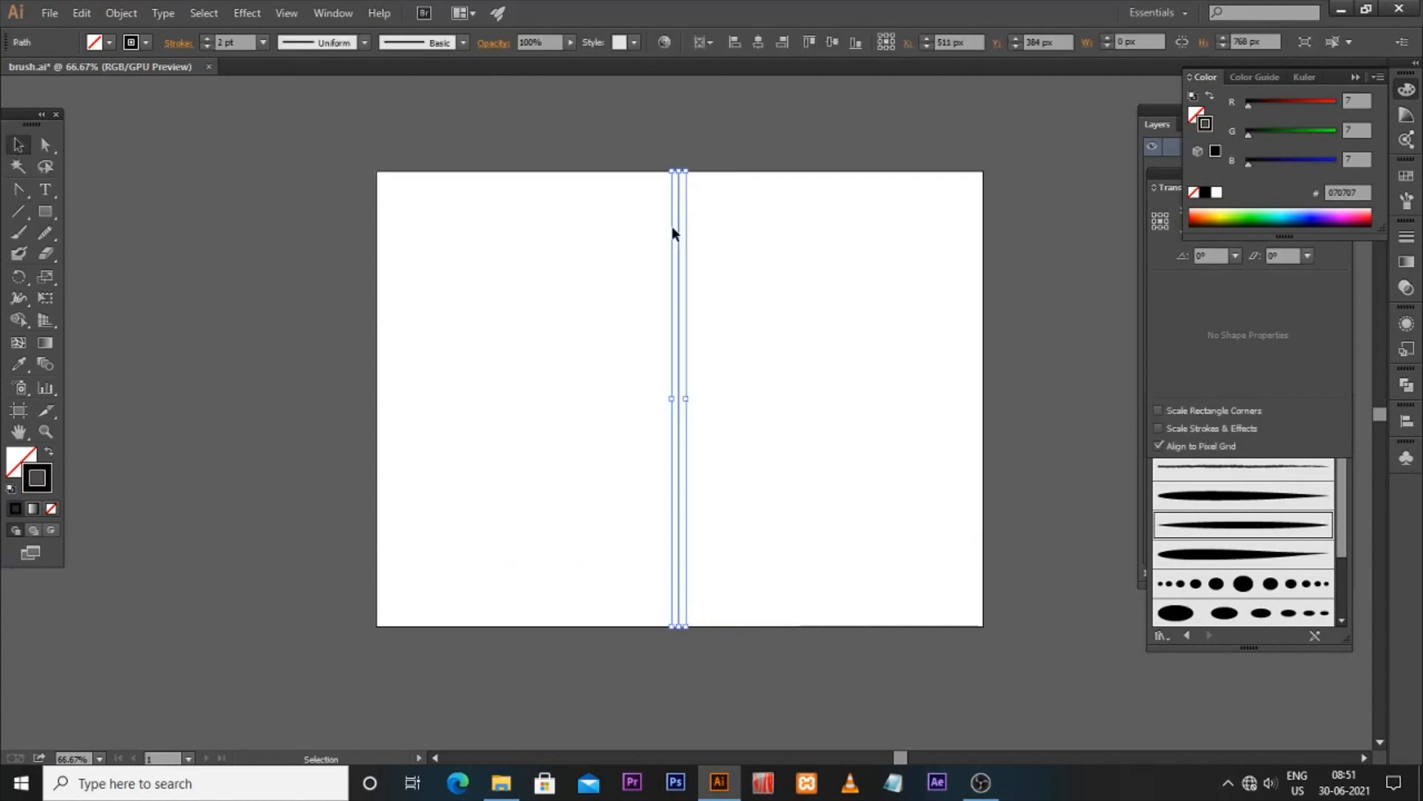
left_click(758, 46)
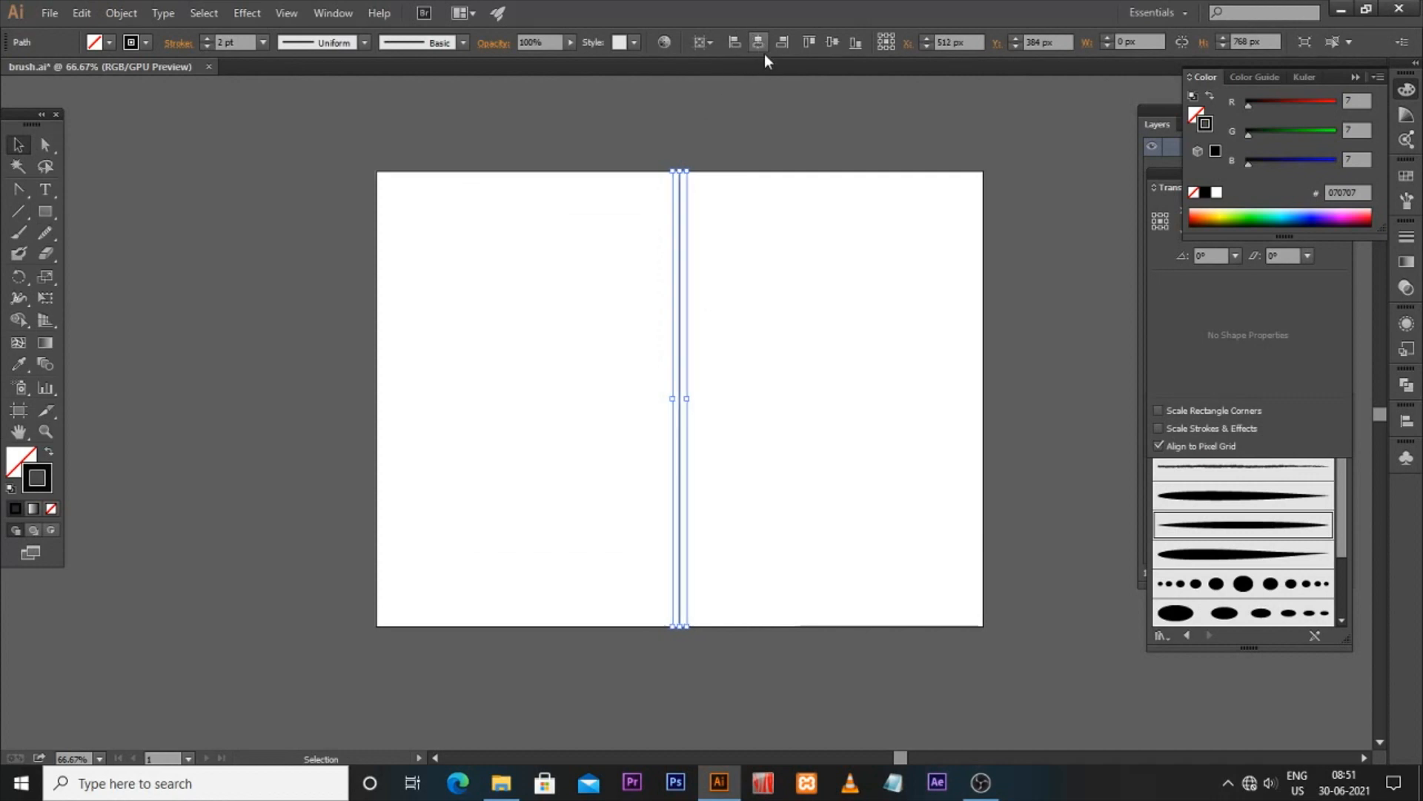
left_click(768, 298)
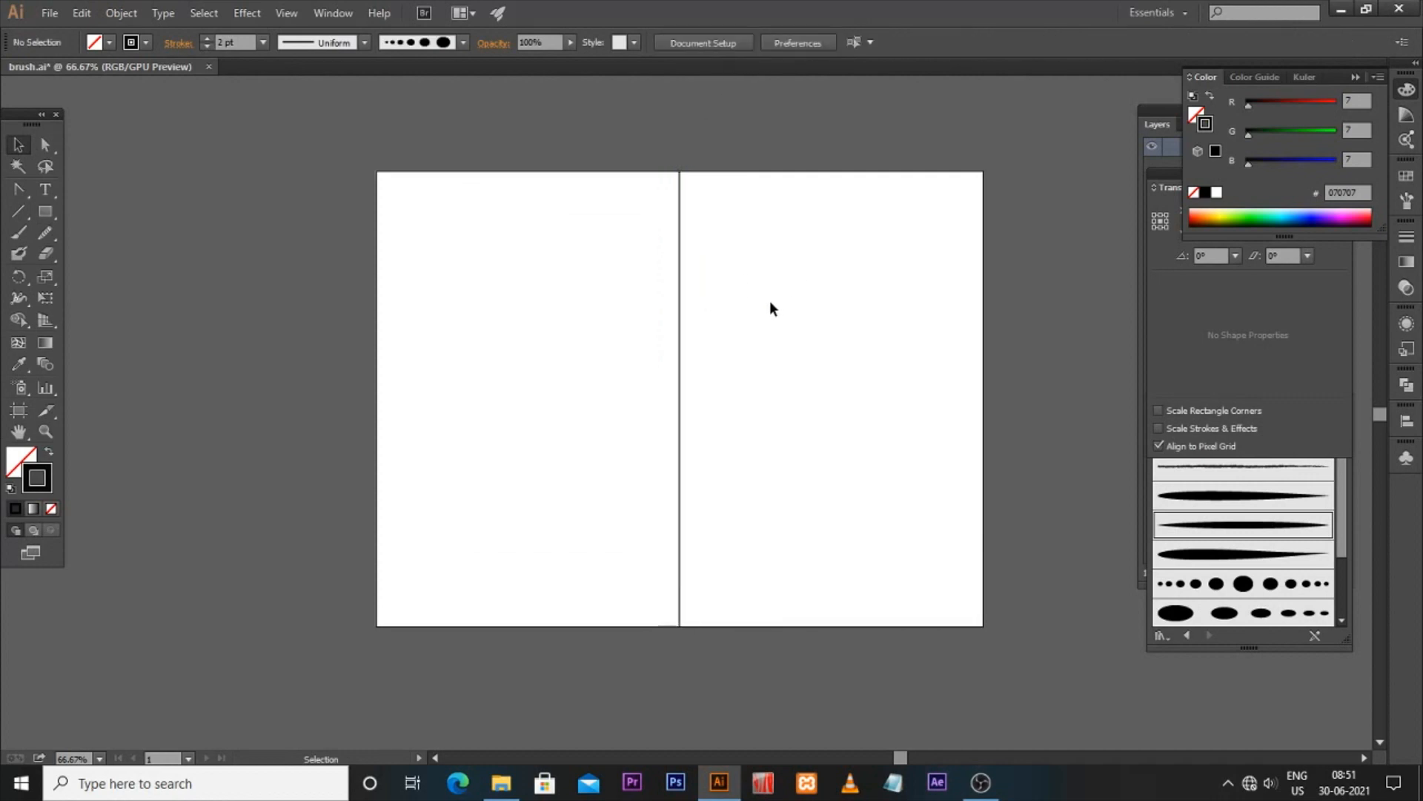
Paint an S-shaped stroke about 204 px wide and 48 px high just right of the line with the first teardrop brush
left_click_drag(575, 395, 726, 453)
left_click(398, 224)
left_click(18, 232)
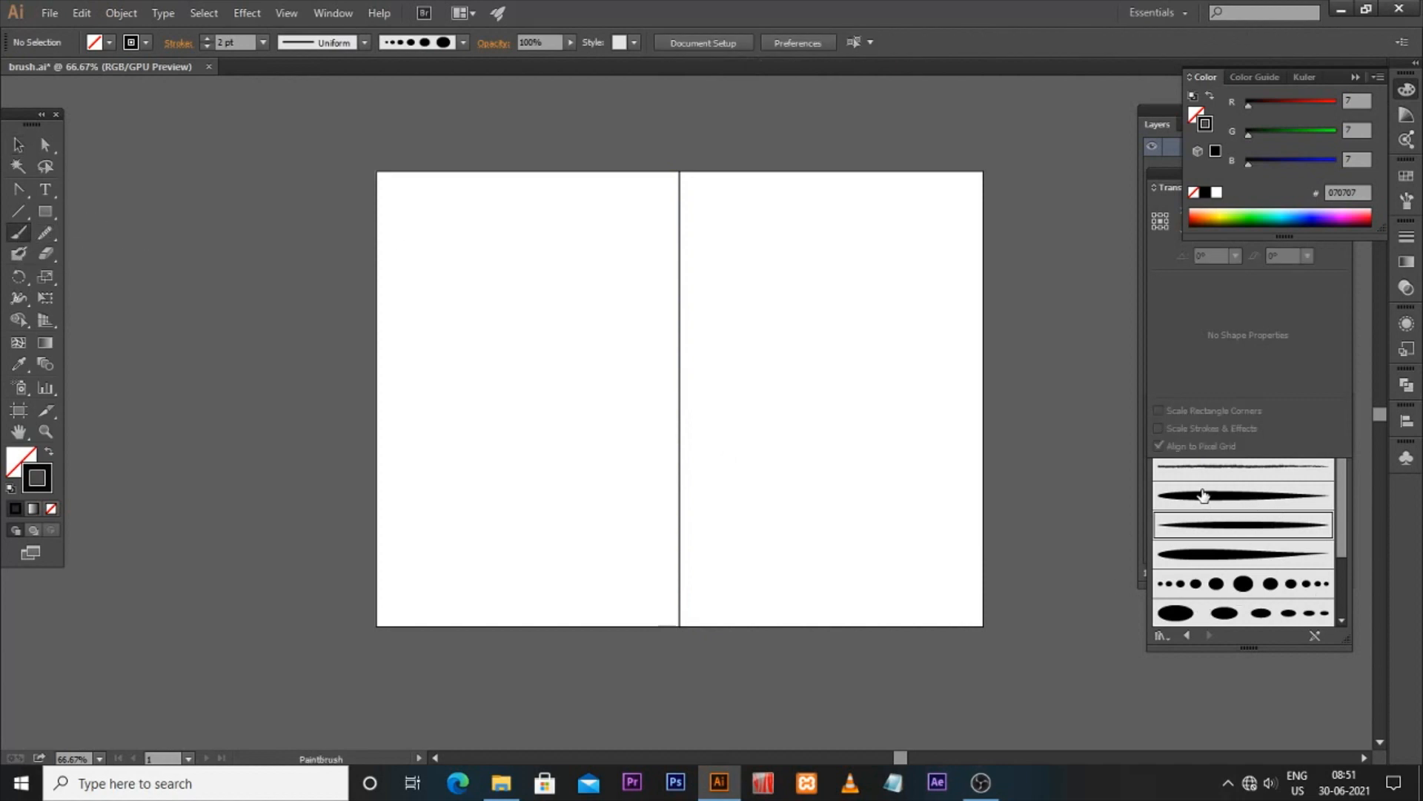
left_click(1203, 495)
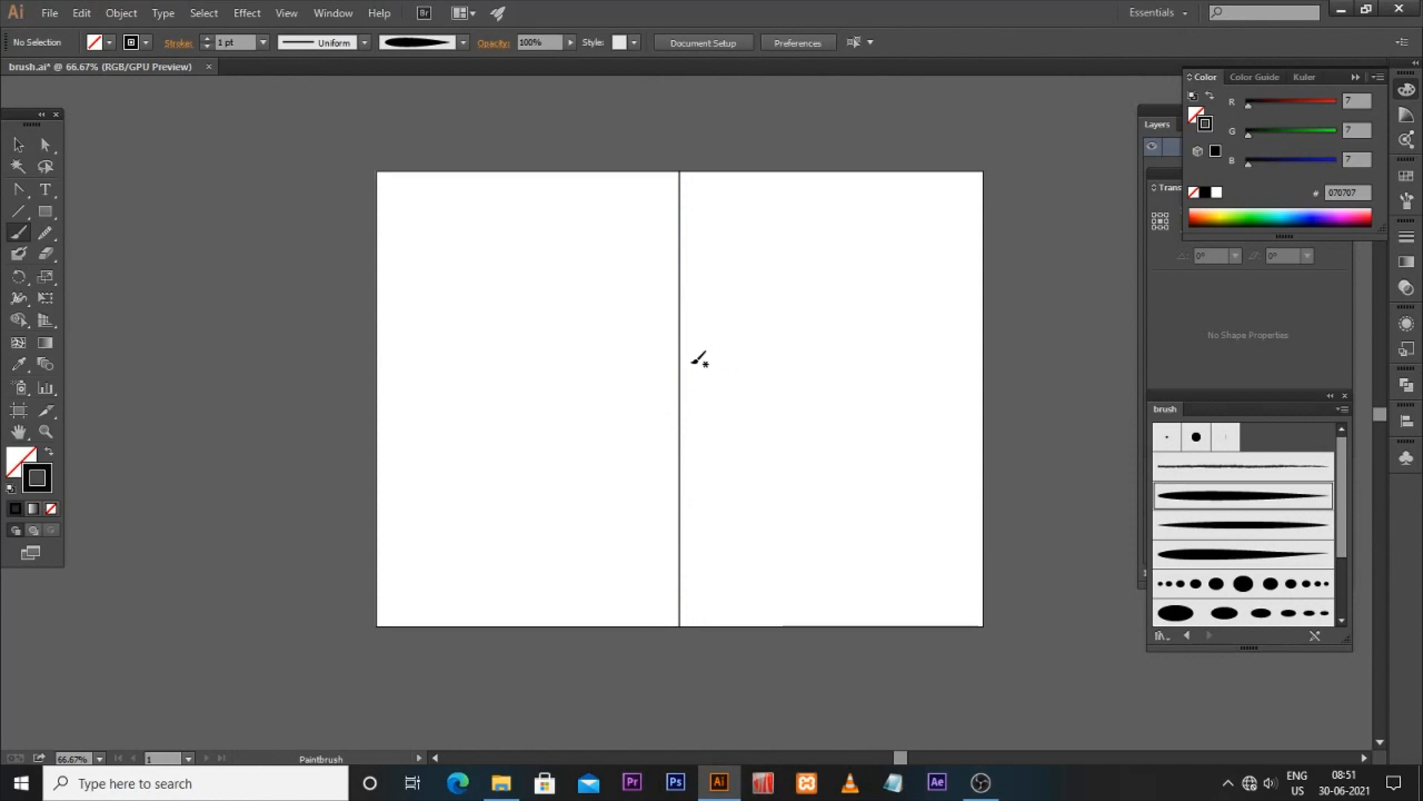
mouse_move(724, 364)
left_mouse_down()
mouse_move(776, 340)
mouse_move(812, 352)
left_mouse_up()
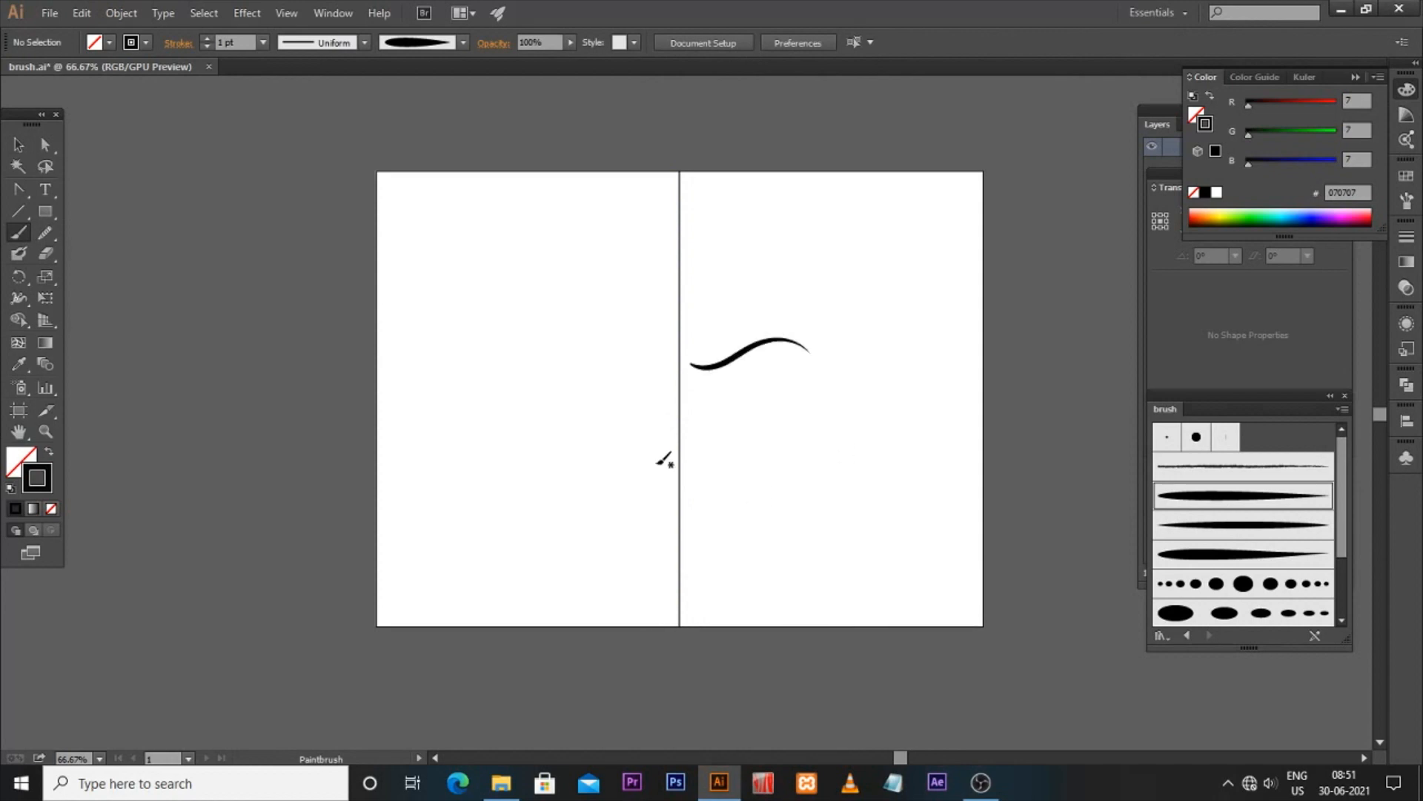
Group the vertical centre line with the S-shaped brush stroke
left_click(19, 144)
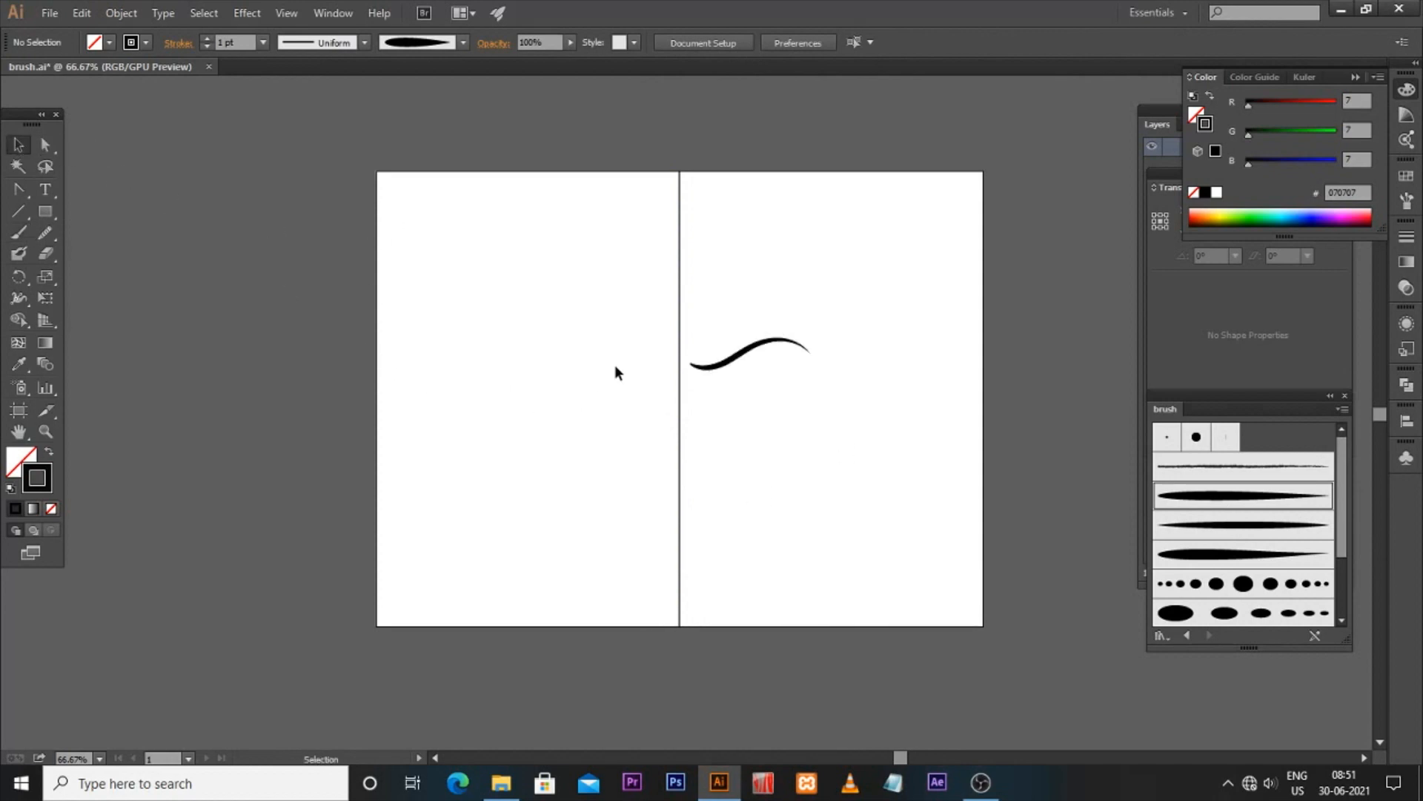
left_click_drag(598, 296, 722, 375)
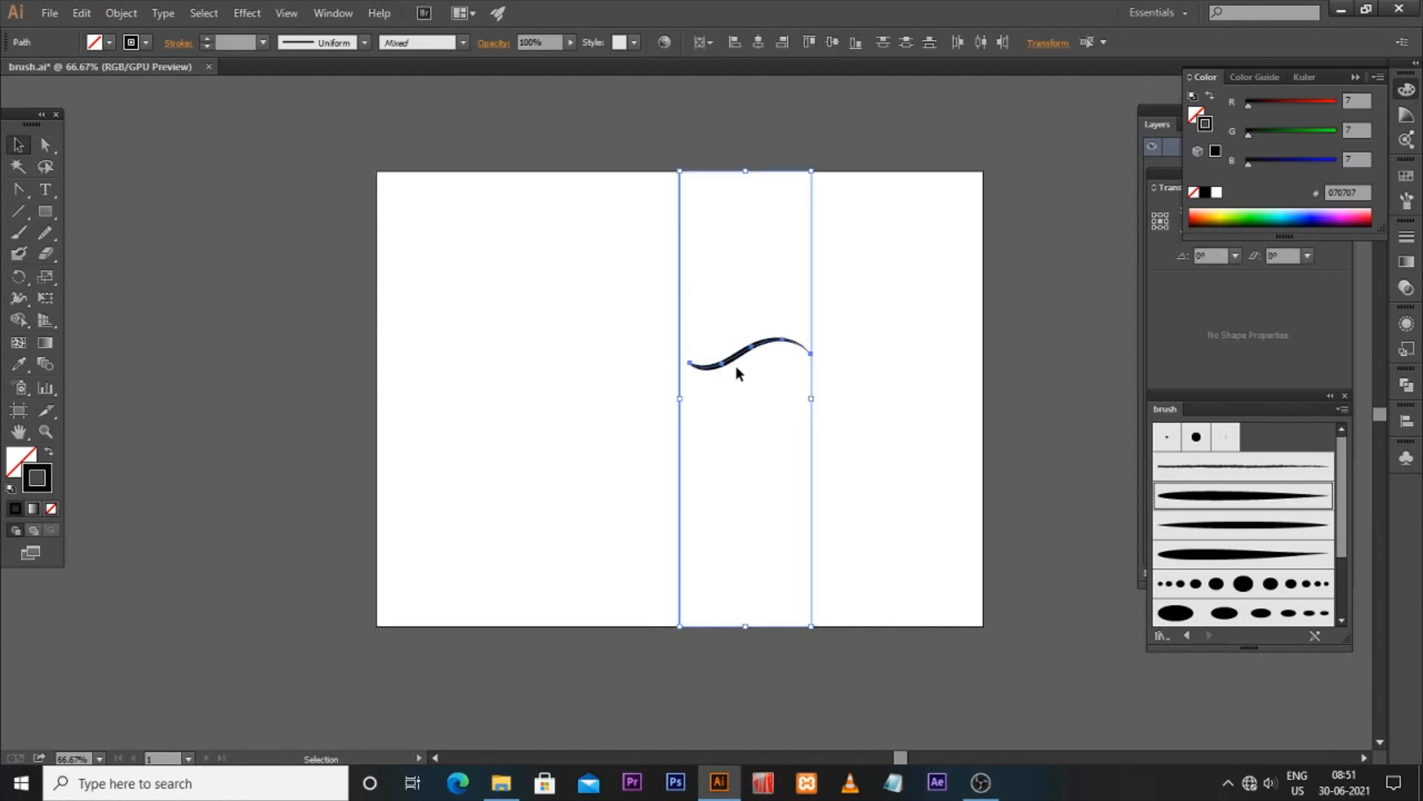
key("a")
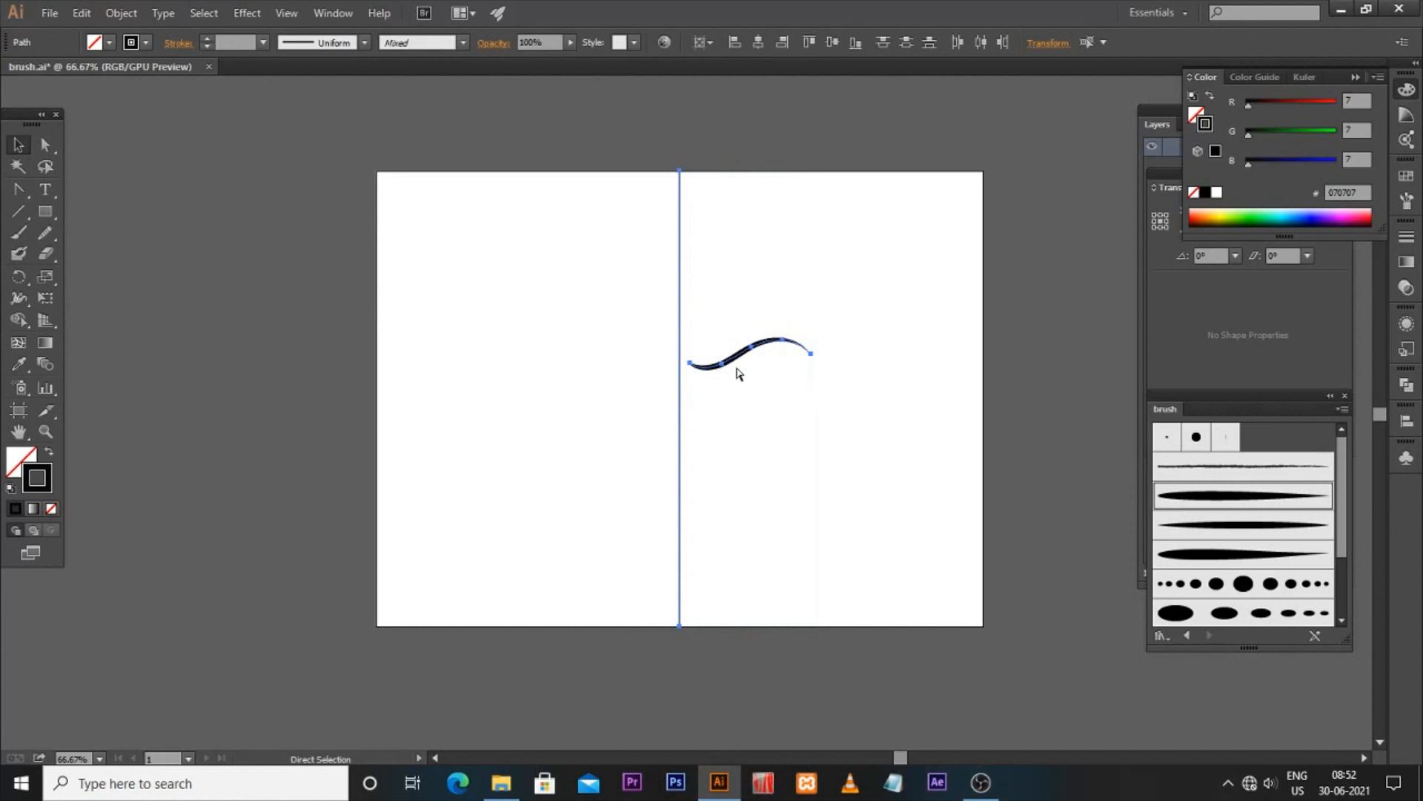
key("v")
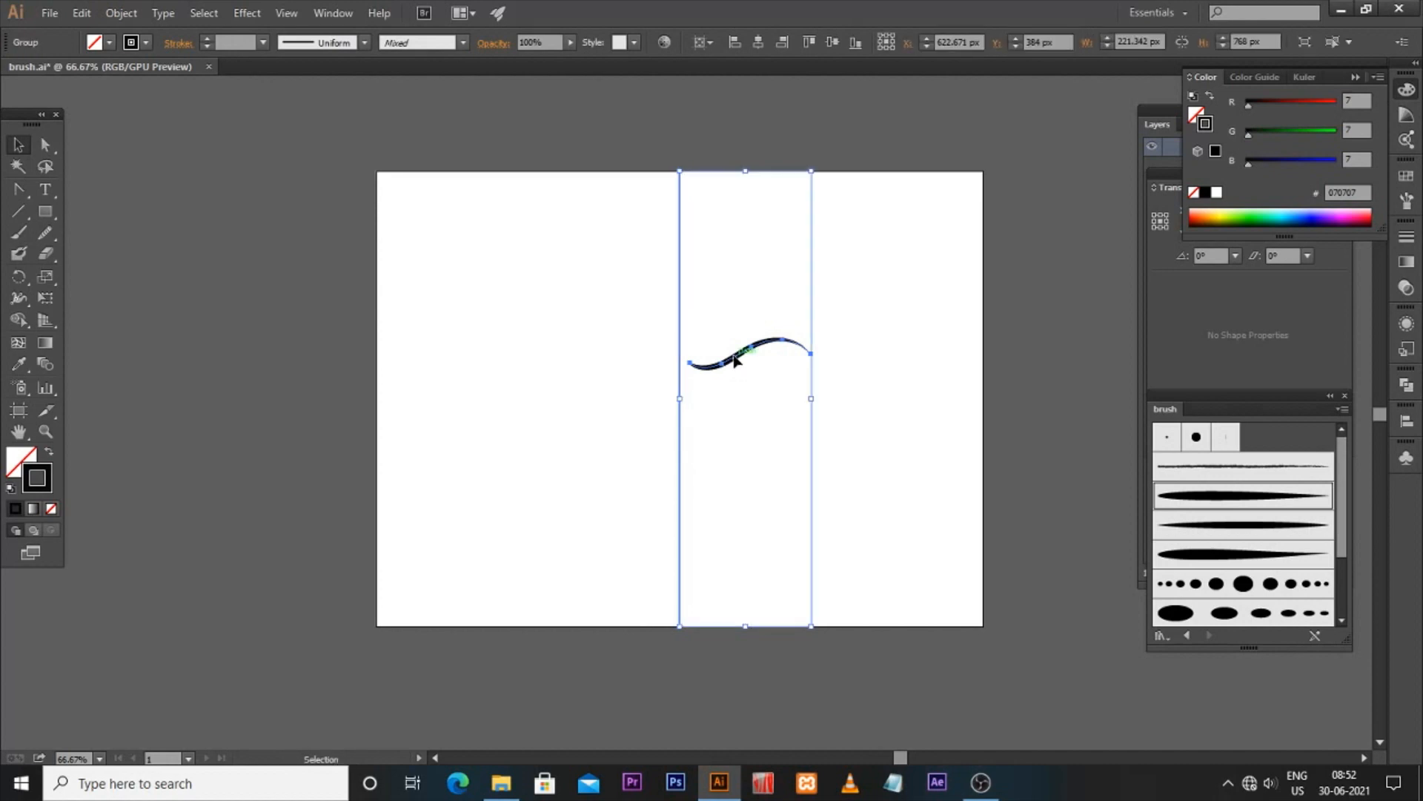
left_click(733, 361)
right_click(736, 363)
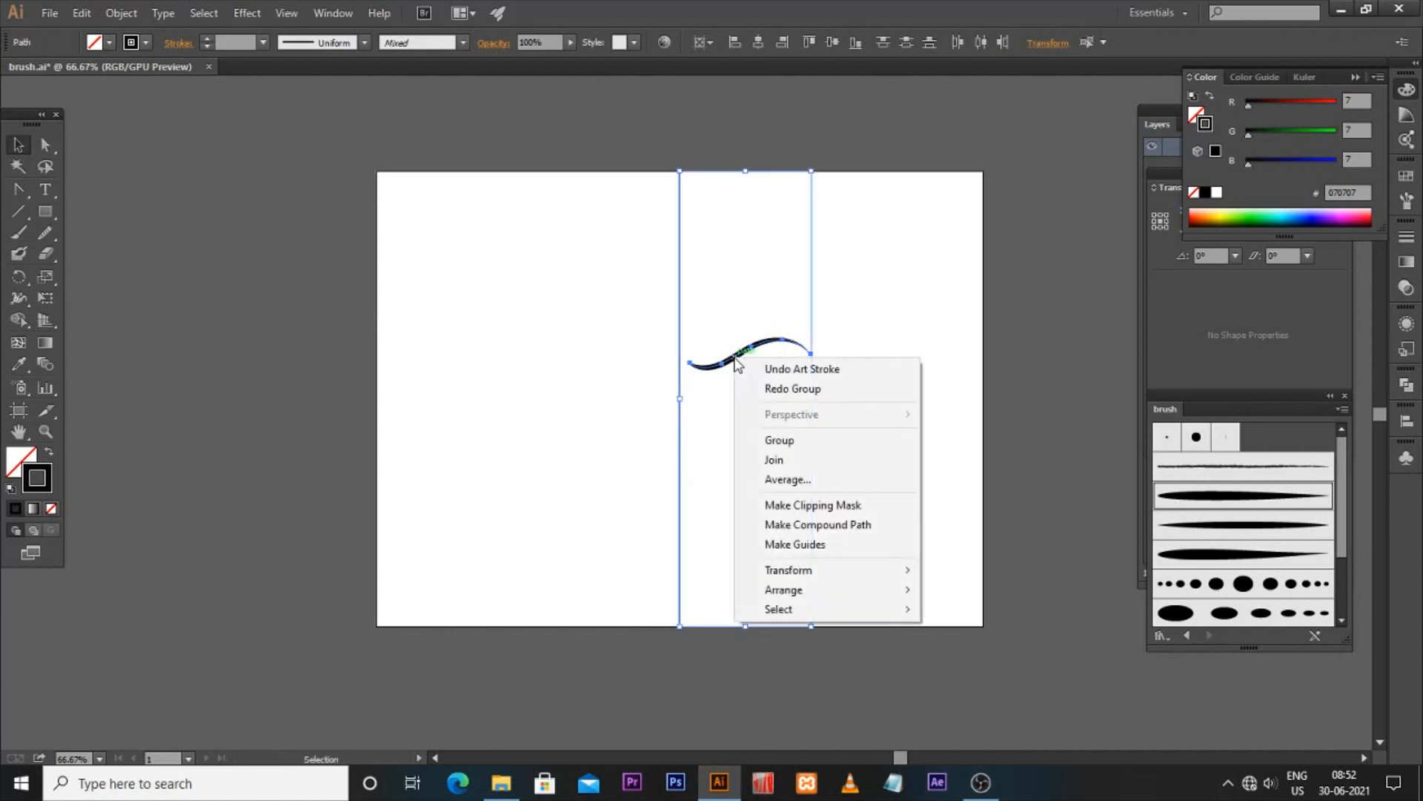
left_click(779, 440)
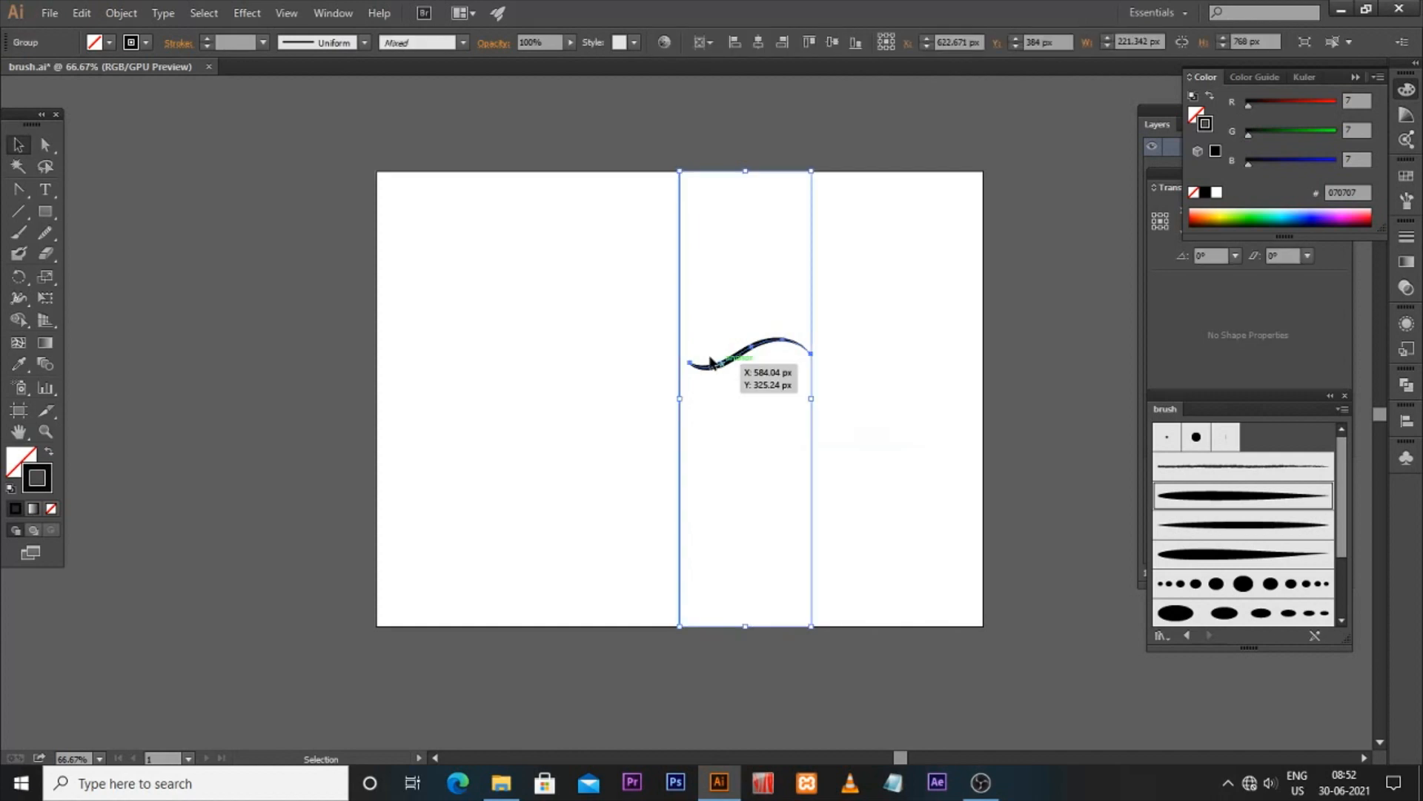
Apply a Transform effect to the group with 1 copy, Reflect X and the middle-left reference point
left_click(247, 13)
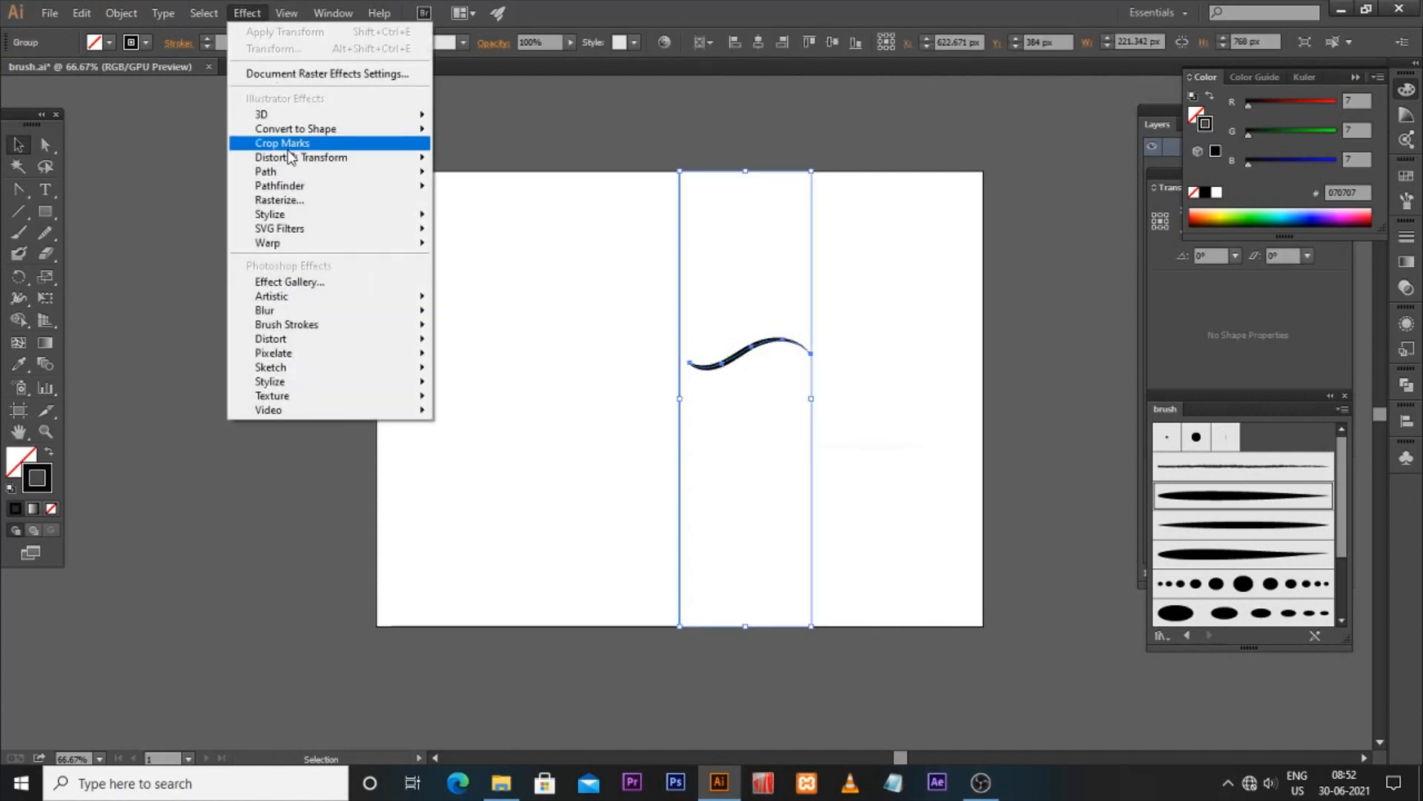
mouse_move(294, 167)
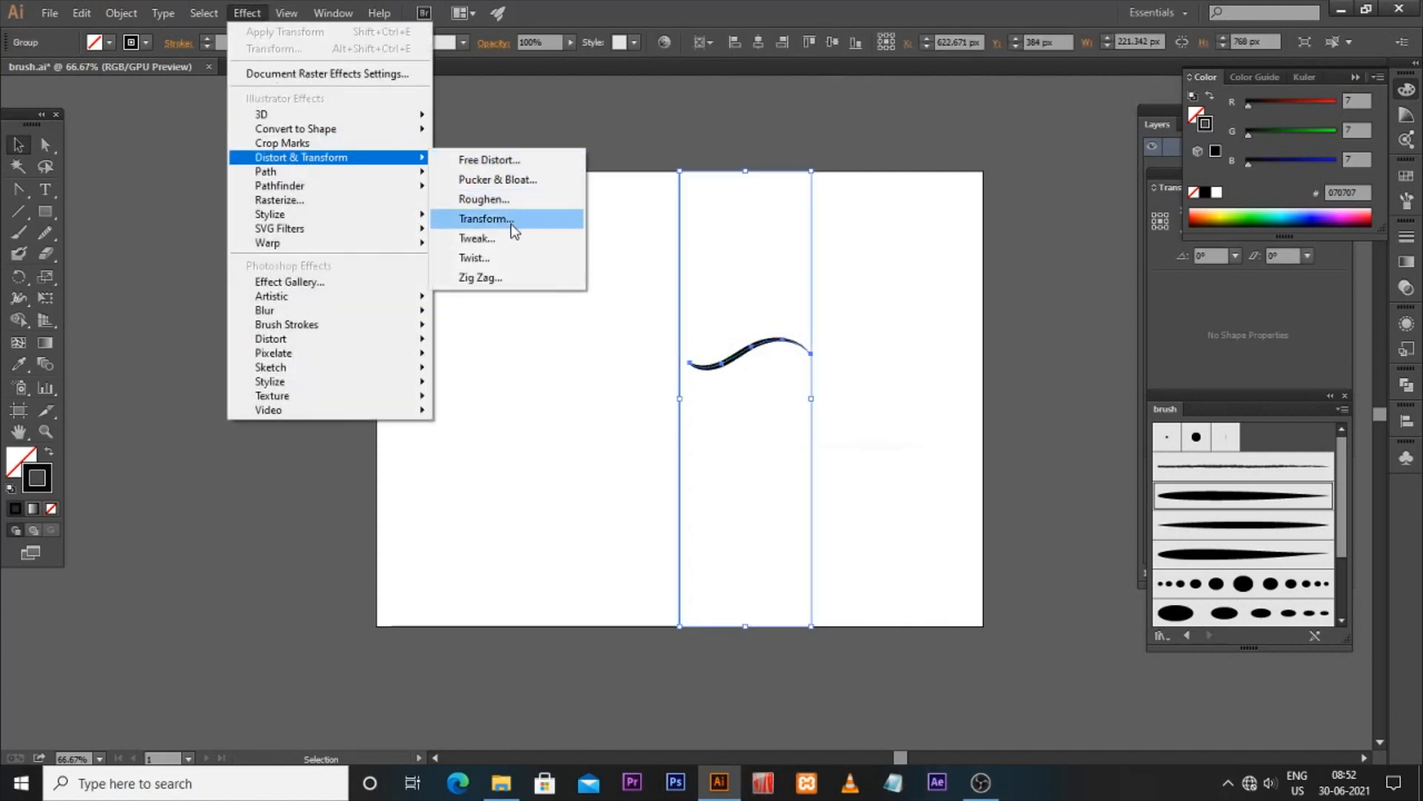
left_click(510, 224)
left_click(153, 595)
left_click(293, 542)
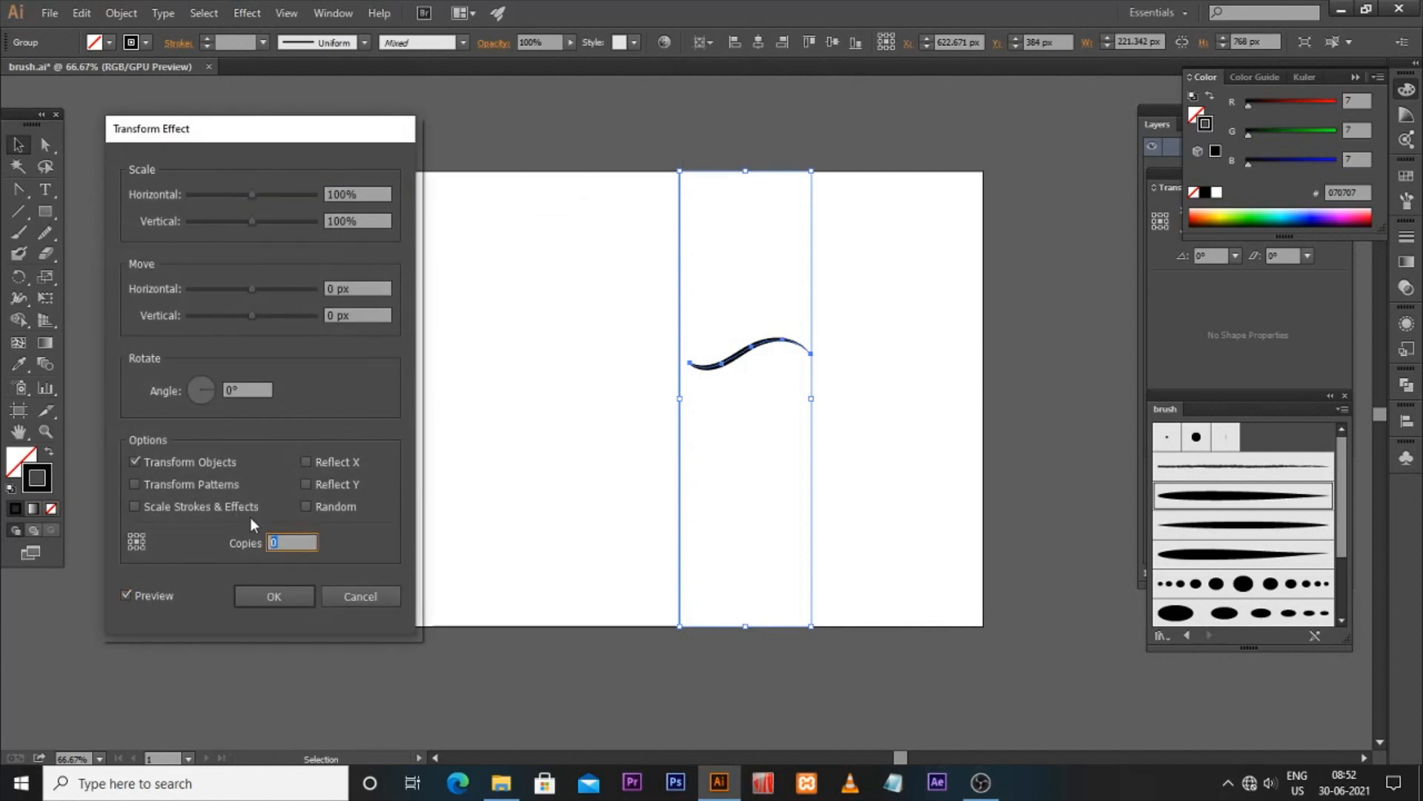
key("Tab")
left_click(309, 461)
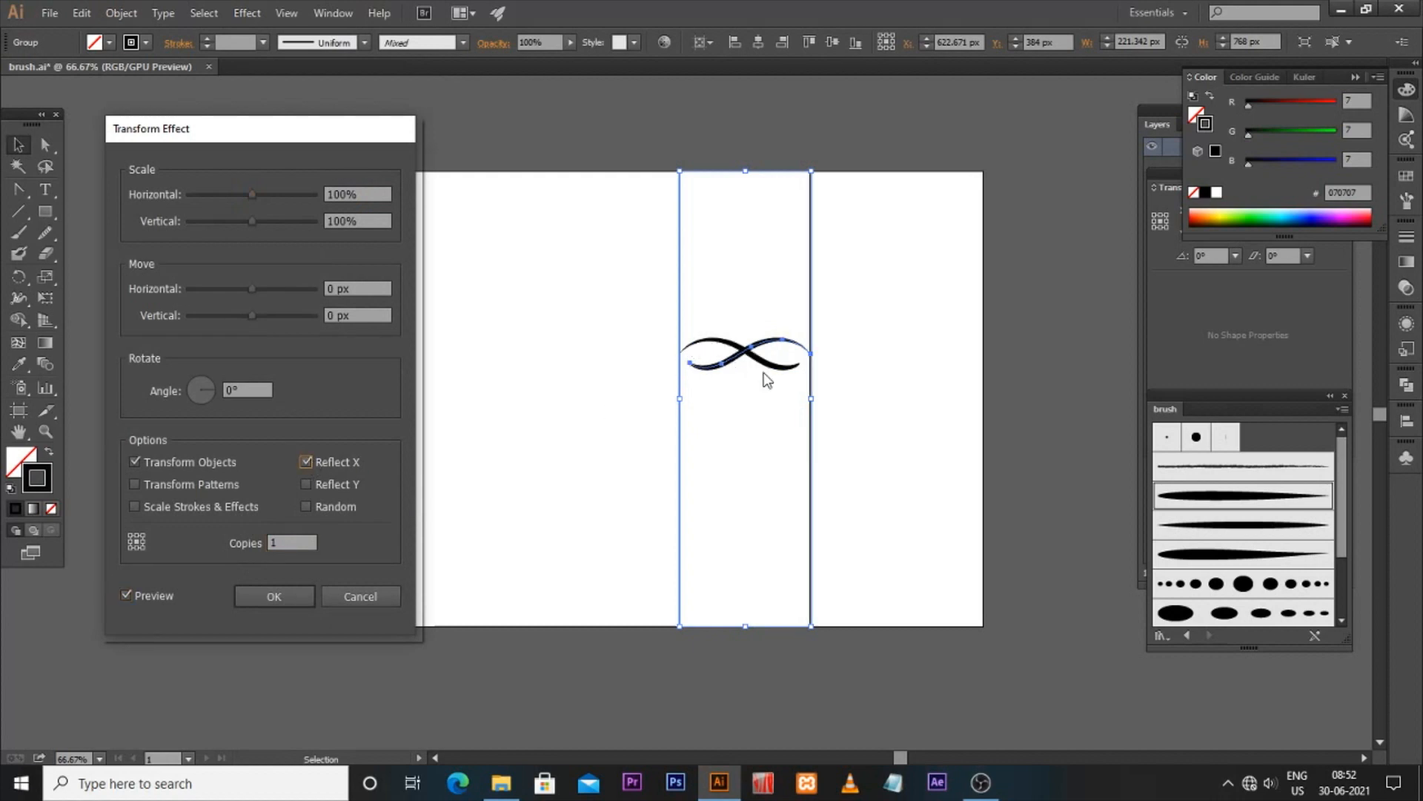
left_click(129, 542)
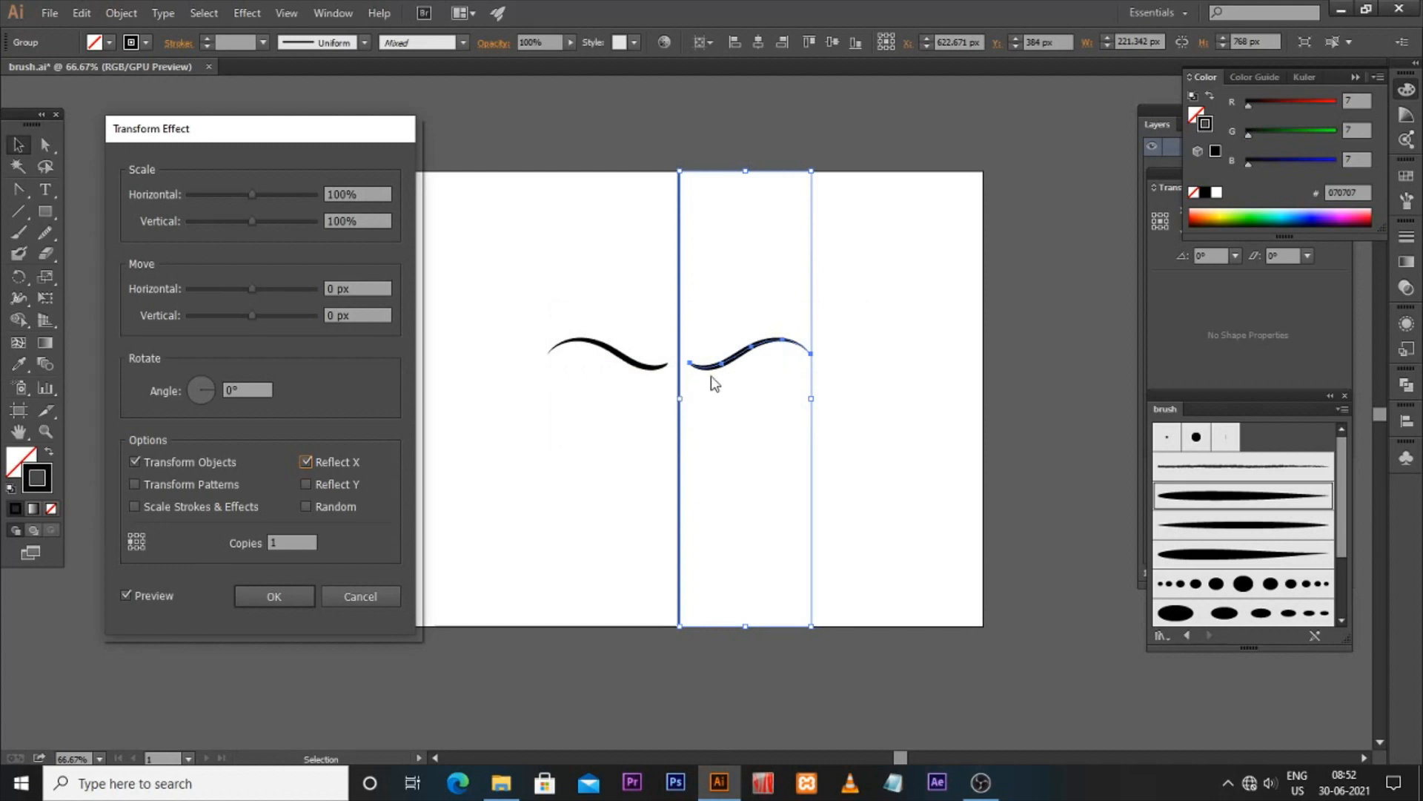
left_click(267, 598)
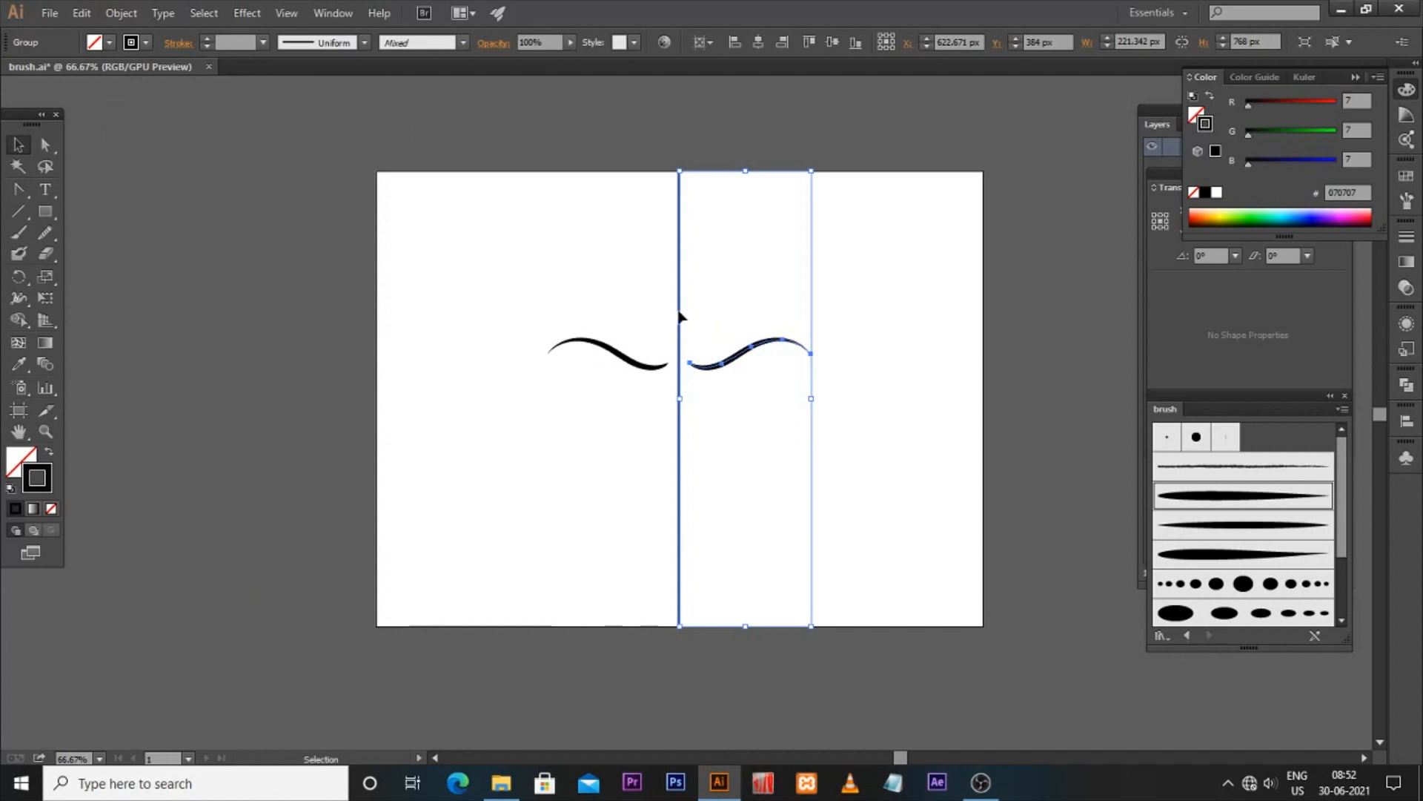
Show the layer list and enter isolation mode on the mirrored group
left_click(837, 359)
left_click(721, 366)
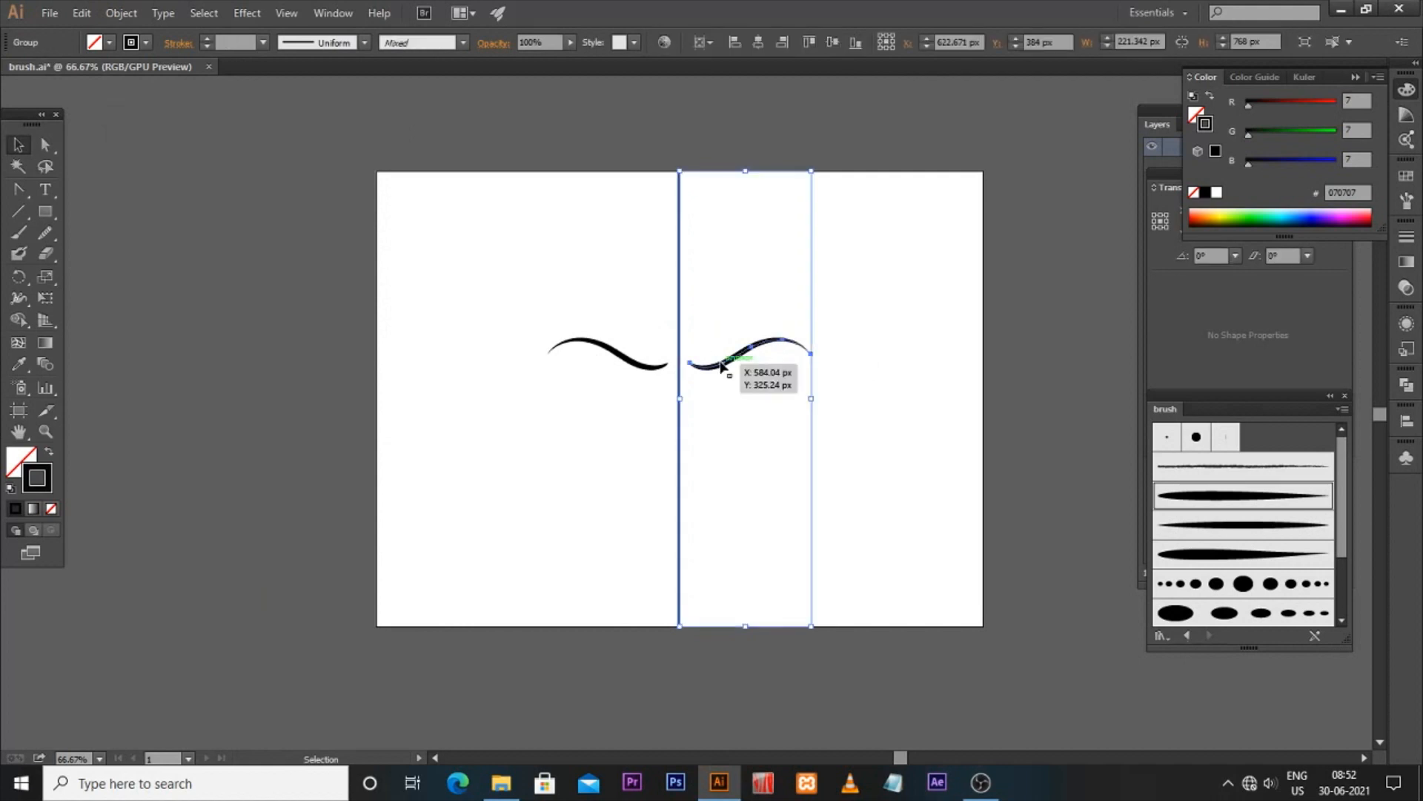
key("F7")
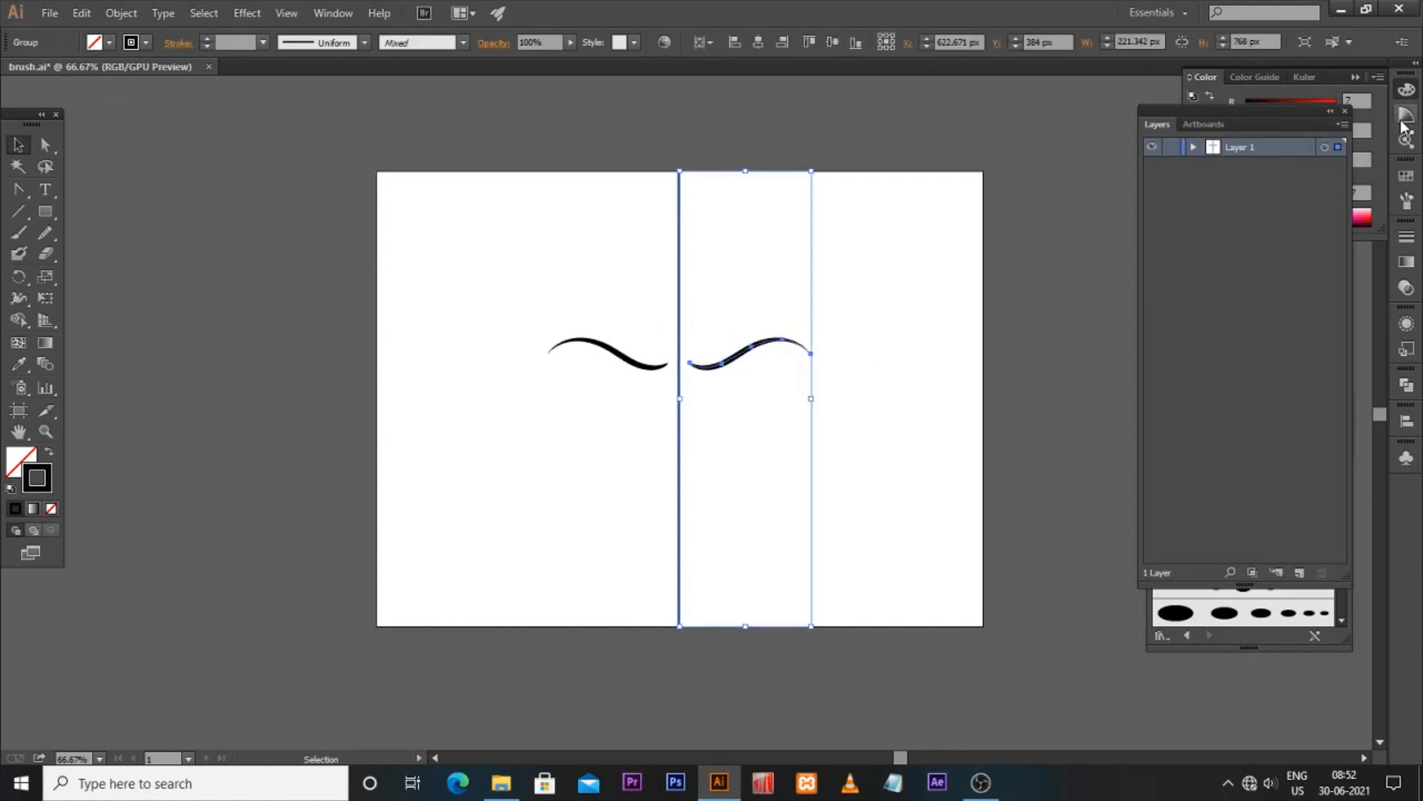
double_click(708, 367)
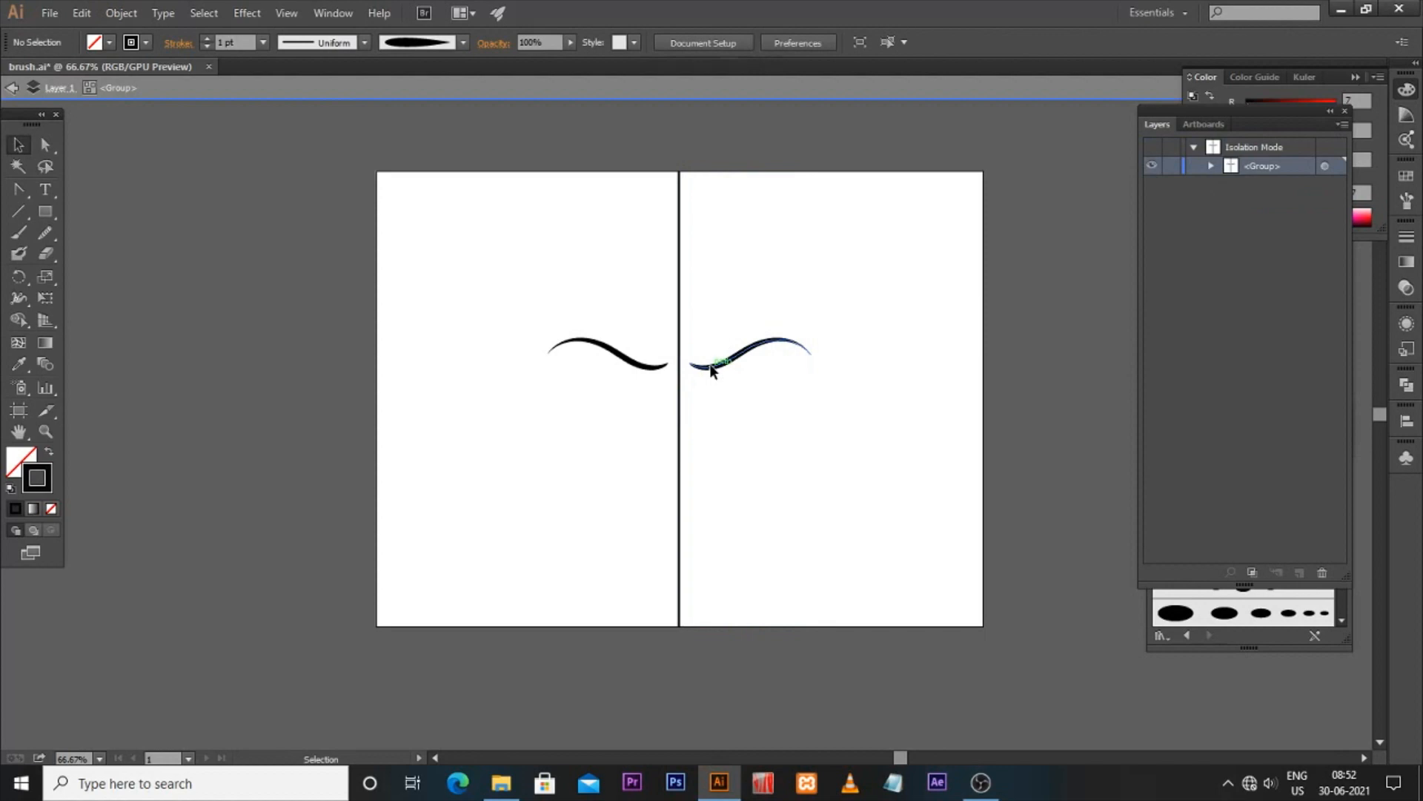
left_click(710, 363)
key("ctrl+plus")
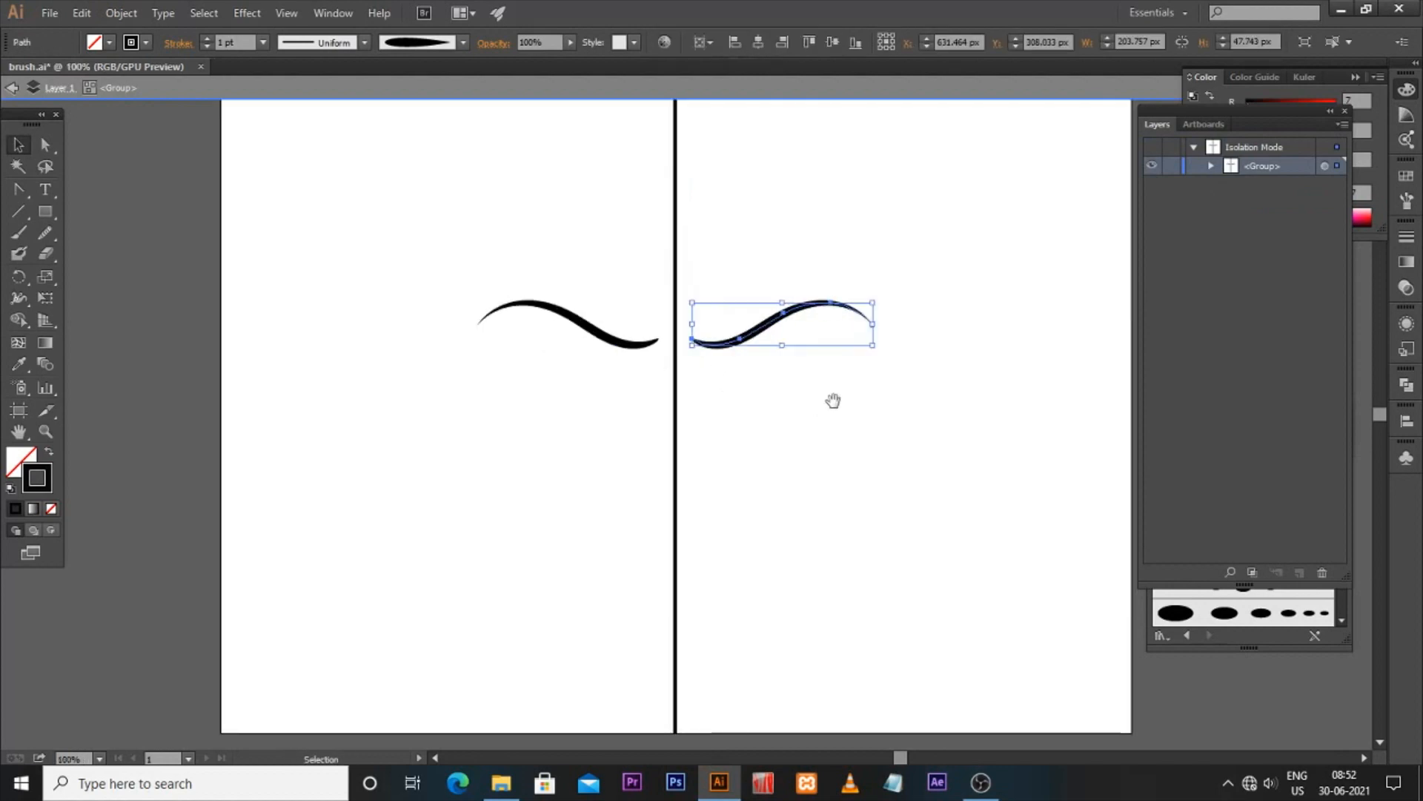
left_click_drag(833, 401, 702, 430)
Paint a small hook and a short curve below the S-shaped stroke, plus another curve above it, right of the centre line
left_click(19, 232)
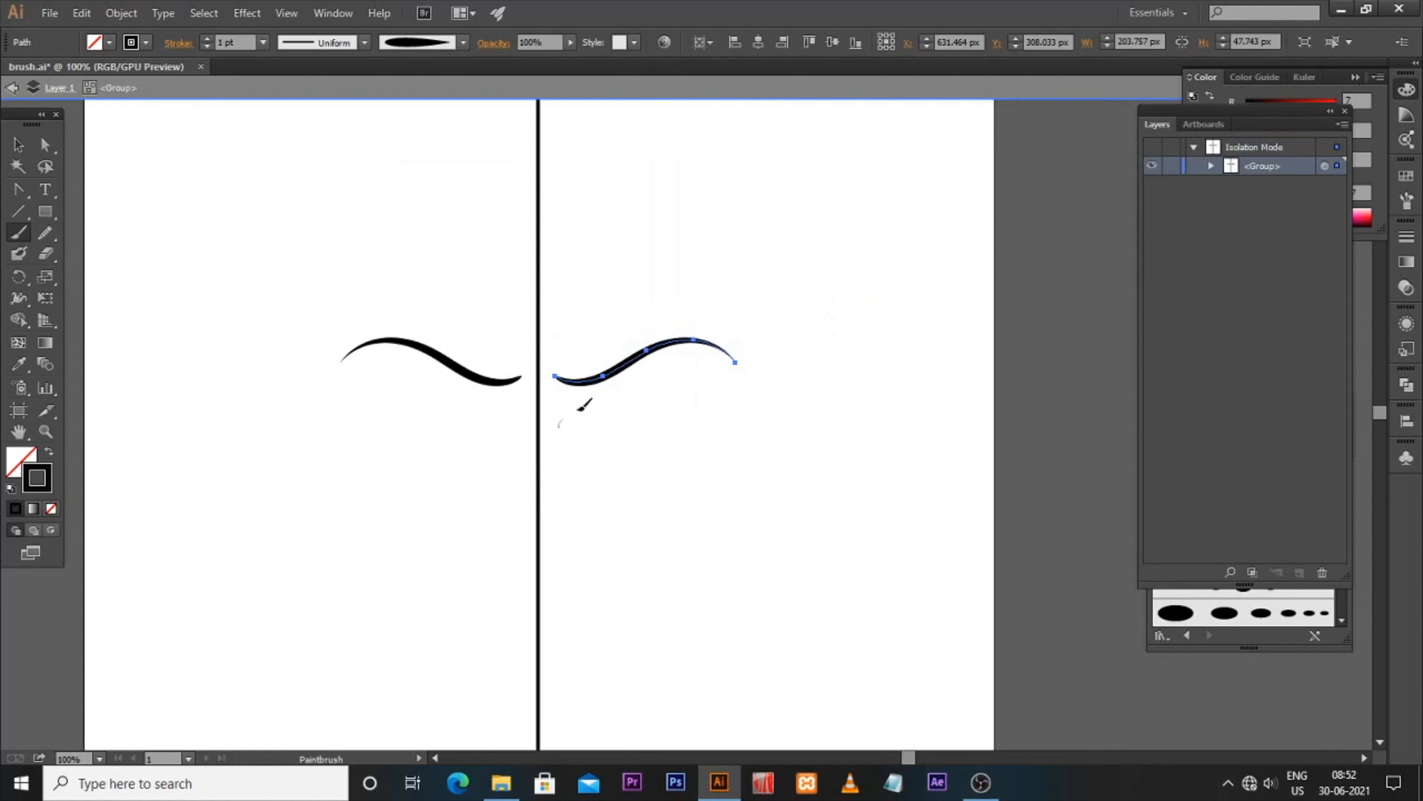
left_click_drag(567, 447, 571, 447)
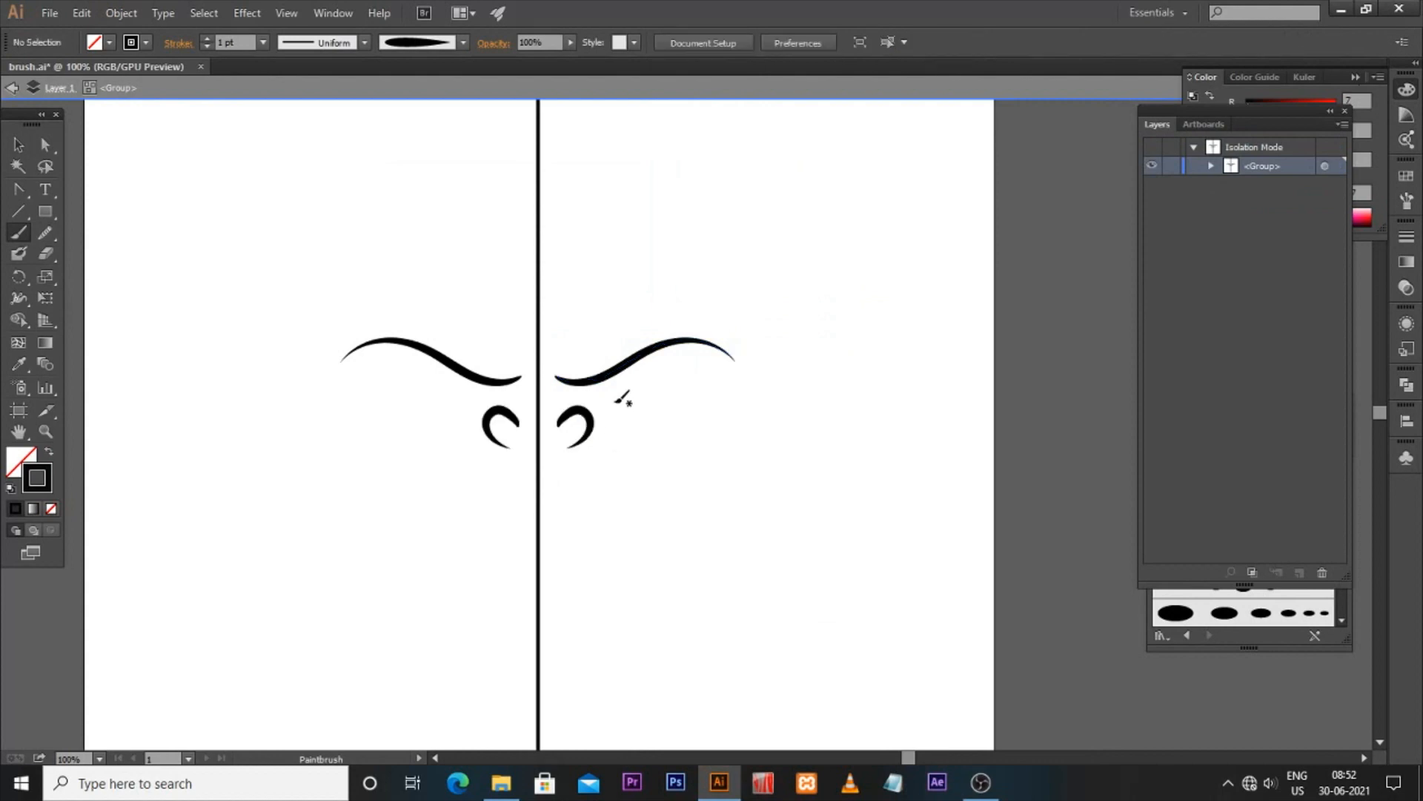
left_click_drag(687, 372, 690, 370)
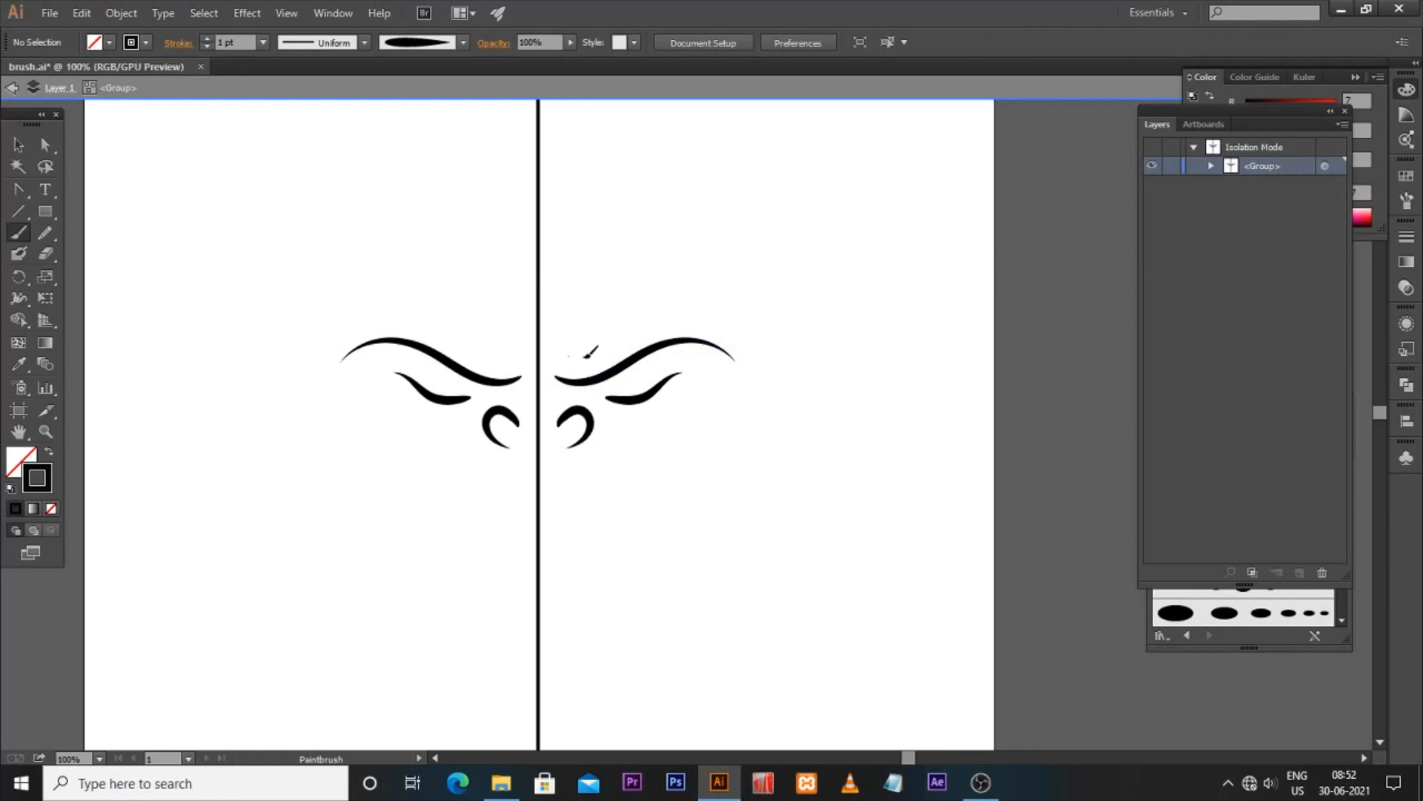
left_click_drag(655, 325, 656, 324)
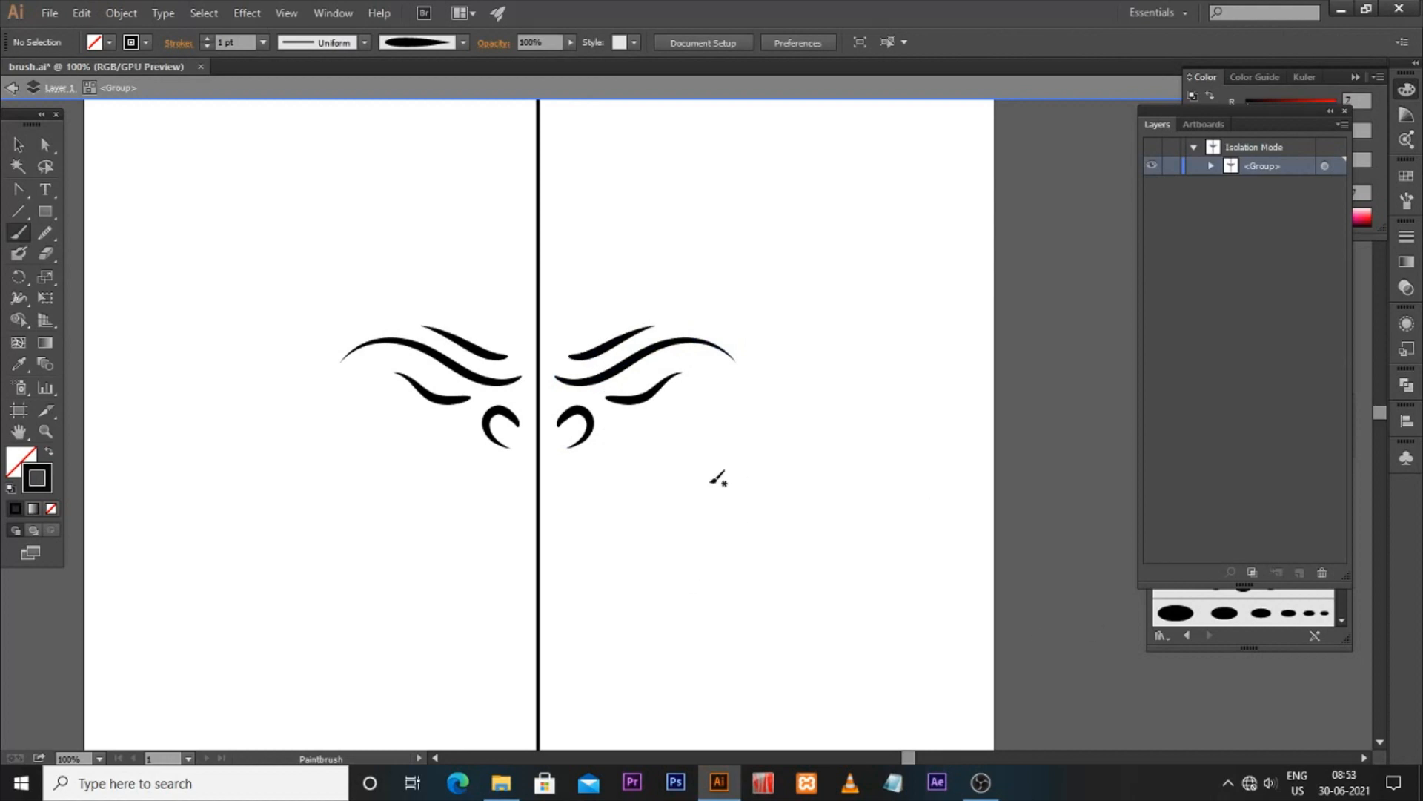
Paint a curved stroke cupping the small hook from below with the leaf brush tapered at both ends, replacing the first attempt
left_click(1253, 638)
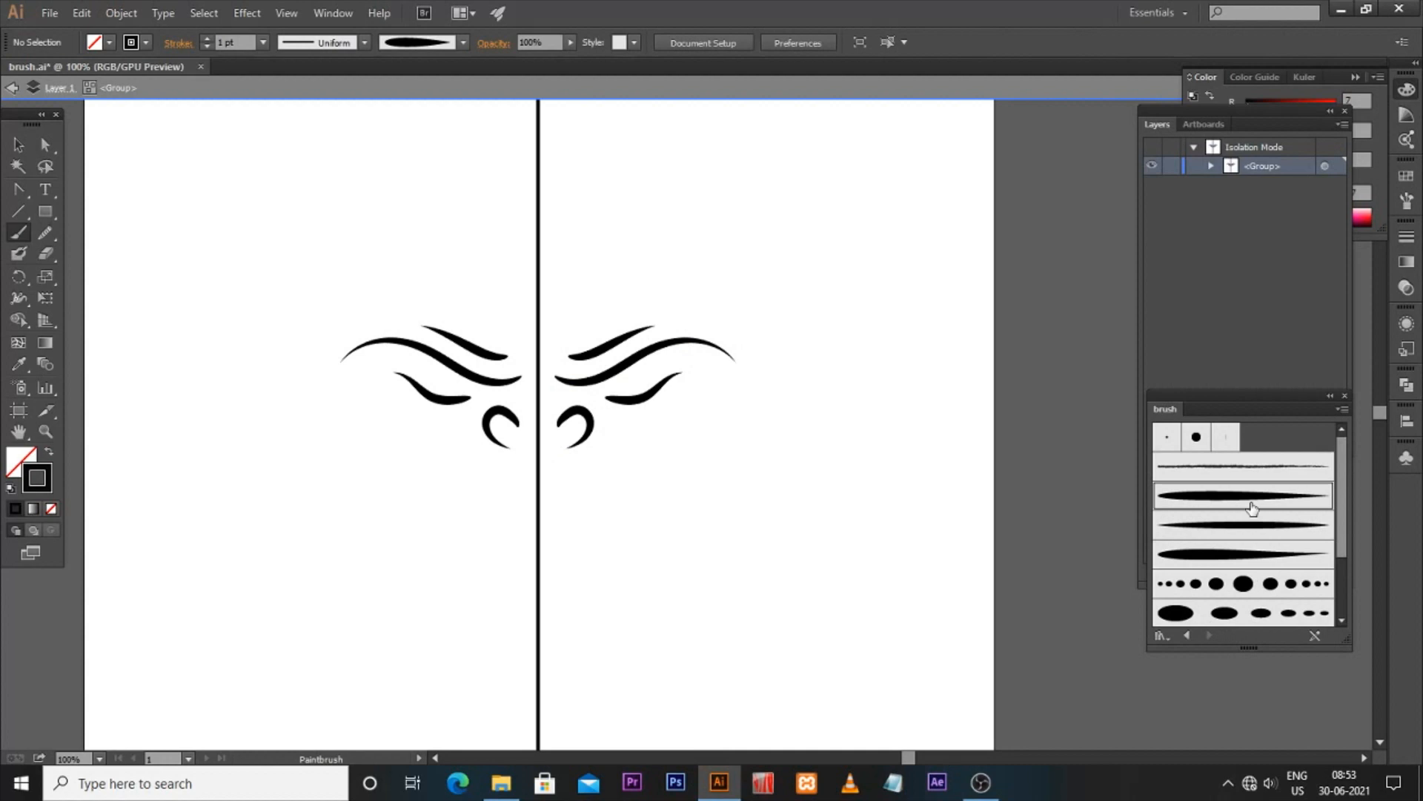
left_click_drag(1229, 405, 1140, 310)
left_click(1147, 432)
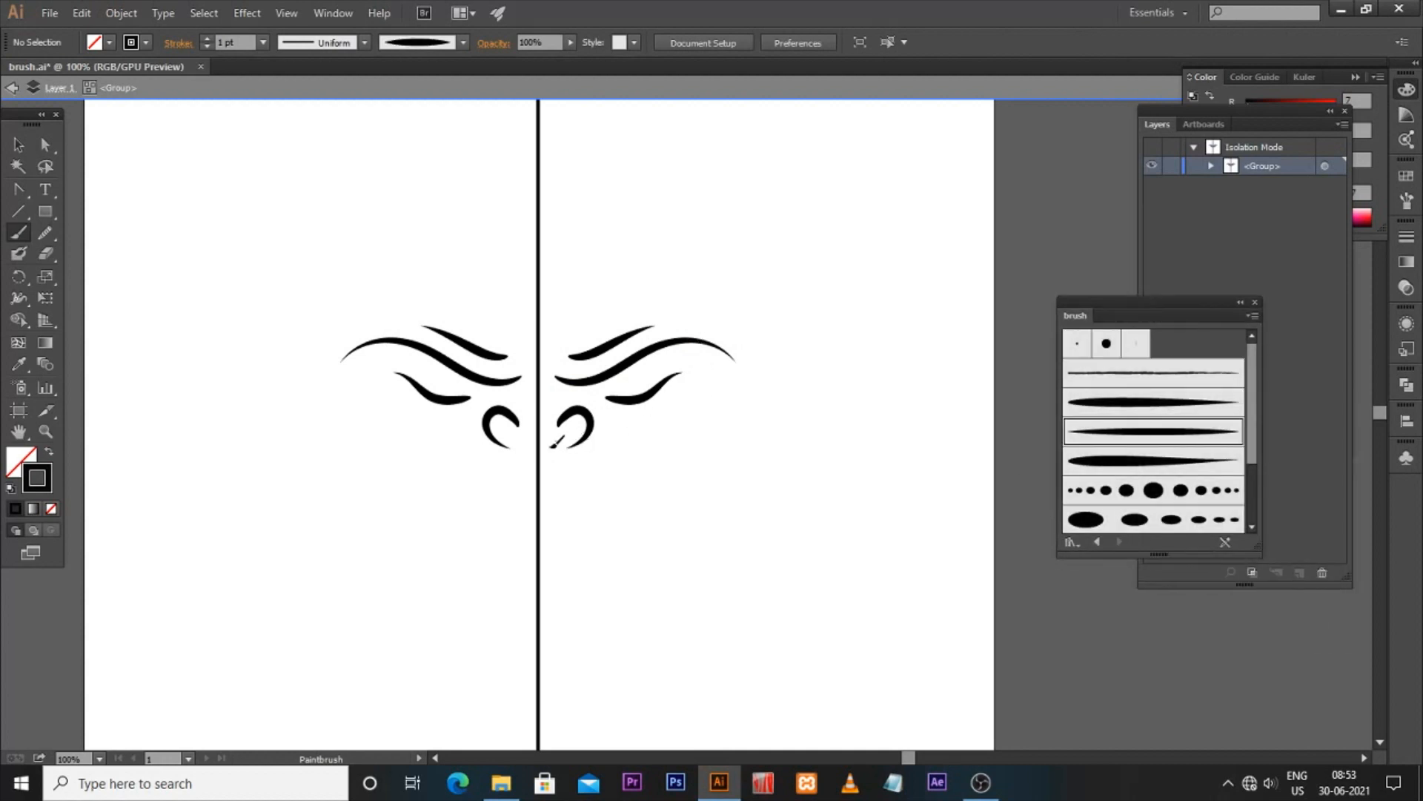
left_click_drag(607, 432, 606, 436)
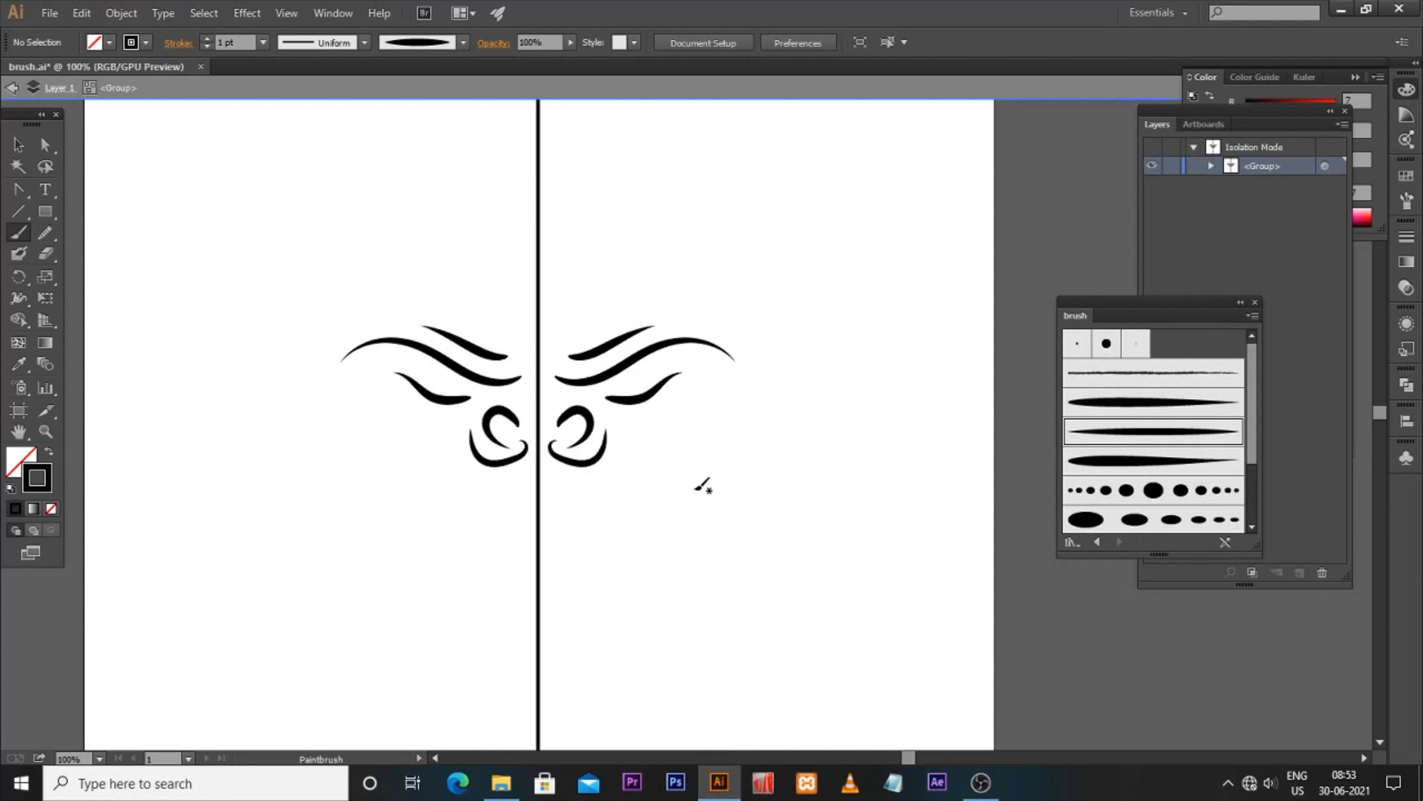
key("ctrl+z")
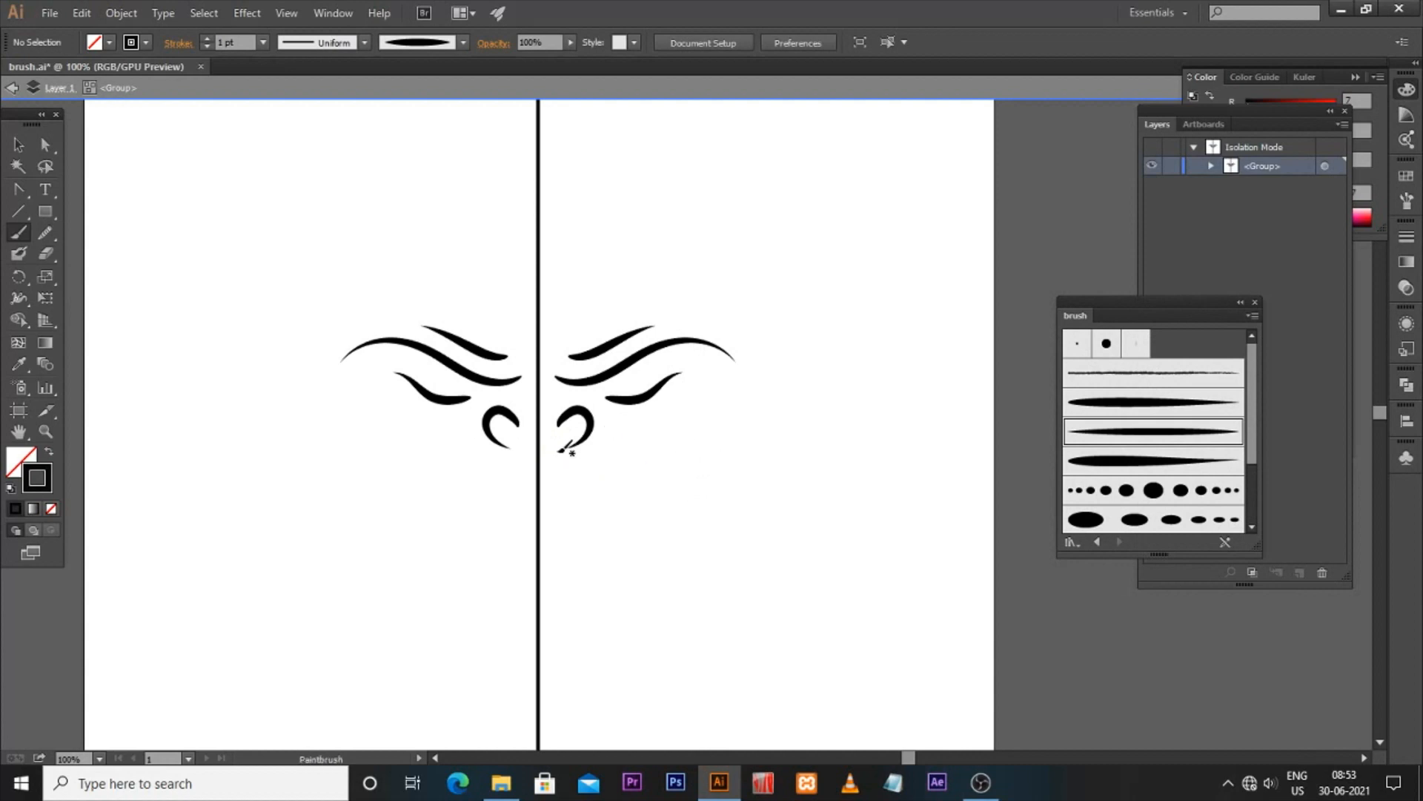
left_click_drag(613, 425, 616, 424)
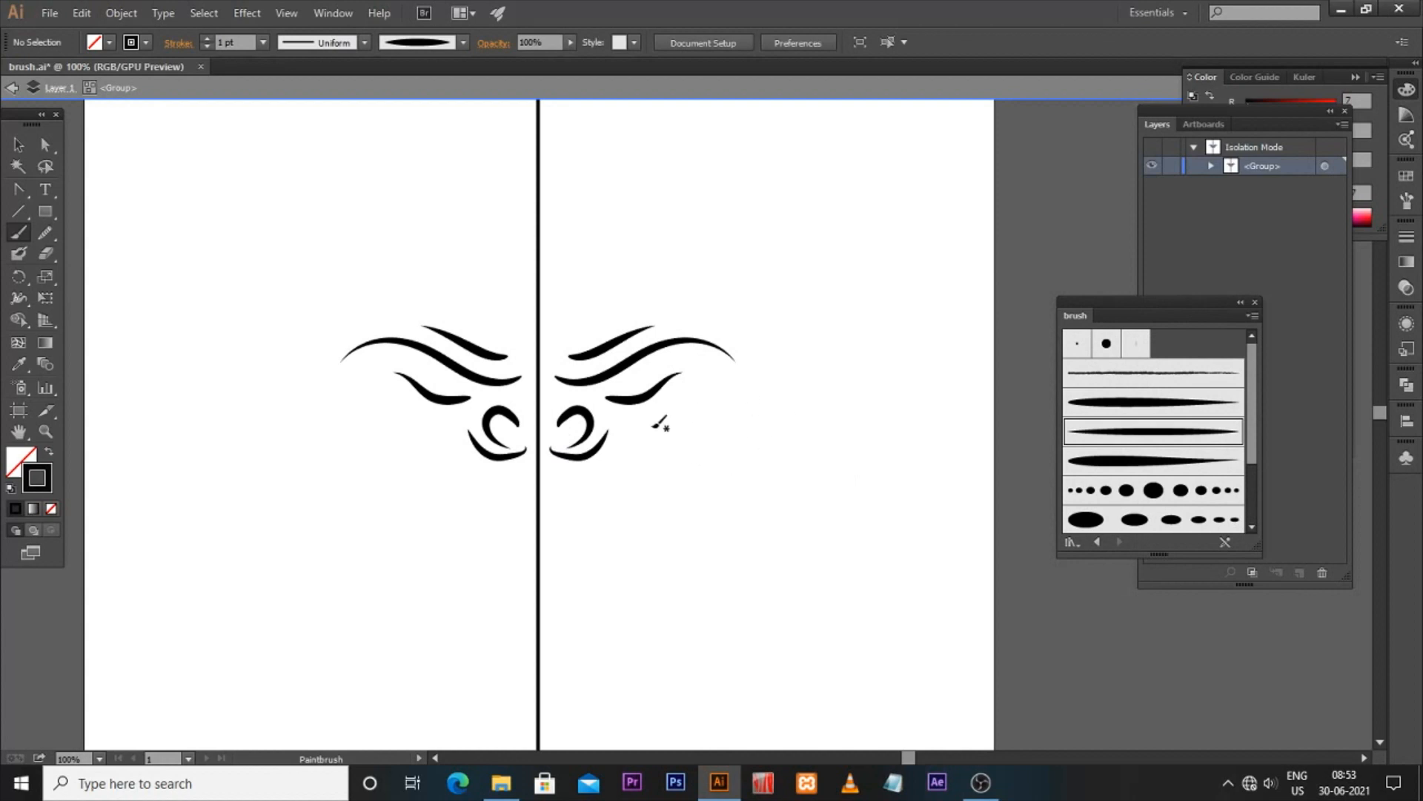
Paint a curve beneath the short outer curve with the leaf brush, then a row of dots beneath it with the brush whose dots taper at both ends
left_click_drag(700, 378, 701, 377)
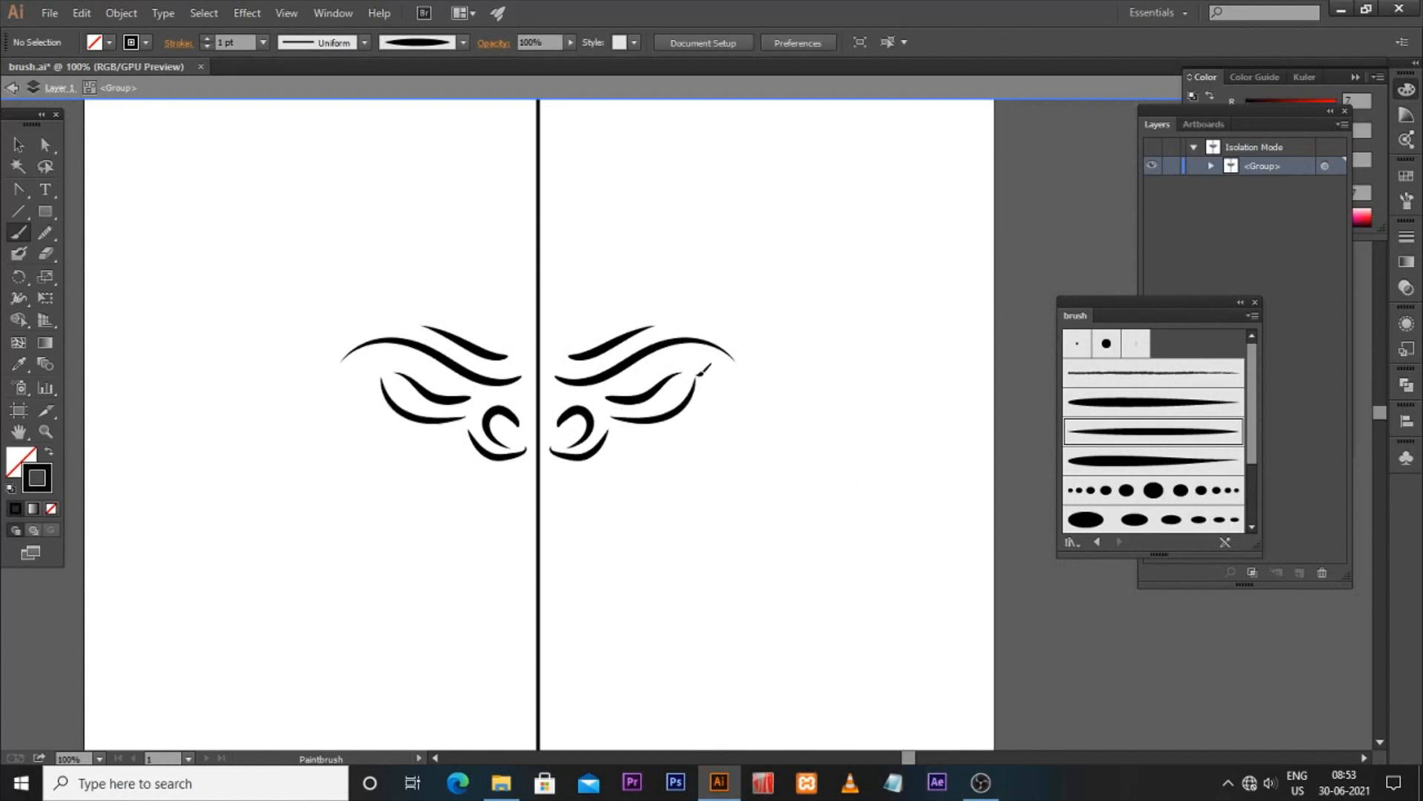
left_click(1155, 493)
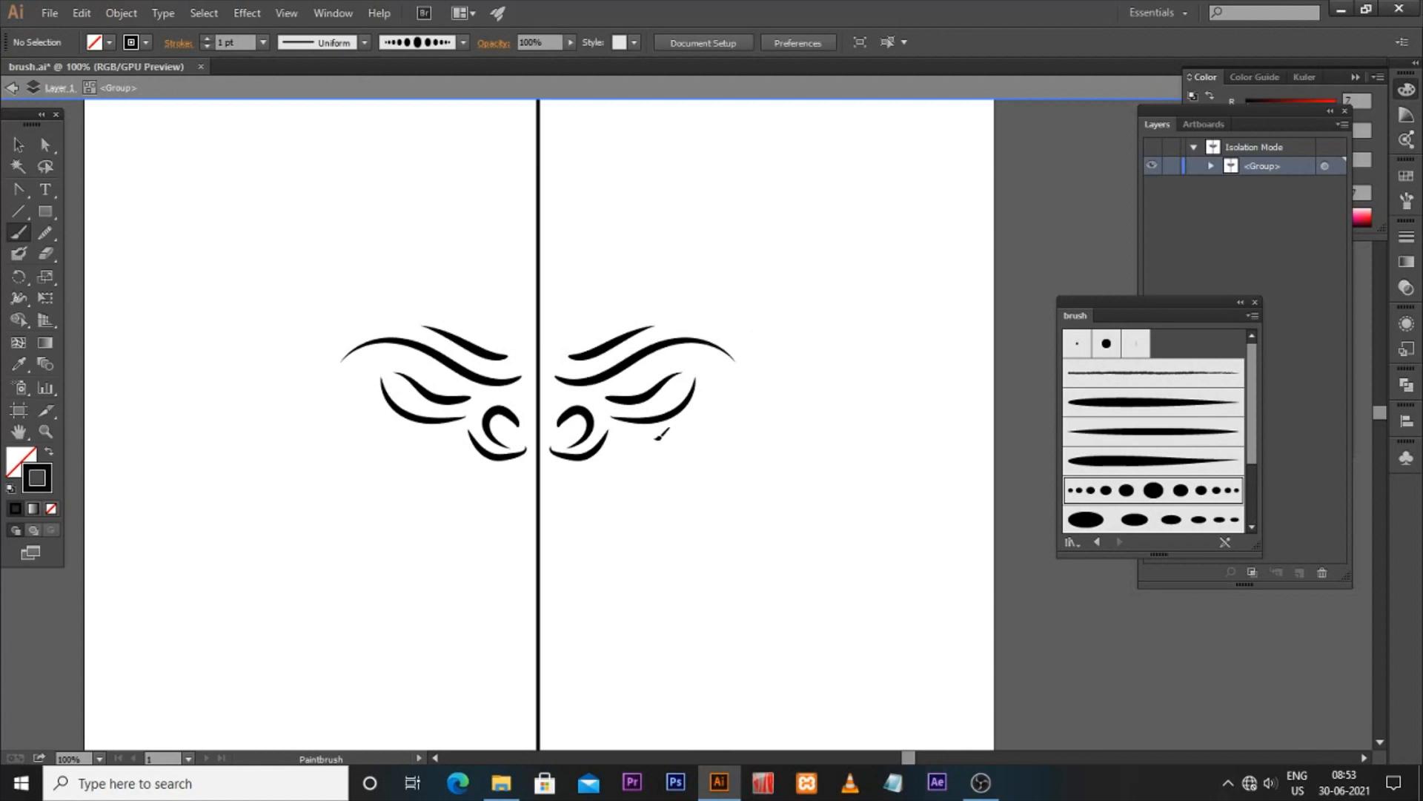
left_click_drag(713, 369, 714, 367)
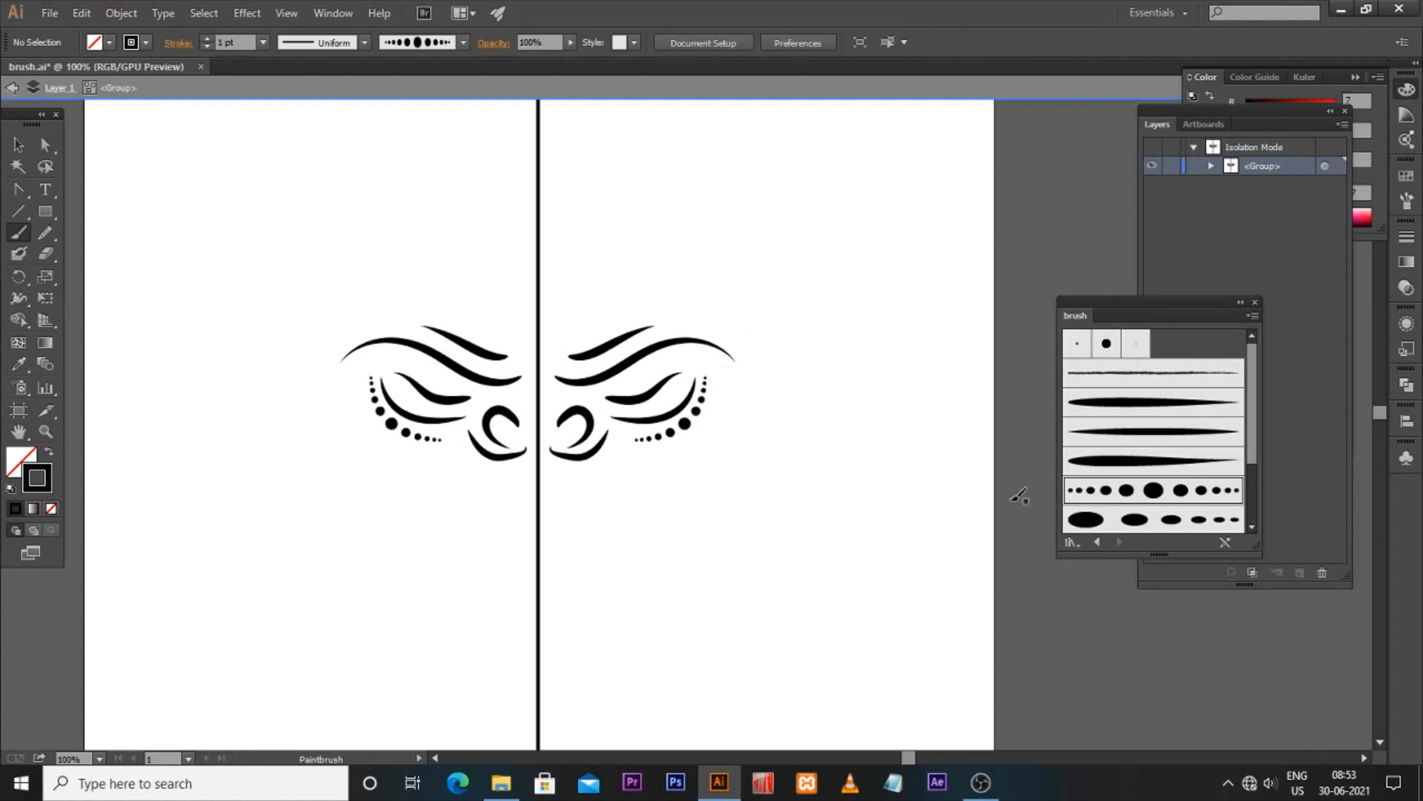
Paint two dot trails above the long strokes, one over the outer arch and a short one near the centre line, using the one-way shrinking dots brush
left_click(1082, 520)
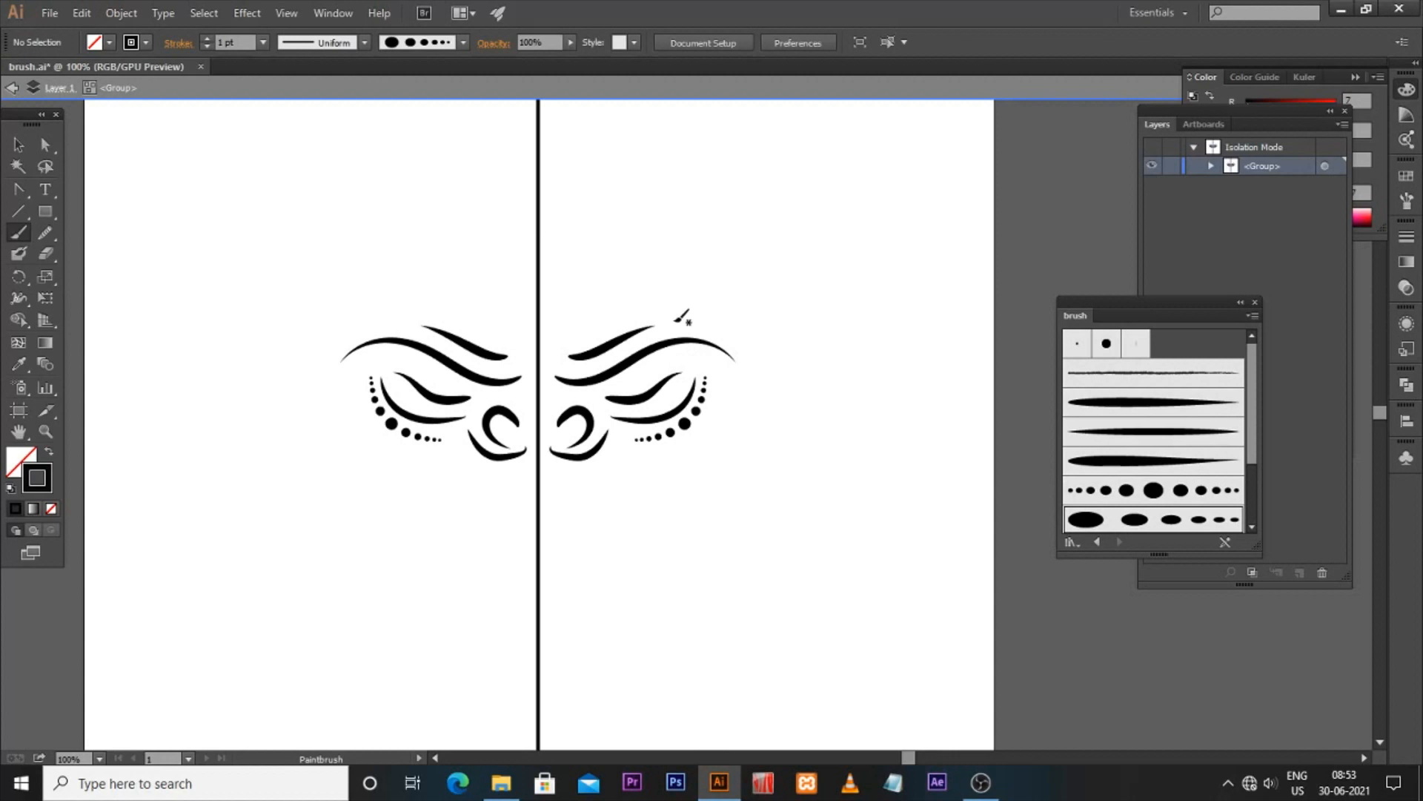
left_click_drag(754, 337, 757, 339)
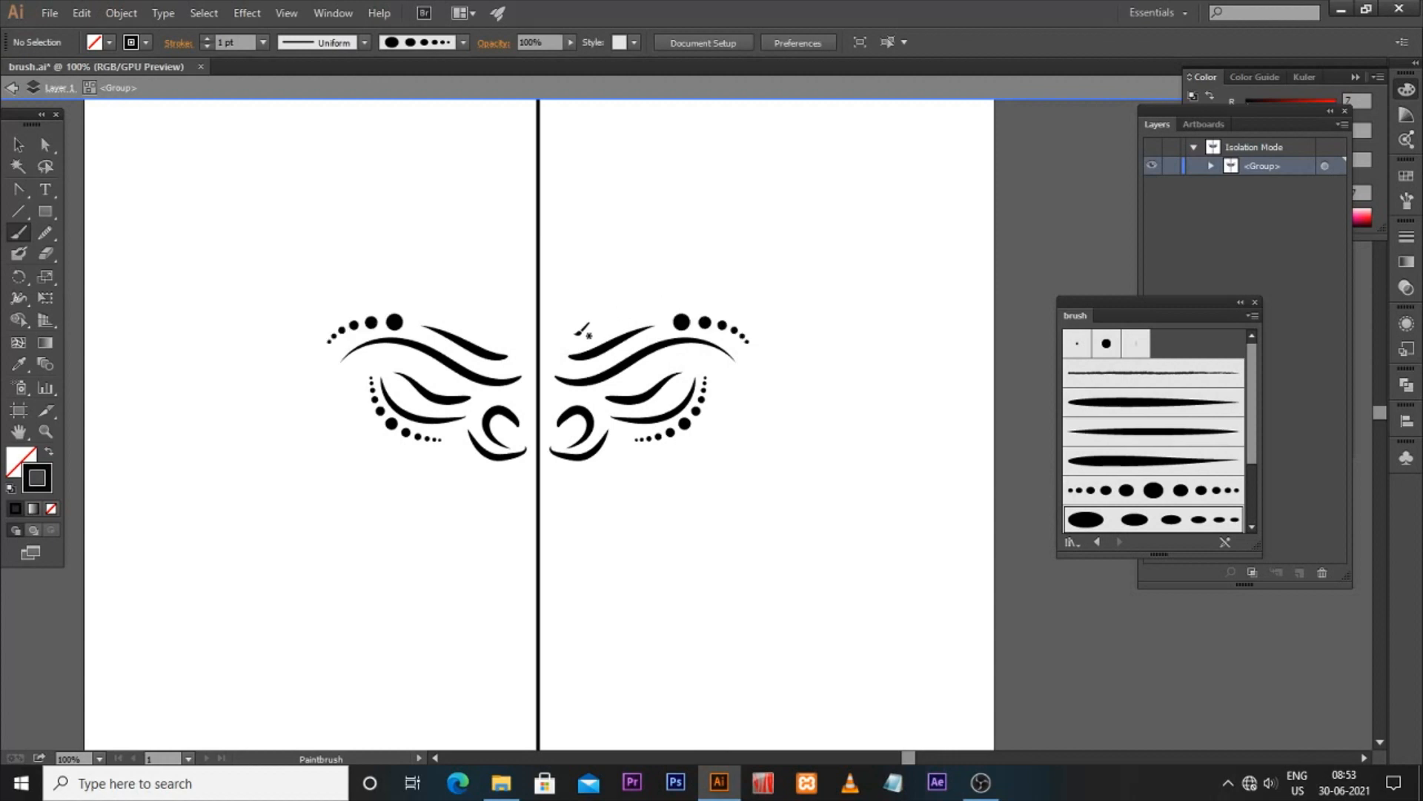
left_click_drag(603, 319, 602, 319)
Paint a long wavy stroke extending outward from the design, plus a shorter tapered curve below it and another above it
left_click(1112, 460)
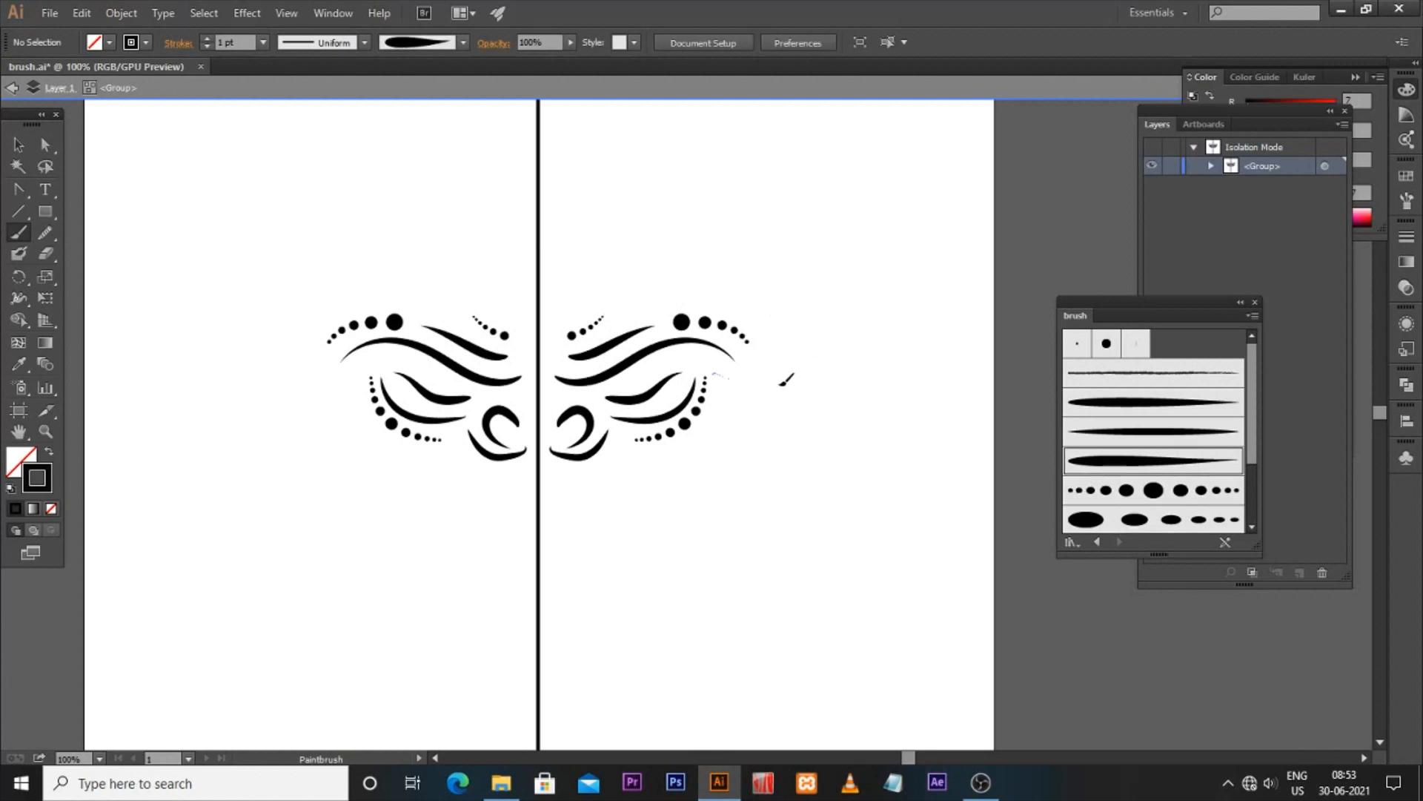
left_click_drag(873, 360, 899, 358)
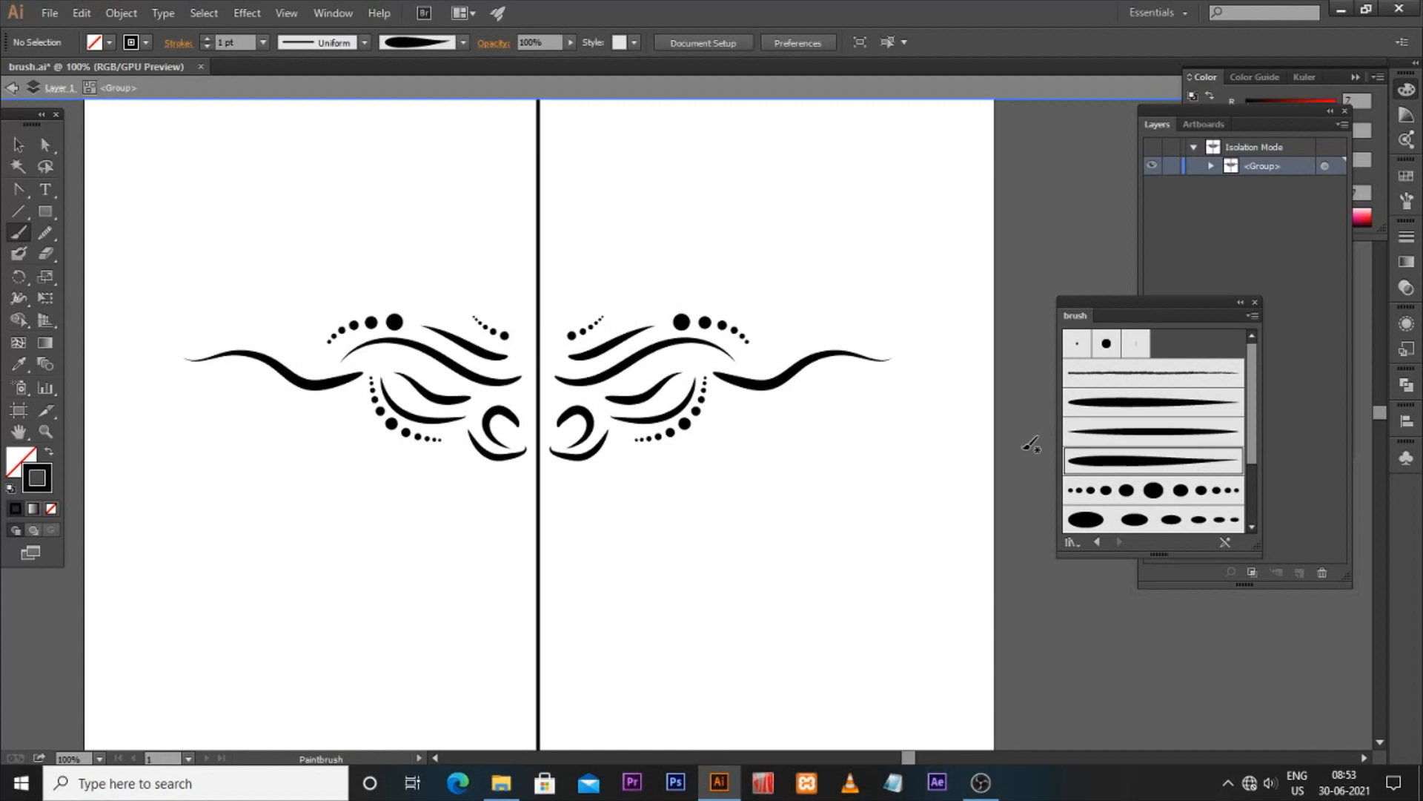
left_click(1090, 434)
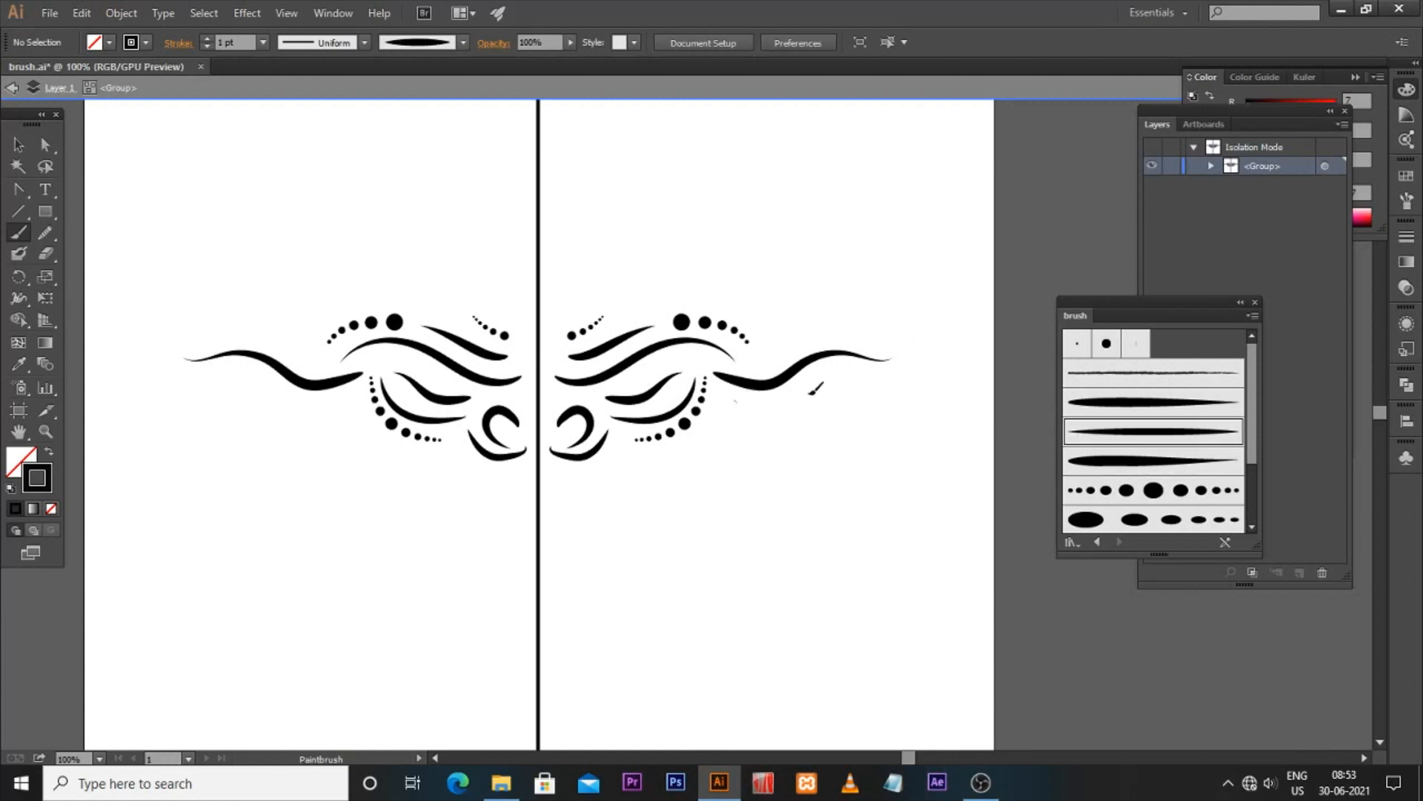
left_click_drag(836, 382, 836, 382)
left_click(1060, 402)
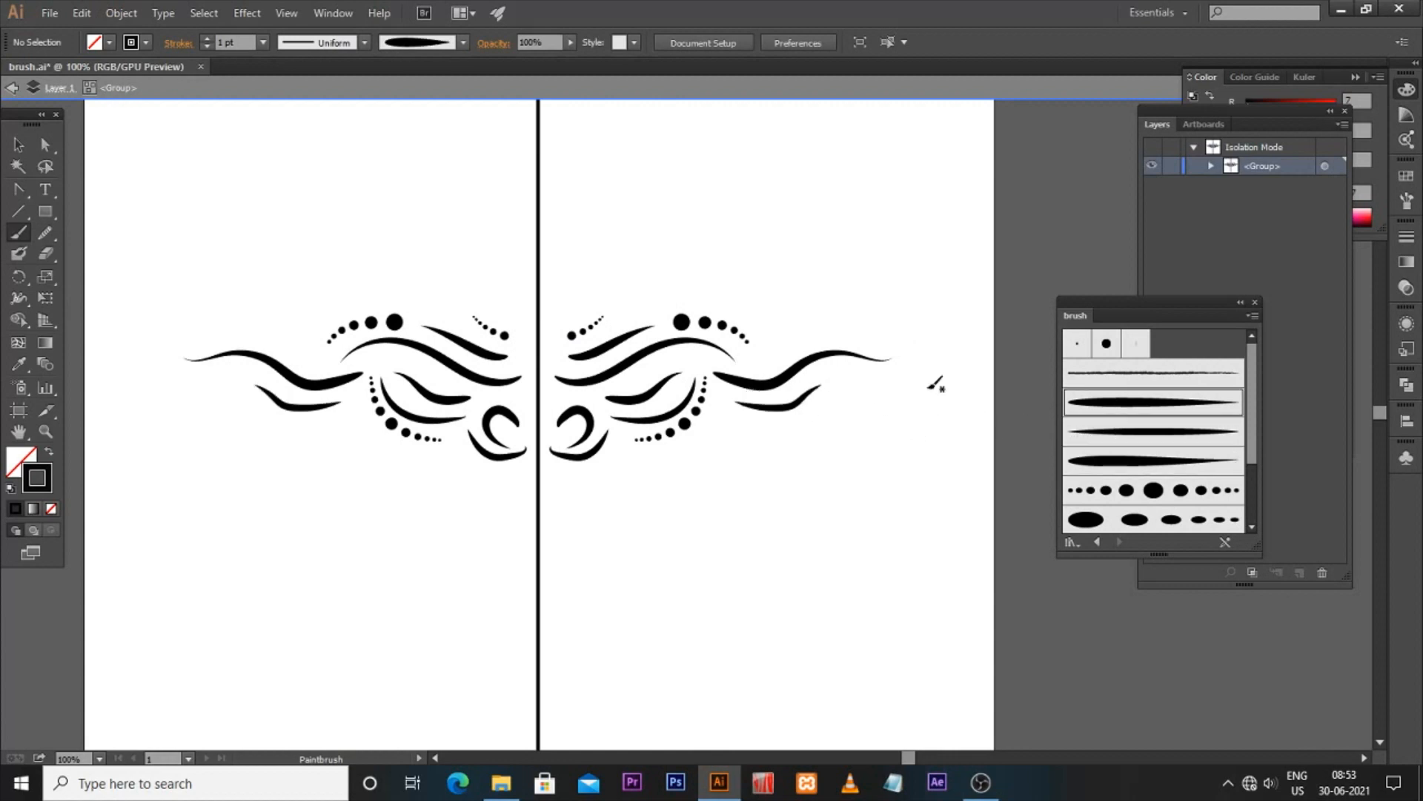
left_click_drag(748, 363, 830, 338)
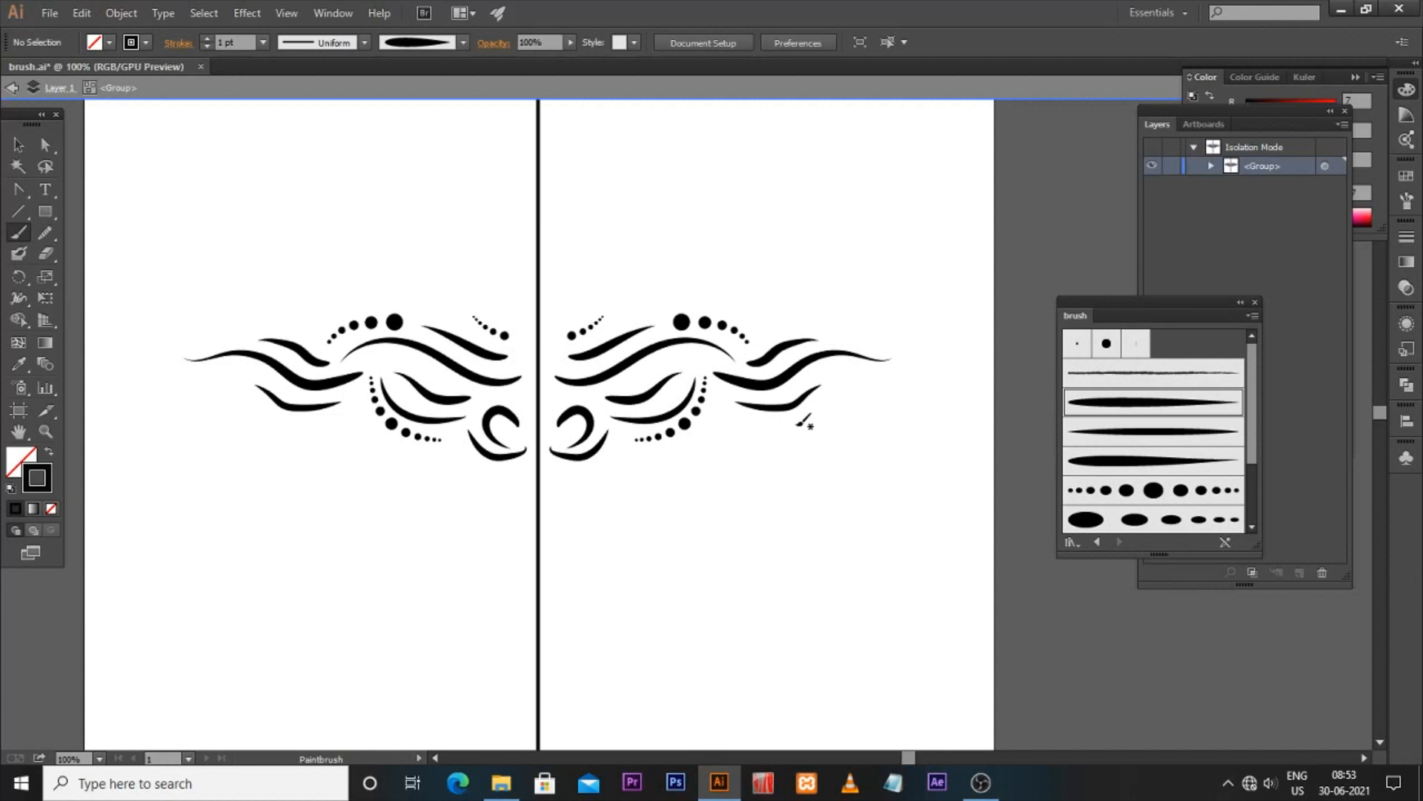
Paint dotted strokes above and below the wavy stroke's tip, under the existing dotted arc and curling around the outer end with the symmetric dots brush
left_click(1129, 493)
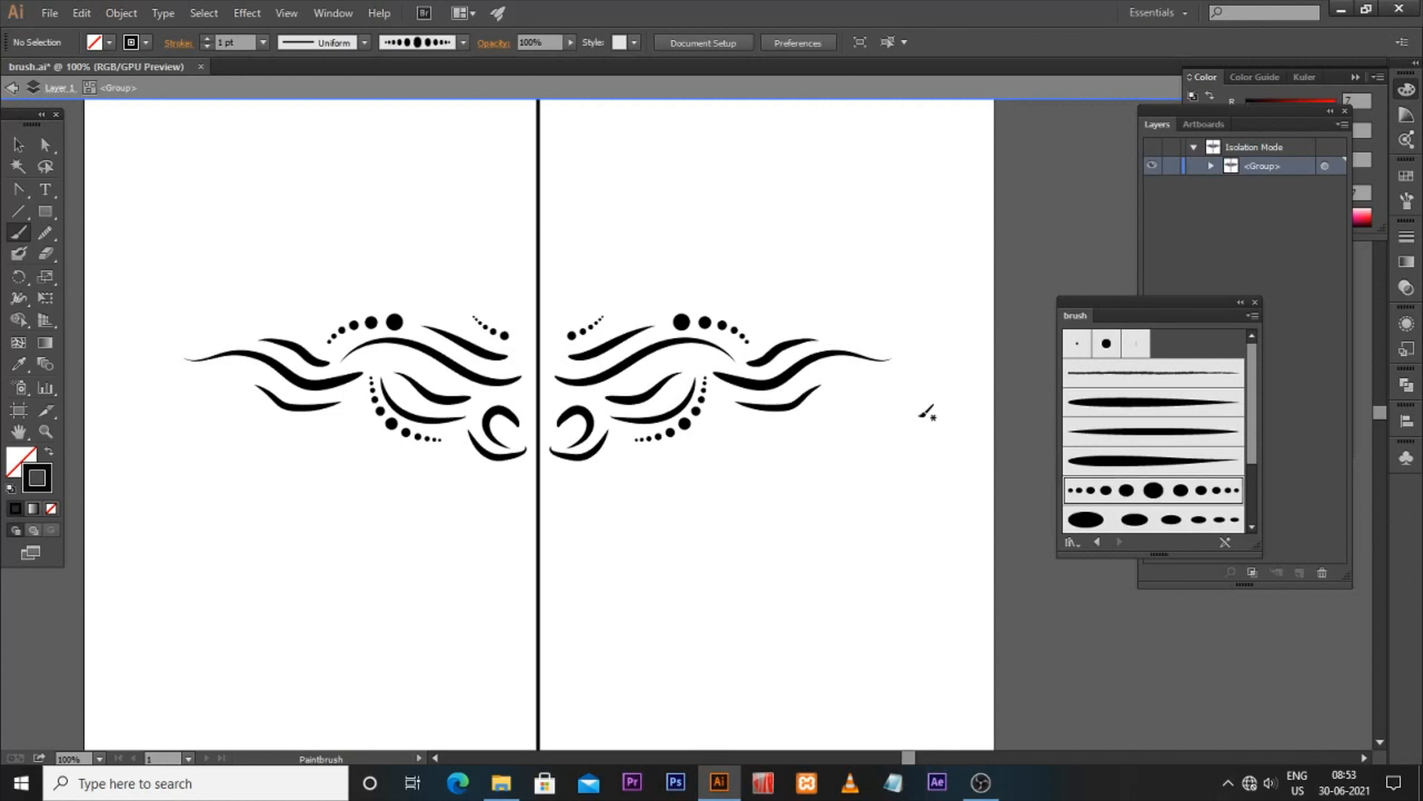
left_click_drag(880, 376, 890, 343)
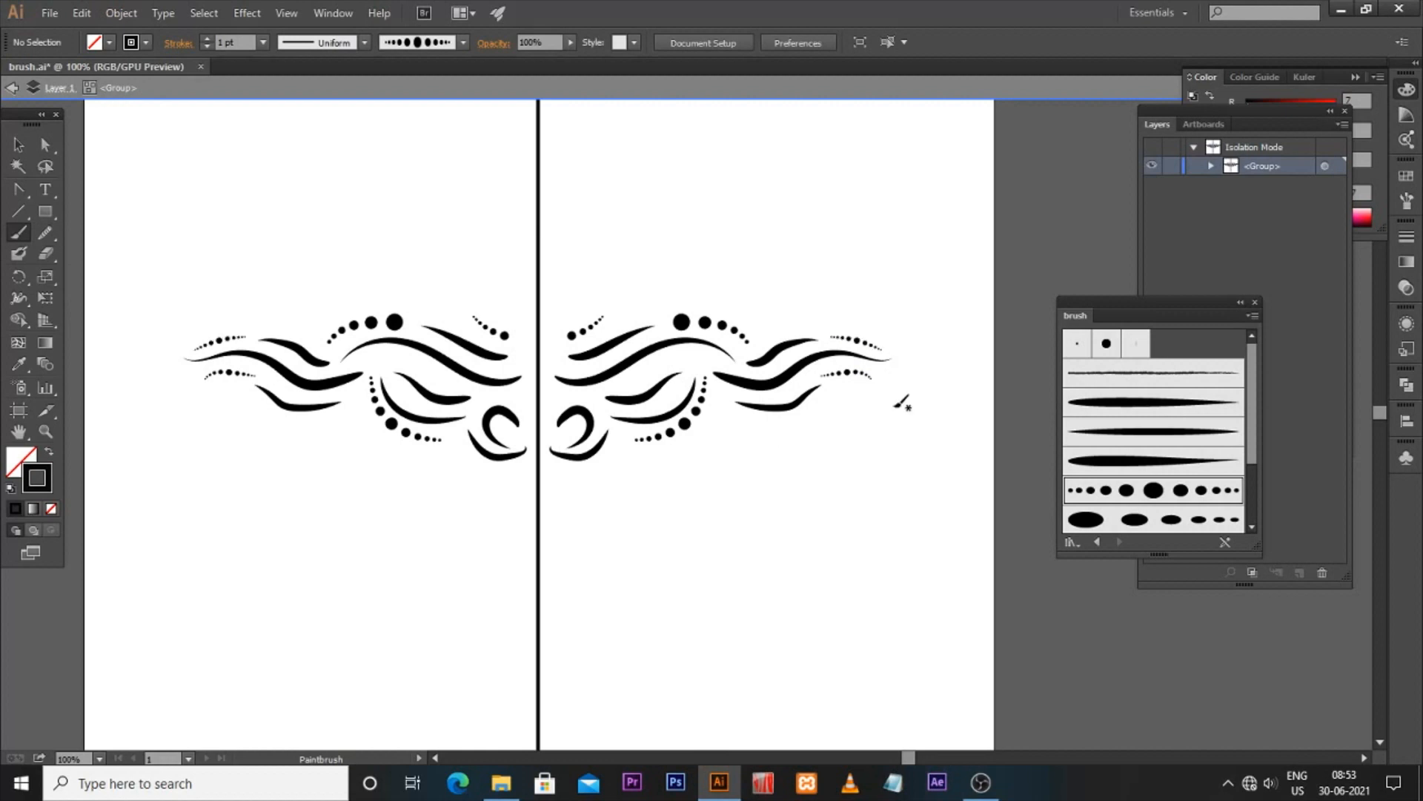
left_click_drag(725, 430, 729, 421)
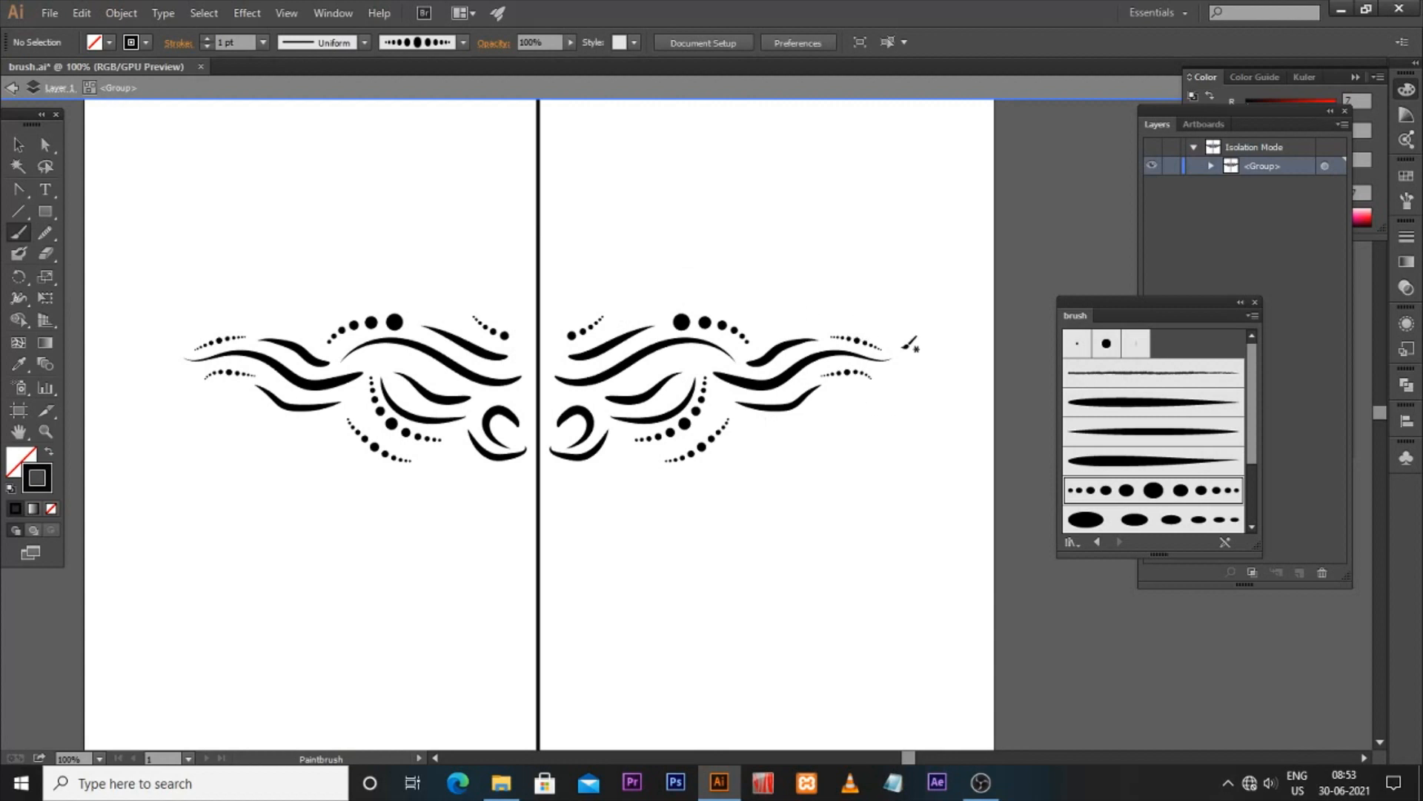
left_click_drag(921, 367, 903, 372)
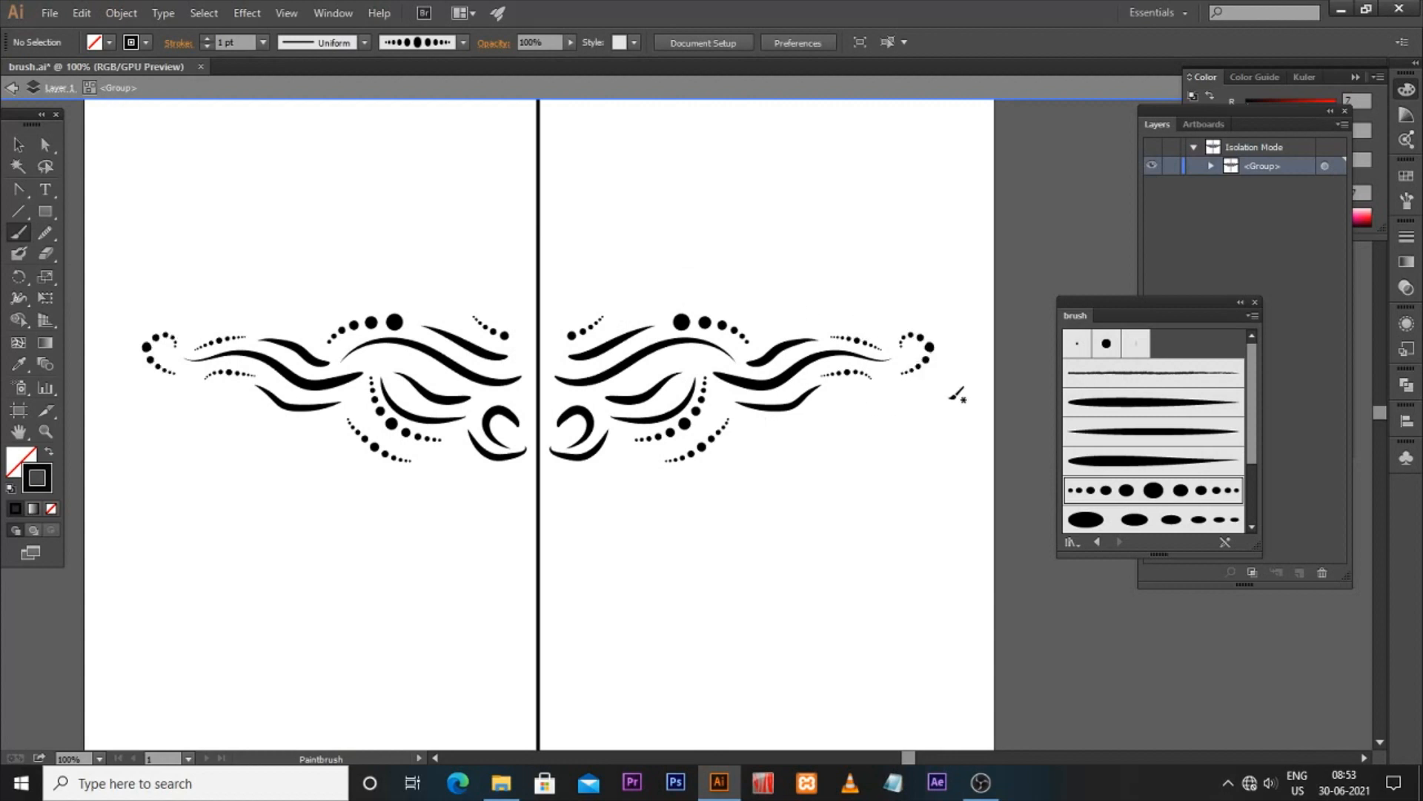
Paint heart-shaped curls above the wavy stroke and beside the upper centre line, plus a small curl and a short curve below the cupped stroke
left_click(1151, 461)
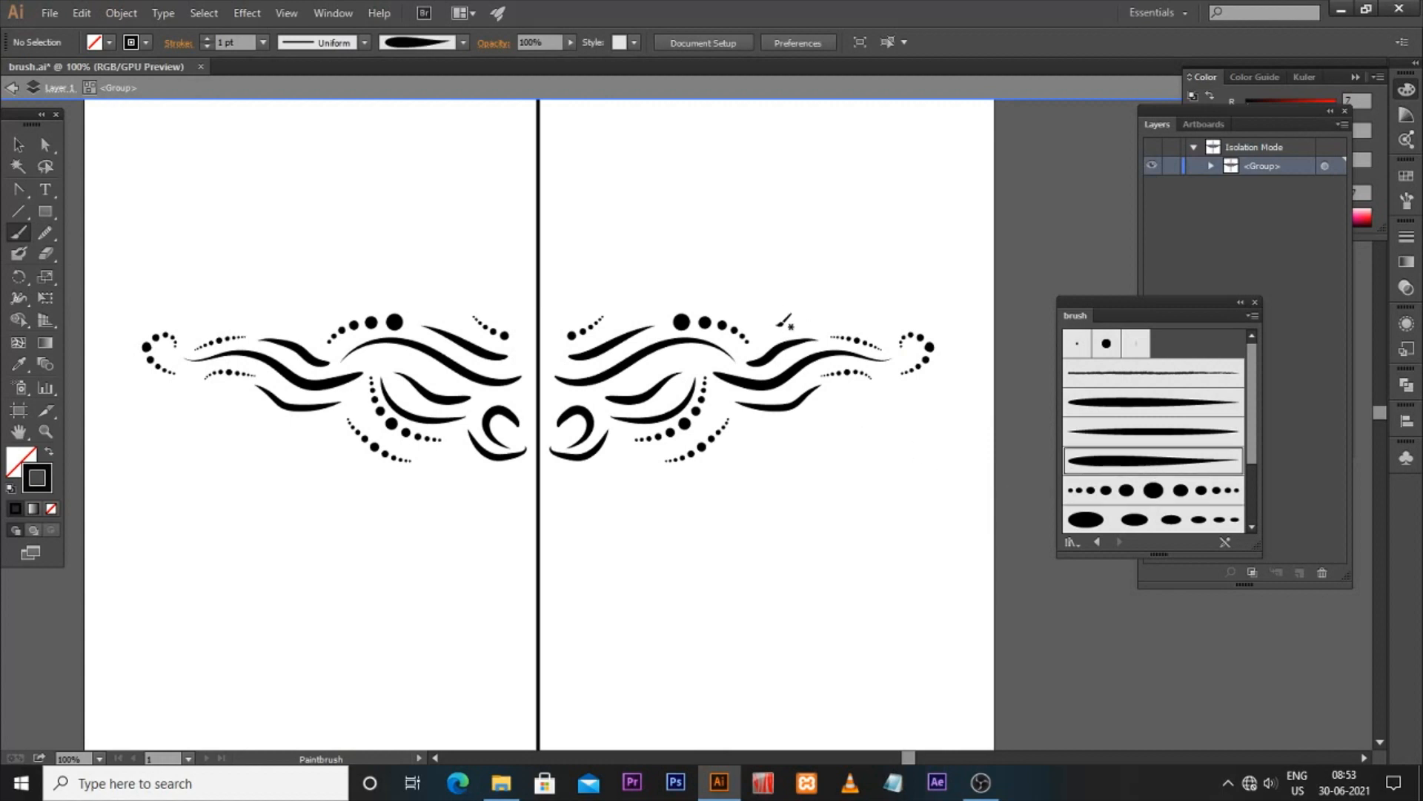
mouse_move(766, 327)
left_mouse_down()
mouse_move(756, 316)
mouse_move(772, 309)
mouse_move(772, 326)
left_mouse_up()
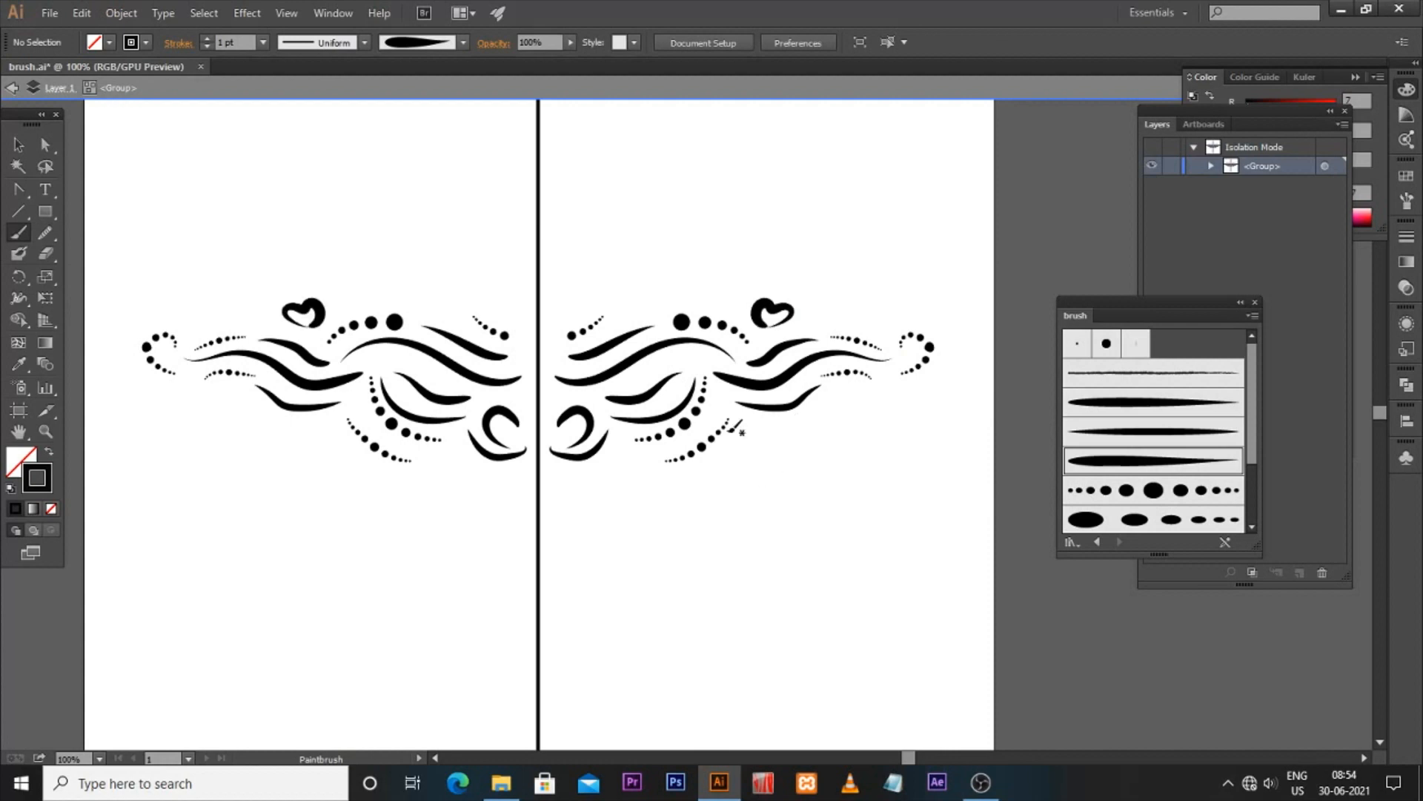
left_click_drag(571, 283, 567, 304)
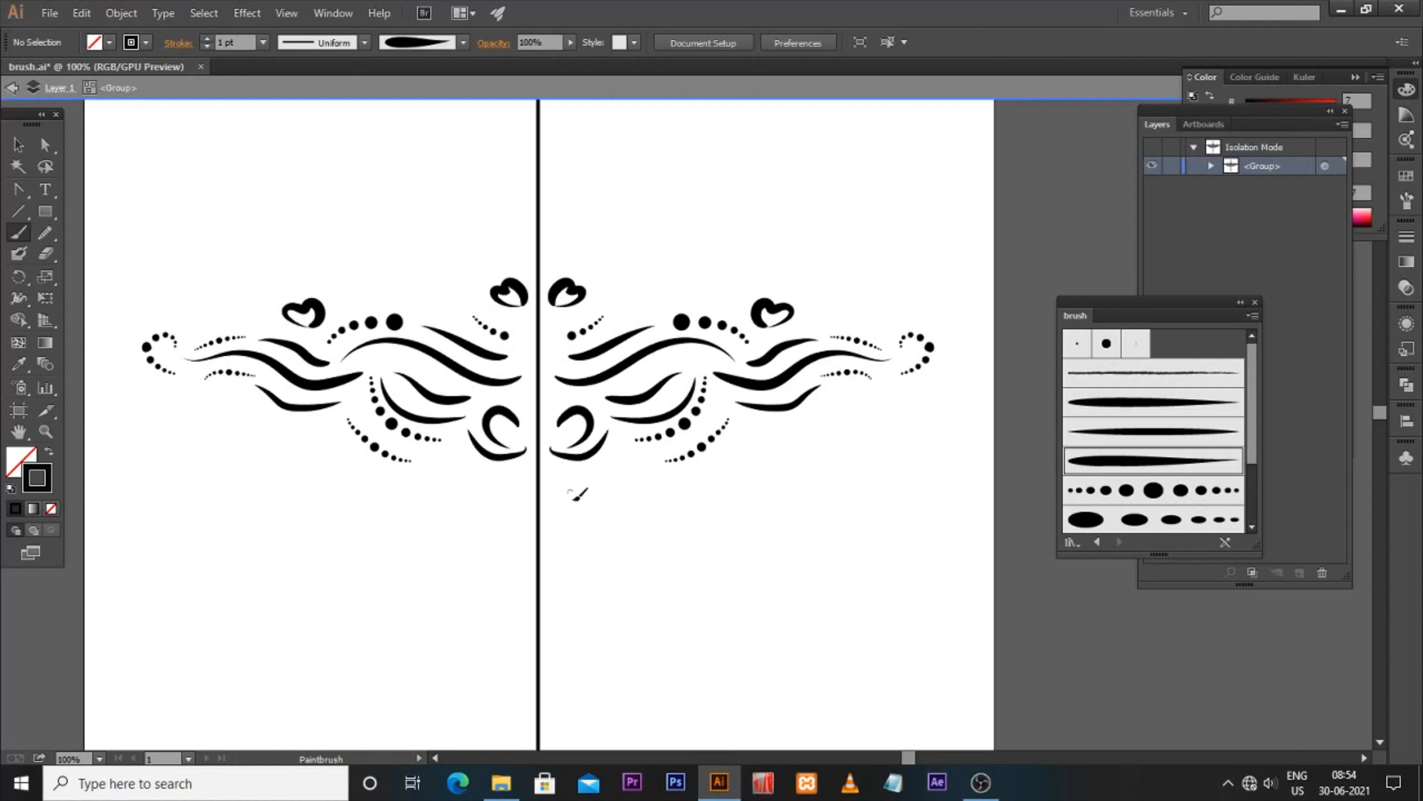
left_click_drag(568, 489, 568, 486)
left_click_drag(611, 453, 613, 452)
Paint one-way shrinking dot trails beside the lower curves and toward the centre line at the design's lower and upper points
left_click(1091, 524)
left_click_drag(621, 447, 616, 453)
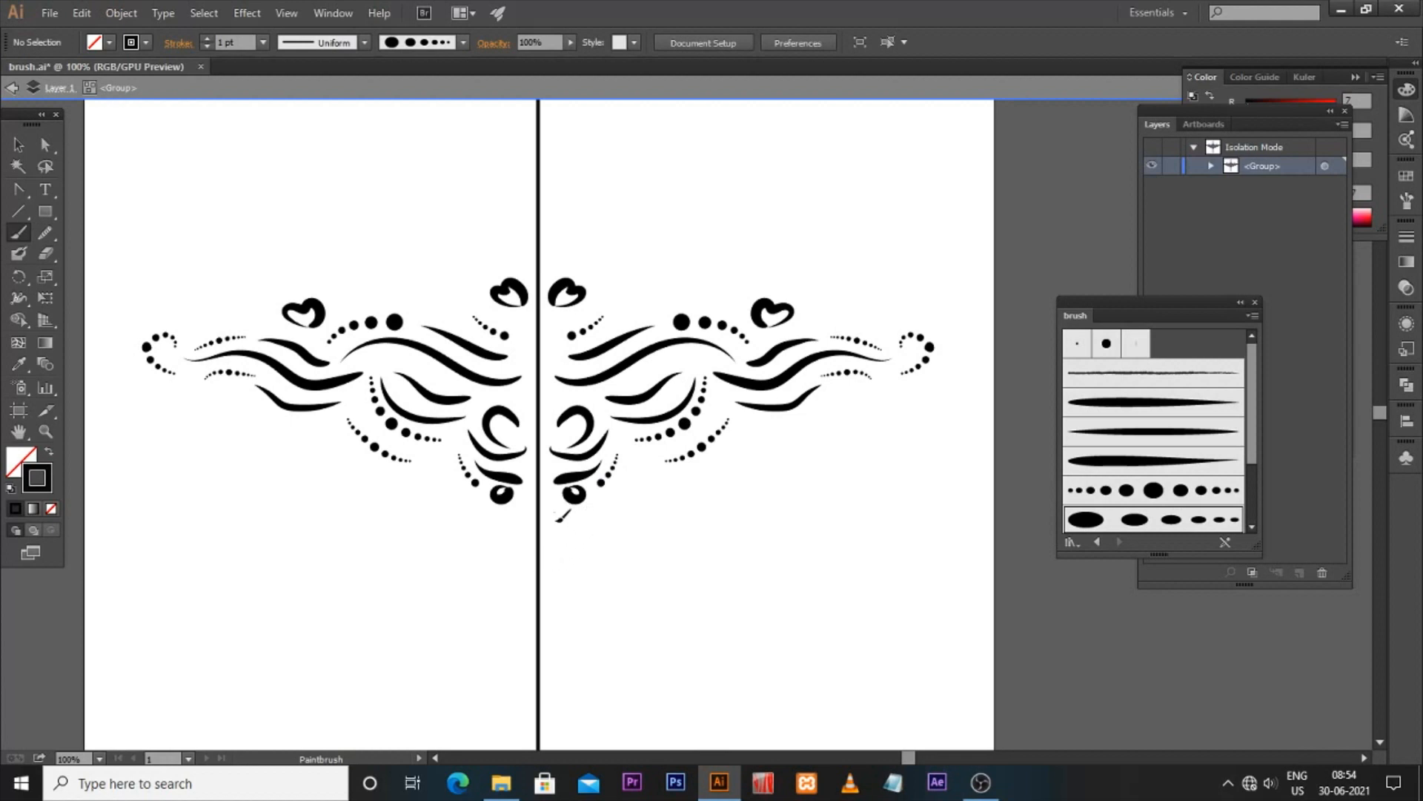
left_click_drag(541, 569, 541, 570)
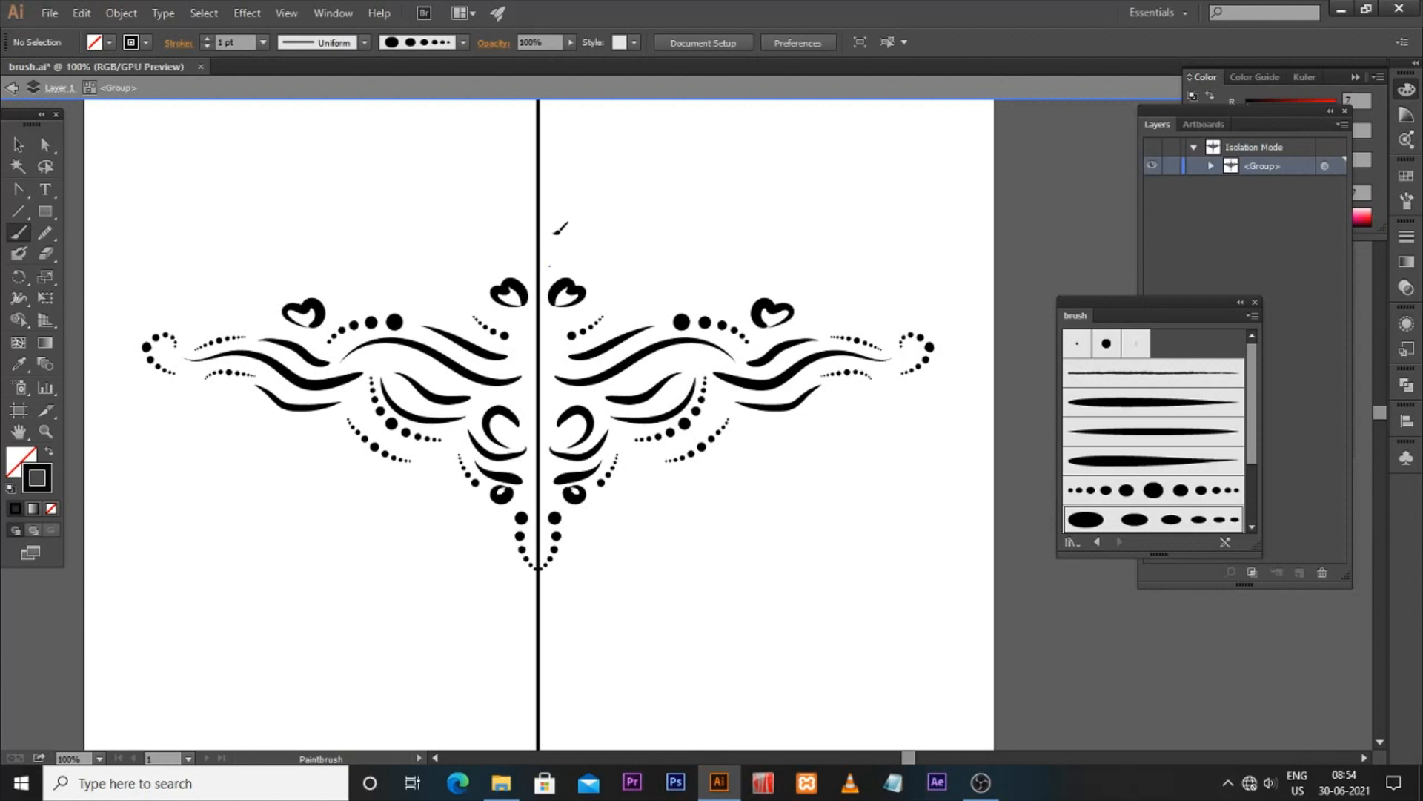
left_click_drag(542, 200, 541, 199)
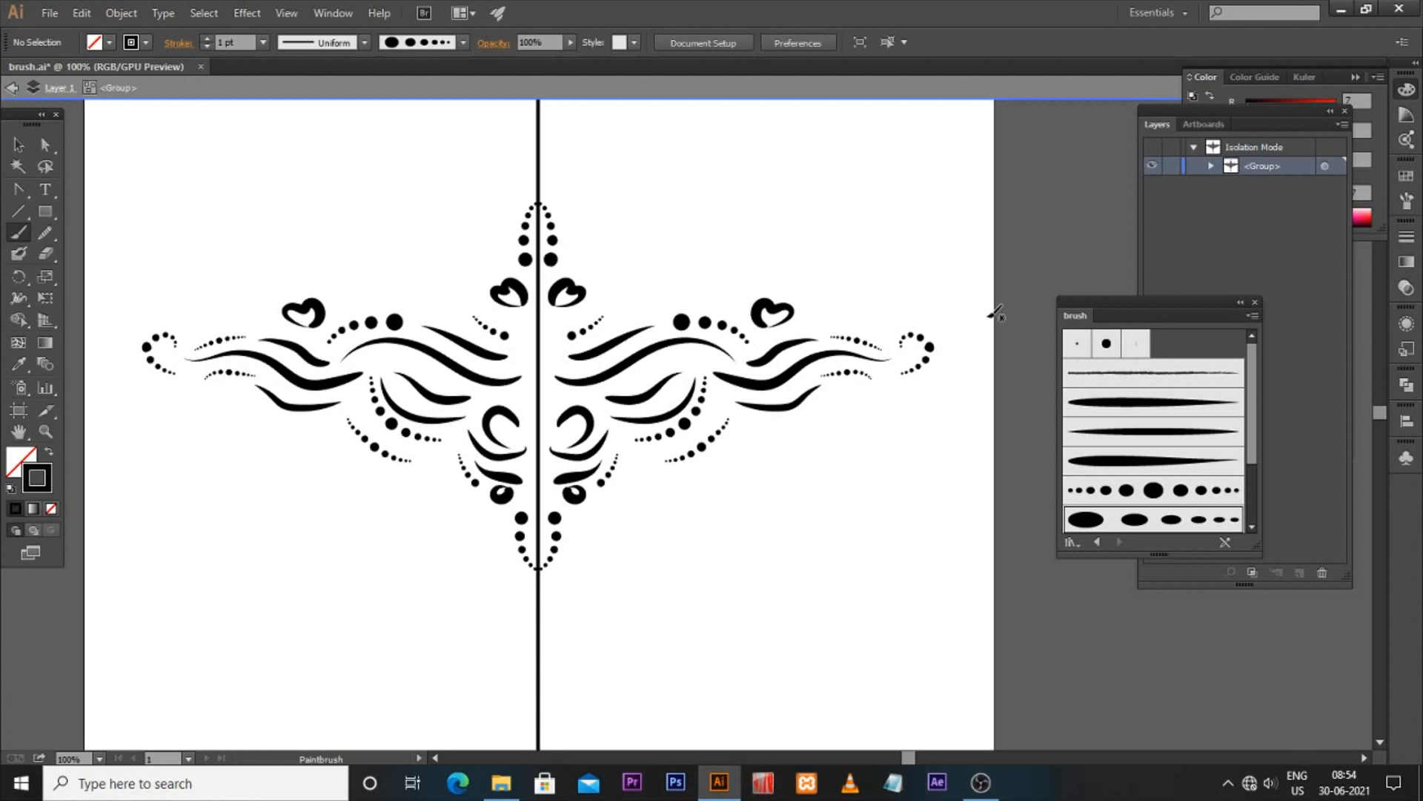
Frame the upper and lower dotted points with leaf-brush curves, and paint one more arc outside the lower curls and another outside the upper heart
left_click(1130, 434)
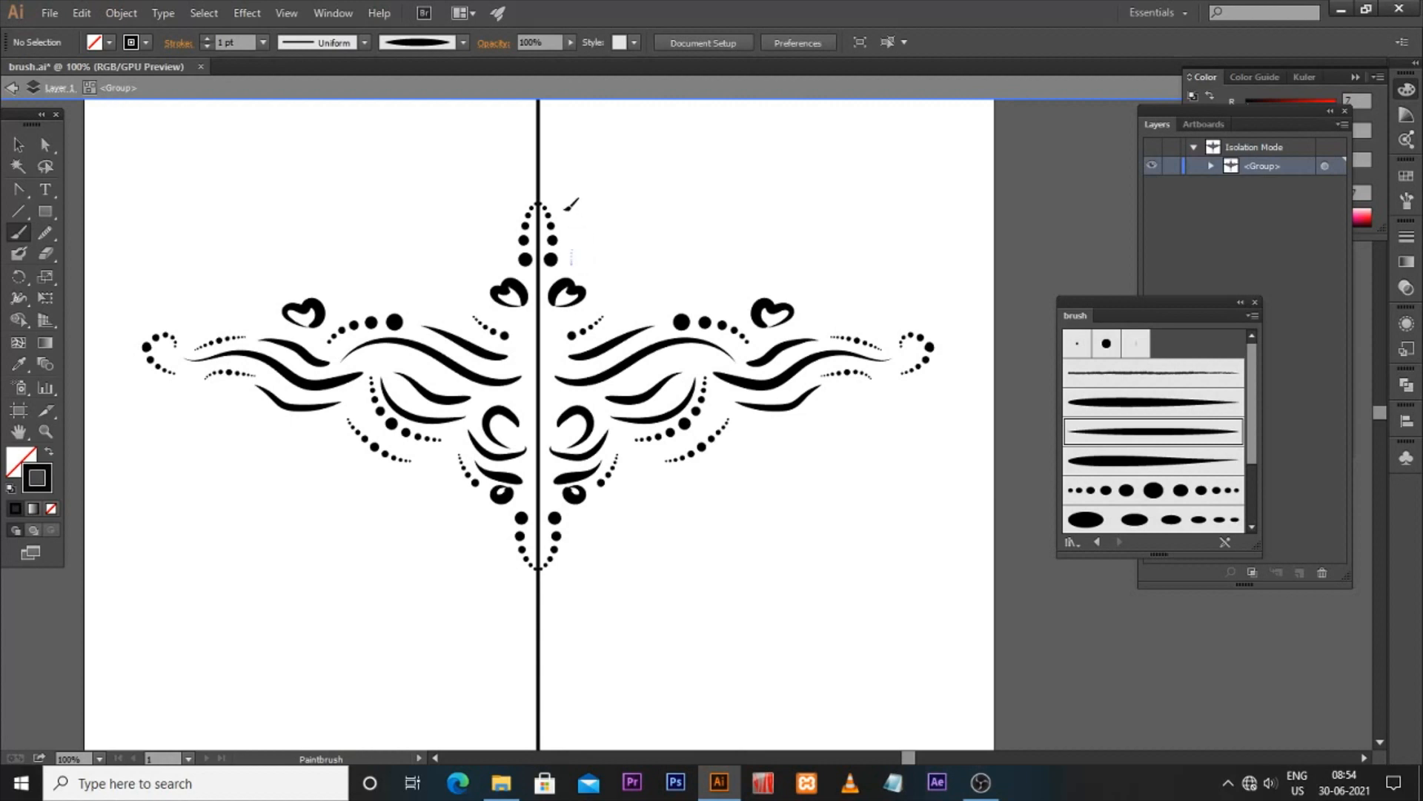
left_click_drag(547, 186, 544, 168)
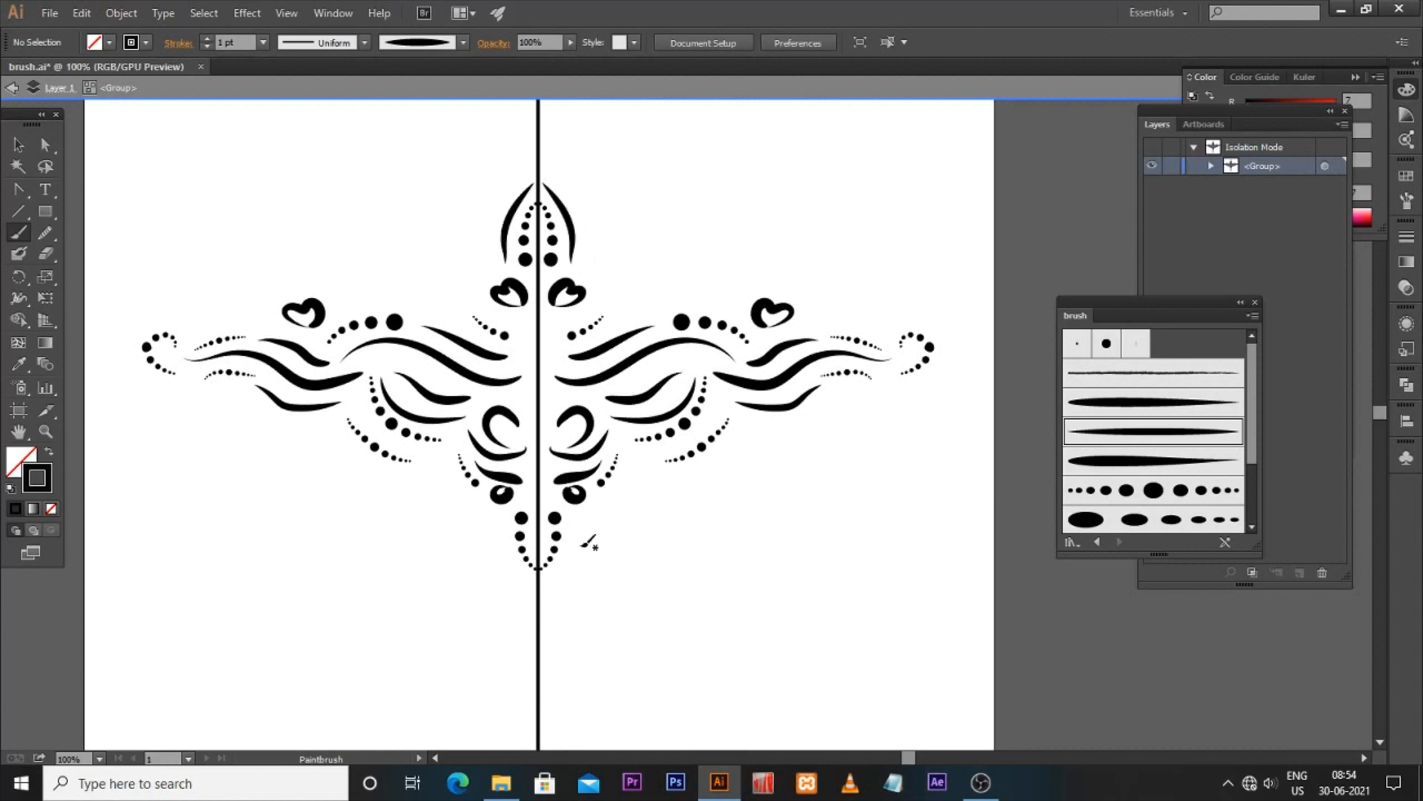
mouse_move(576, 521)
left_mouse_down()
mouse_move(566, 577)
mouse_move(544, 599)
left_mouse_up()
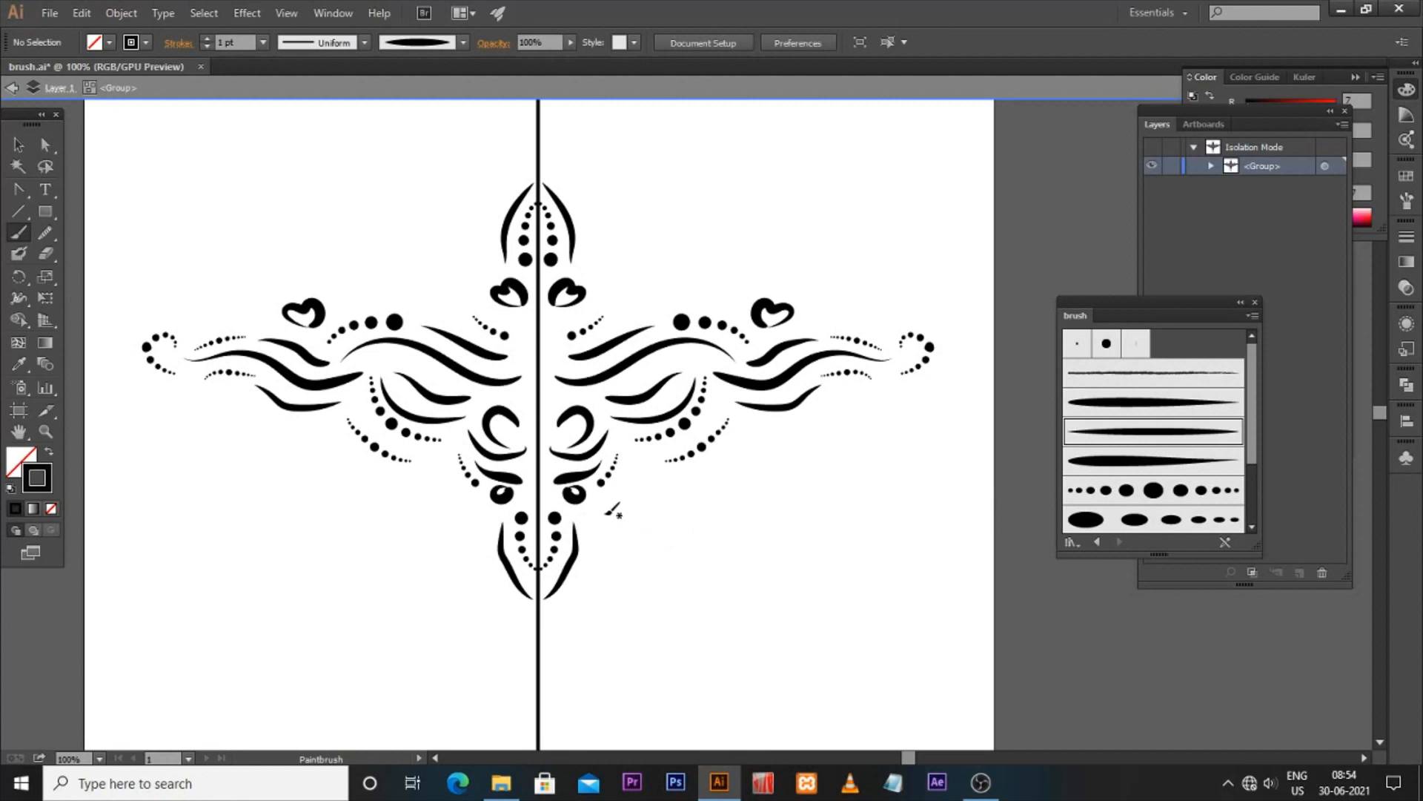
left_click_drag(639, 462, 640, 461)
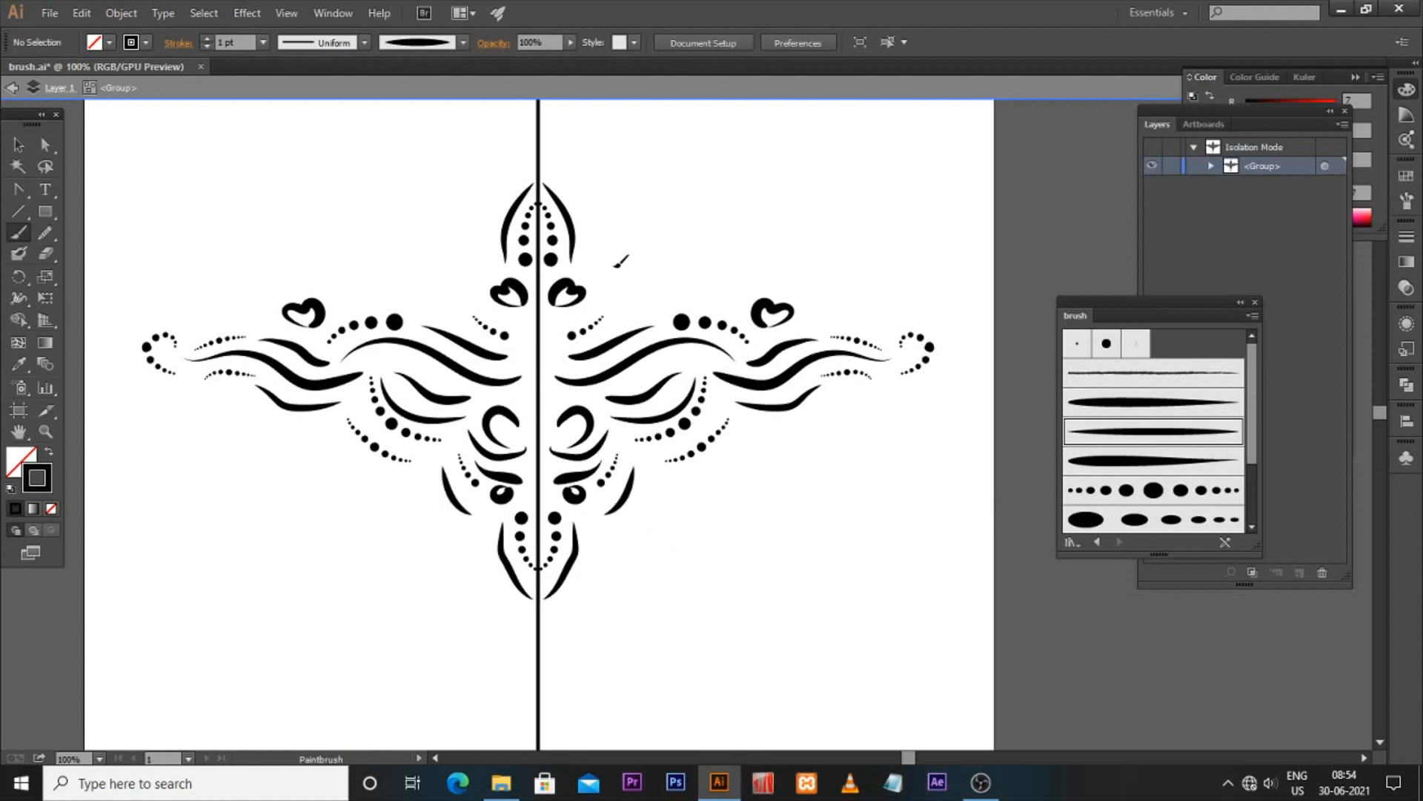
left_click_drag(631, 309, 632, 309)
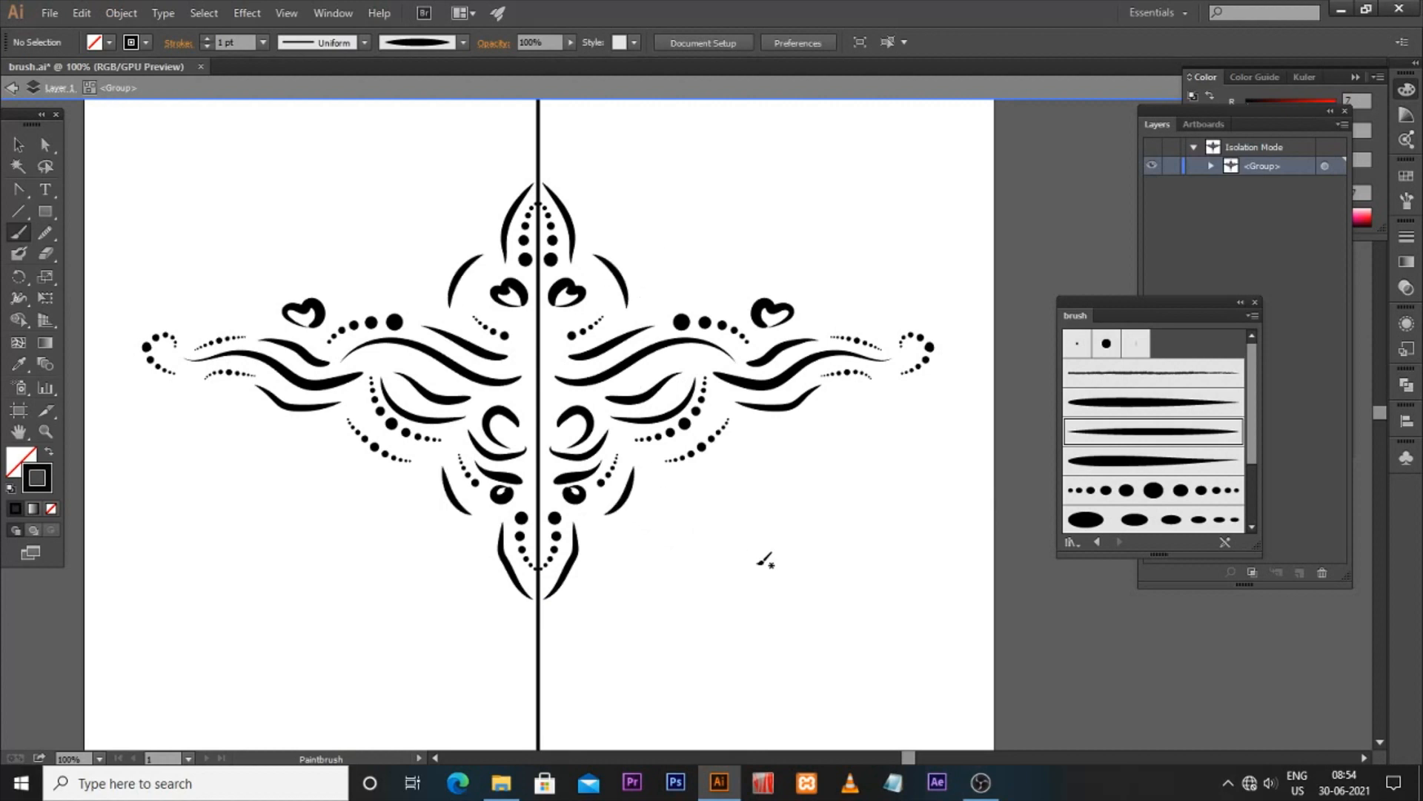
Exit isolation mode and expand the appearance of the mirrored group
left_click(18, 145)
double_click(826, 233)
left_click(767, 370)
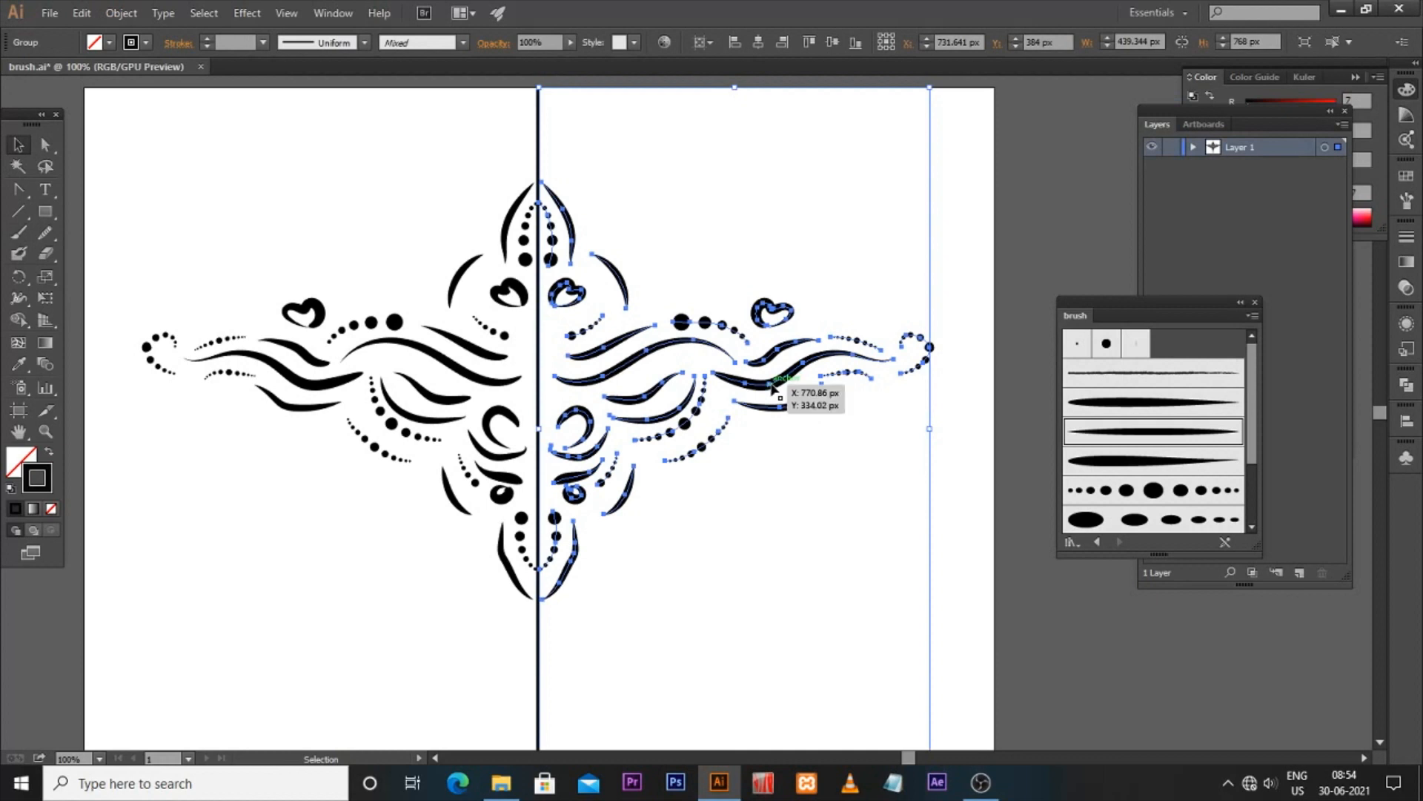
key("ctrl+minus")
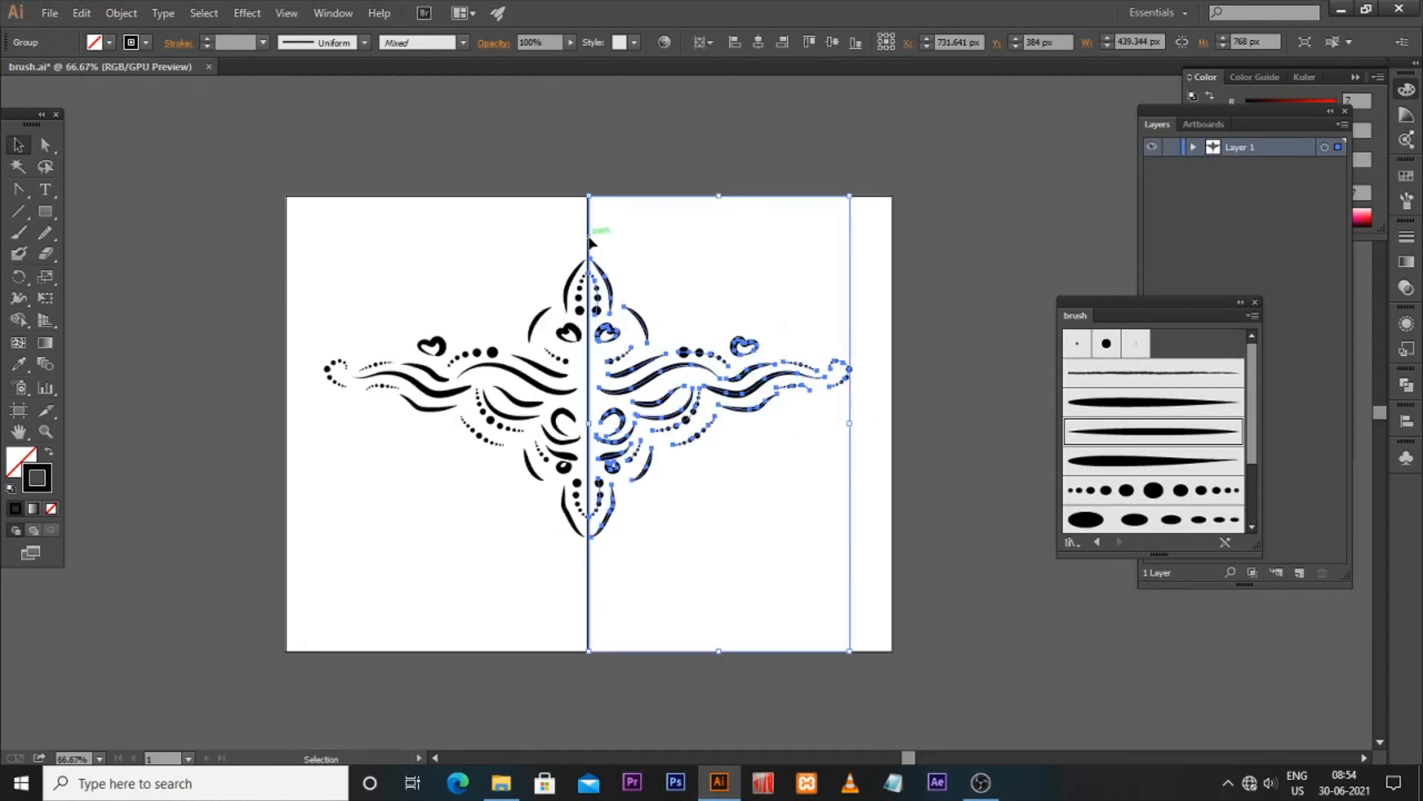
left_click(648, 166)
left_click(625, 298)
left_click(121, 13)
left_click(171, 225)
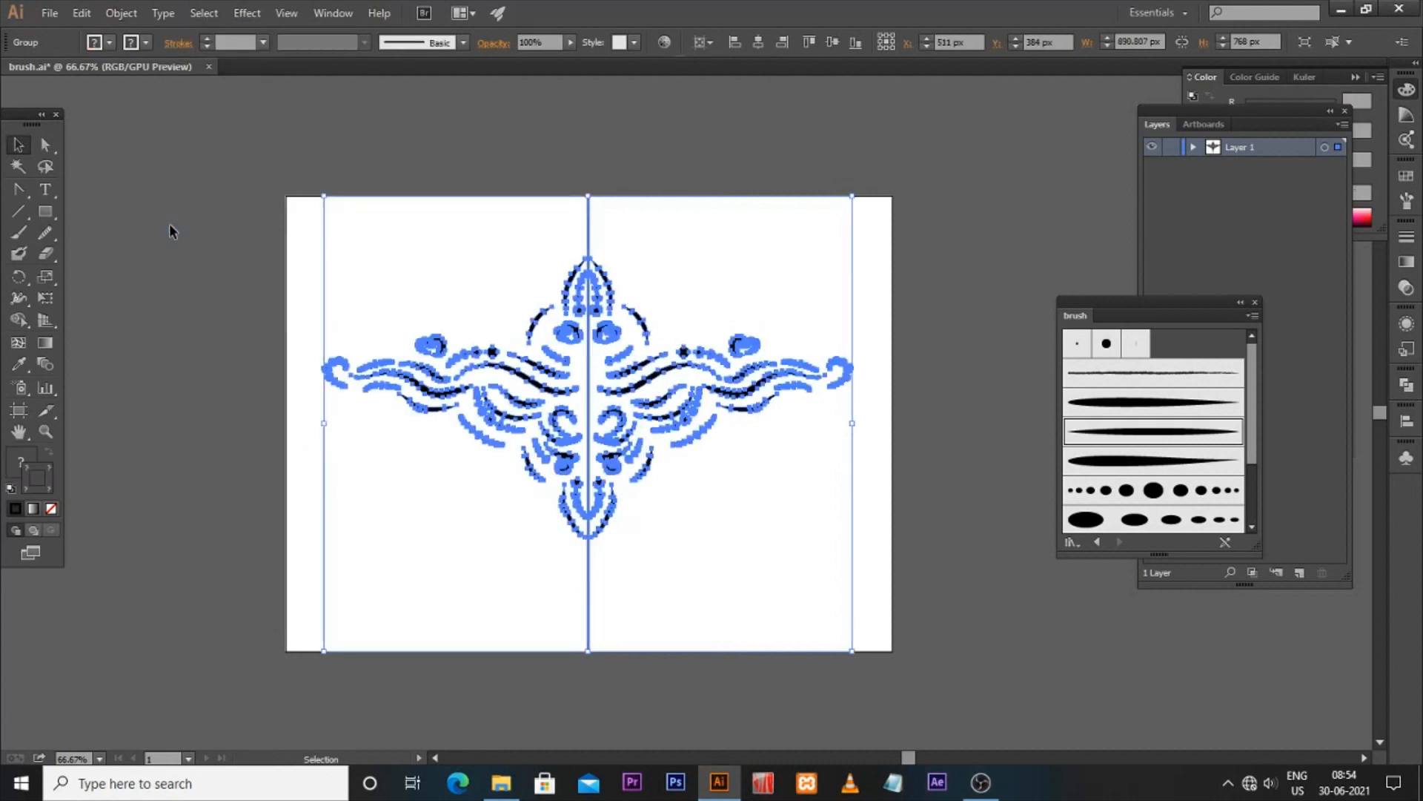
Ungroup the expanded artwork, including its right and left halves, to free the centre lines
left_click(318, 218)
left_click(586, 232)
right_click(588, 235)
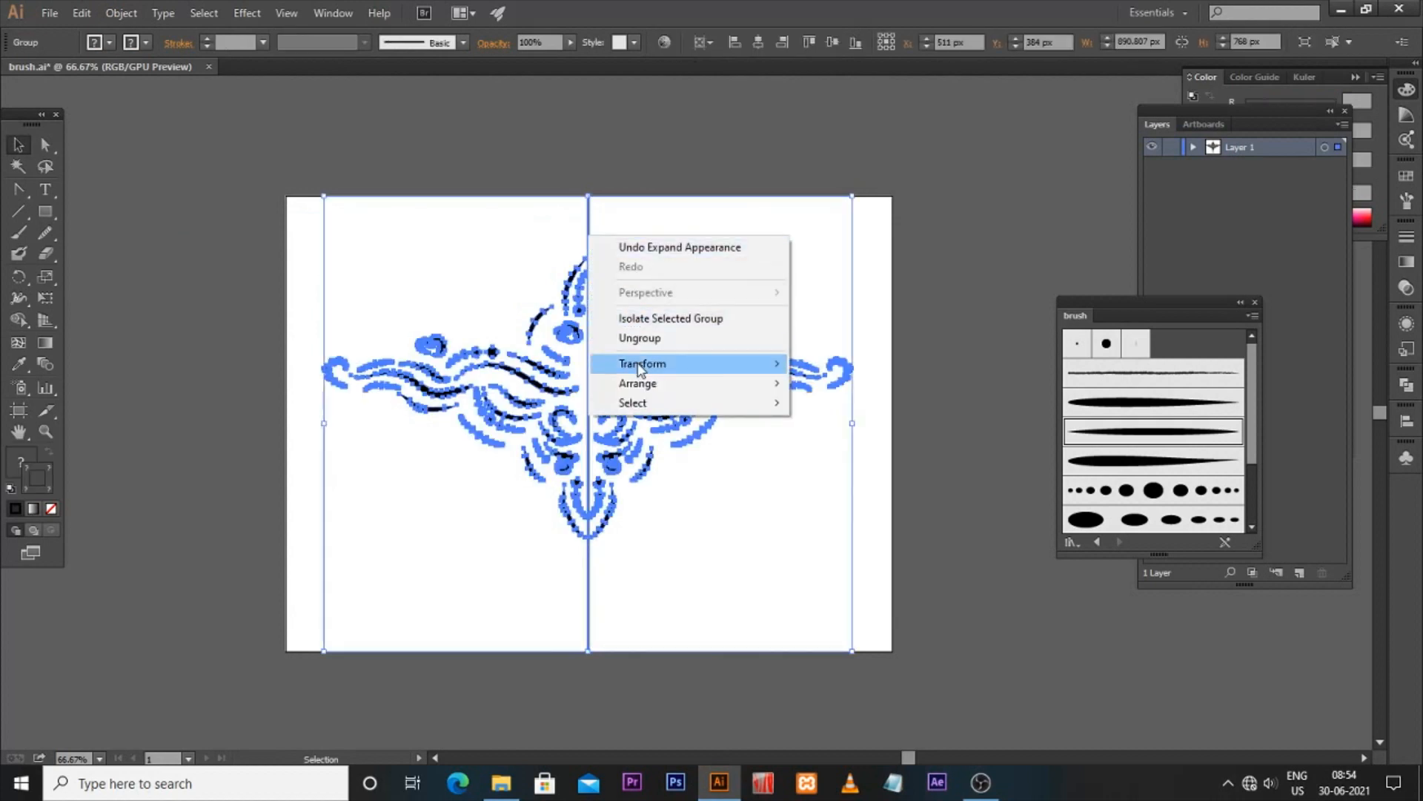
left_click(639, 338)
left_click(658, 225)
left_click(590, 227)
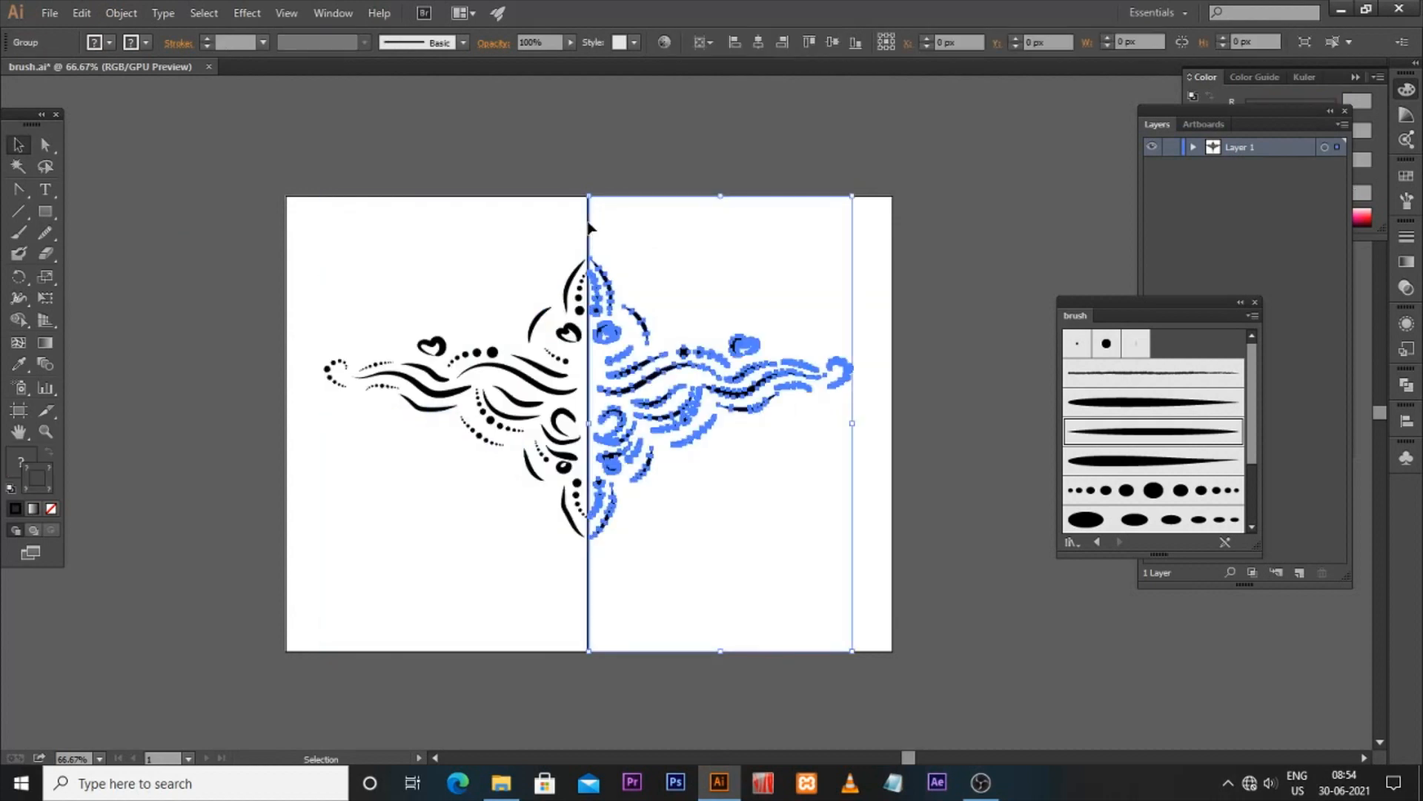
right_click(611, 217)
left_click(630, 321)
left_click(658, 241)
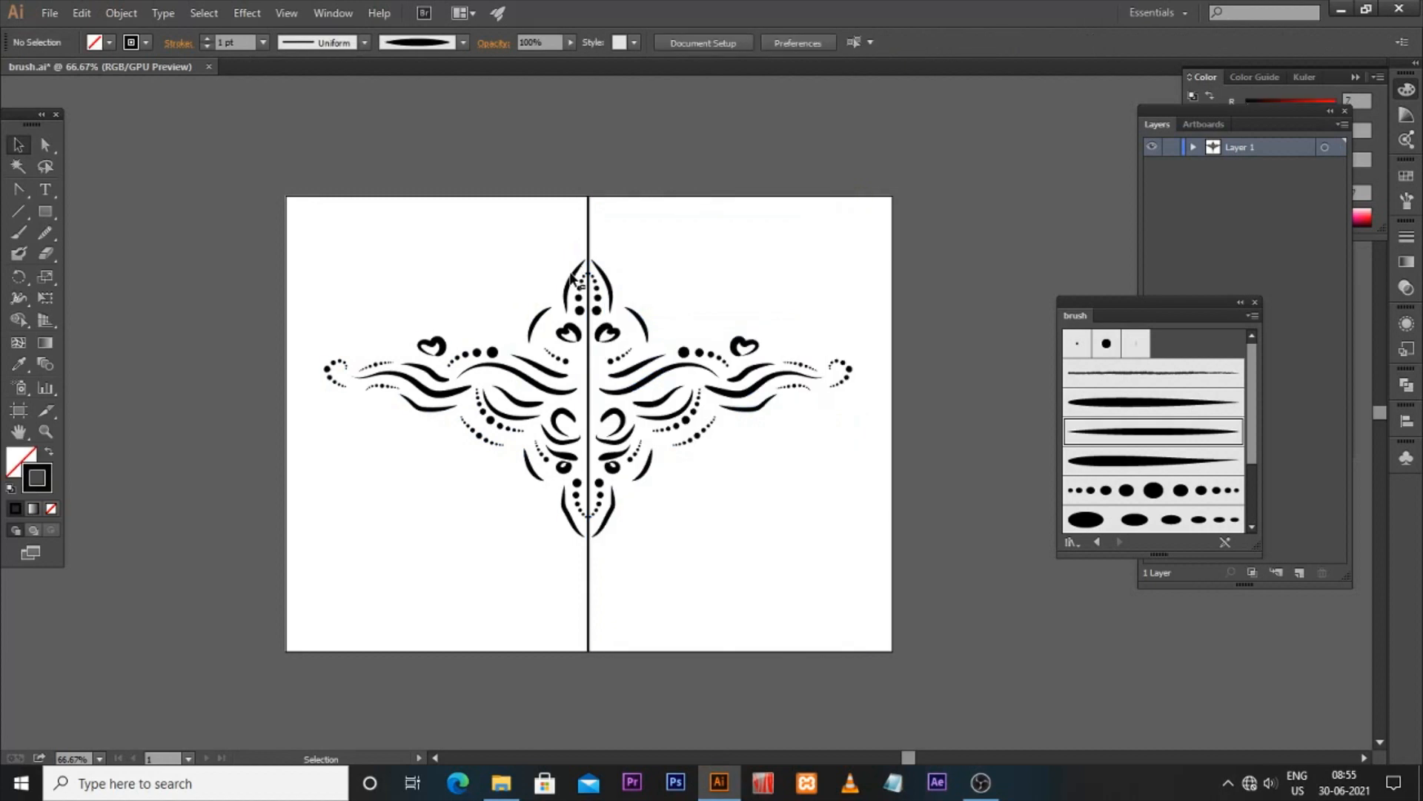
left_click(573, 280)
right_click(589, 237)
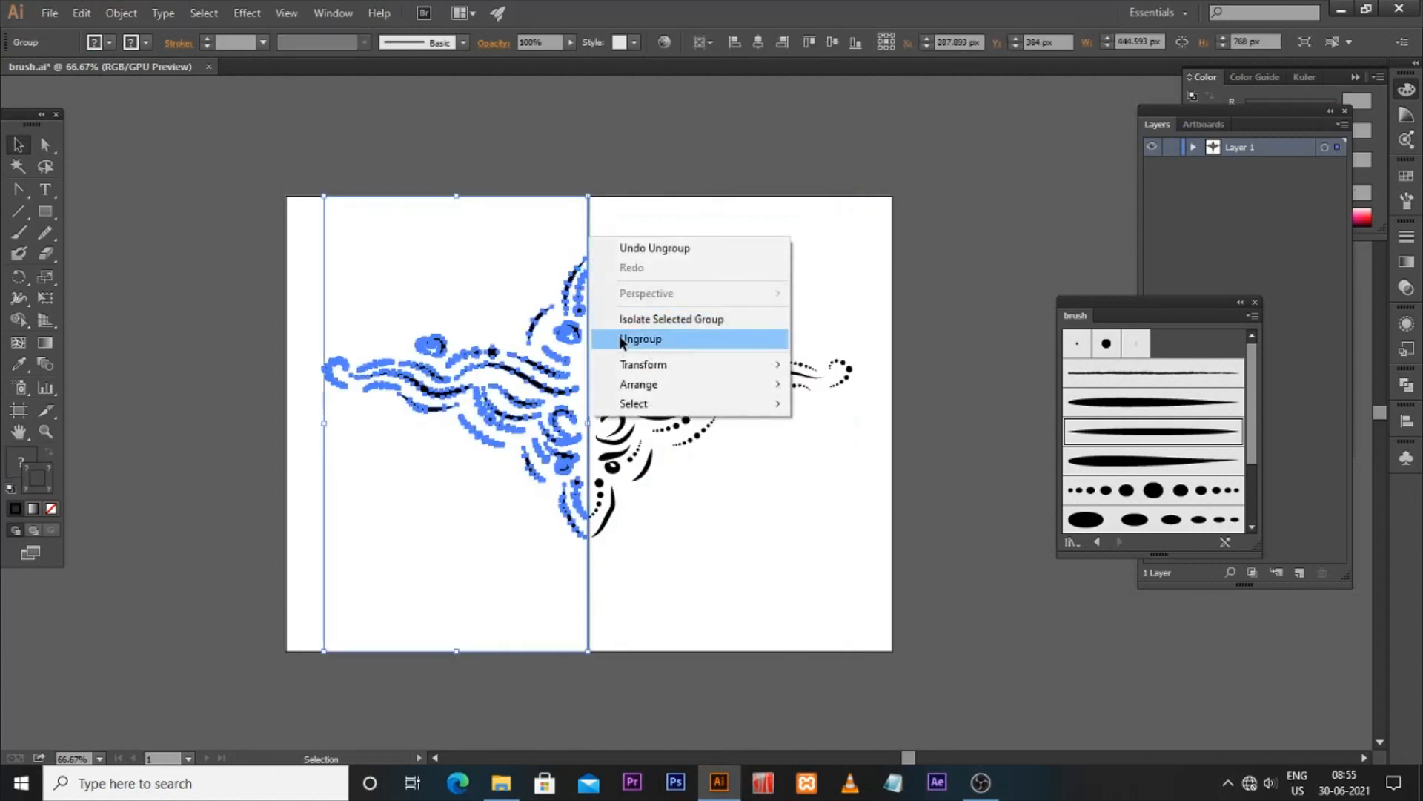
left_click(620, 339)
Delete the vertical centre lines from the ornament
left_click(605, 228)
left_click(589, 229)
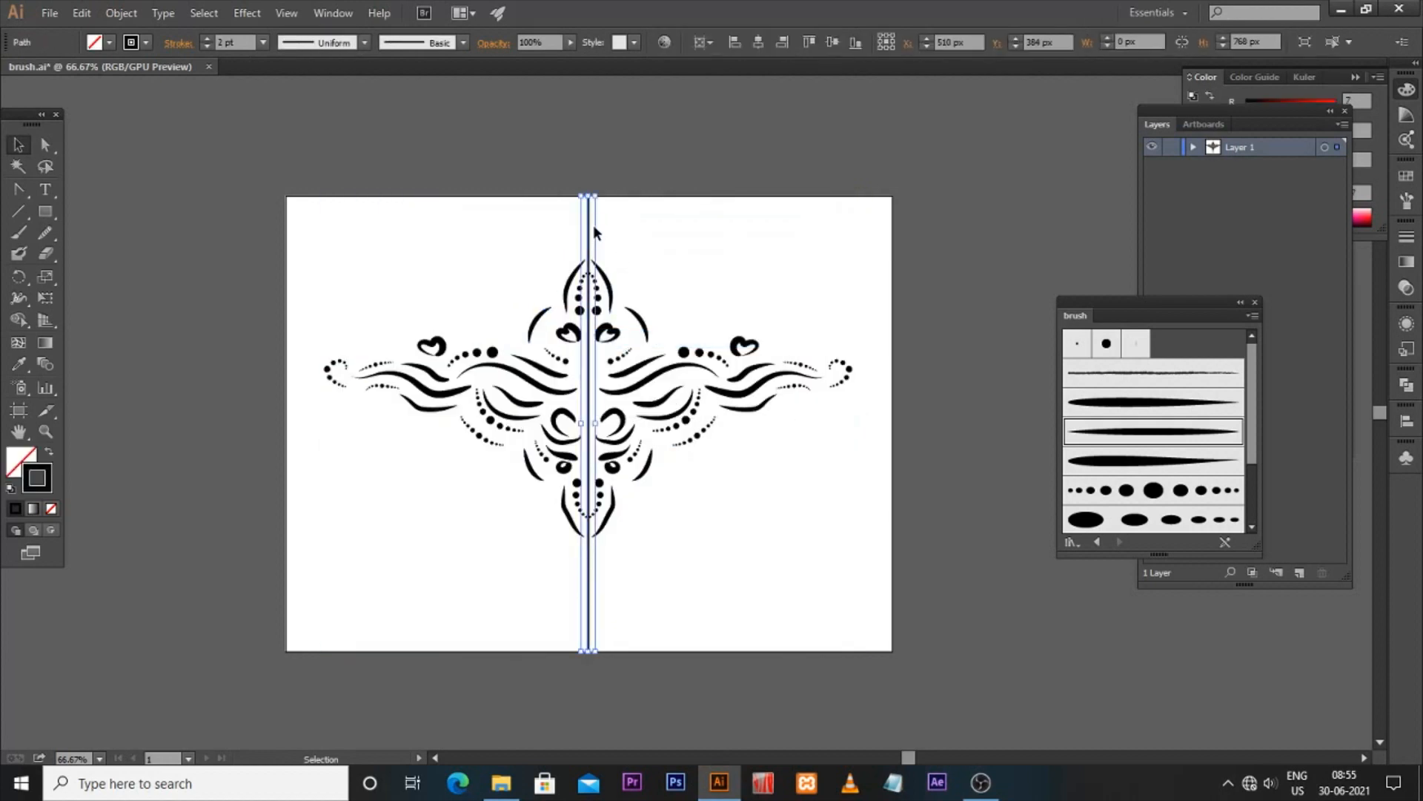
left_click(593, 225)
left_click(591, 216)
key("Delete")
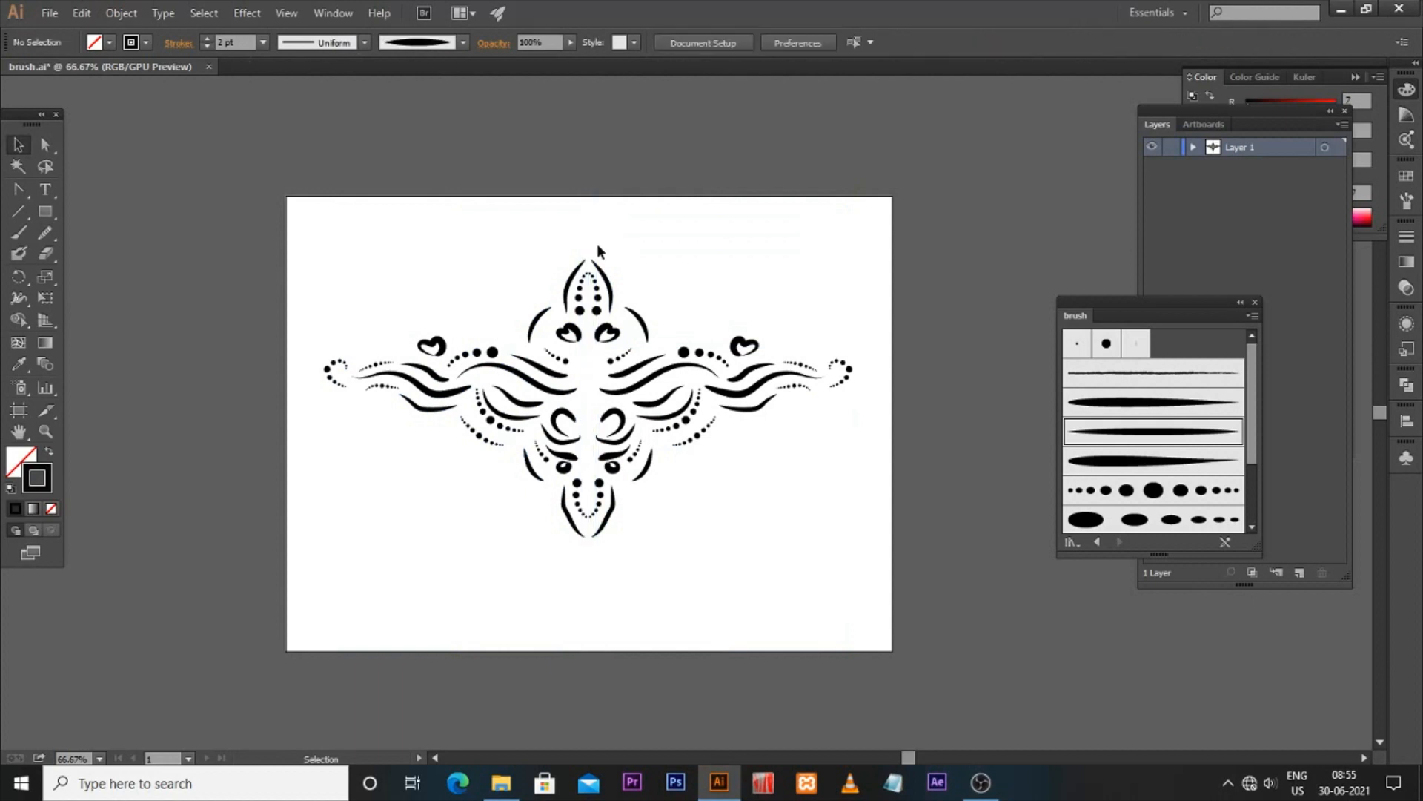
Scale the whole ornament down to about 589 by 310 px and move it up towards the artboard's upper edge
left_click_drag(333, 289, 856, 515)
key("v")
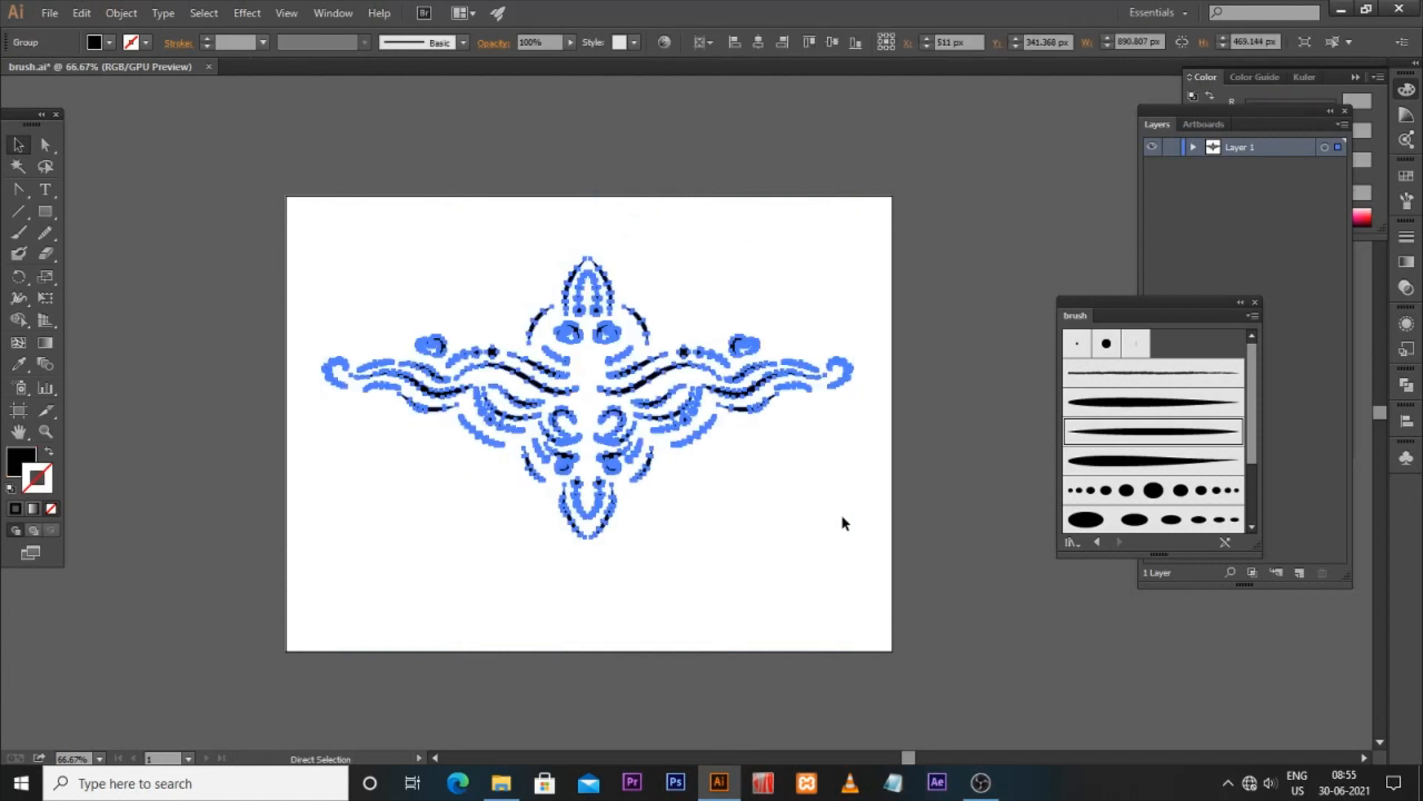
left_click_drag(852, 259, 761, 495)
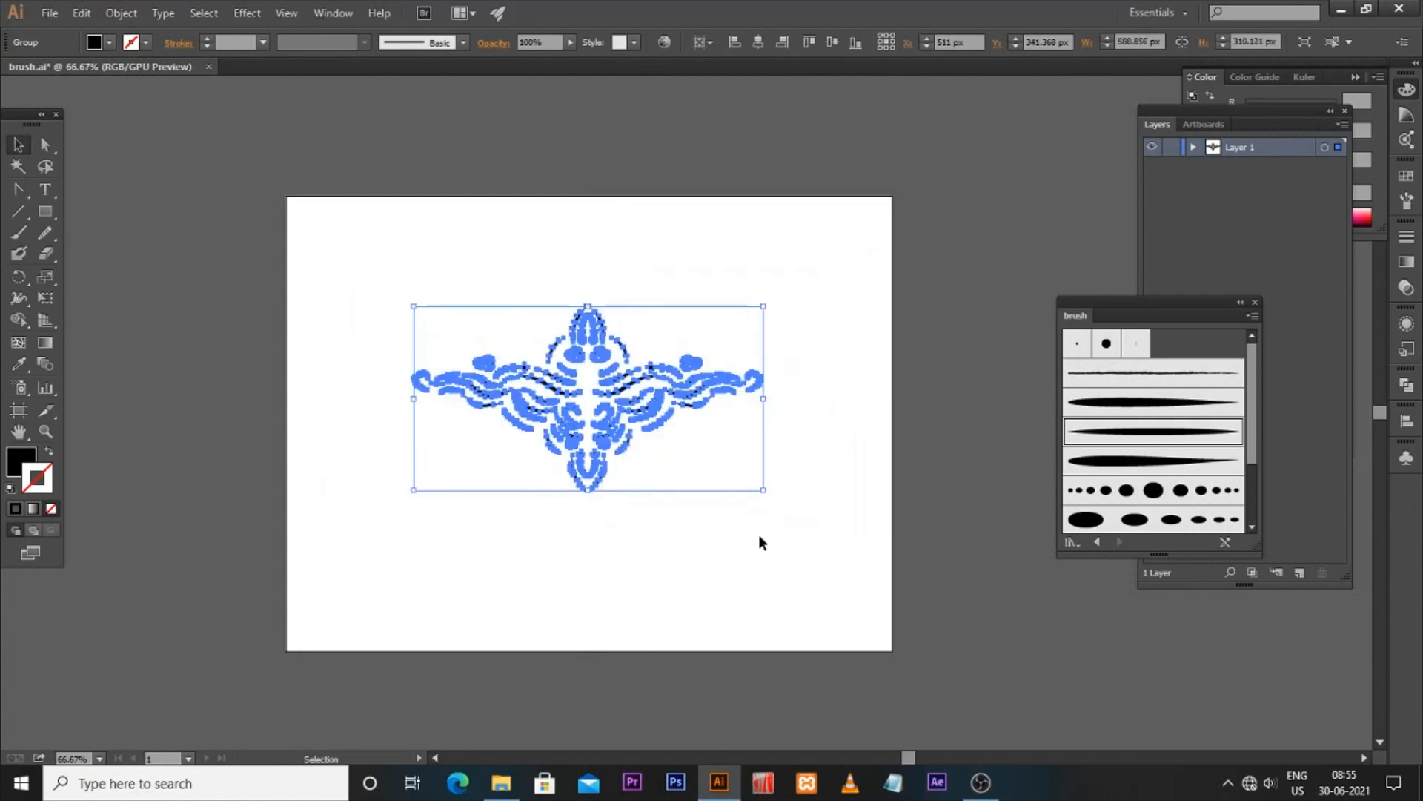
left_click(758, 535)
left_click_drag(695, 401, 701, 338)
key("shift+Up")
key("shift+Up")
key("shift+Up")
key("shift+Up")
key("shift+Up")
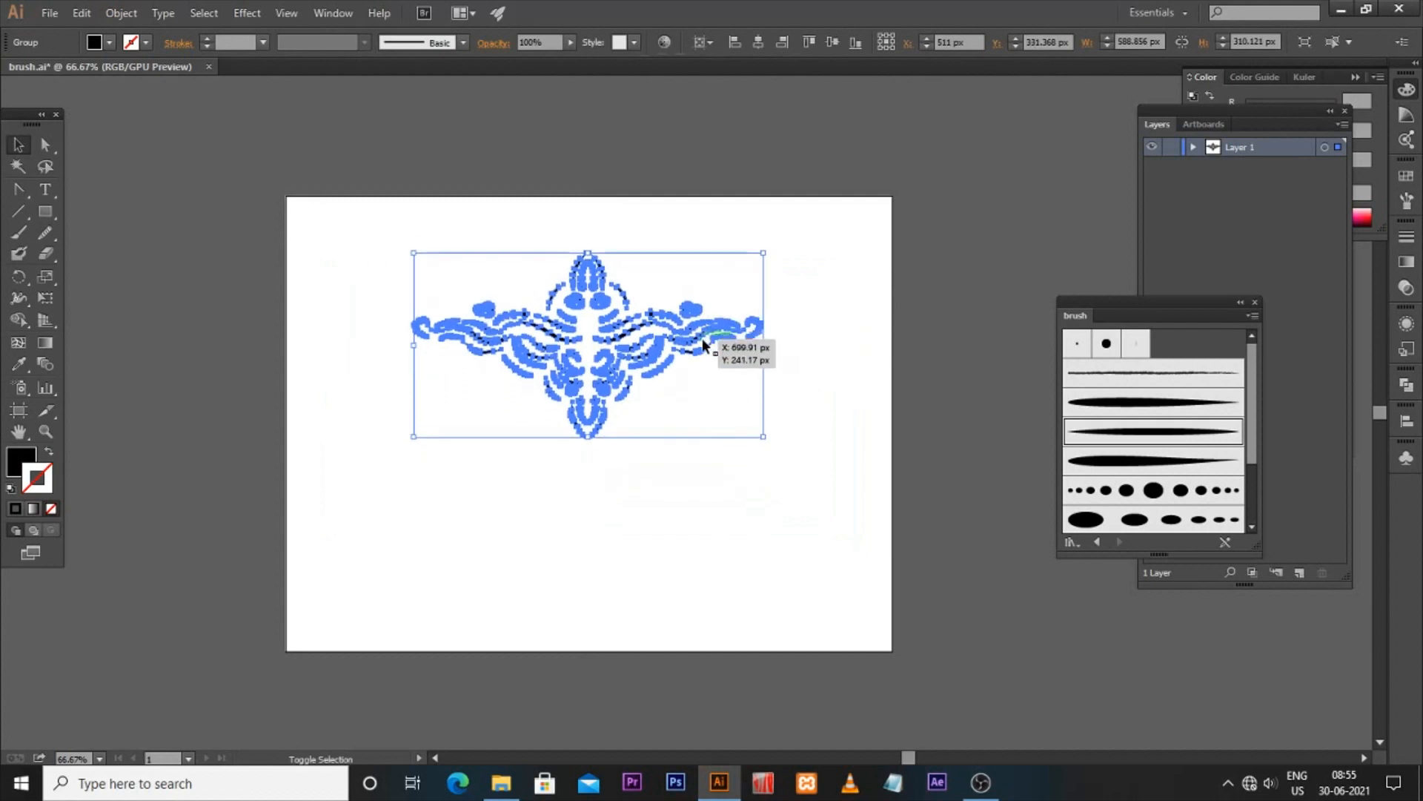
left_click(813, 454)
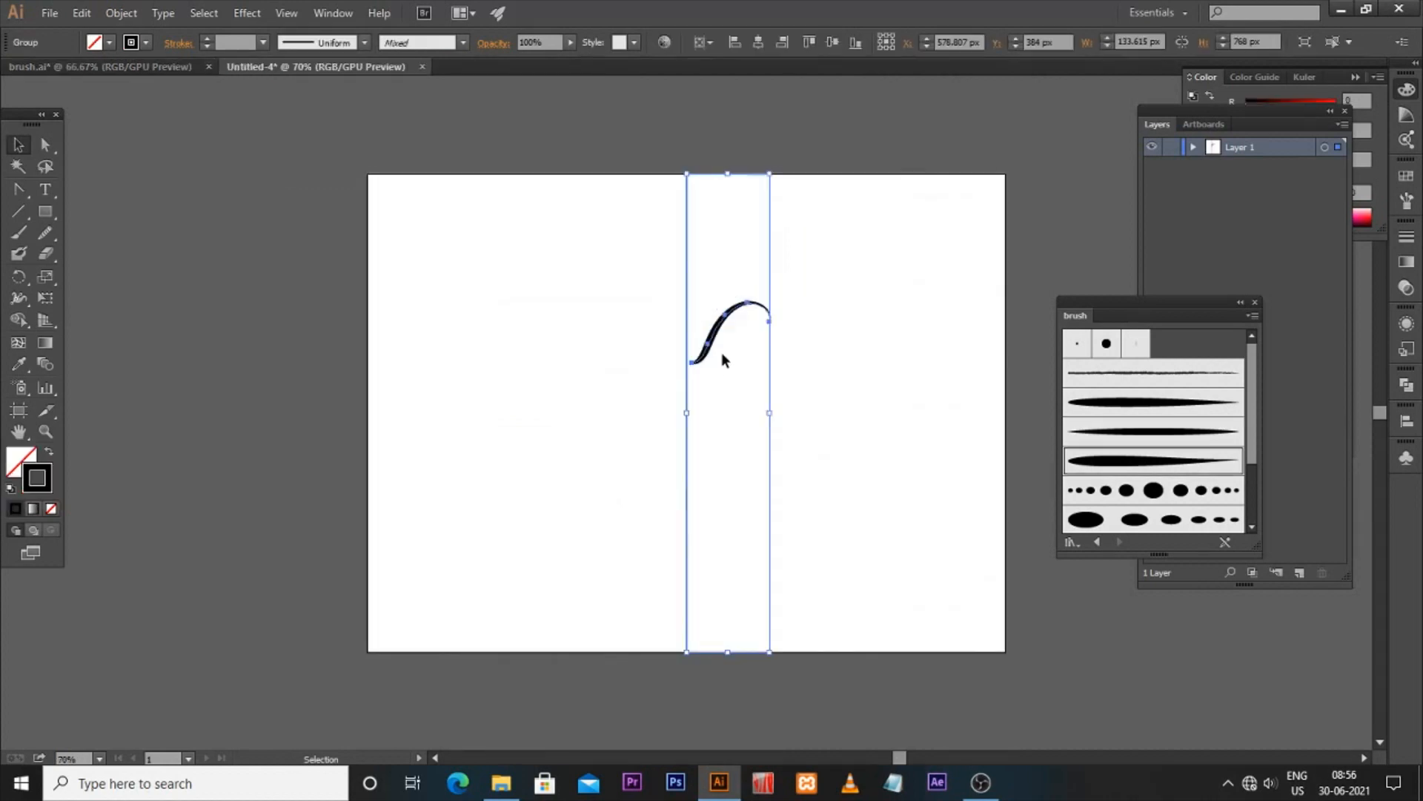
Apply a Transform effect to the curve-and-centre-line group, with 1 copy reflected in X about the left-middle reference point
left_click(247, 12)
mouse_move(337, 158)
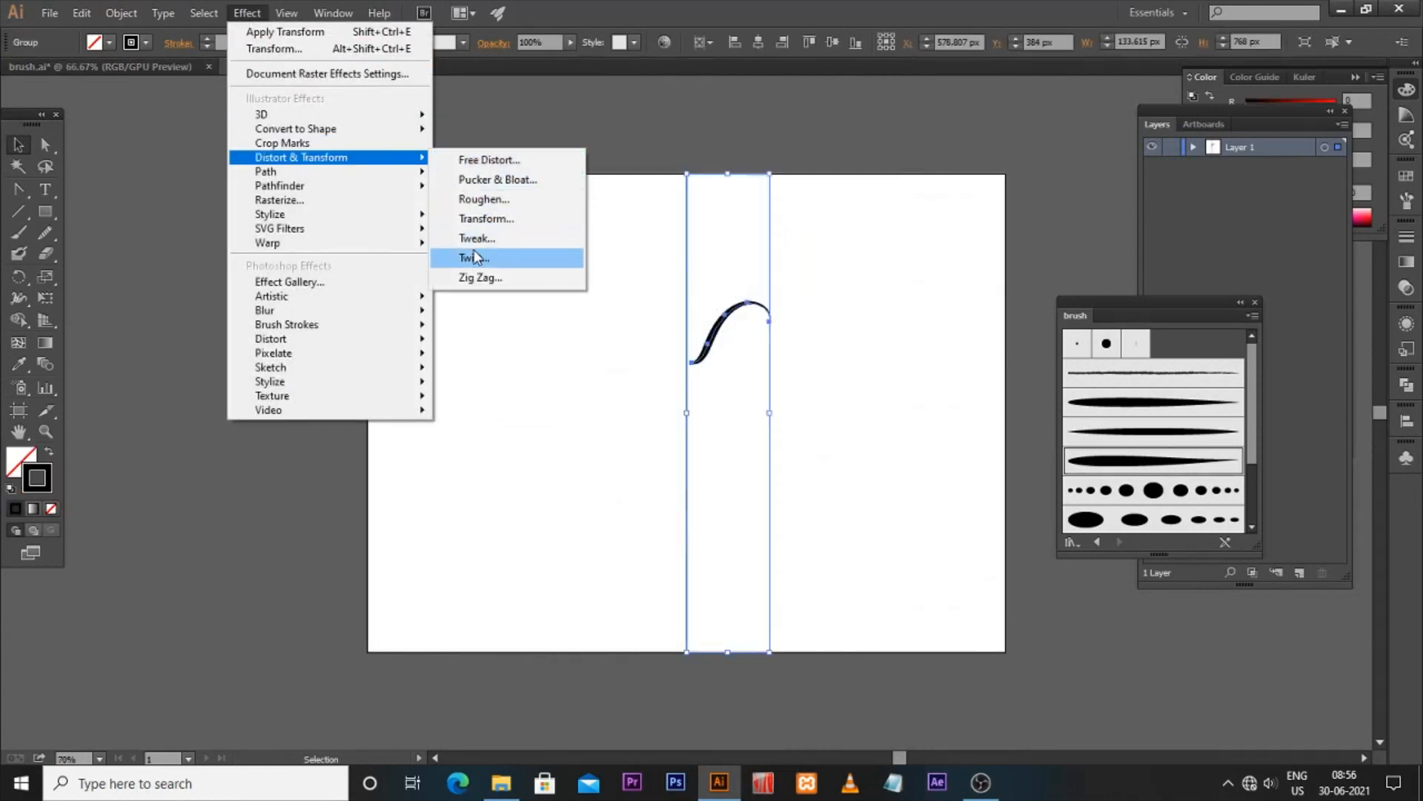
left_click(495, 228)
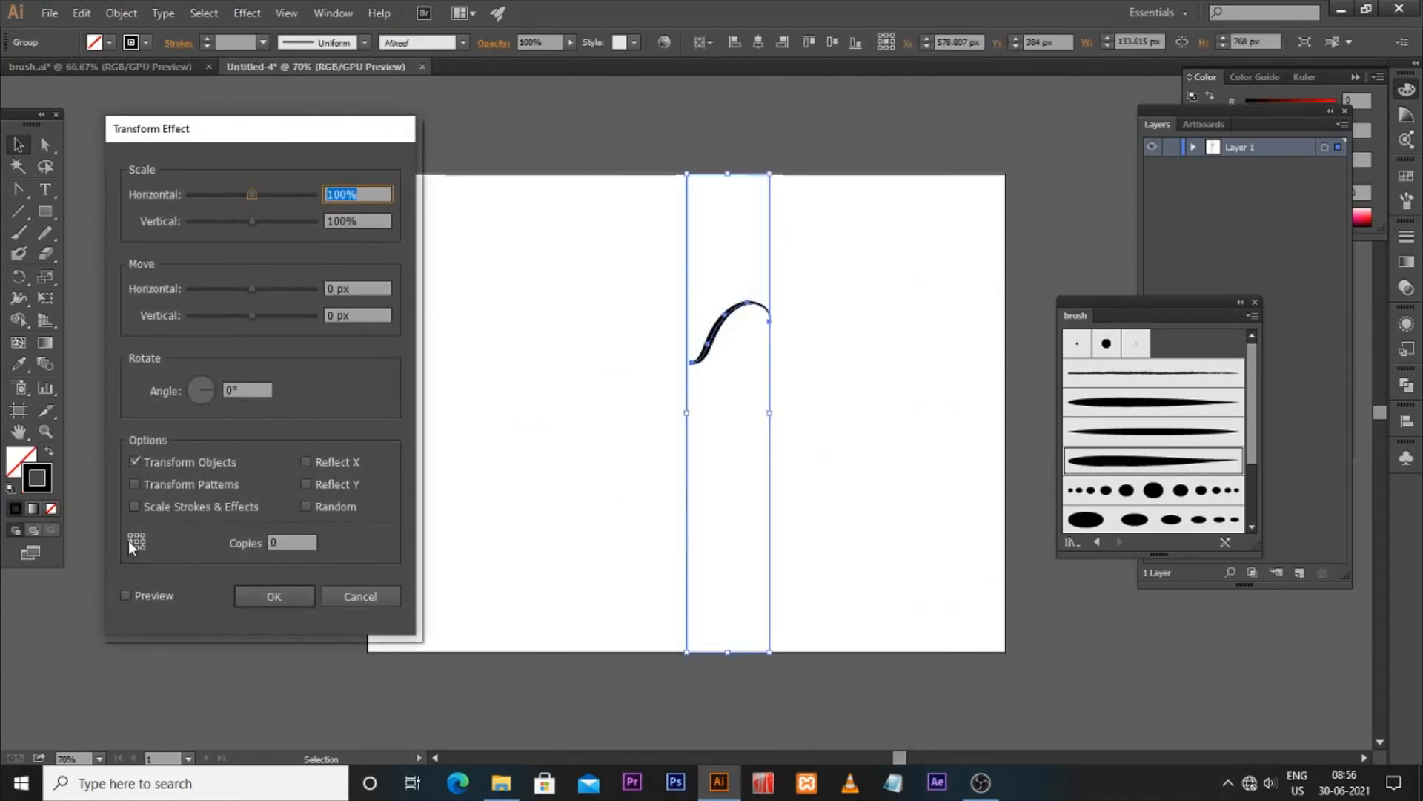
left_click(124, 595)
left_click(286, 542)
type("1")
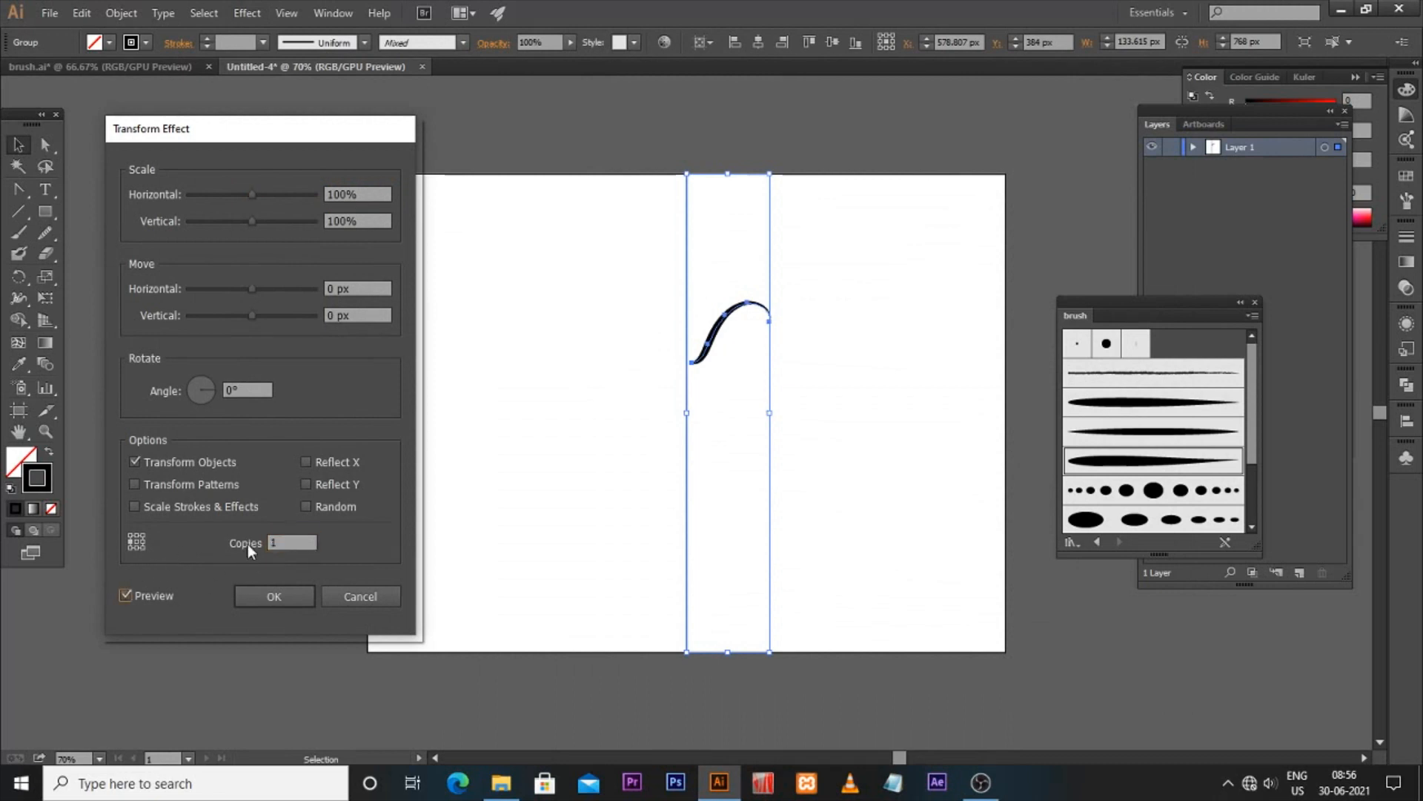
left_click(306, 462)
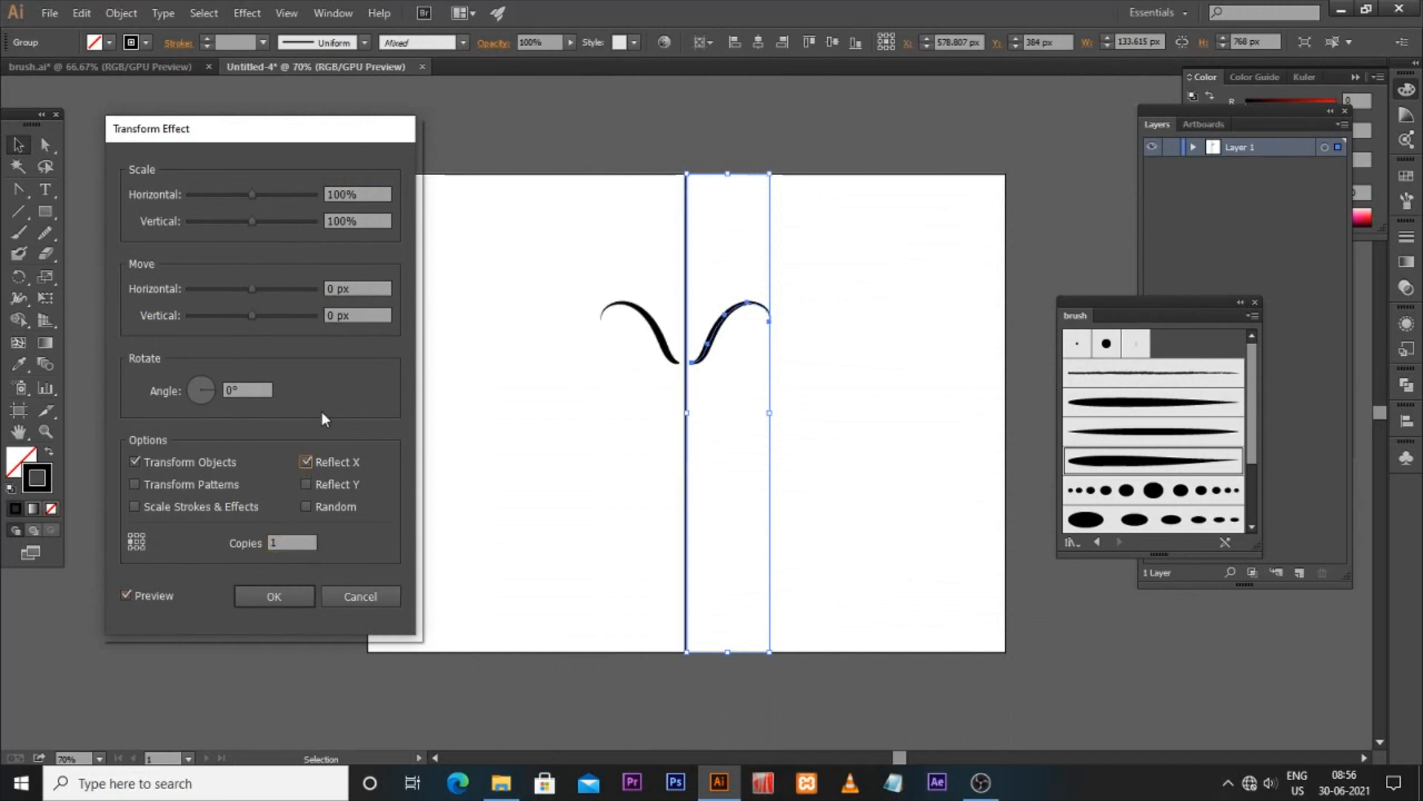
left_click(291, 596)
Isolate the mirrored group and paint a tapered leaf stroke beneath the curve, with dotted strokes below it and curling inside the upper loop
double_click(722, 323)
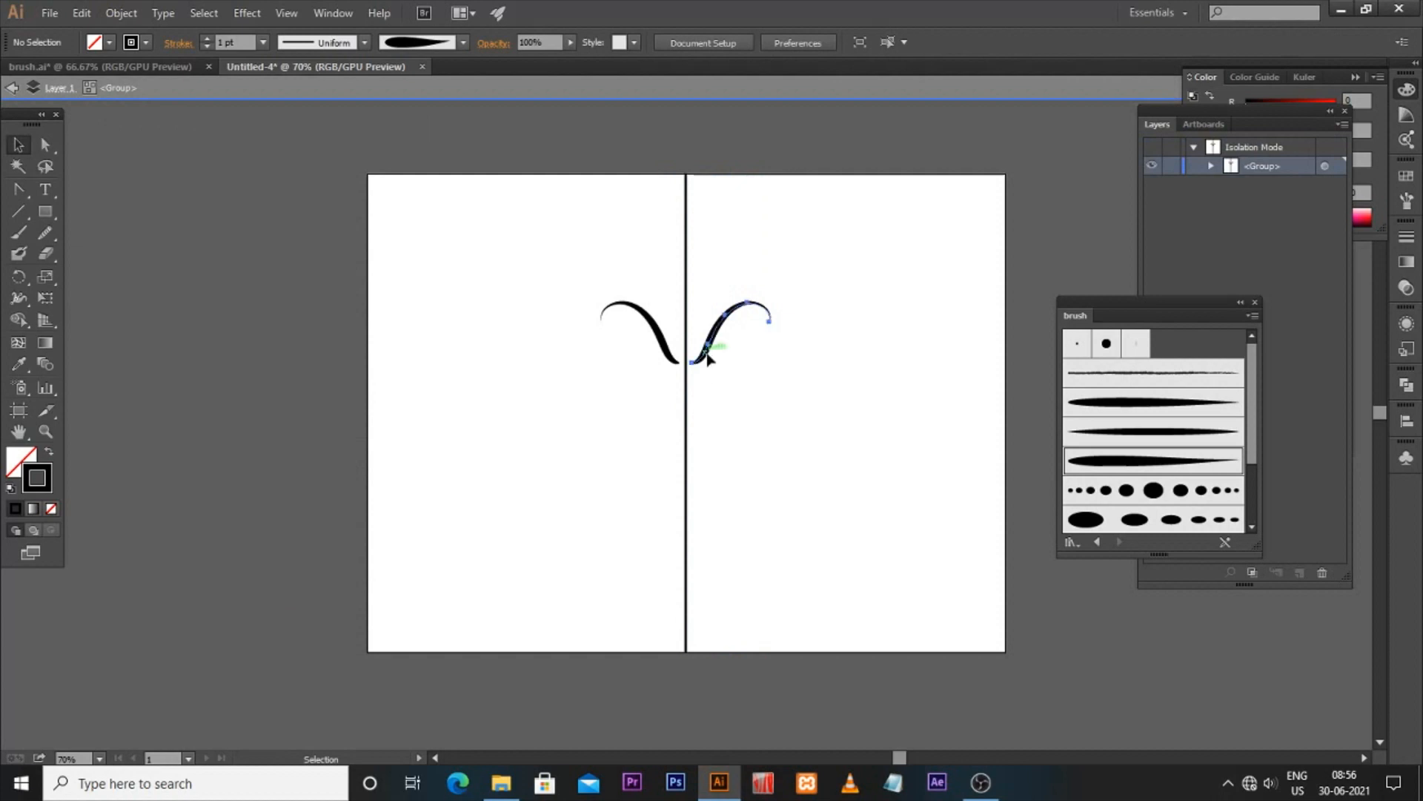
left_click(708, 358)
key("b")
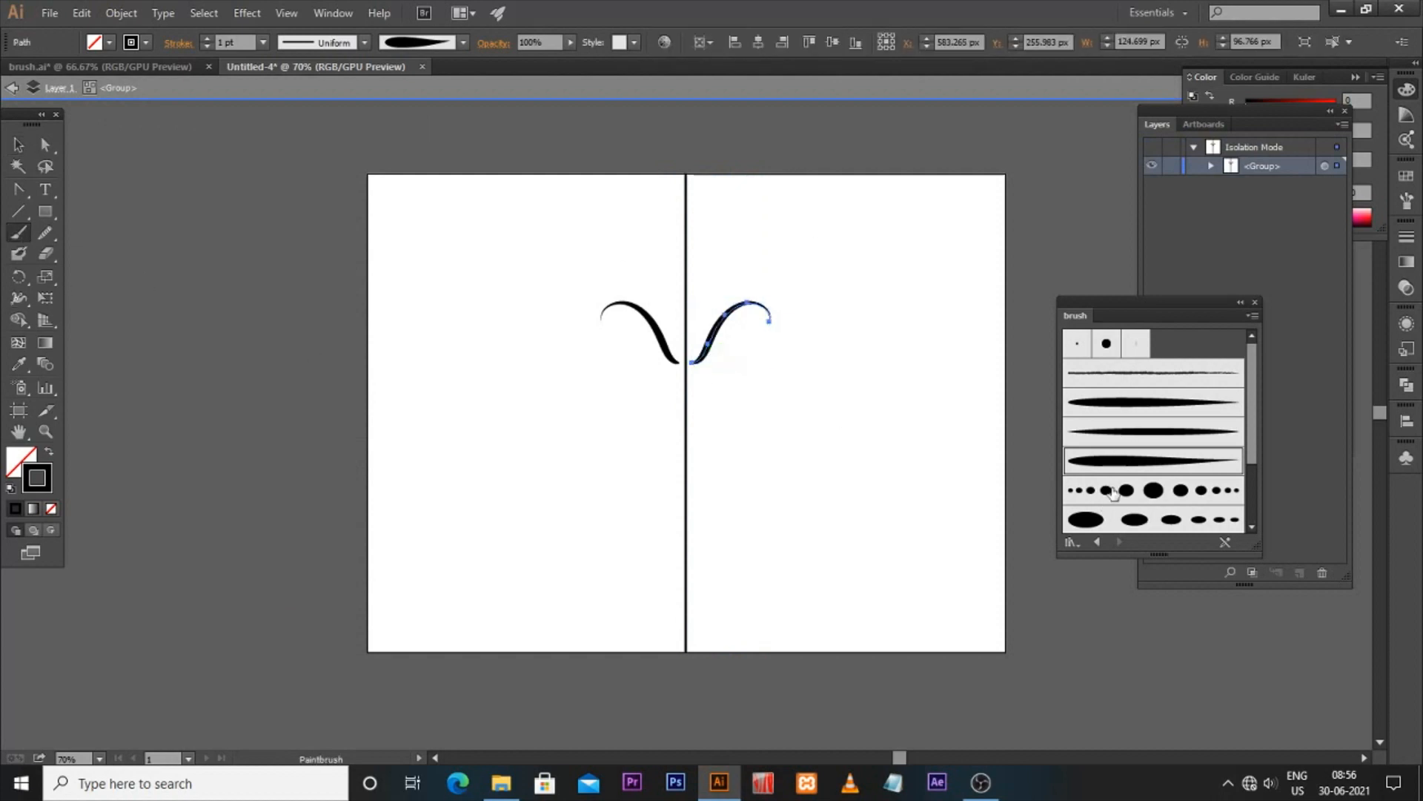
left_click(1153, 490)
key("ctrl+z")
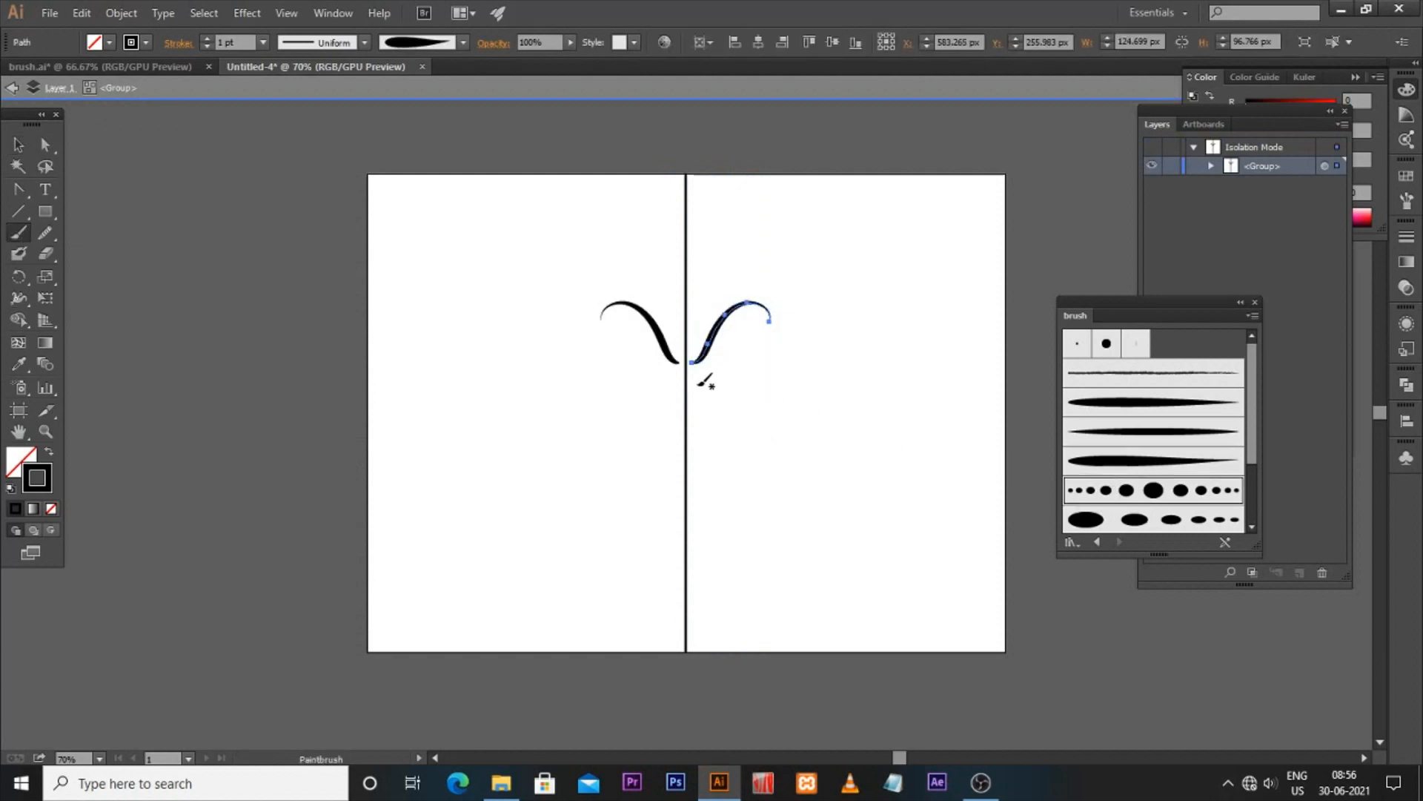
left_click_drag(732, 346, 744, 331)
left_click(1153, 490)
left_click_drag(745, 395, 707, 401)
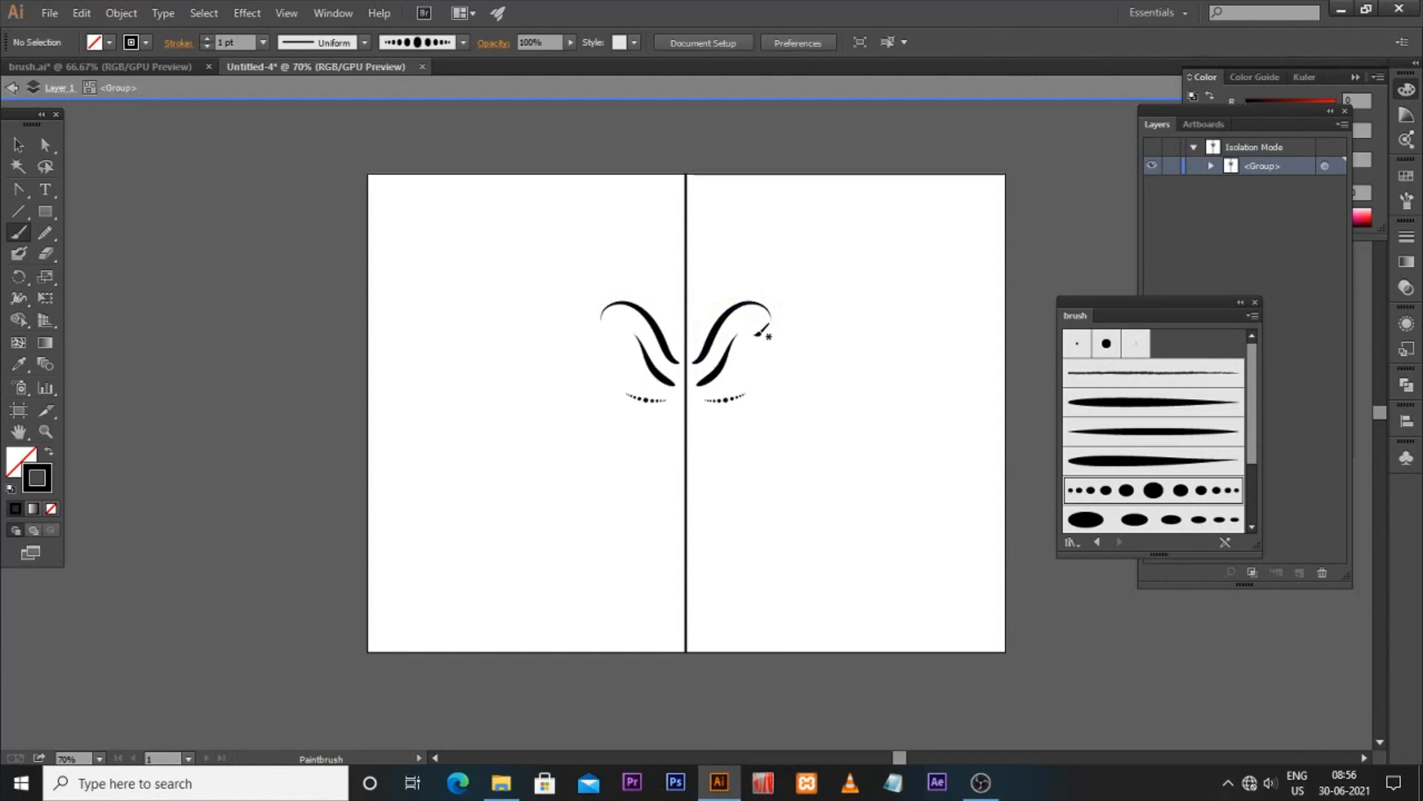
left_click_drag(758, 363, 760, 384)
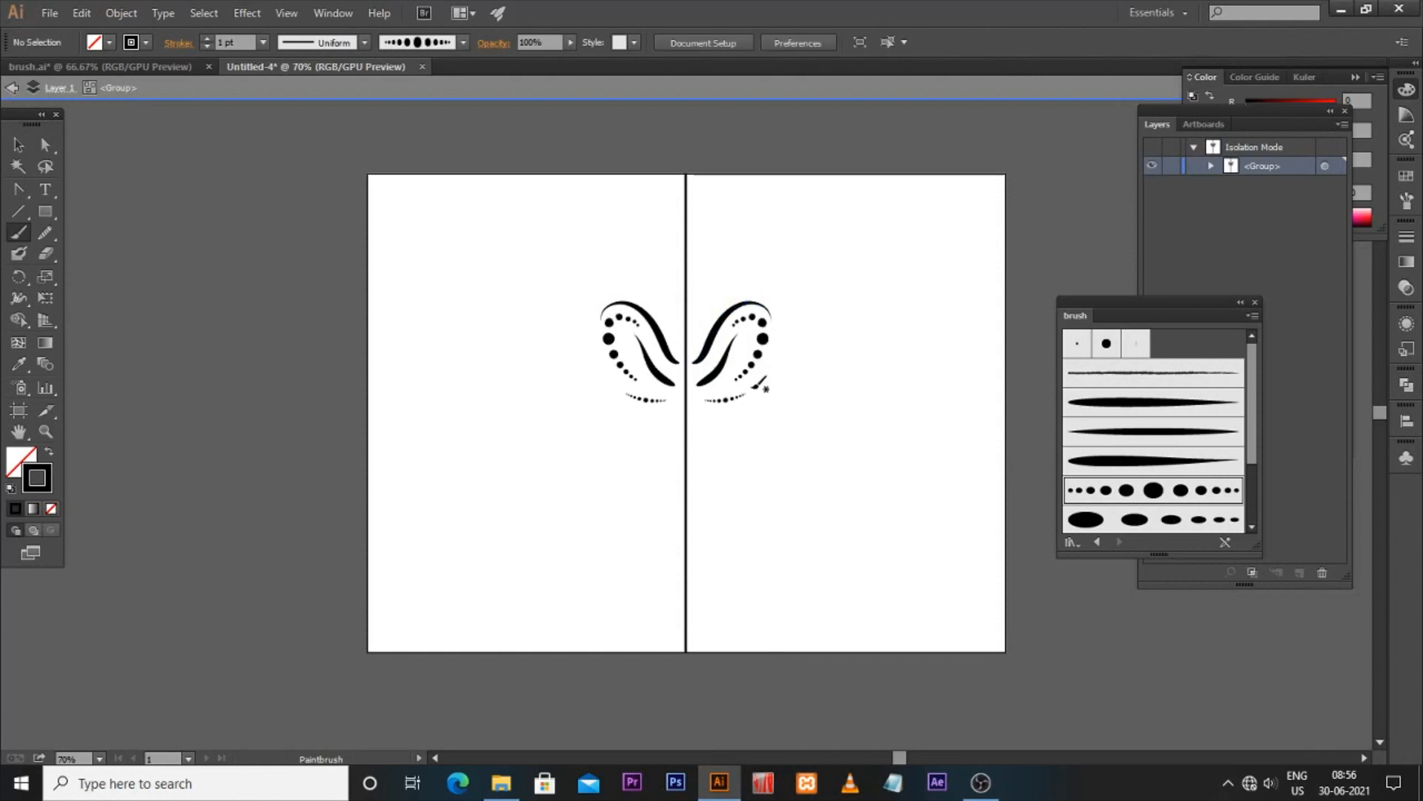
Paint tapered leaf strokes with the pointed art brush for the lower petals and the outward-sweeping side petals
left_click(1111, 452)
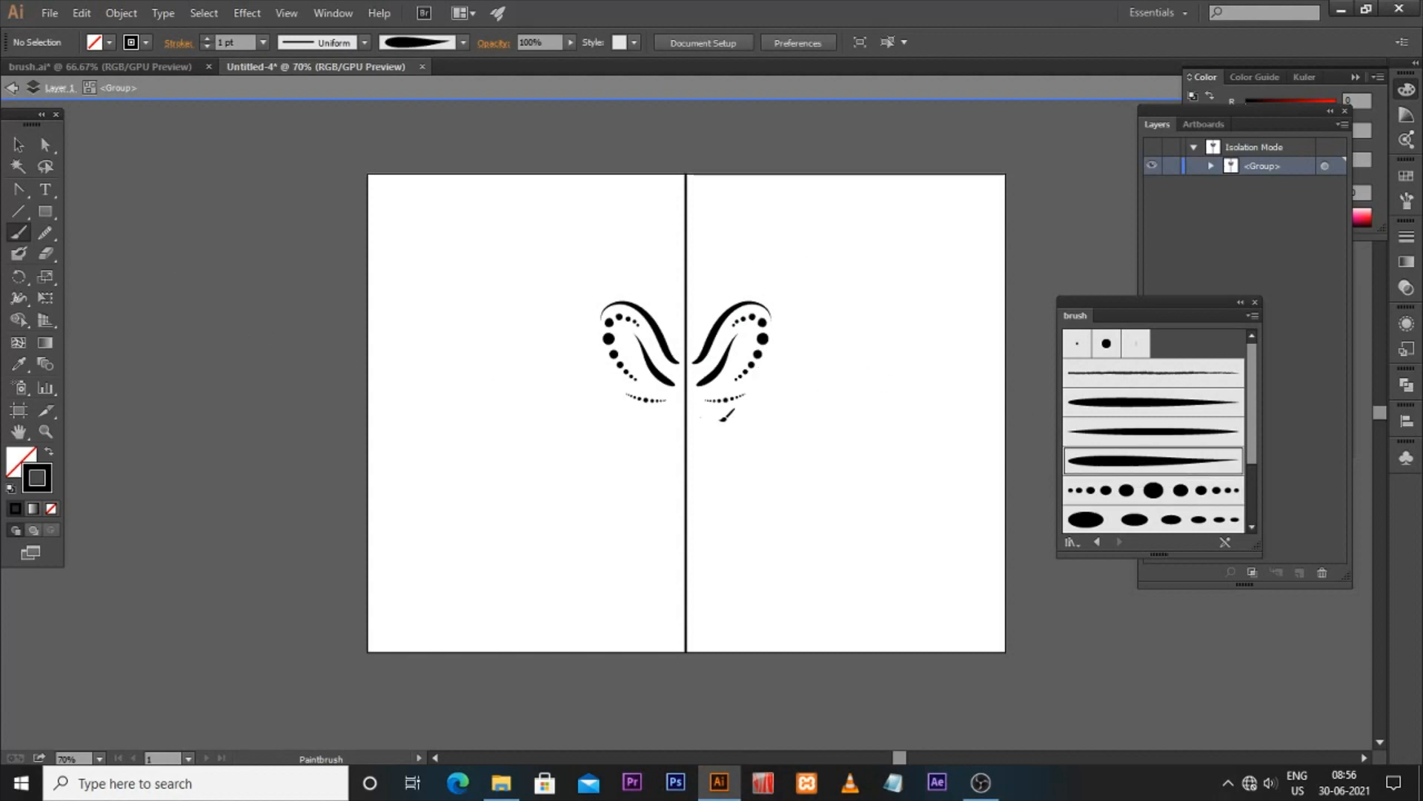
left_click_drag(783, 367, 702, 423)
mouse_move(775, 482)
left_mouse_down()
mouse_move(730, 489)
mouse_move(768, 495)
left_mouse_up()
left_click_drag(699, 526, 699, 526)
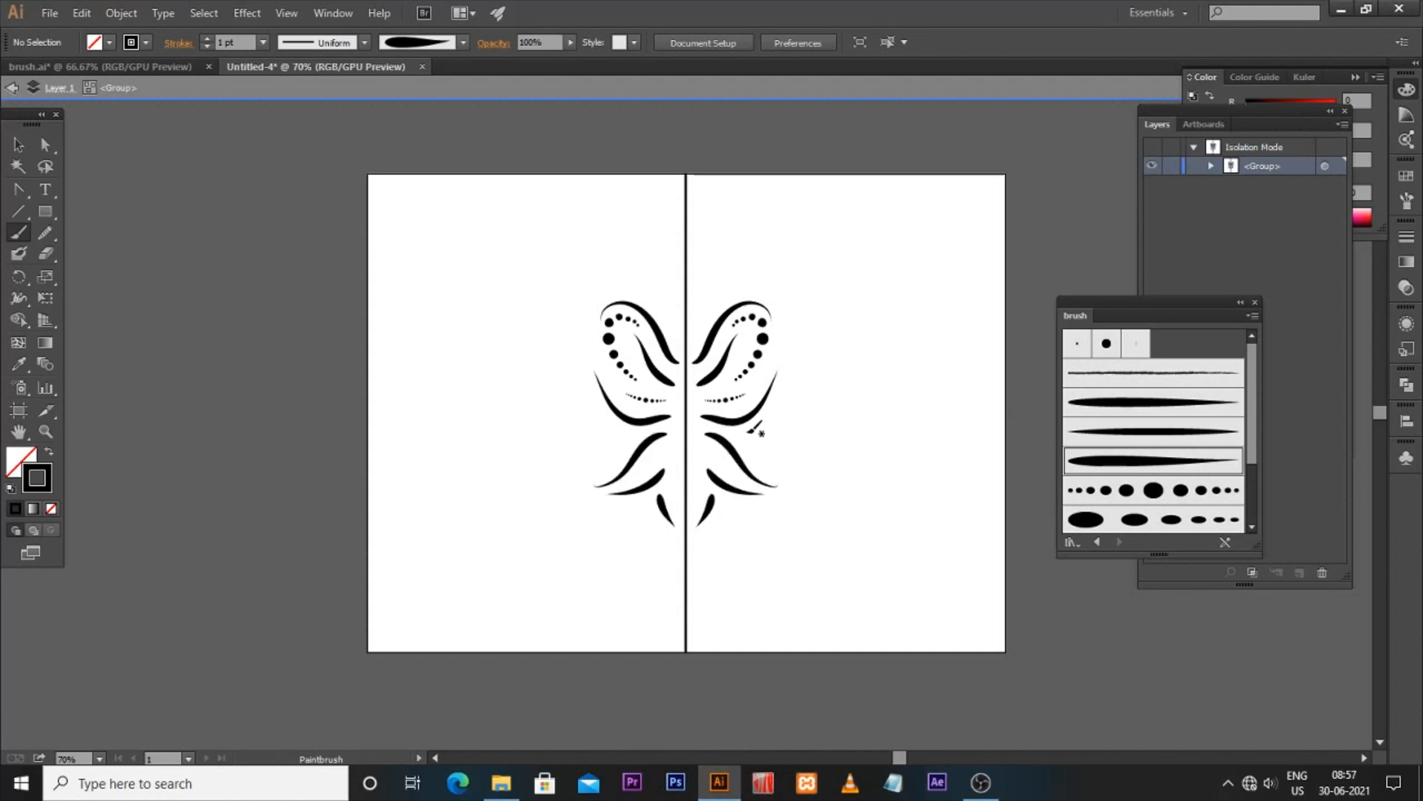
mouse_move(841, 409)
left_mouse_down()
mouse_move(798, 451)
mouse_move(849, 402)
left_mouse_up()
Paint tapering dot trails with the shrinking-dots brush above, between and below the side and lower petals
left_click(1115, 521)
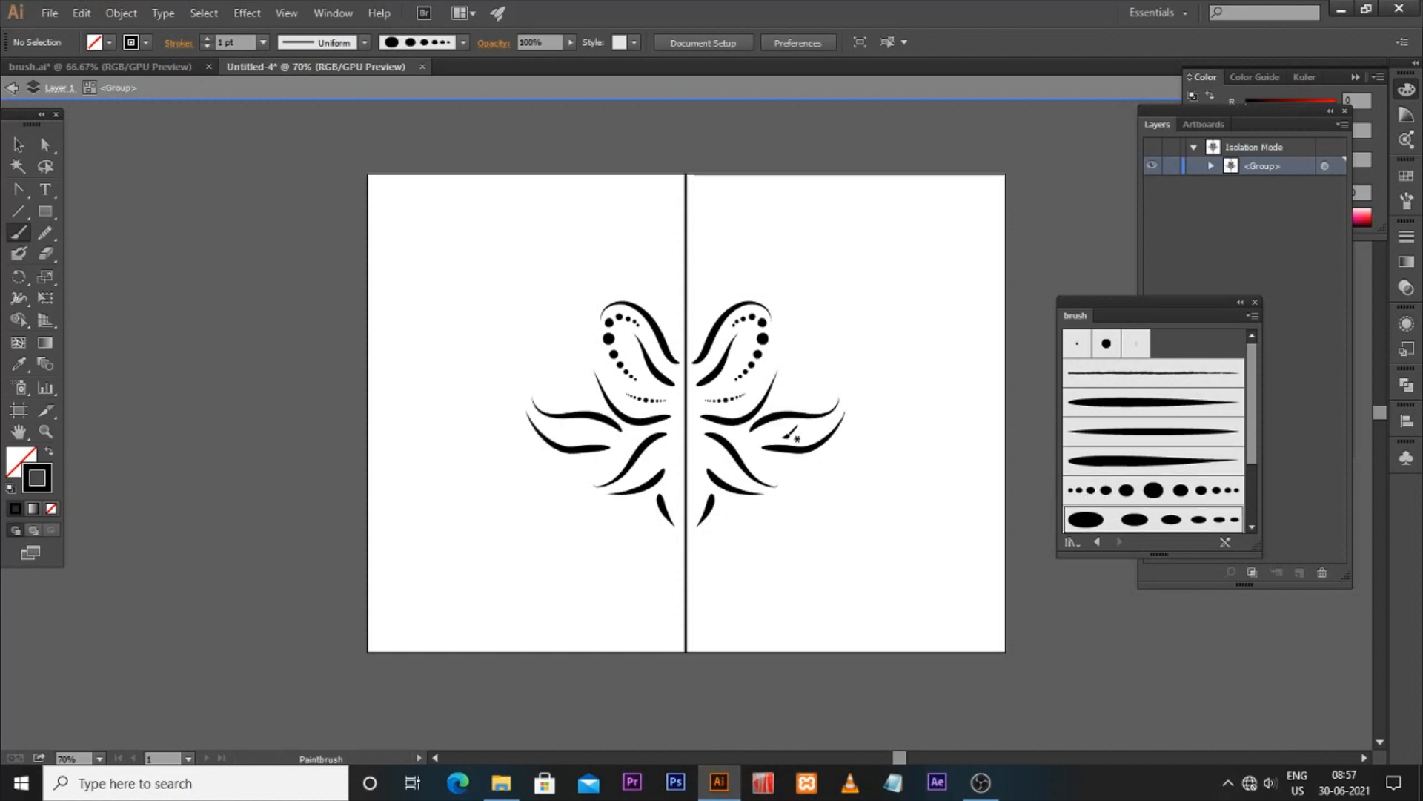
left_click_drag(806, 429, 830, 396)
left_click_drag(818, 461, 820, 462)
mouse_move(729, 464)
left_mouse_down()
mouse_move(745, 501)
mouse_move(698, 581)
mouse_move(721, 535)
mouse_move(709, 498)
mouse_move(760, 507)
left_mouse_up()
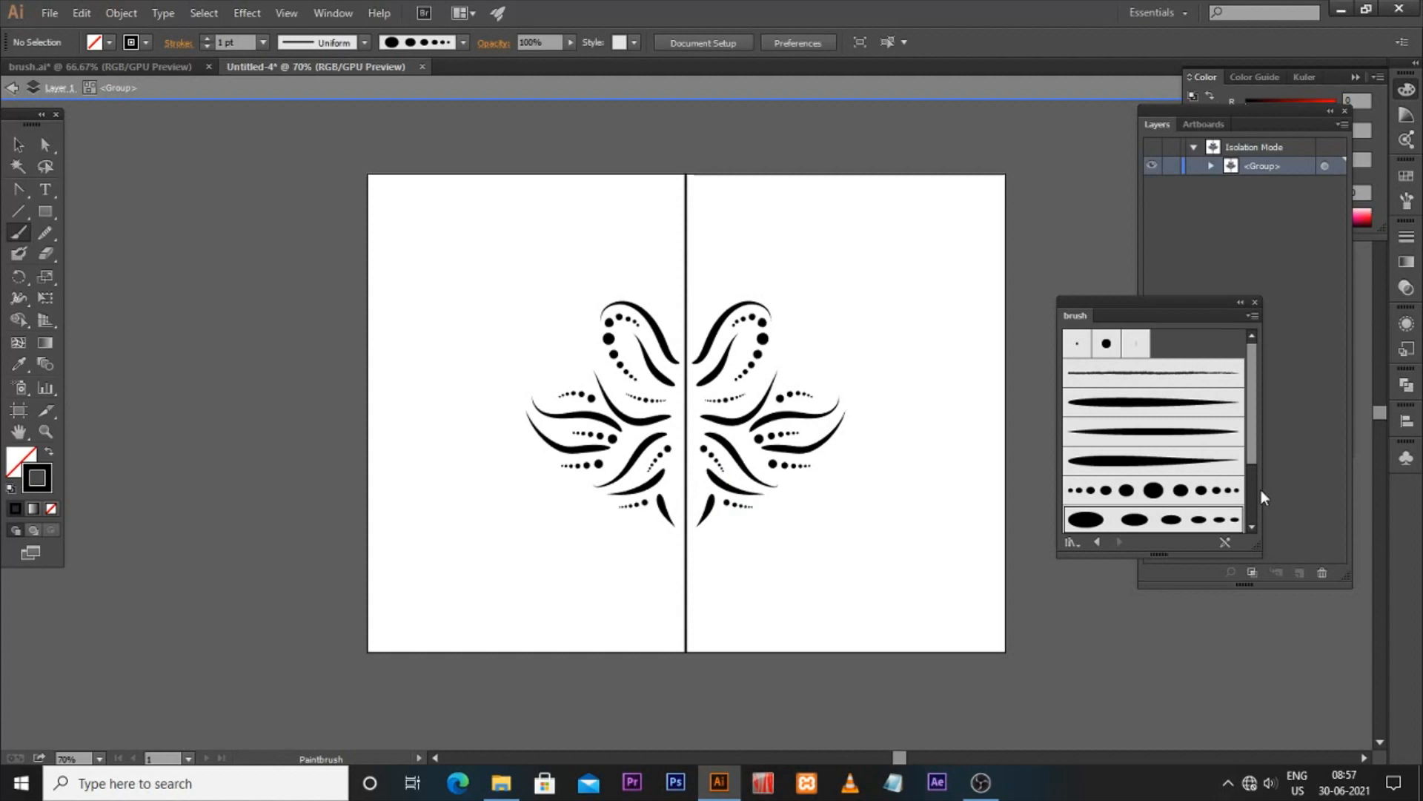
Paint a long curve and a short diagonal stroke outside the side petals, and surround the ornament's outer edge with teardrop loops
left_click(1148, 427)
mouse_move(879, 396)
left_mouse_down()
mouse_move(854, 447)
mouse_move(879, 409)
left_mouse_up()
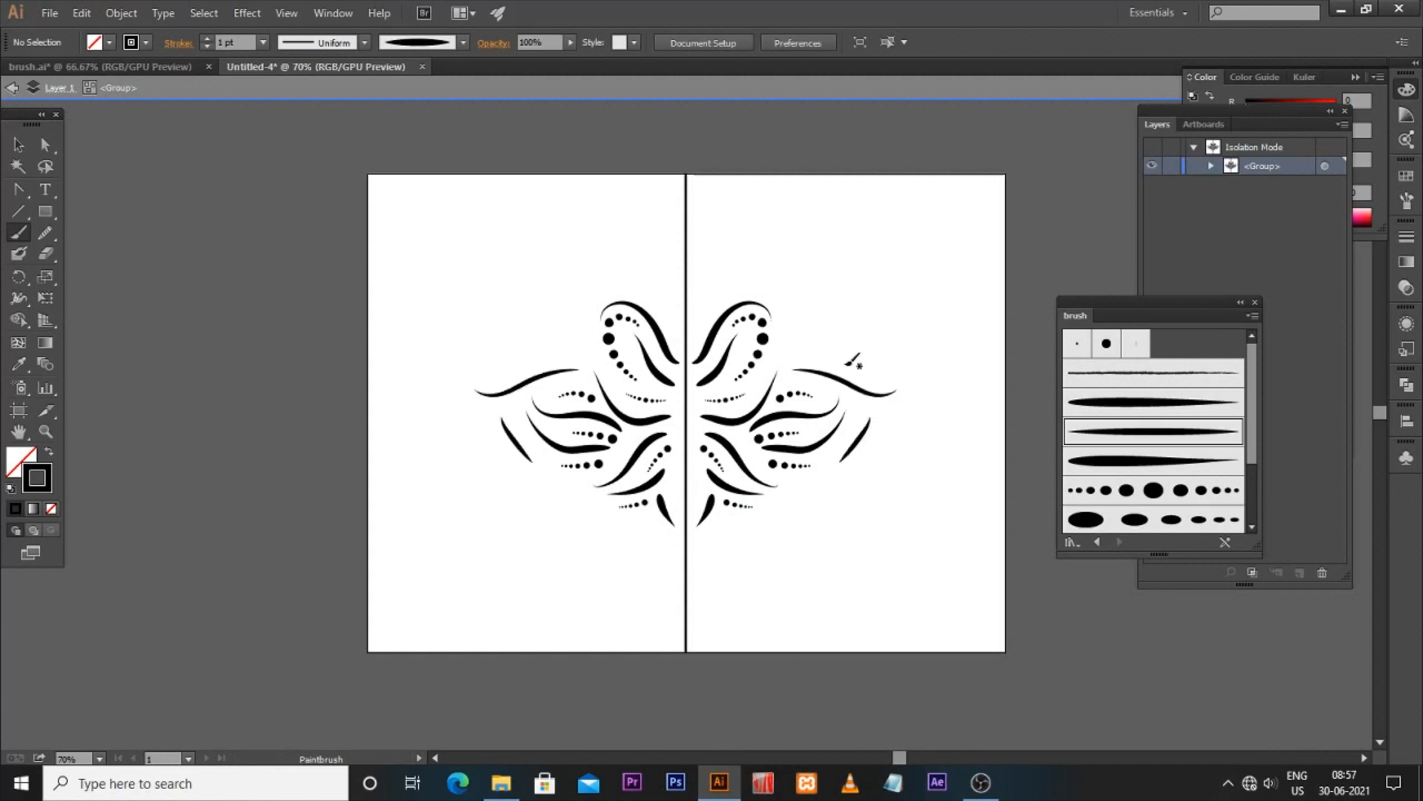
left_click(1124, 406)
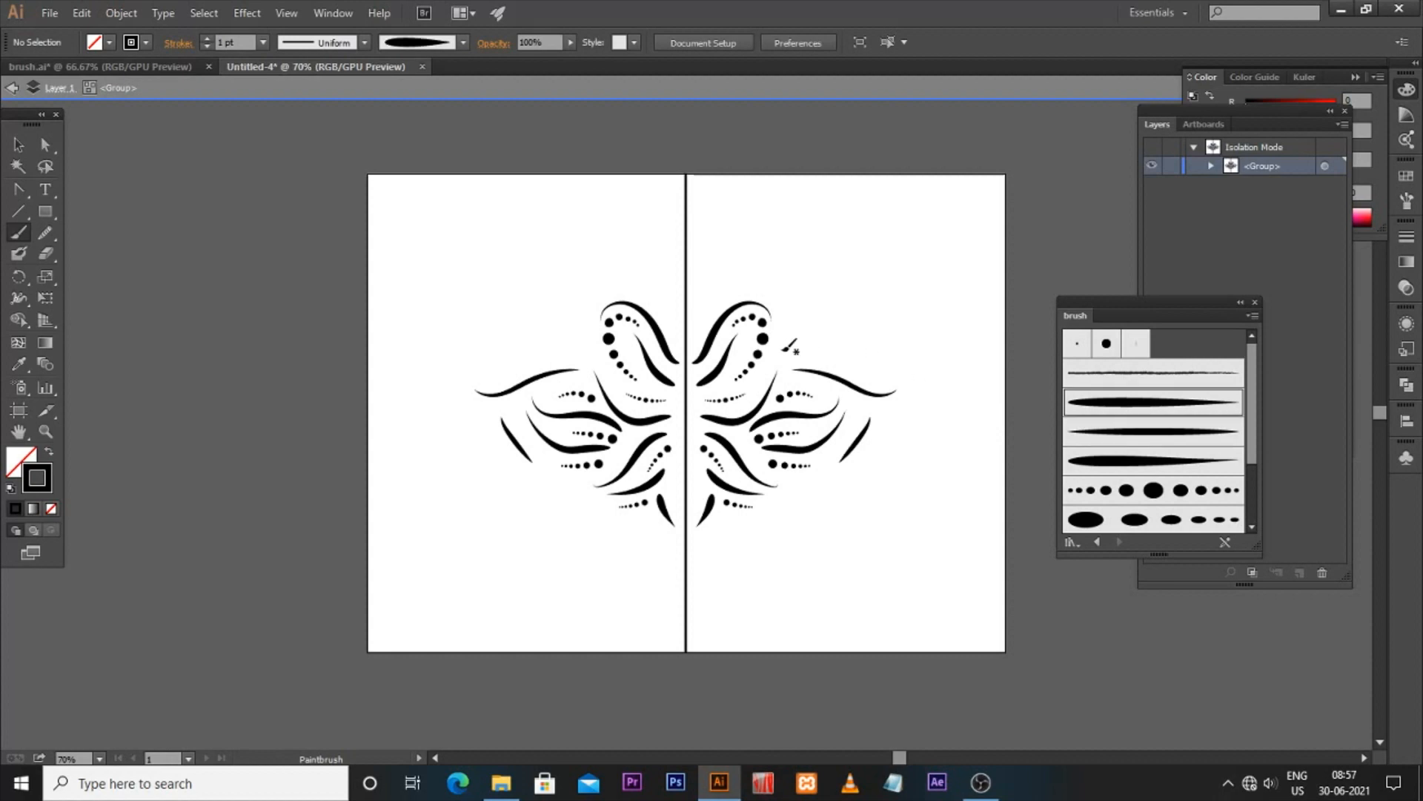
left_click_drag(798, 344, 802, 333)
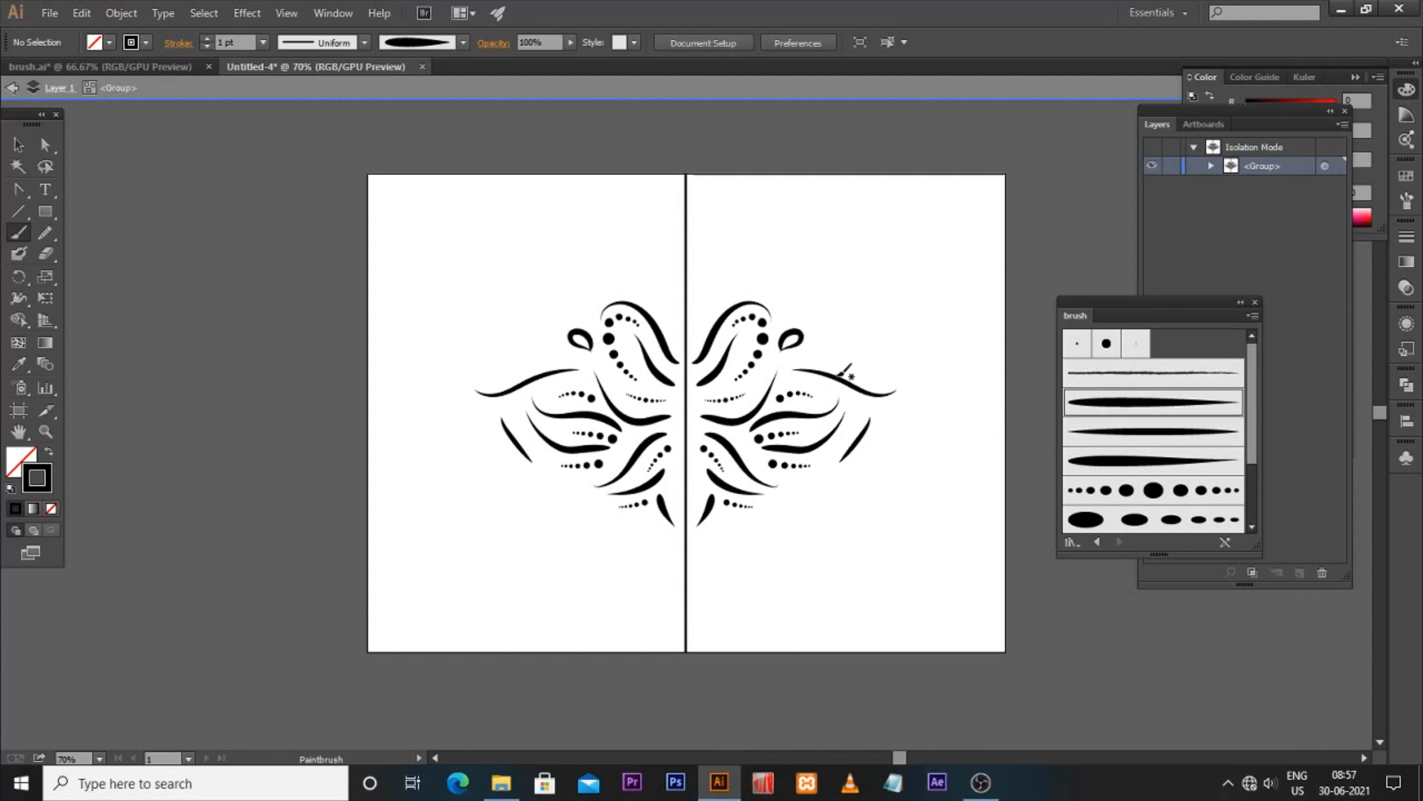
mouse_move(882, 374)
left_mouse_down()
mouse_move(920, 415)
mouse_move(880, 412)
left_mouse_up()
left_click_drag(831, 472, 716, 521)
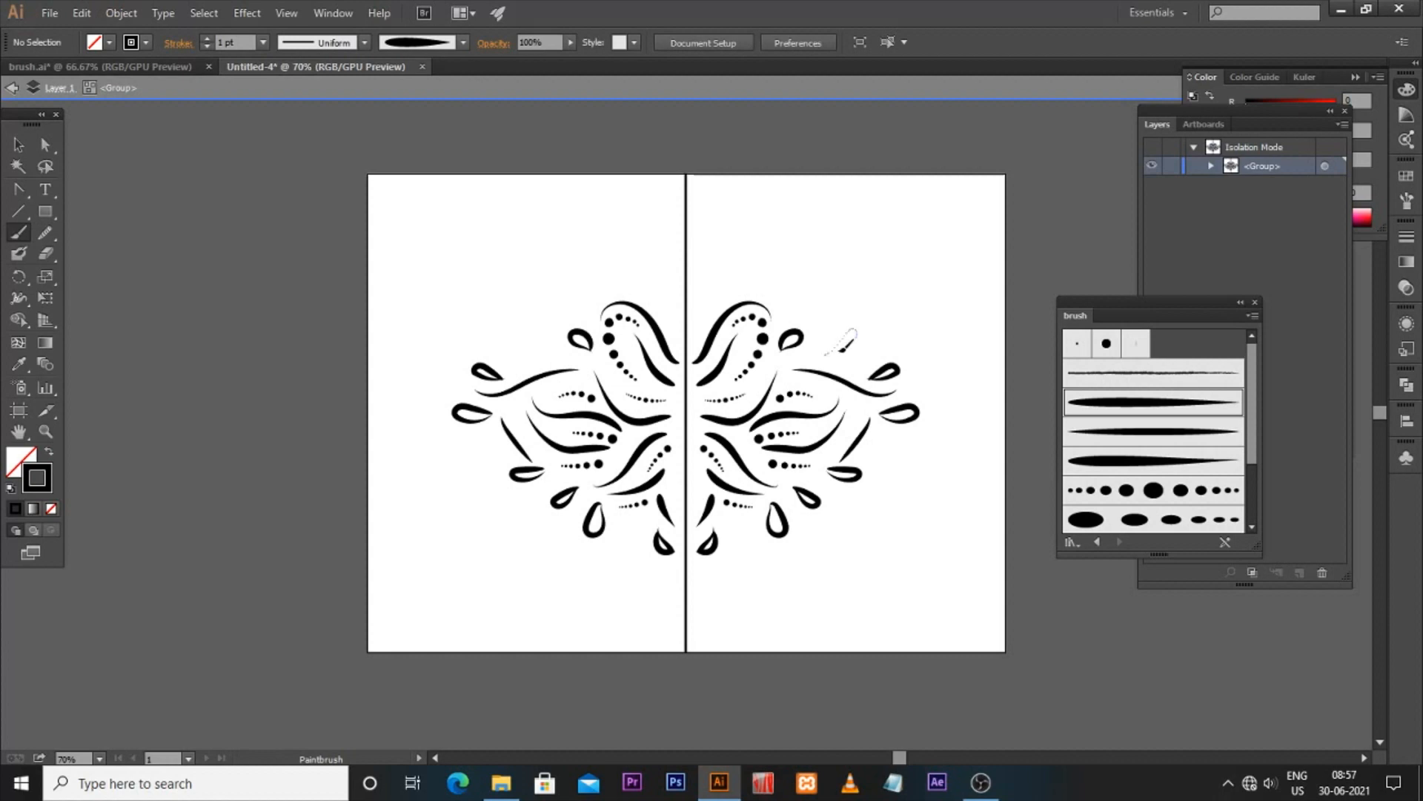
left_click_drag(842, 349, 839, 353)
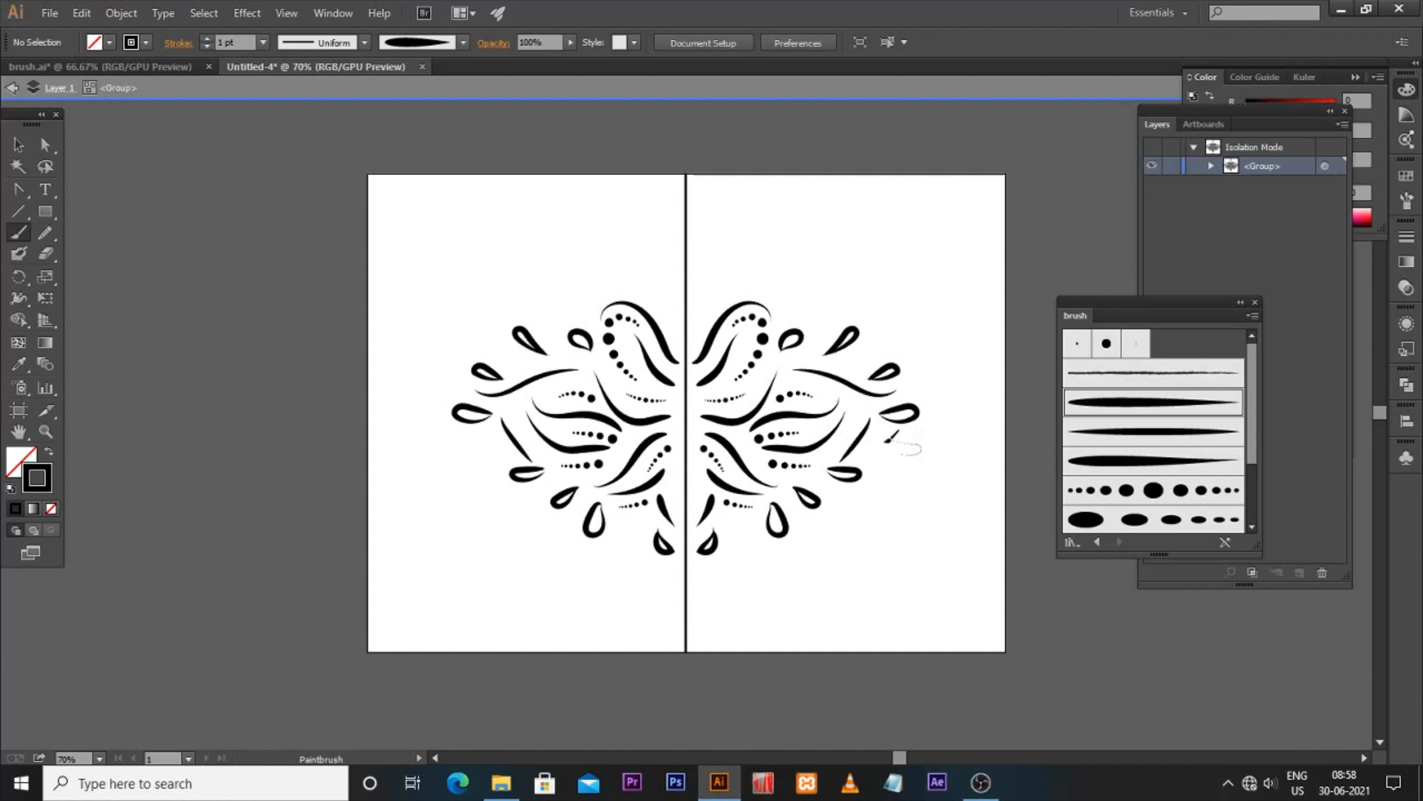
left_click_drag(888, 439, 884, 442)
Draw a straight horizontal line 112 px long beyond the outer teardrops and give it the symmetrical dotted brush
left_click(1130, 492)
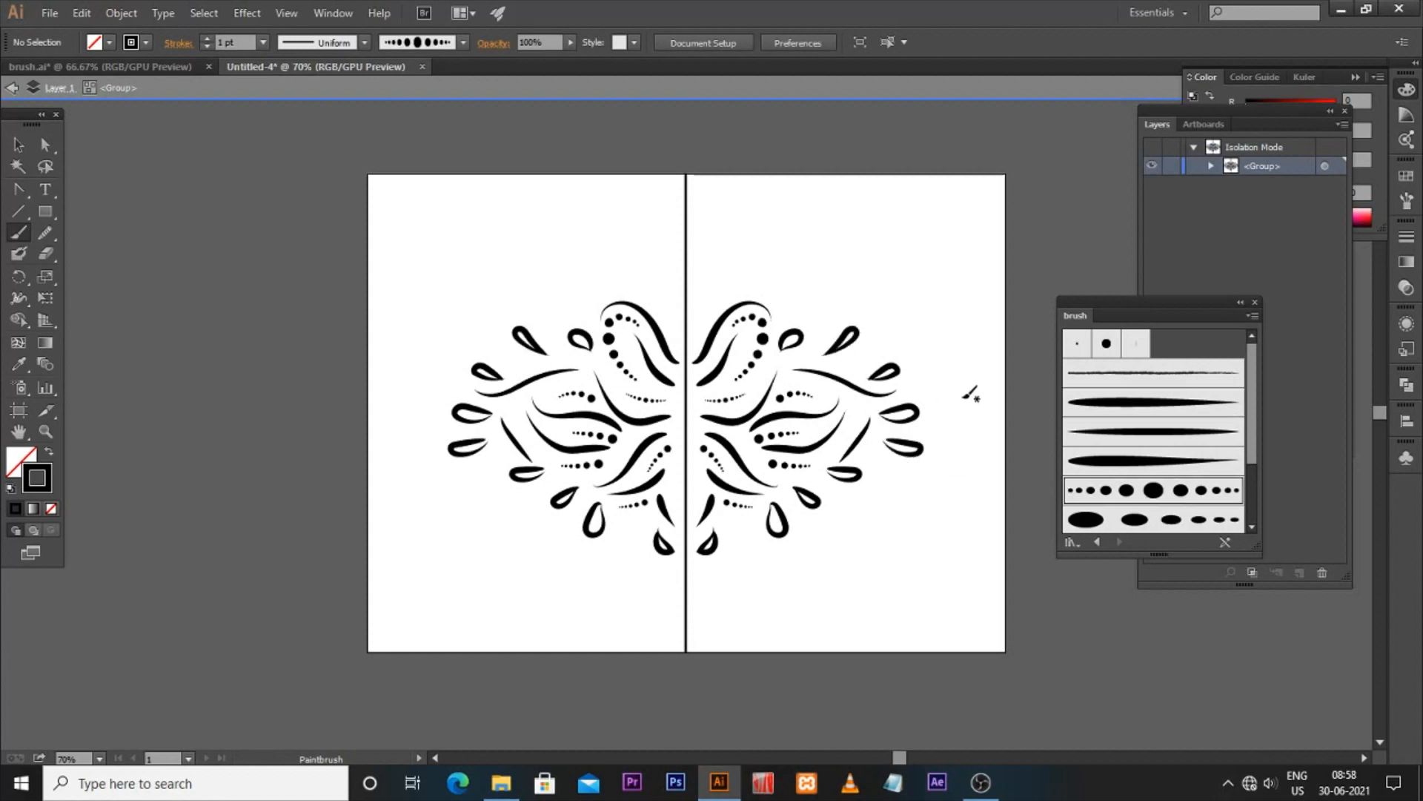
left_click(17, 211)
left_click_drag(917, 397, 986, 398)
left_click(1084, 496)
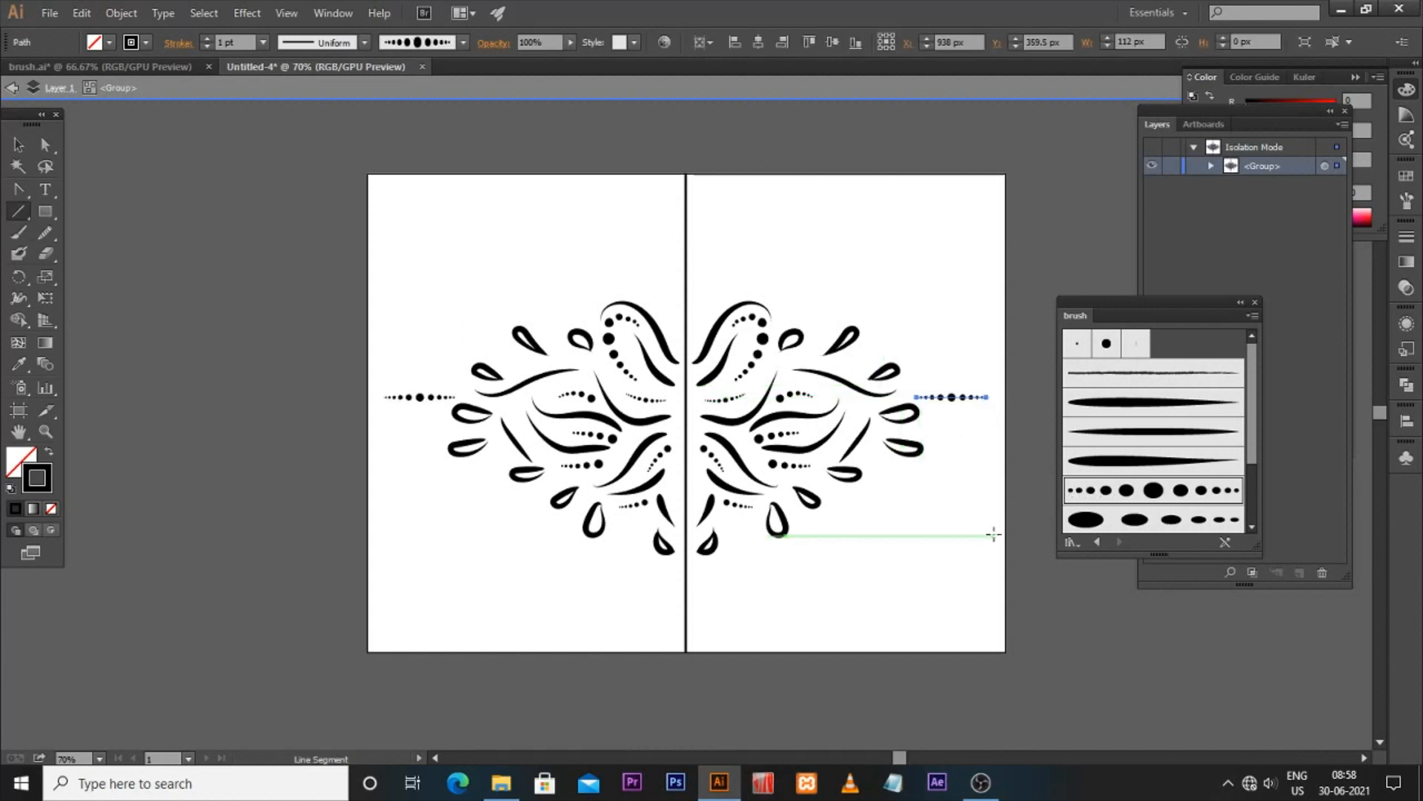
Paint two shrinking-dots trails fanning outward, one above and one below the straight dotted line
left_click(18, 145)
left_click(989, 389)
left_click(1146, 521)
left_click(18, 233)
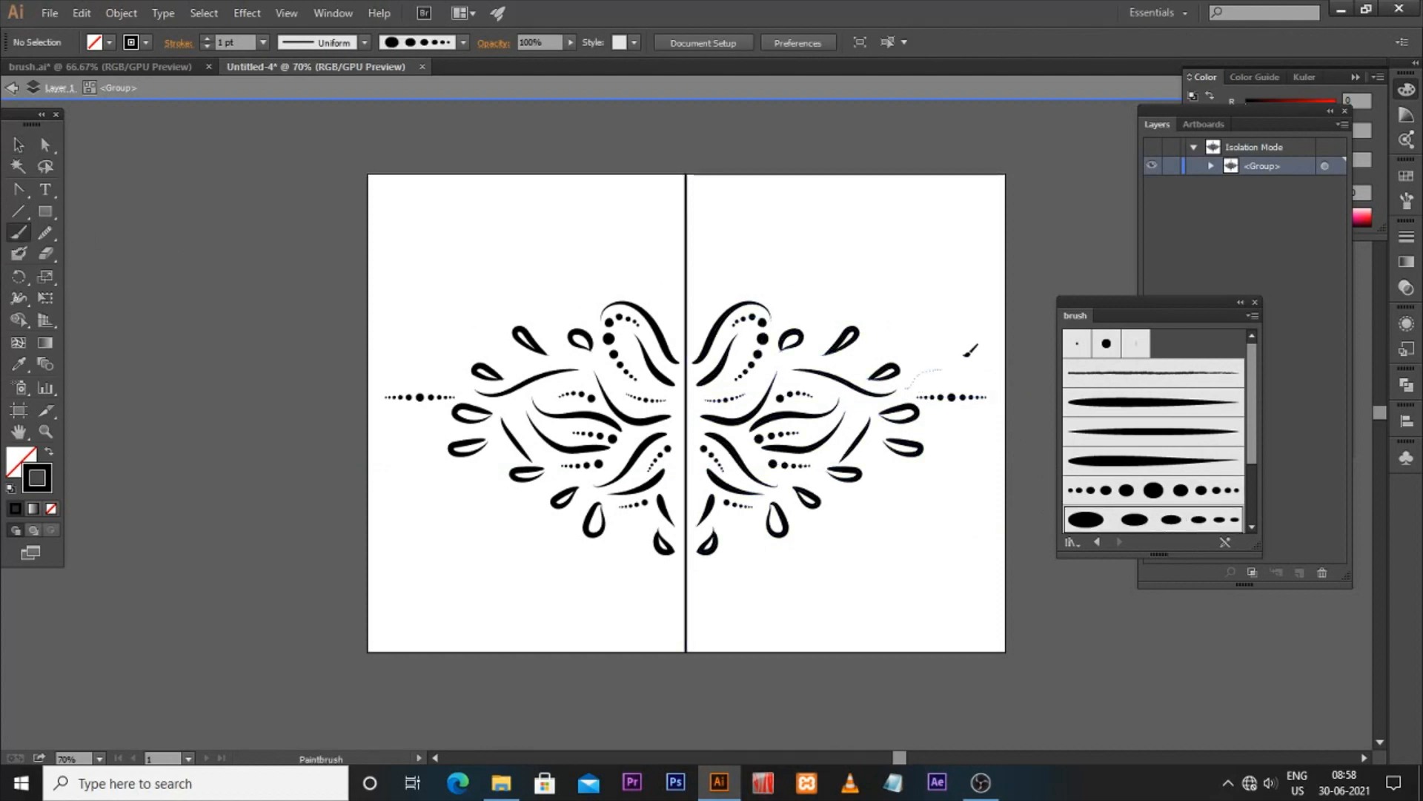
left_click_drag(966, 354, 971, 351)
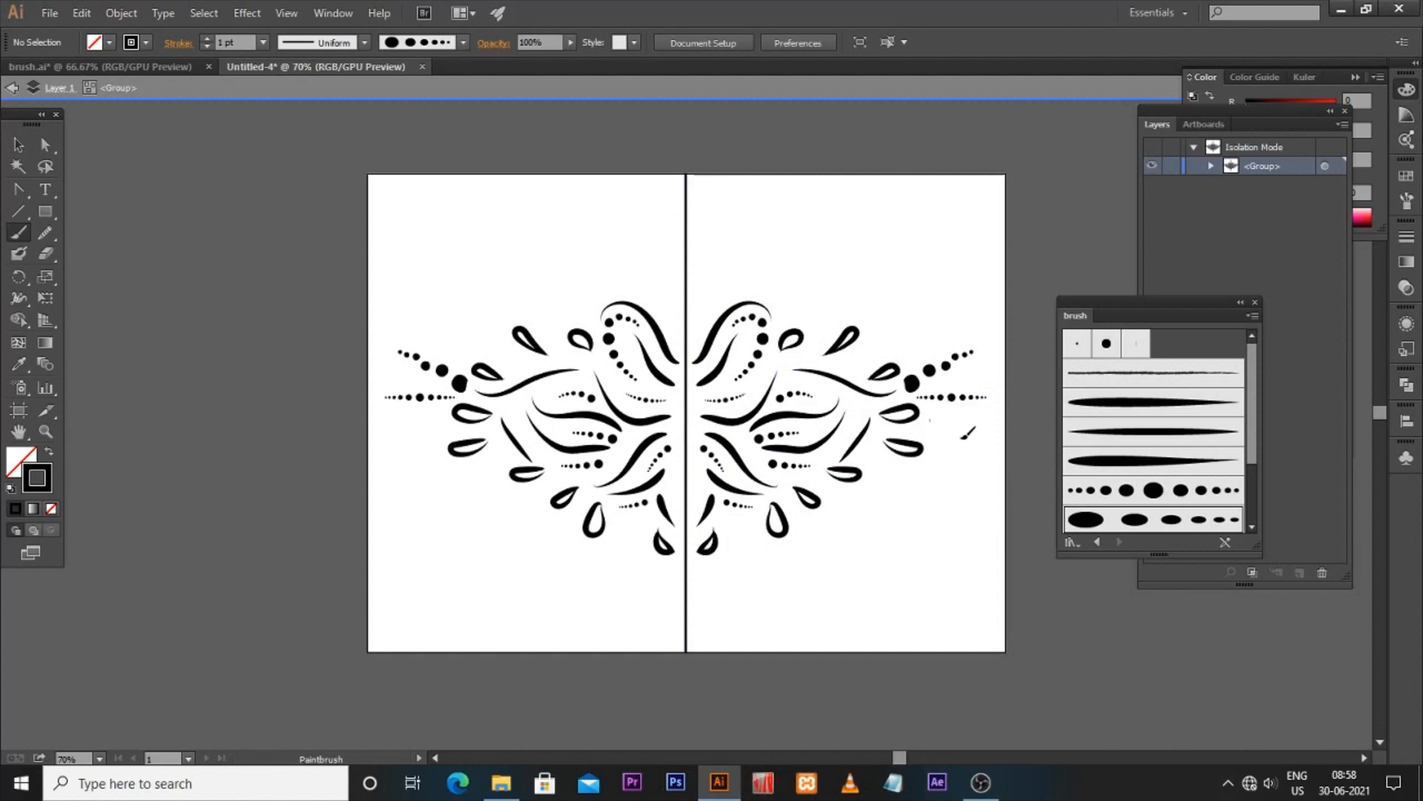
left_click_drag(960, 439, 965, 462)
Exit isolation mode and expand the appearance of the mirrored butterfly-shaped group
left_click(19, 145)
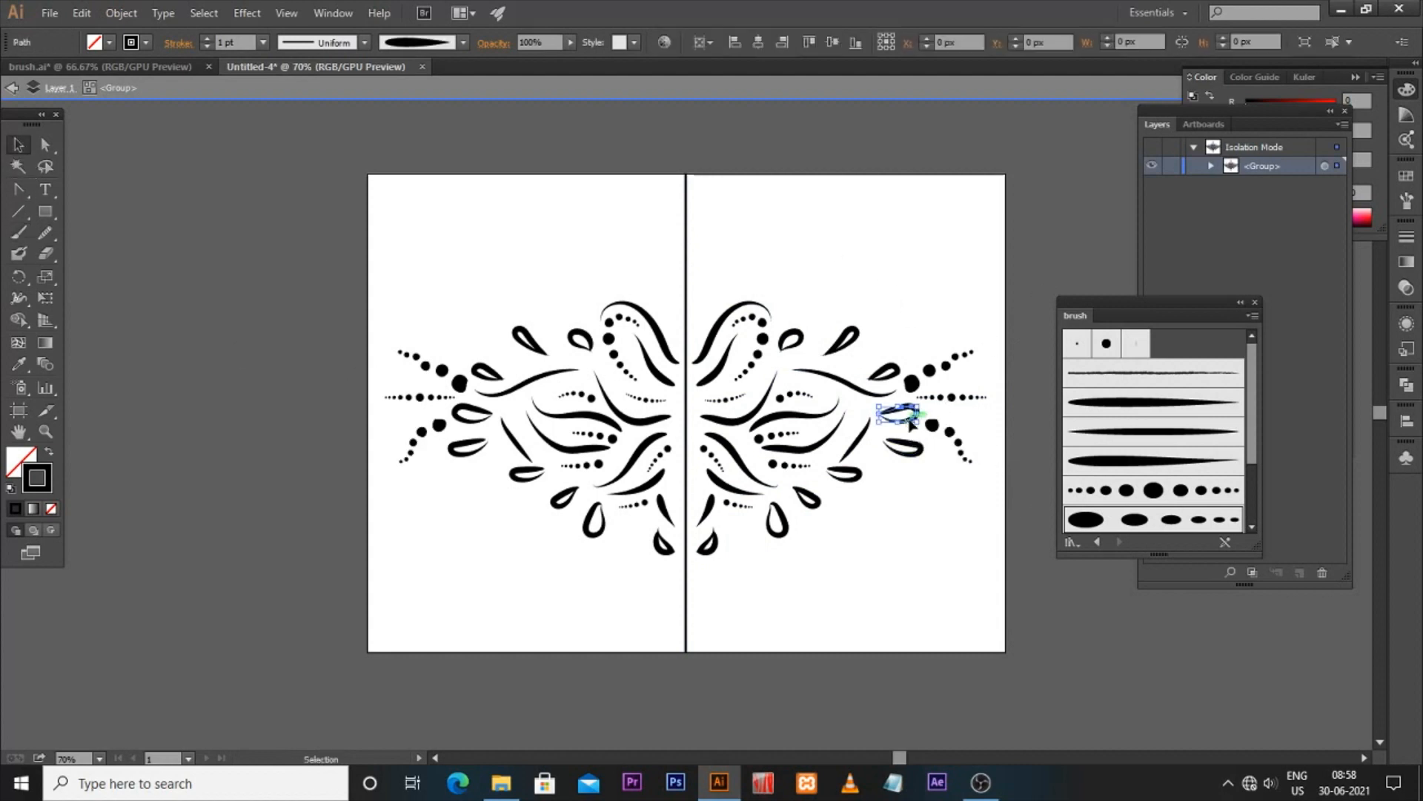
double_click(917, 581)
left_click(708, 358)
left_click(120, 12)
left_click(160, 221)
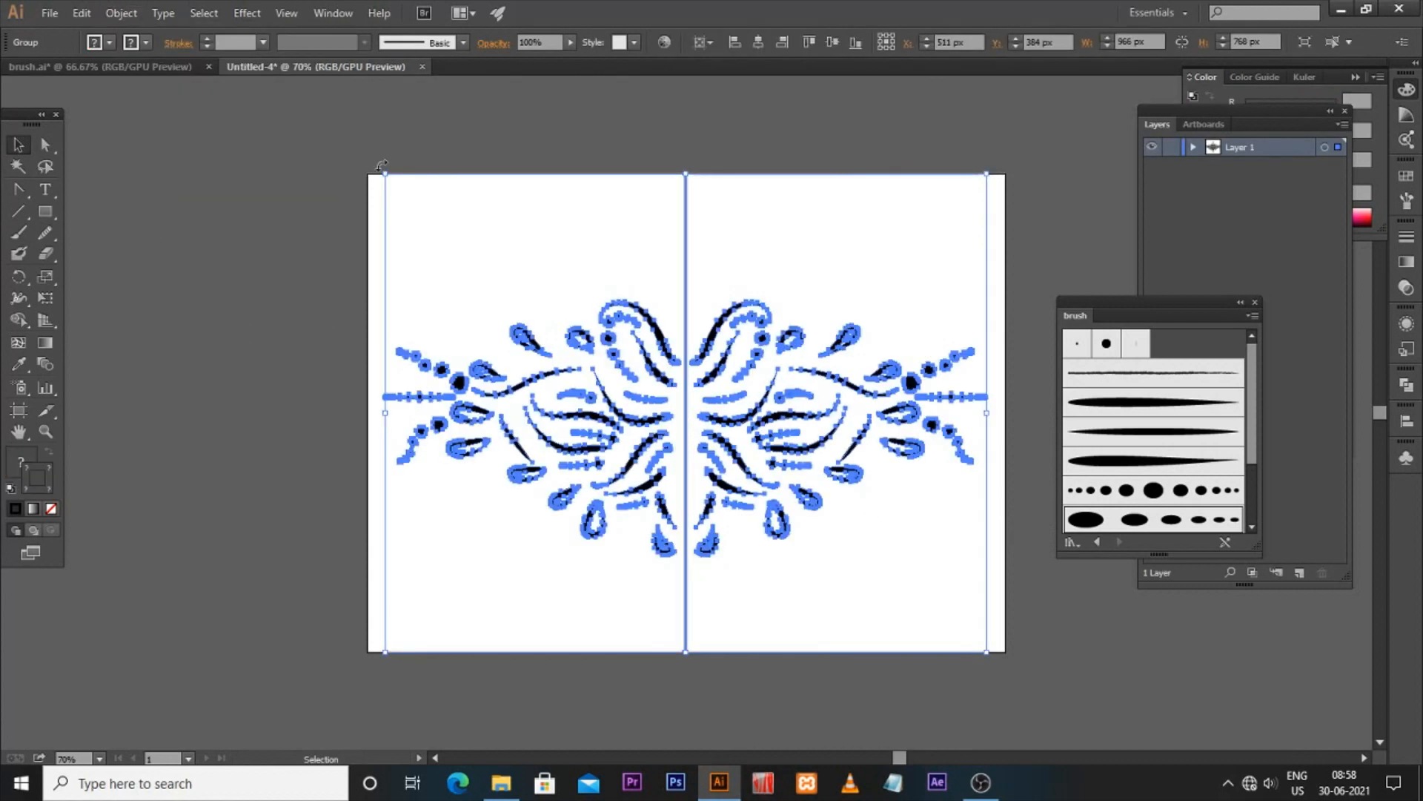
Ungroup the expanded artwork, and ungroup its right and left halves as well
left_click(652, 239)
right_click(683, 240)
left_click(738, 344)
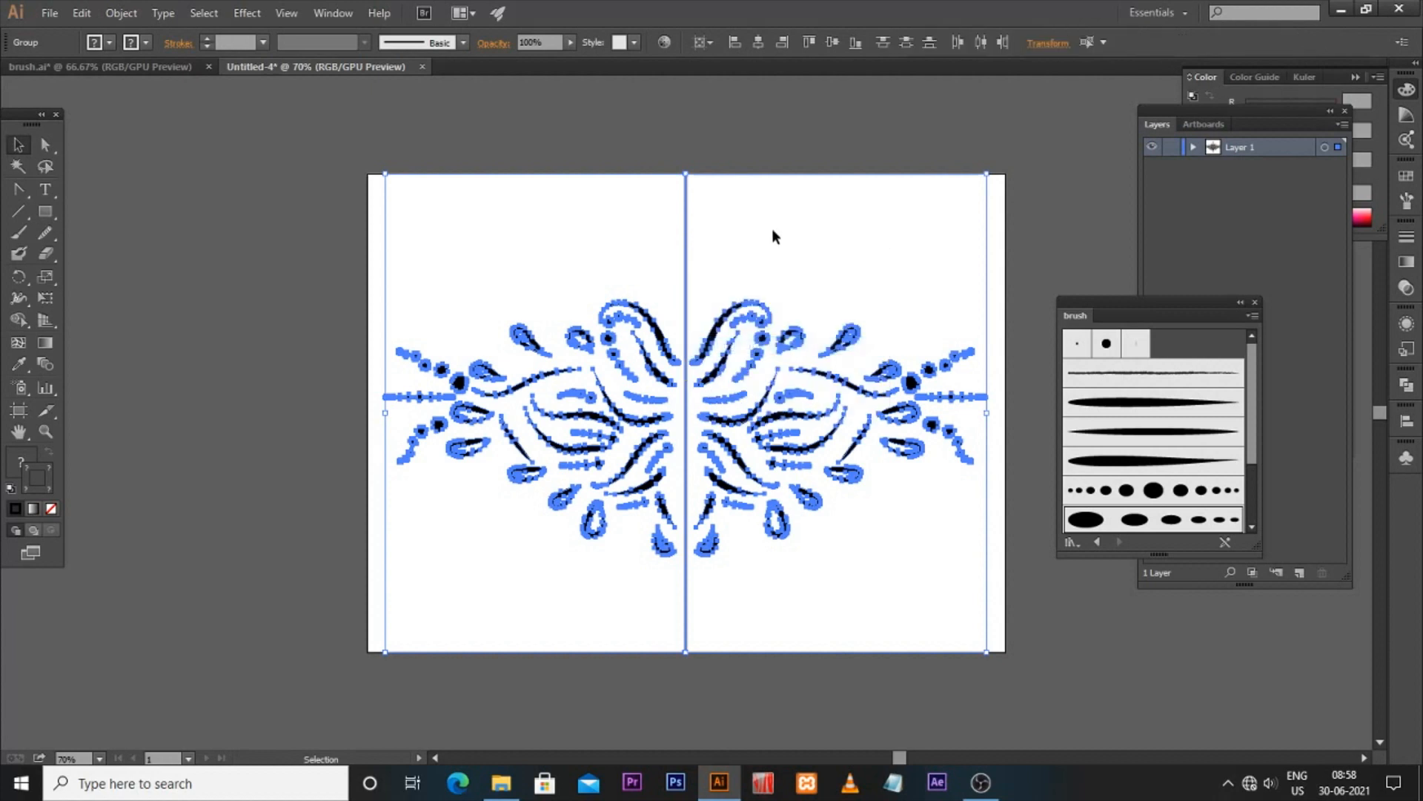
left_click(772, 228)
right_click(683, 247)
left_click(687, 238)
right_click(691, 233)
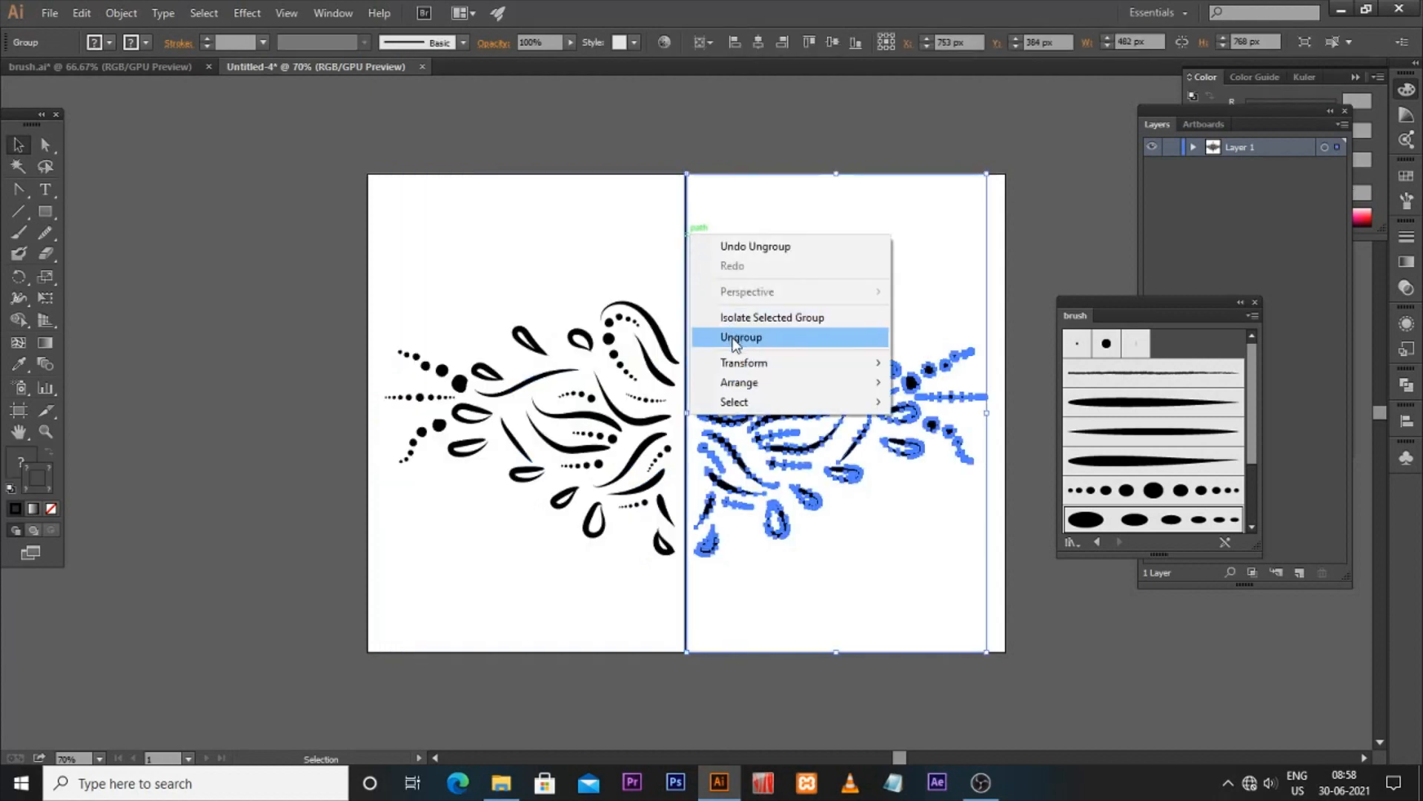
left_click(737, 330)
left_click(811, 255)
right_click(664, 353)
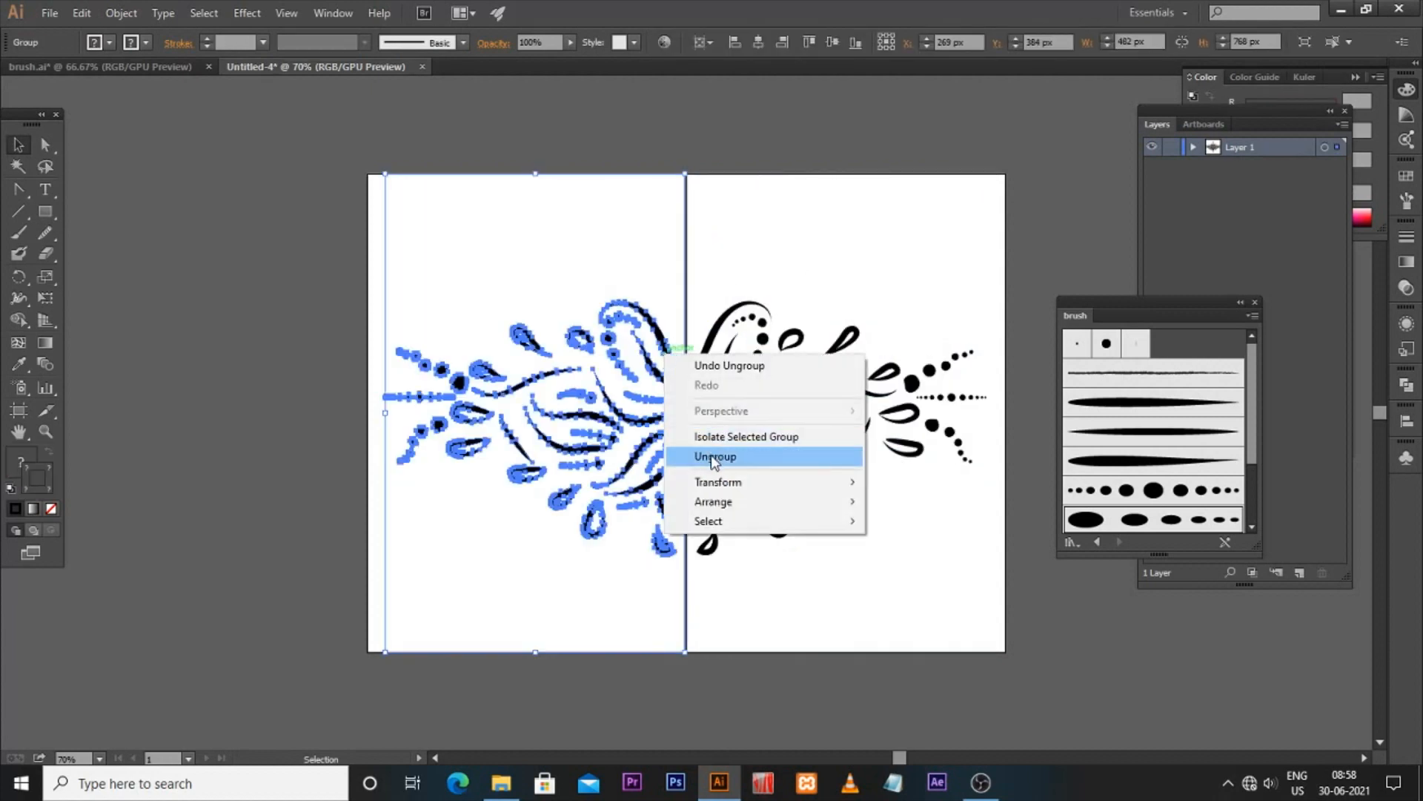
left_click(734, 456)
Delete the vertical centre lines between the two halves of the ornament
left_click(680, 200)
left_click(685, 207)
key("Delete")
Group all remaining ornament pieces, scale the group down about its centre to about 548 by 232 px, and deselect it
left_click_drag(352, 281, 992, 568)
right_click(762, 404)
left_click(872, 486)
left_click(771, 348)
left_click(785, 343)
left_click_drag(987, 300, 860, 356)
left_click(949, 304)
left_click(685, 478)
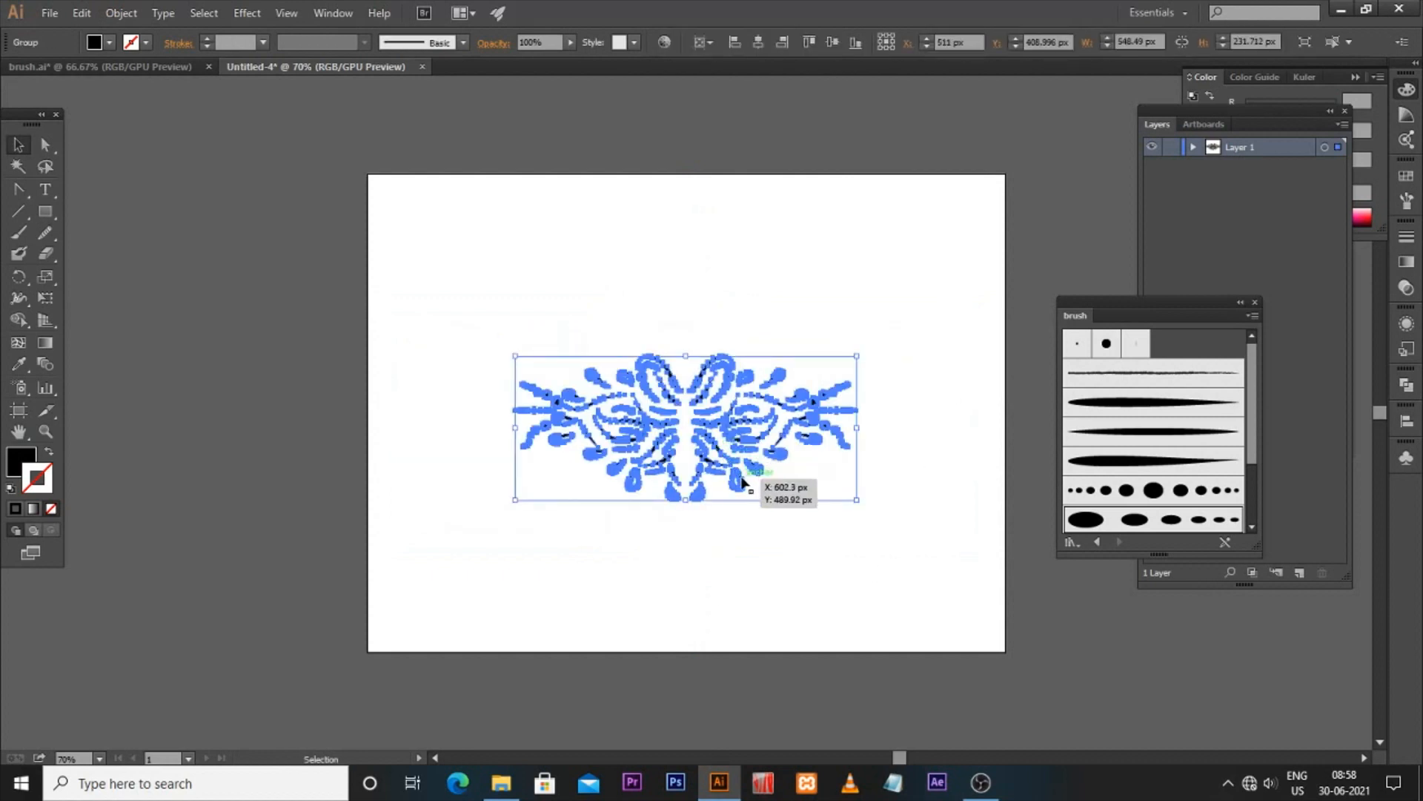
left_click(845, 439)
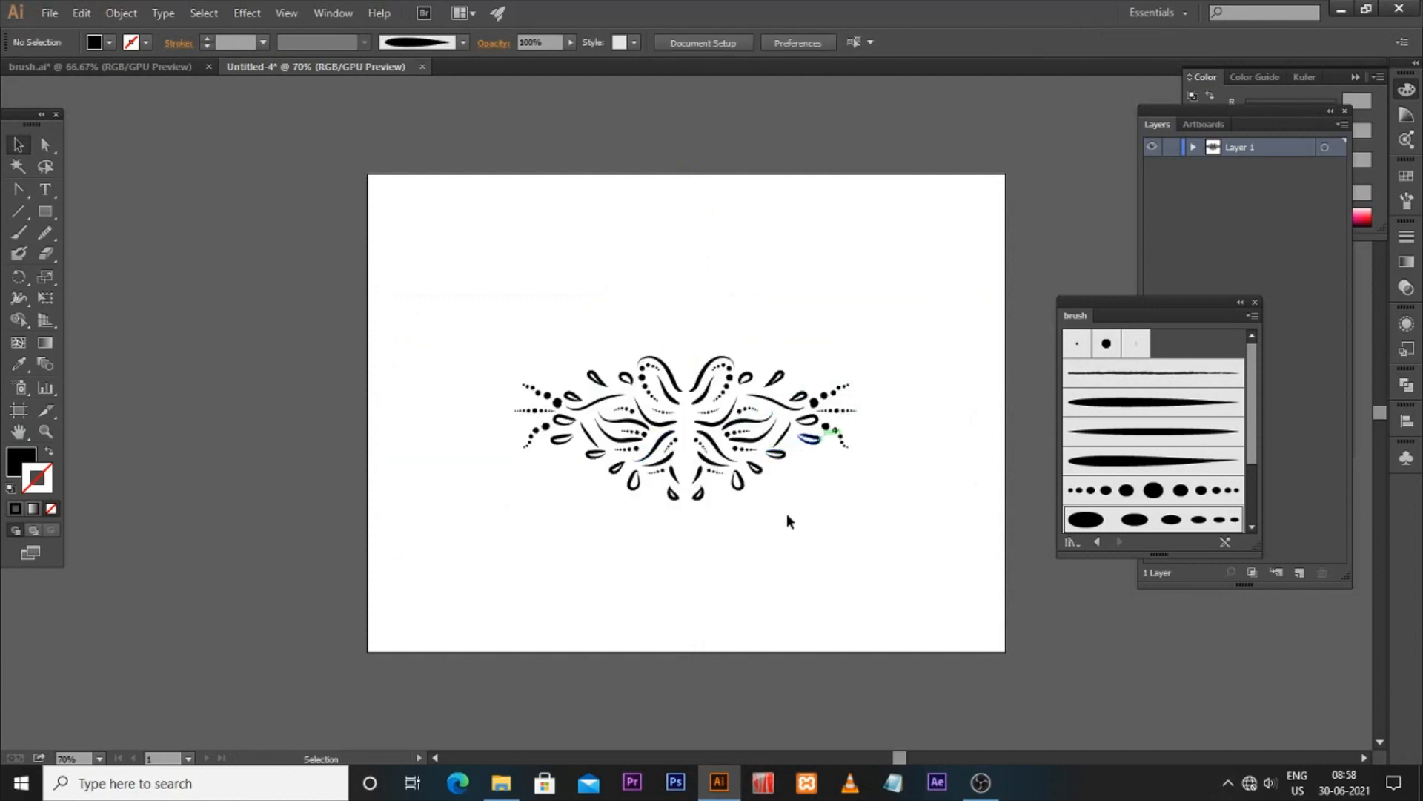
left_click(742, 470)
left_click(807, 608)
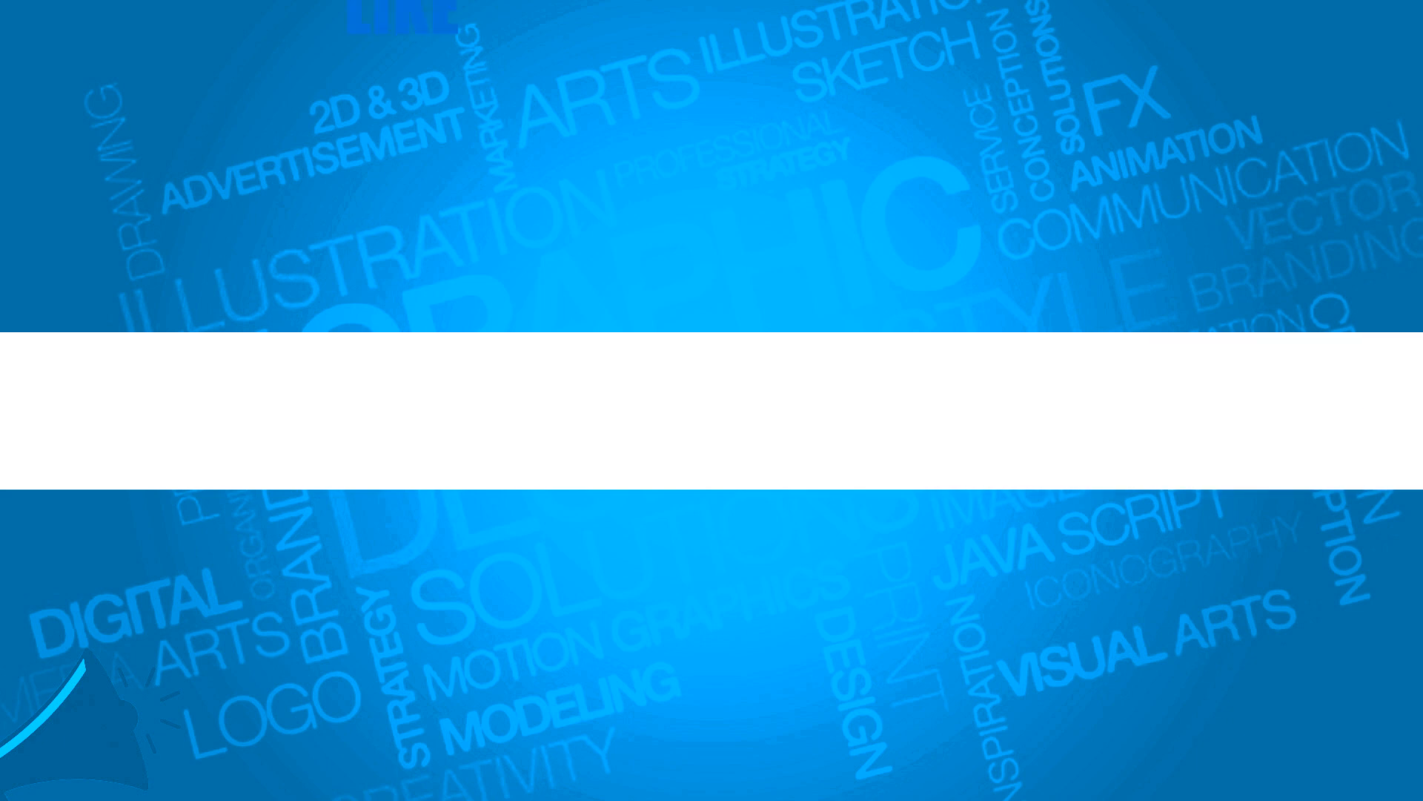